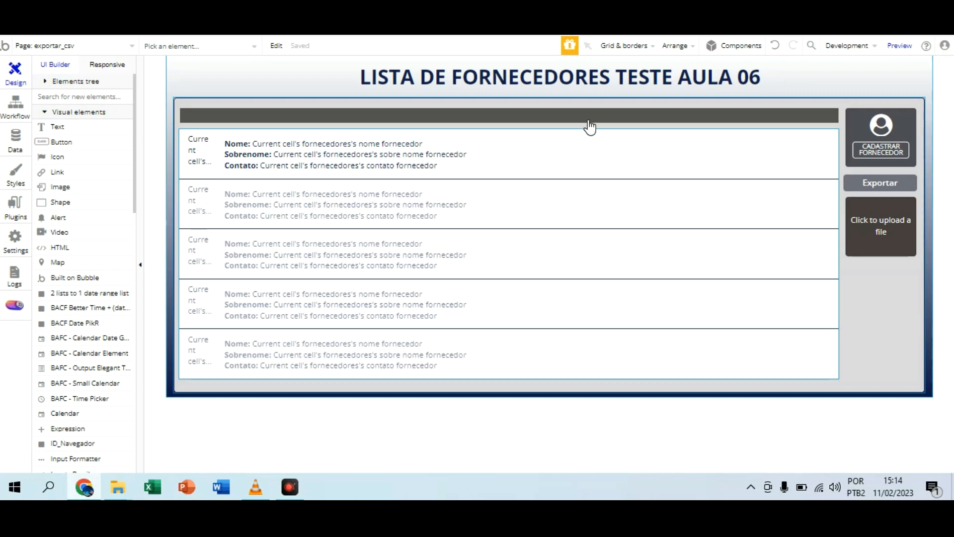
Step: Examine the data and element actions available for the page's "Page is loaded" workflow event
click(8, 32)
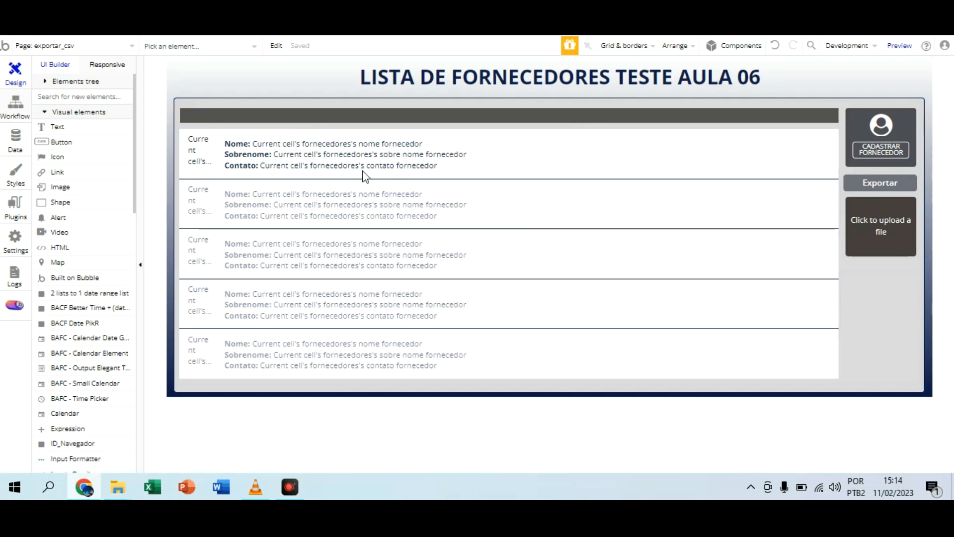
click(17, 35)
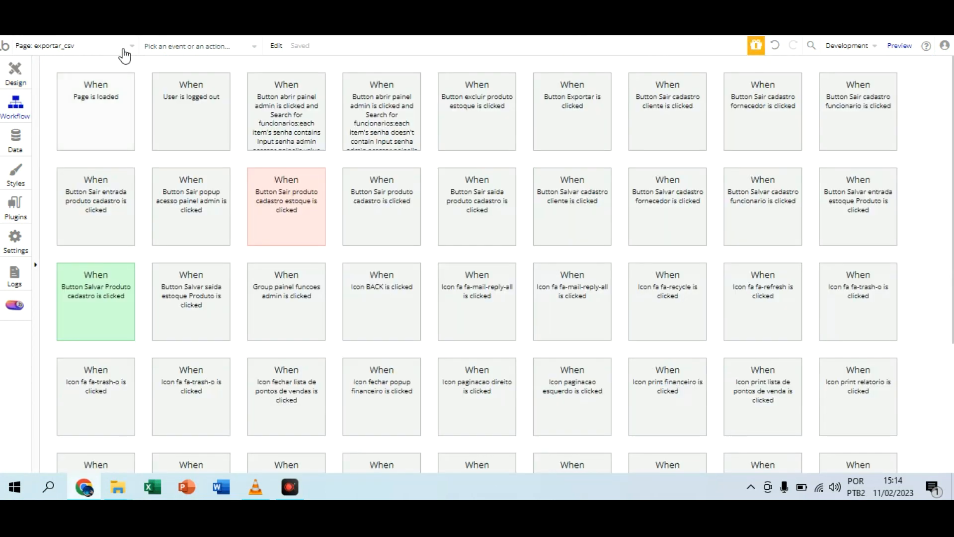
click(101, 109)
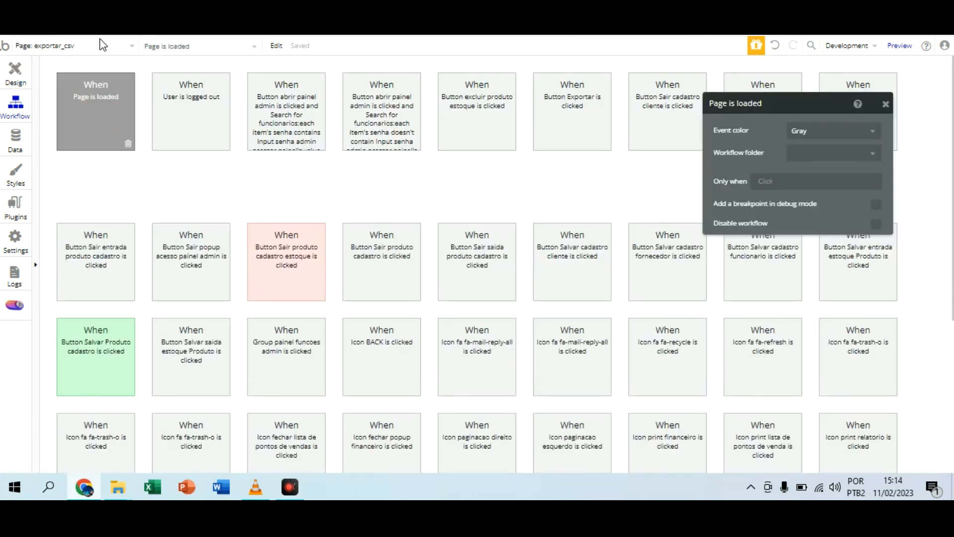
click(124, 185)
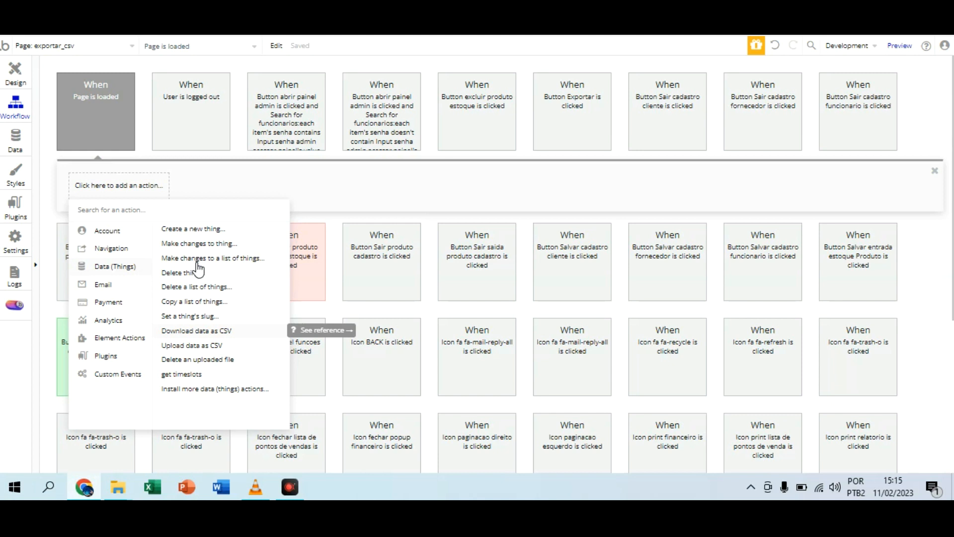
mouse_move(139, 338)
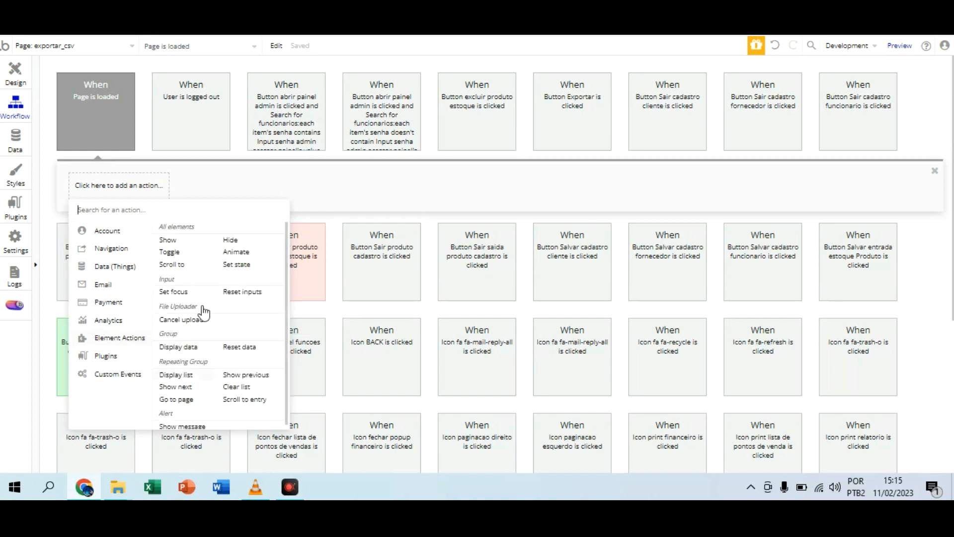
mouse_move(120, 266)
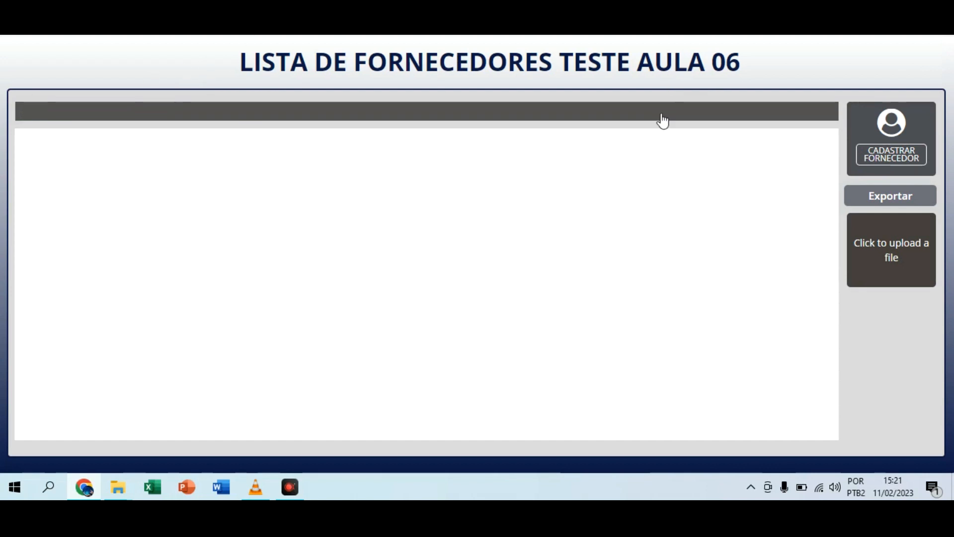
Step: View the fields of the supplier registration form in the page preview and close the form
click(889, 150)
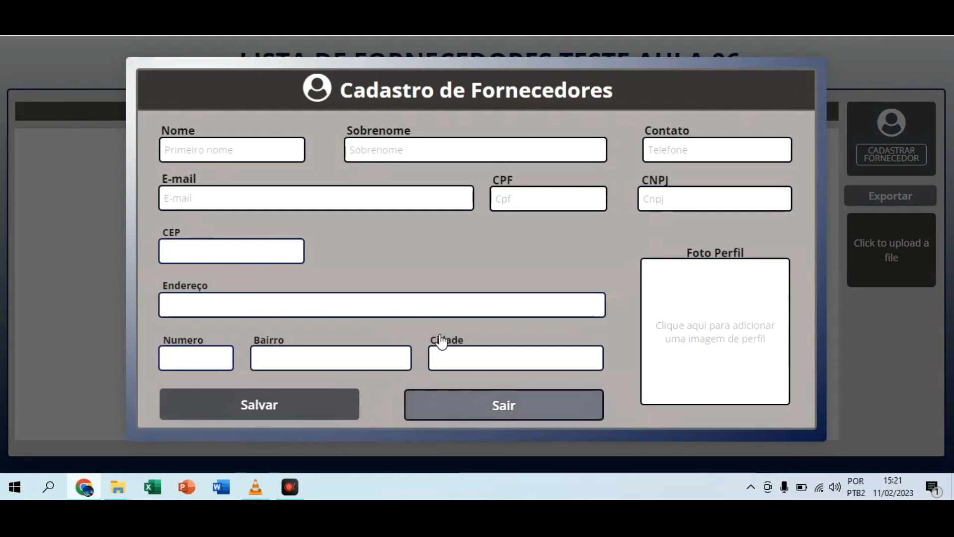
click(497, 402)
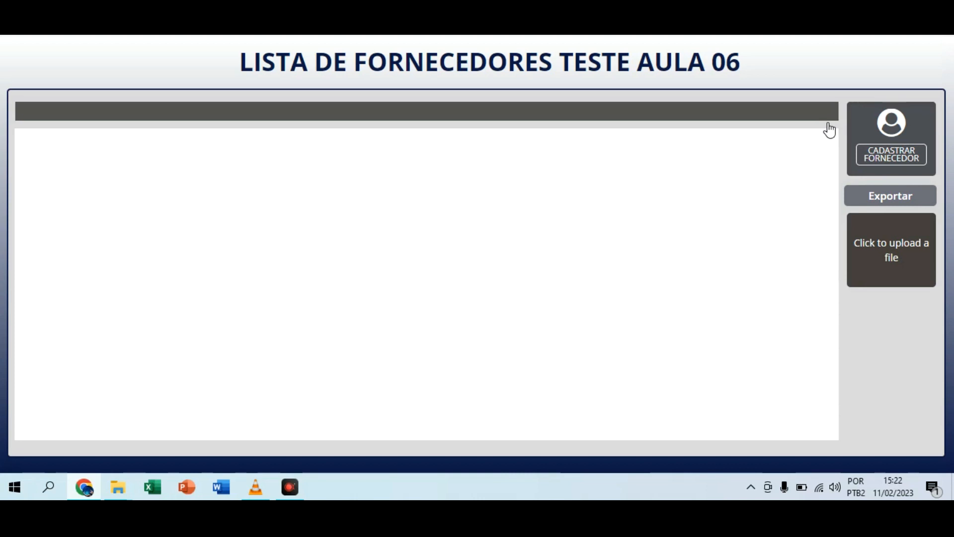
click(860, 114)
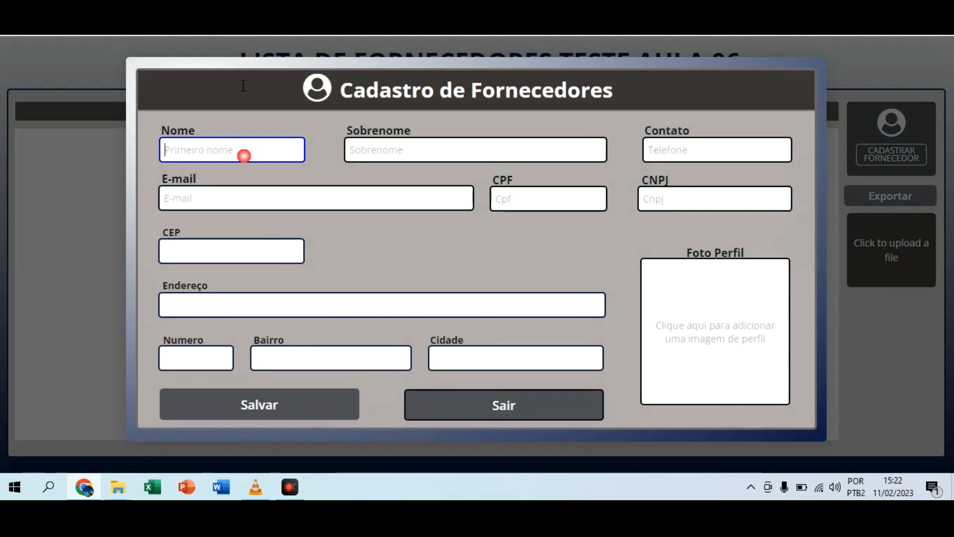
text(Ferragens)
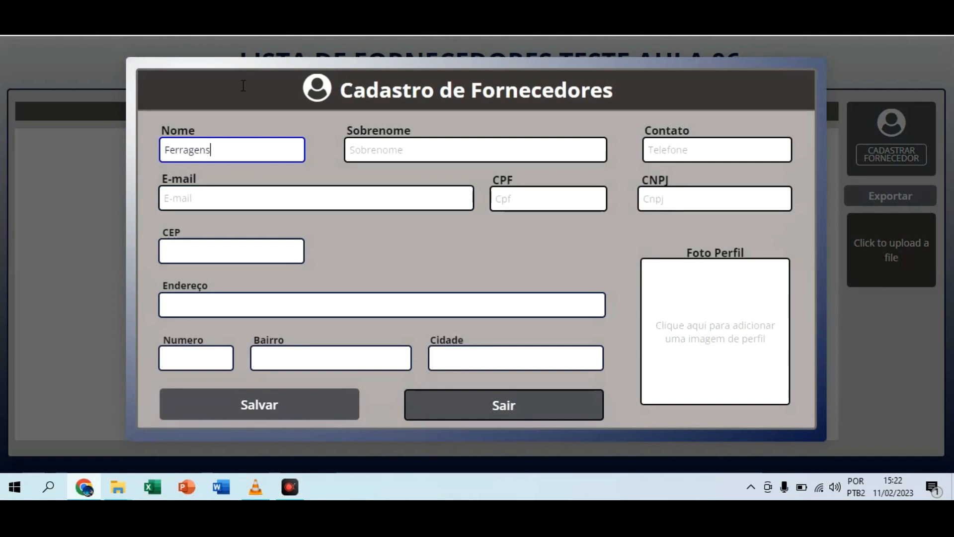
key(Tab)
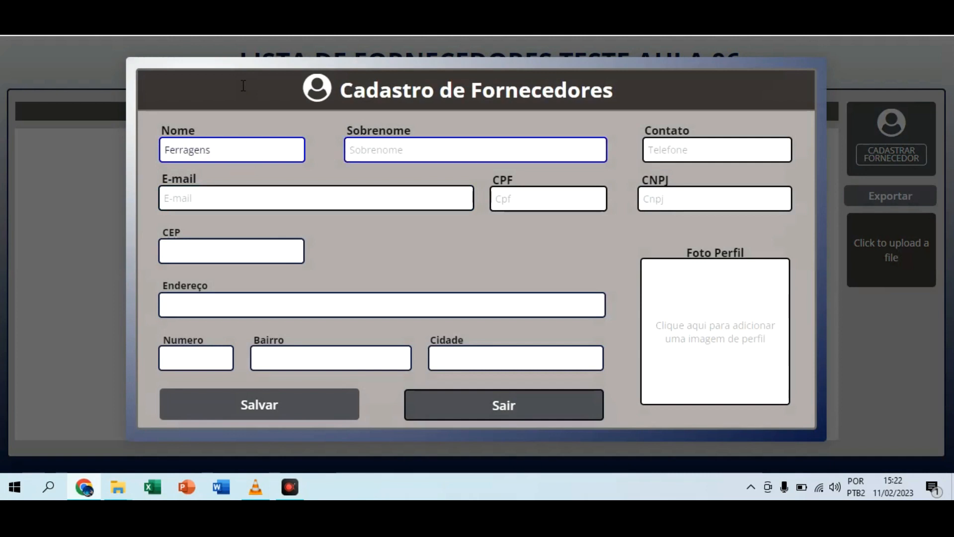
text(Castelo)
key(Tab)
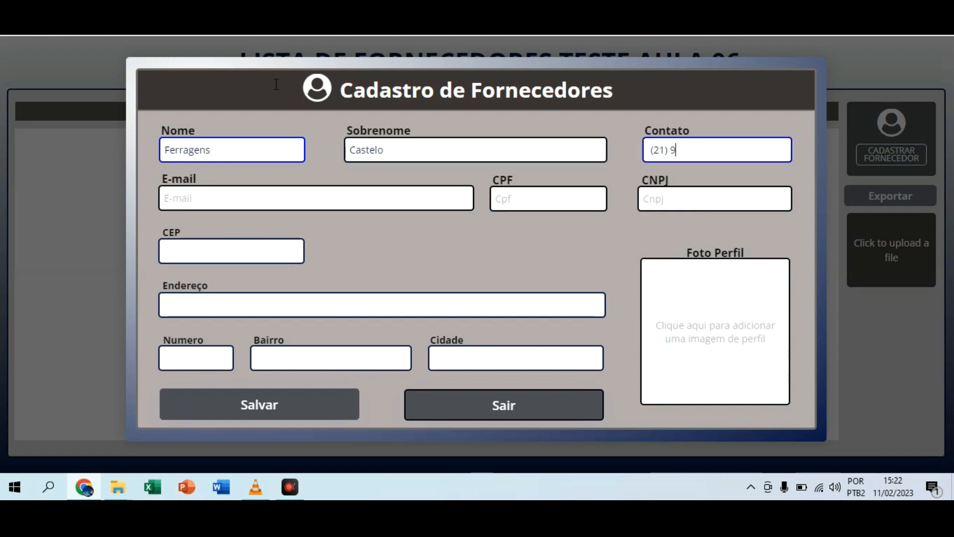
key(Tab)
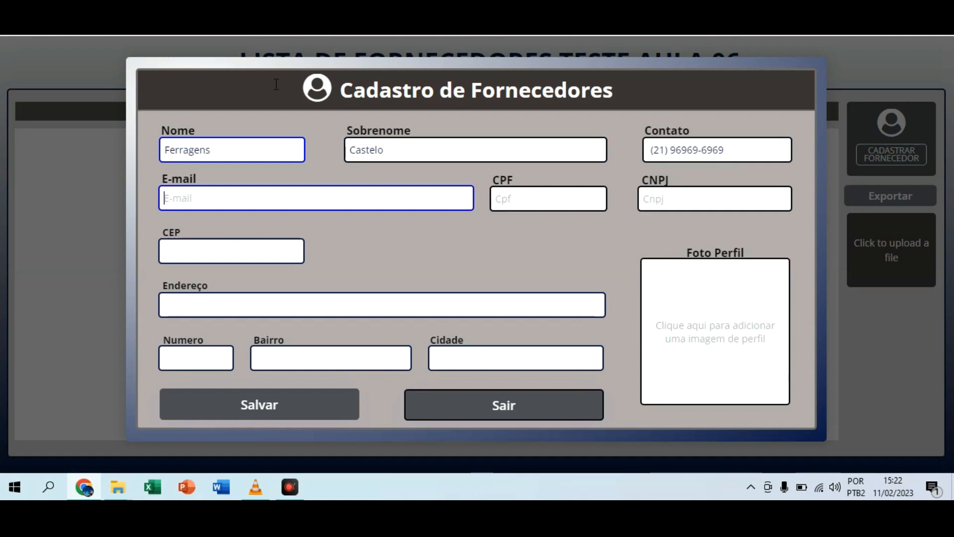
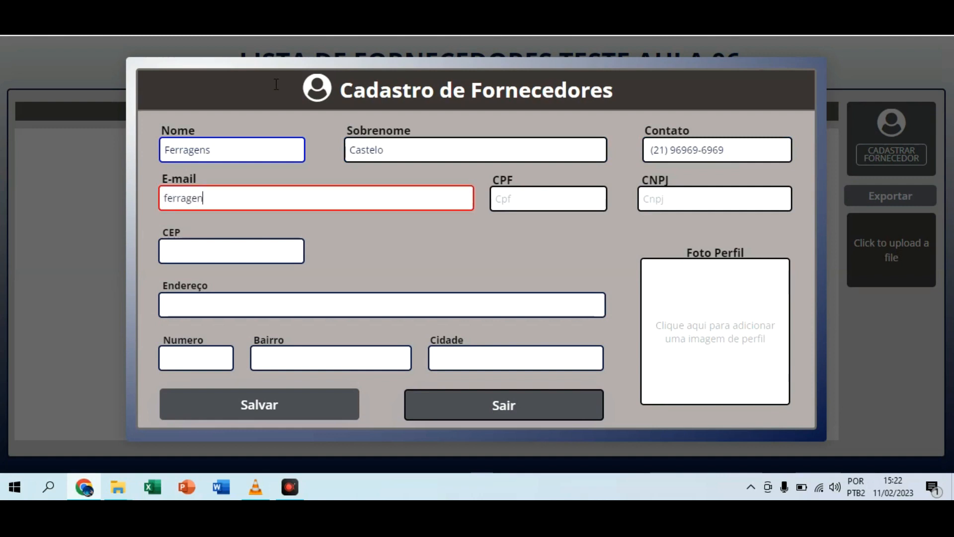
Step: Fill in the supplier's e-mail address
key(Tab)
Step: Fill in the CPF and CNPJ numbers of the Ferragens supplier
text(1)
key(Down)
key(Down)
key(Return)
key(Tab)
text(12 .1)
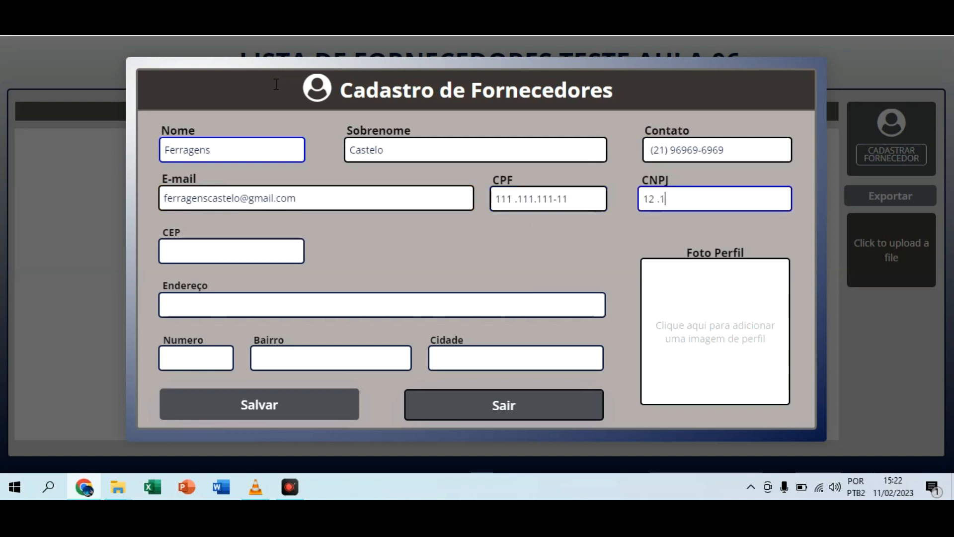
text(21.212/1212-12)
key(Tab)
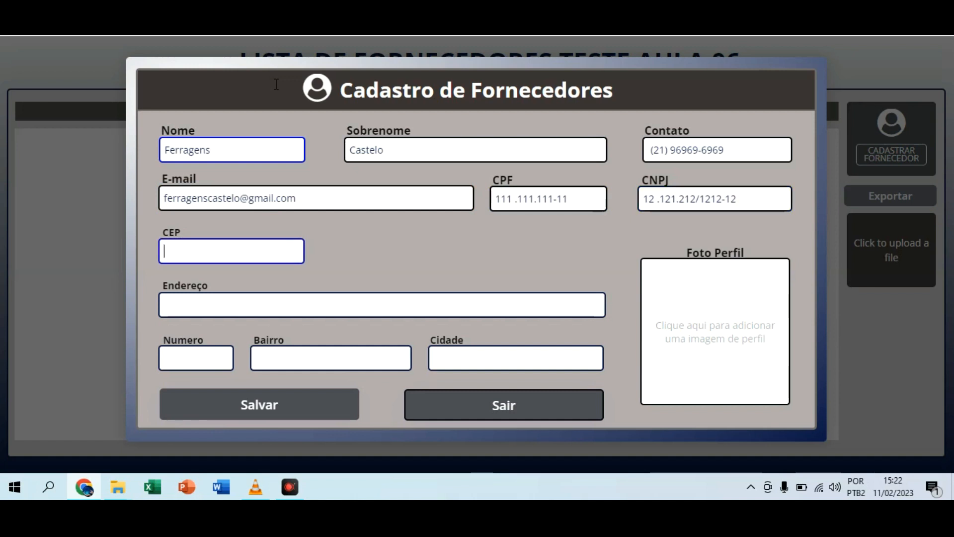
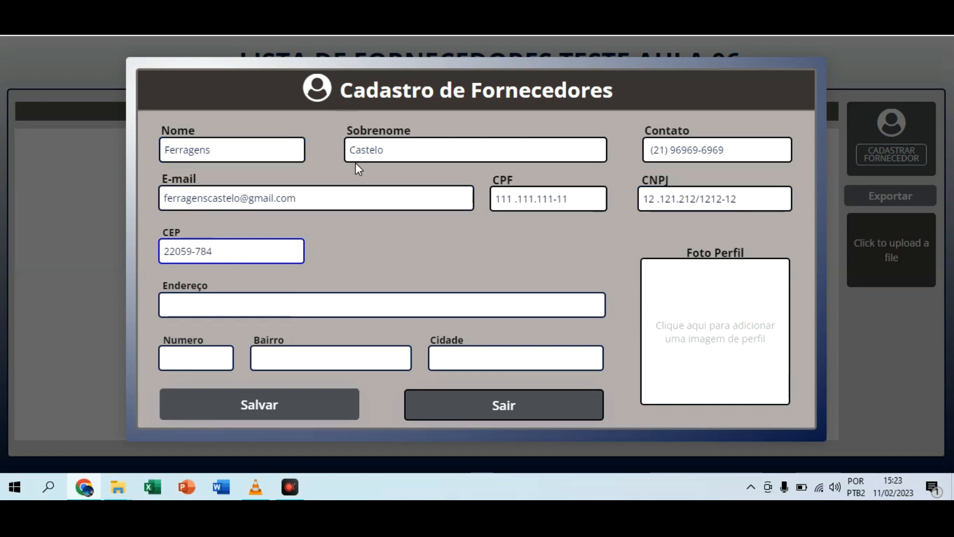
Step: Enter the supplier's postal code (CEP) and replace it with a different one
click(252, 298)
drag(248, 255, 130, 256)
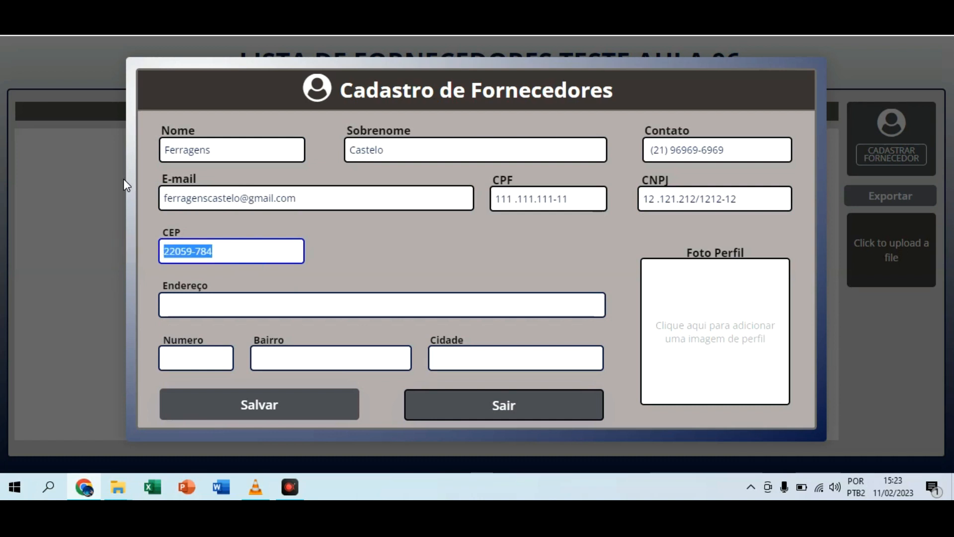
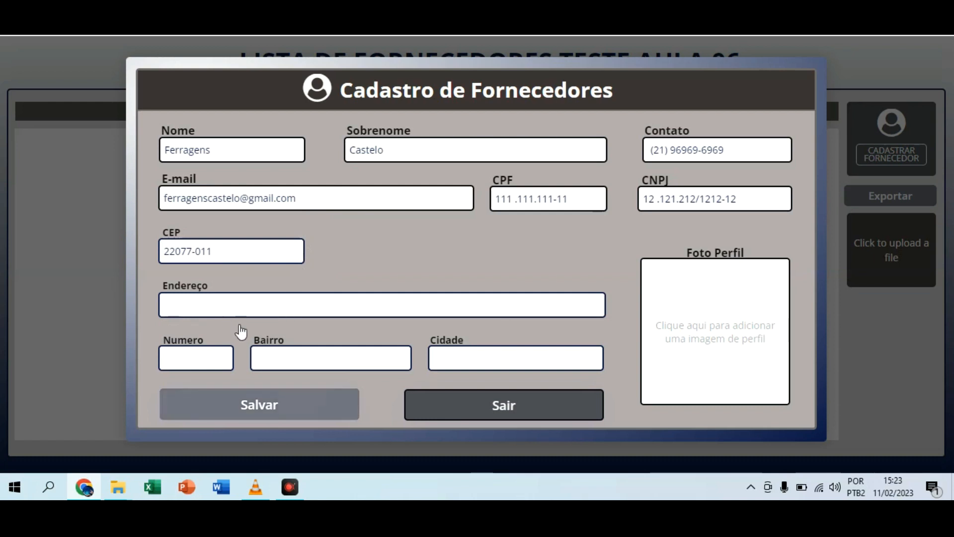
Step: Fill in the required address number and save the Ferragens supplier
click(254, 395)
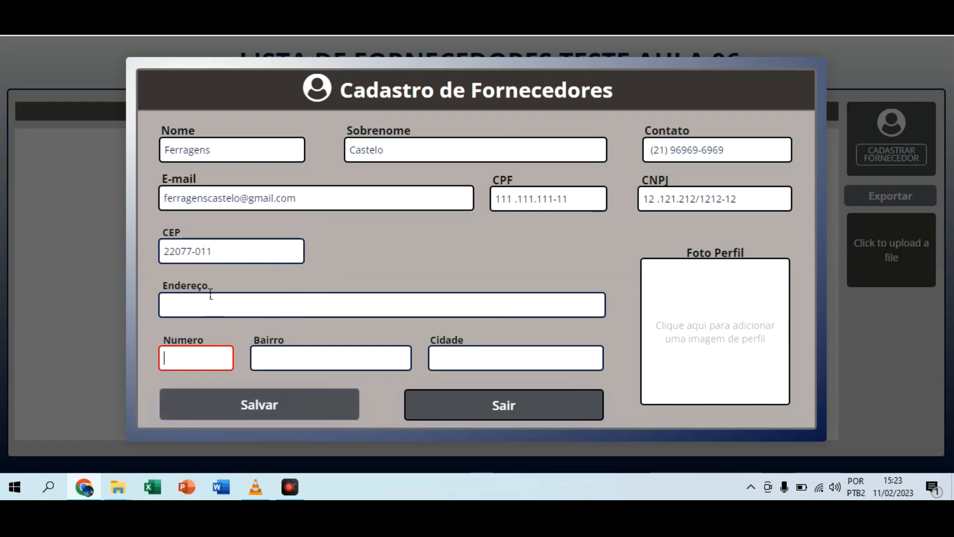
text(02)
click(251, 400)
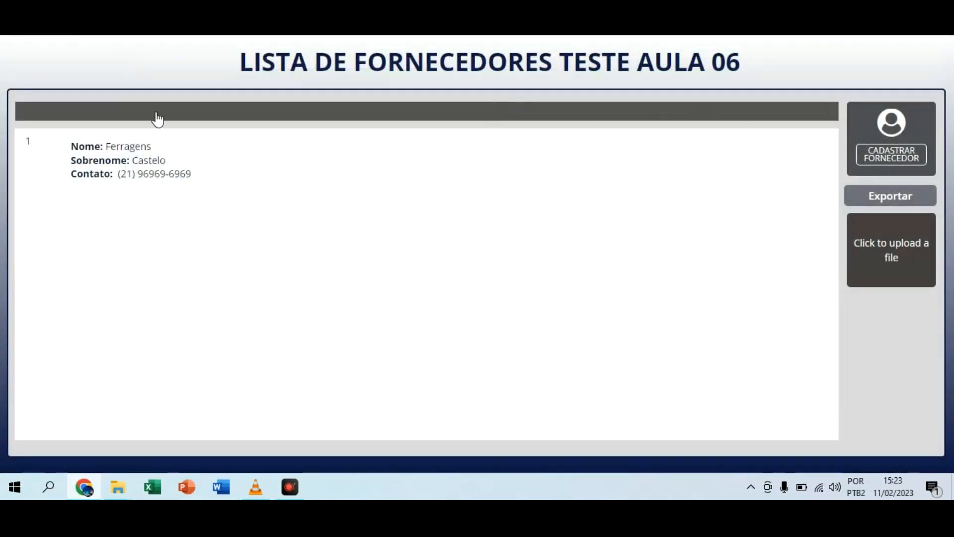
Step: Start a second supplier registration and set Nome to Materiais
click(128, 154)
click(910, 92)
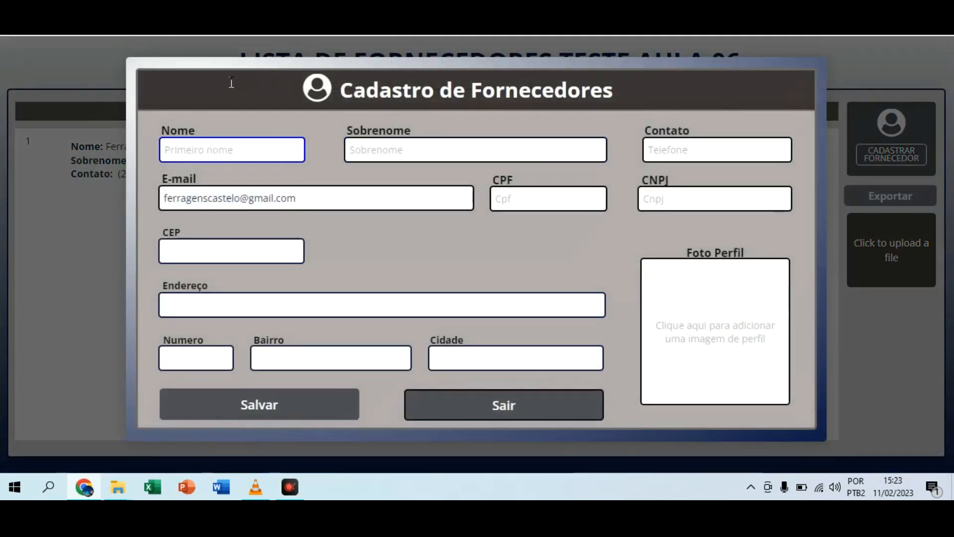
text(MAter)
key(BackSpace)
key(BackSpace)
key(BackSpace)
key(BackSpace)
text(Materiais)
key(Tab)
Step: Set Sobrenome to De Construção ADONAI and fill in the contact phone number
text(De COnstrução ADONAI)
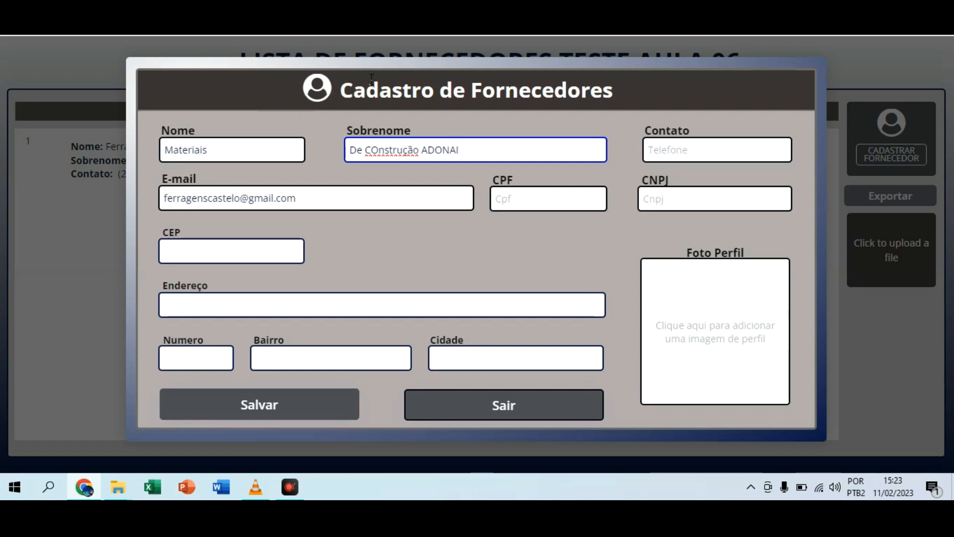
key(BackSpace)
text(o)
click(715, 144)
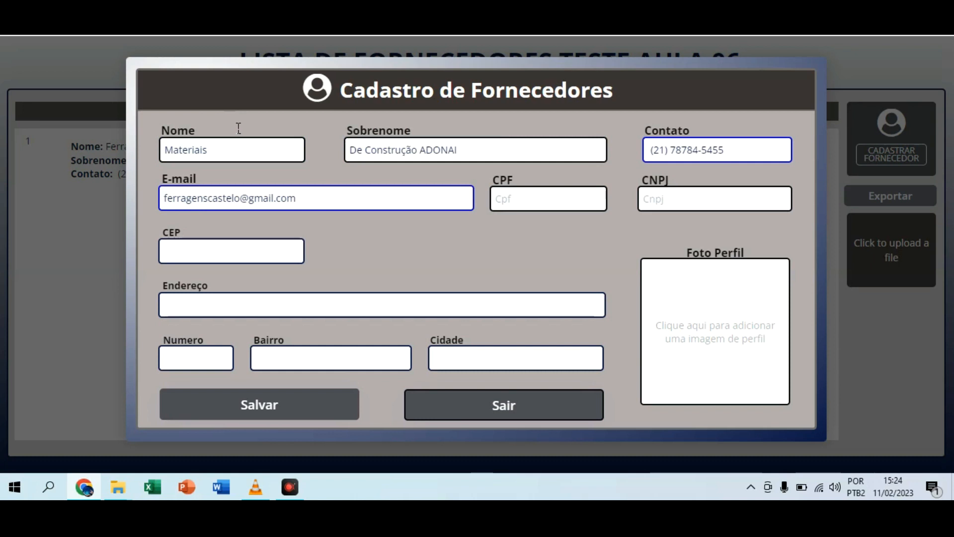
Step: Replace the previous supplier's e-mail left in the form with the new supplier's e-mail address
drag(237, 198, 130, 135)
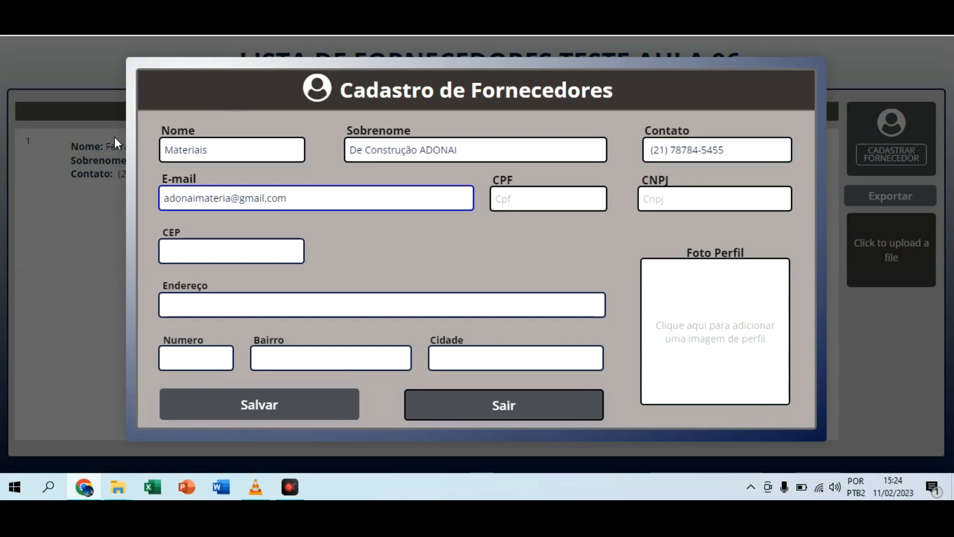
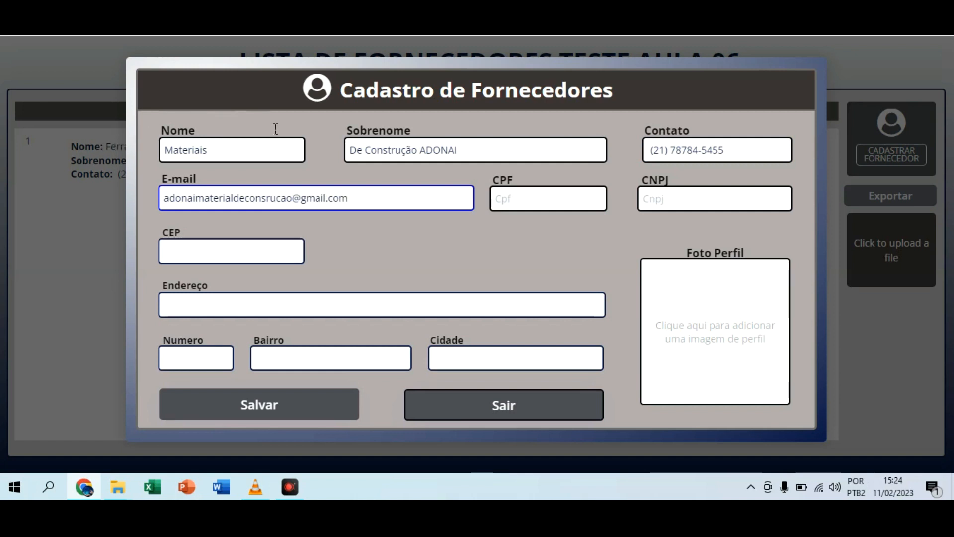
key(Left)
key(Left)
key(Left)
key(Left)
key(Left)
key(Left)
text(t)
key(Tab)
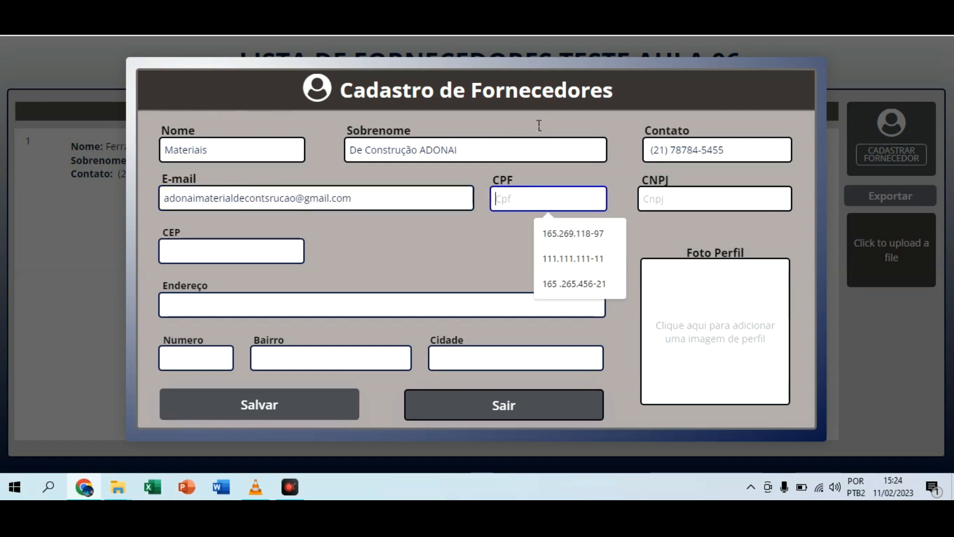
Step: Fill in the CPF and CNPJ numbers of the Materiais supplier
text(11)
key(Down)
key(Return)
key(Tab)
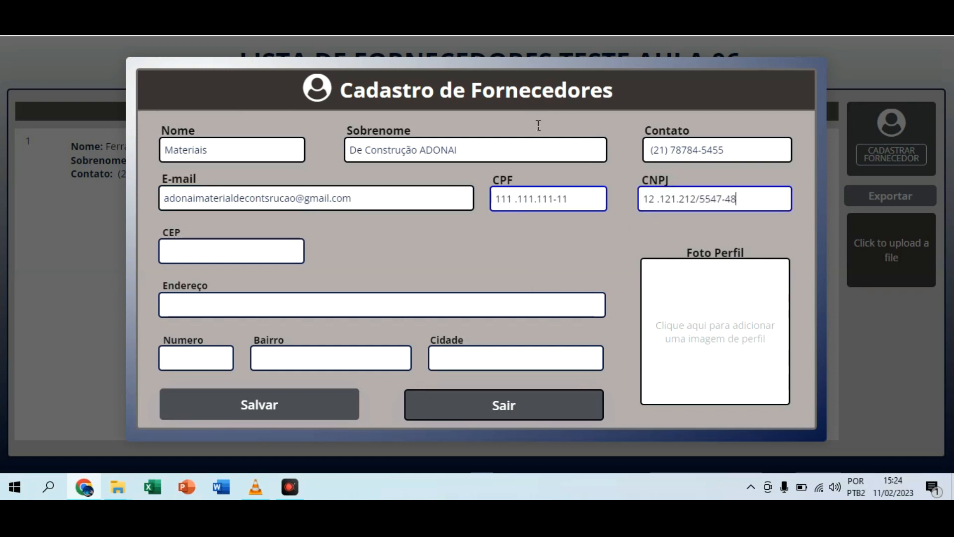
key(Tab)
Step: Fill in the second supplier's postal code (CEP) and address number, and save the registration
text(22)
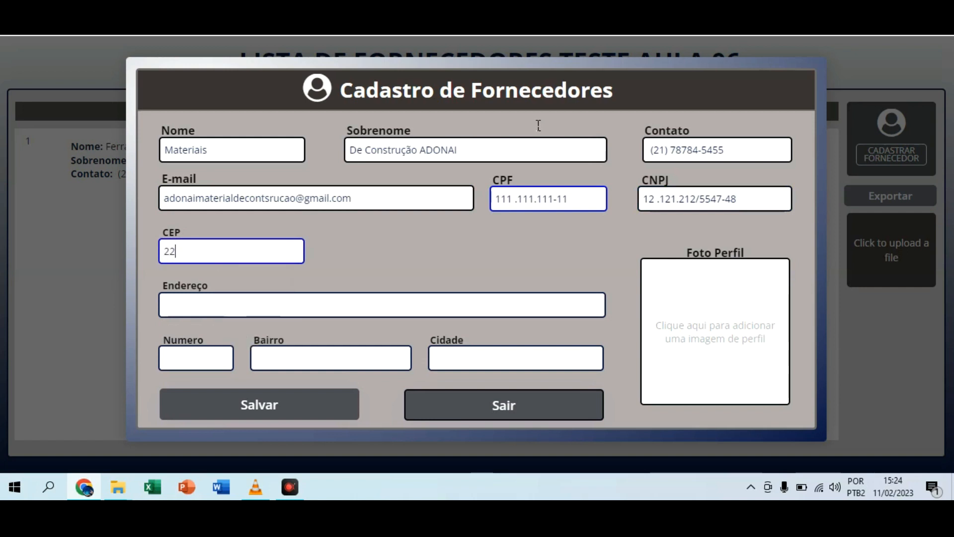
text(097-500)
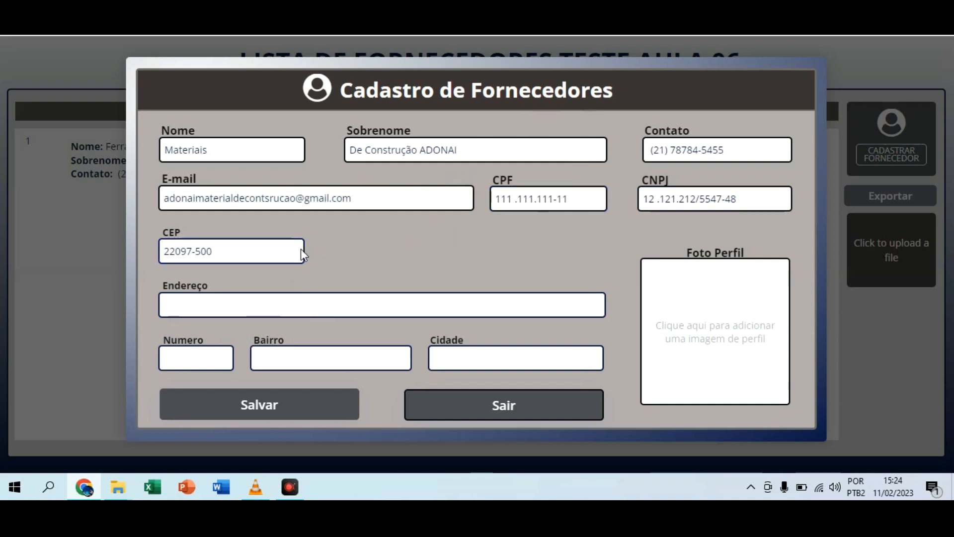
text(01)
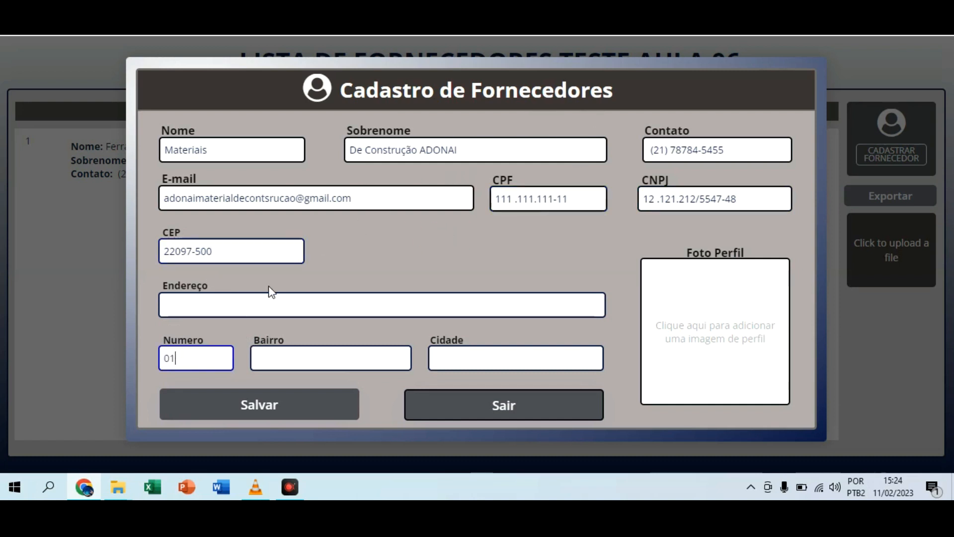
click(293, 403)
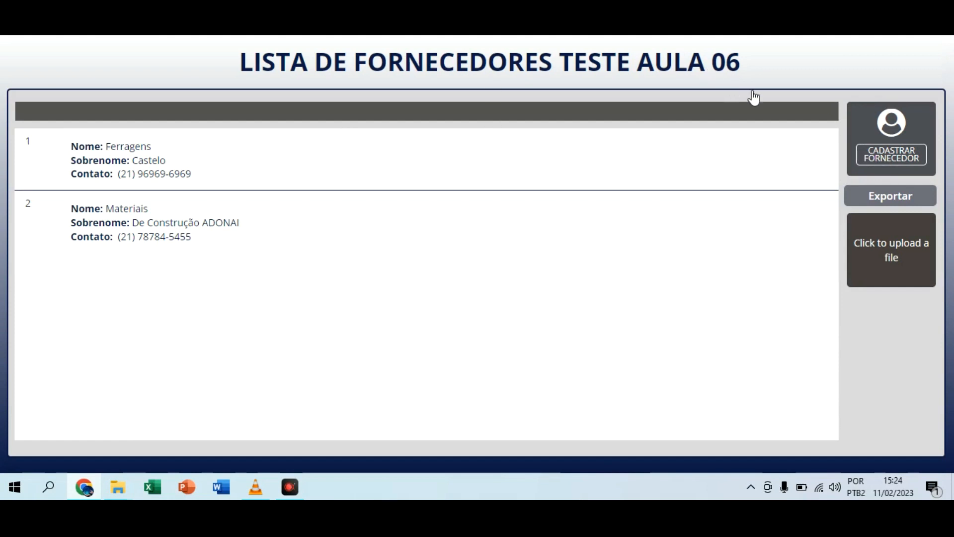
Step: Export the supplier list to a CSV file
click(870, 195)
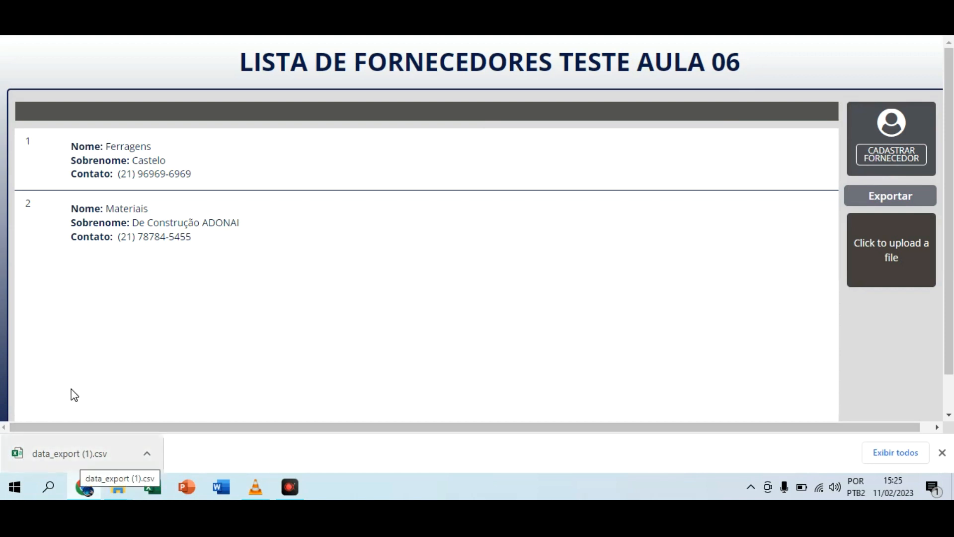
Step: Open the exported data_export (1).csv in Excel and split cell A1 into columns using the comma delimiter
click(73, 455)
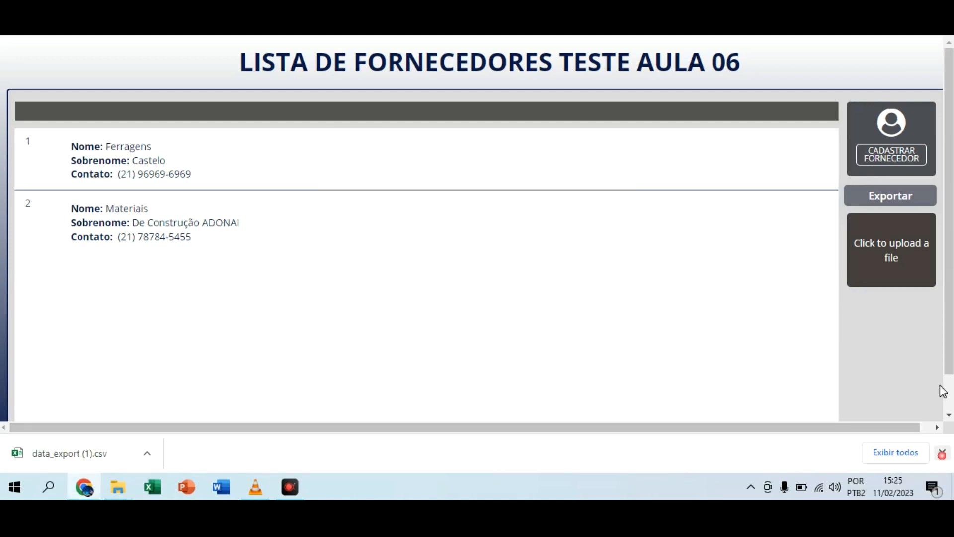
click(942, 452)
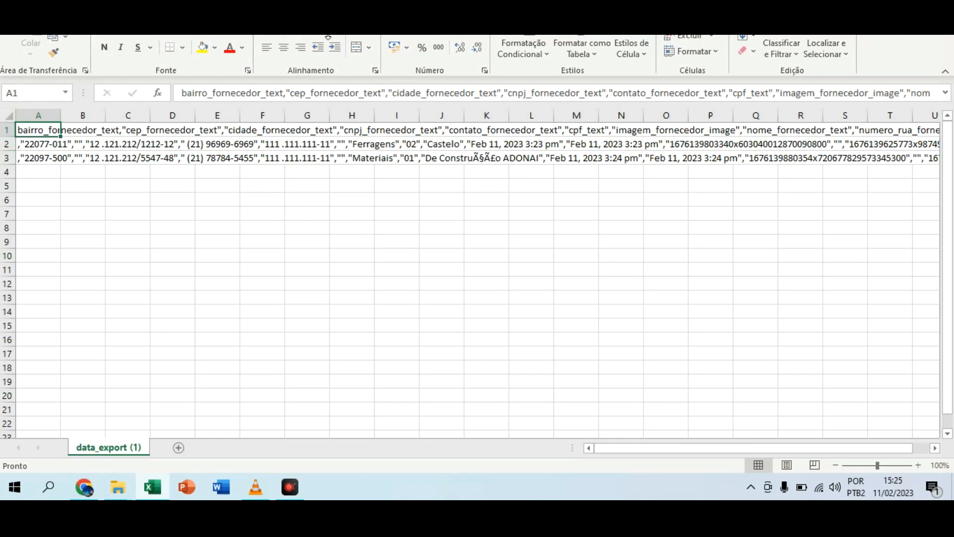
click(276, 19)
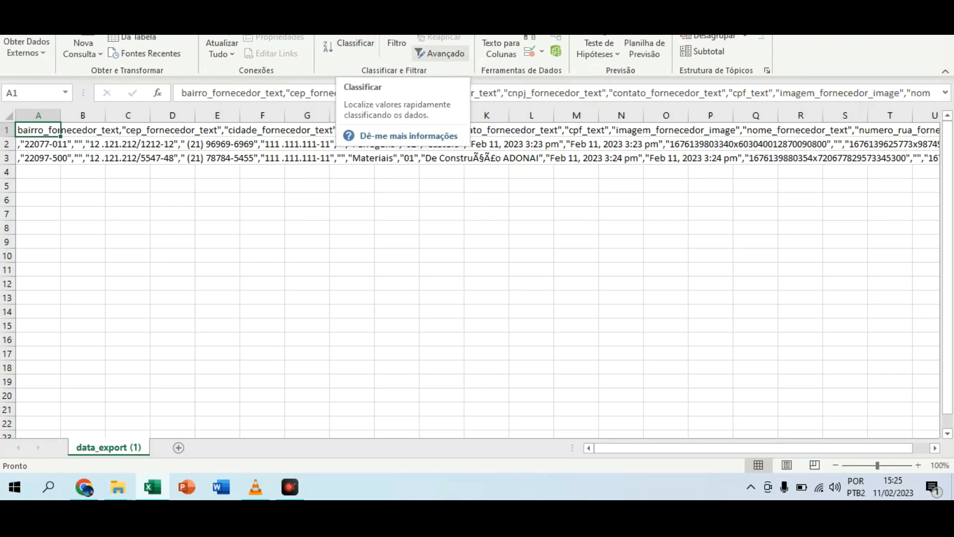
click(501, 46)
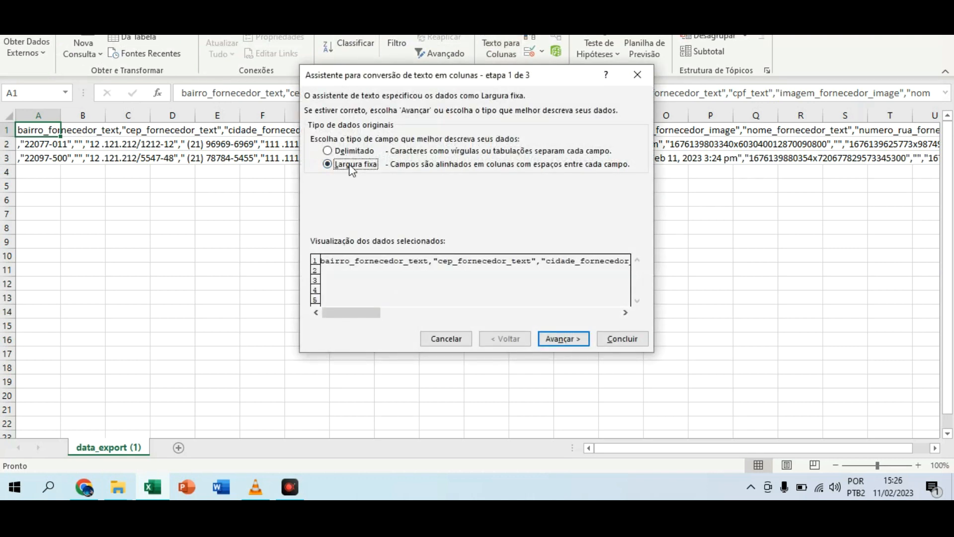
click(344, 148)
click(563, 338)
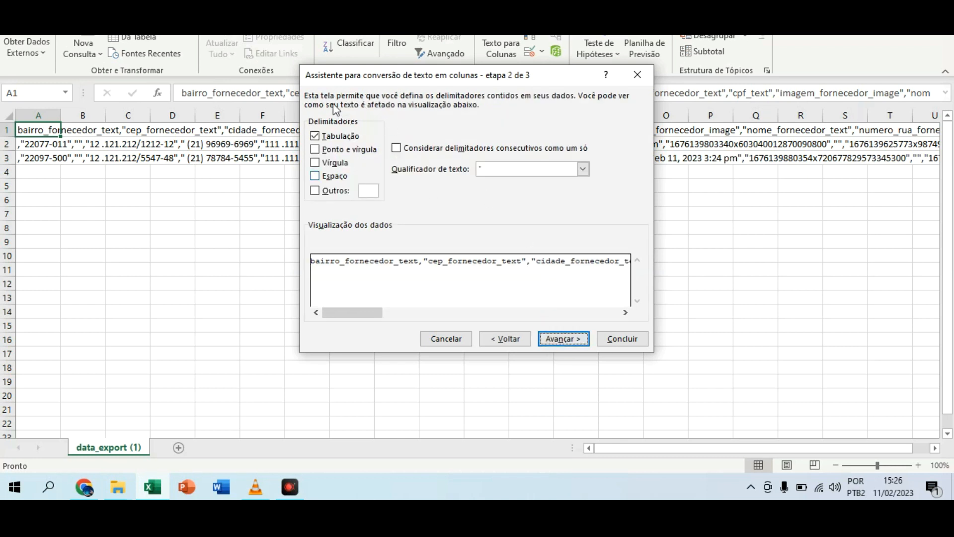
click(328, 163)
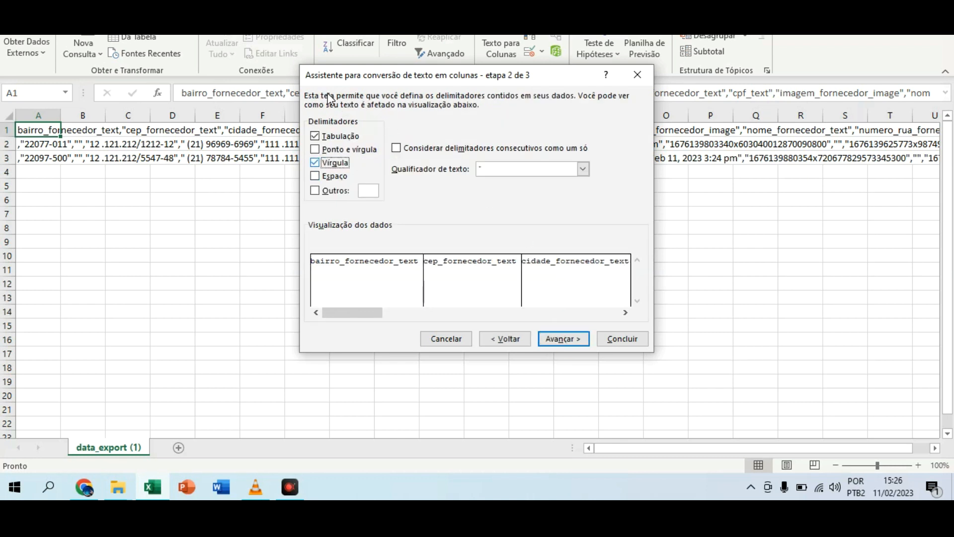
key(Return)
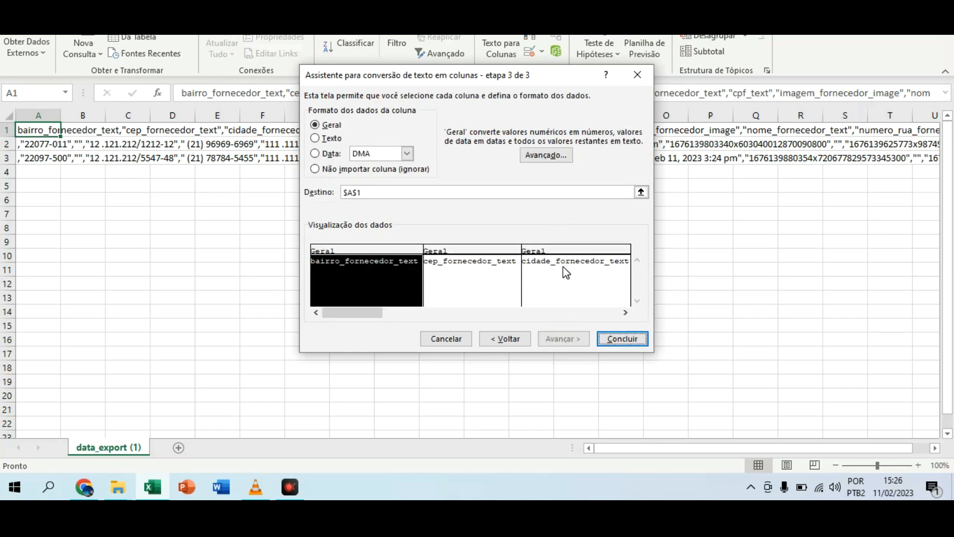
click(604, 337)
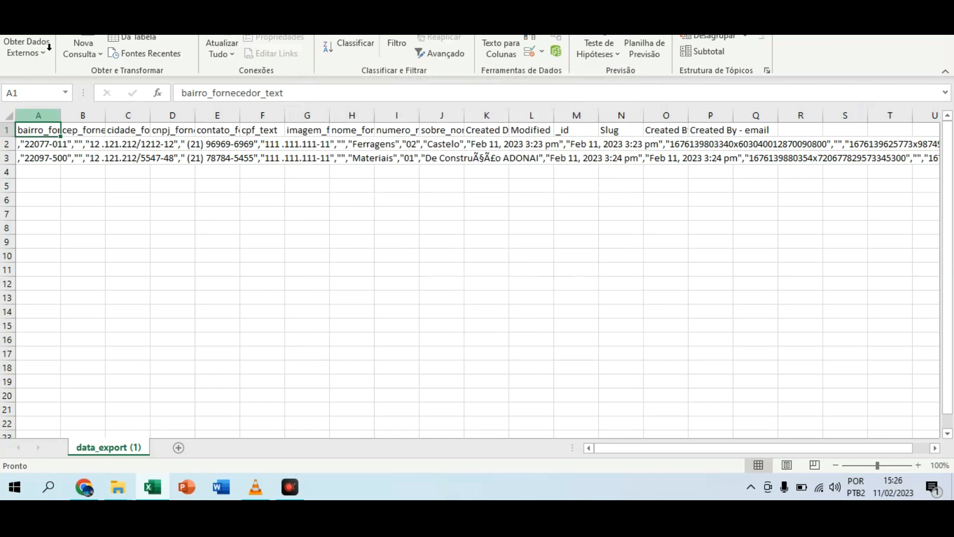
Step: Widen columns A and B of the exported sheet to fit their header texts
click(38, 115)
drag(60, 115, 258, 116)
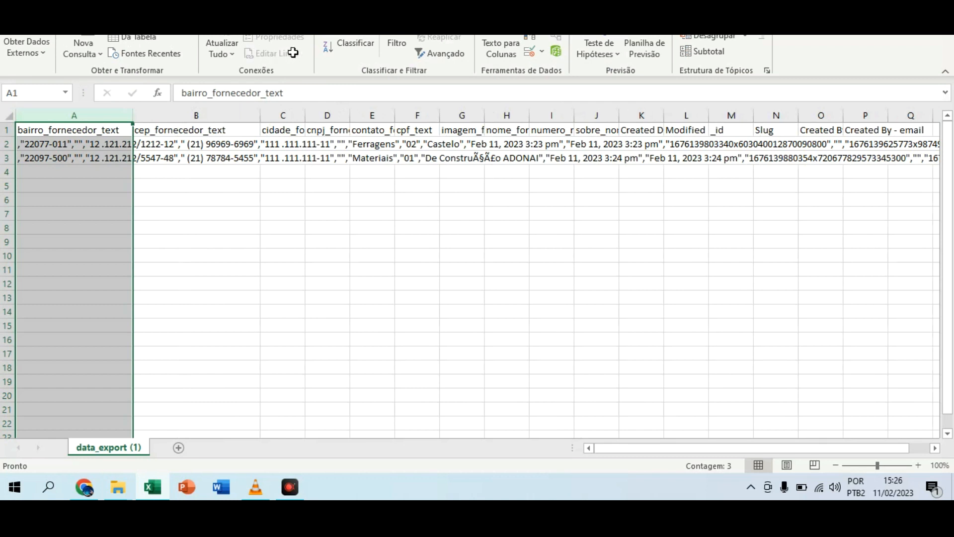
click(340, 116)
drag(338, 116, 462, 115)
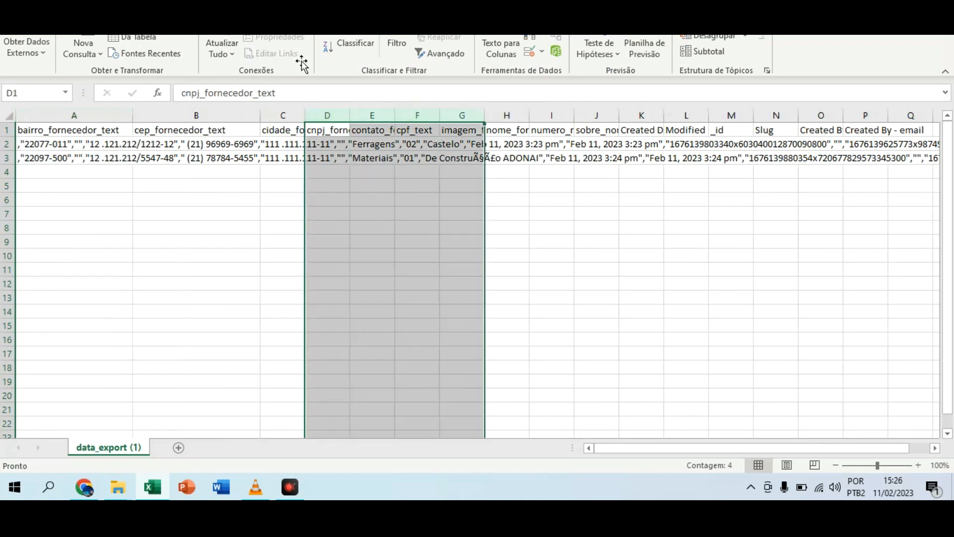
click(88, 130)
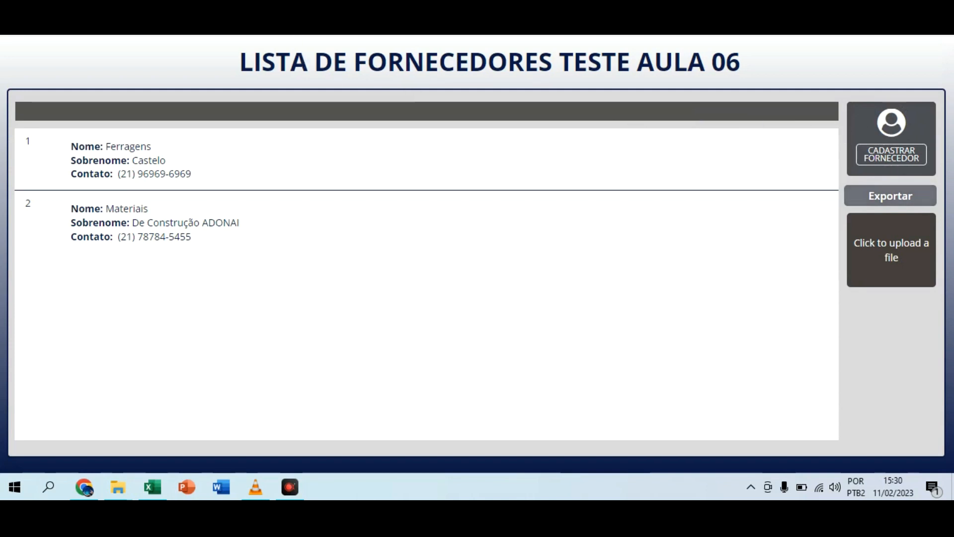
Step: Switch to the Bubble editor and add a Download data as CSV action for type fornecedores to the Button Exportar workflow
key(alt+Tab)
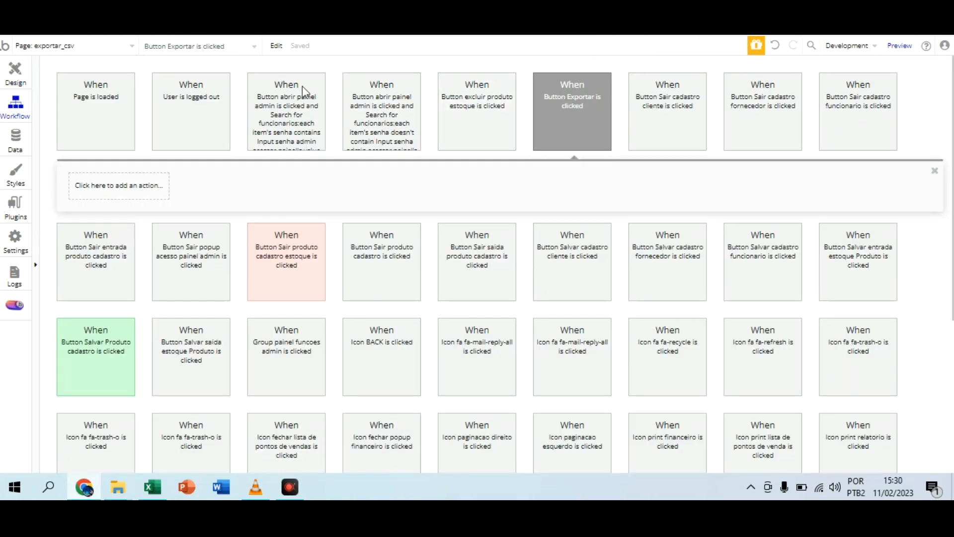
click(122, 185)
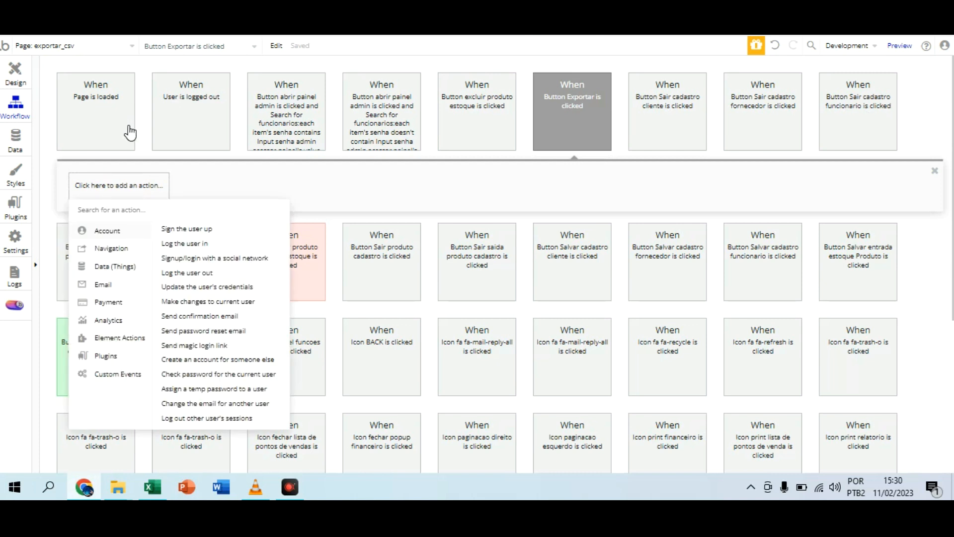
mouse_move(116, 266)
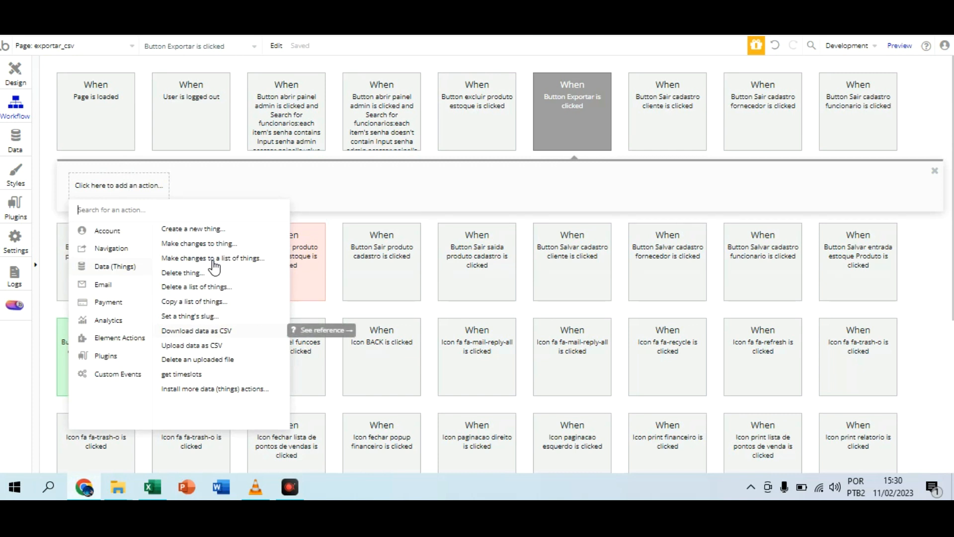
click(213, 330)
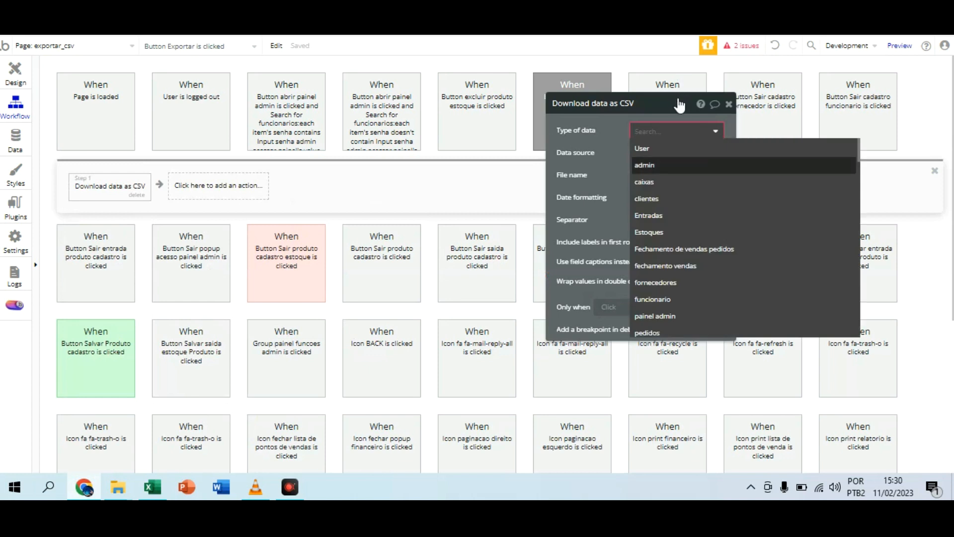
key(Return)
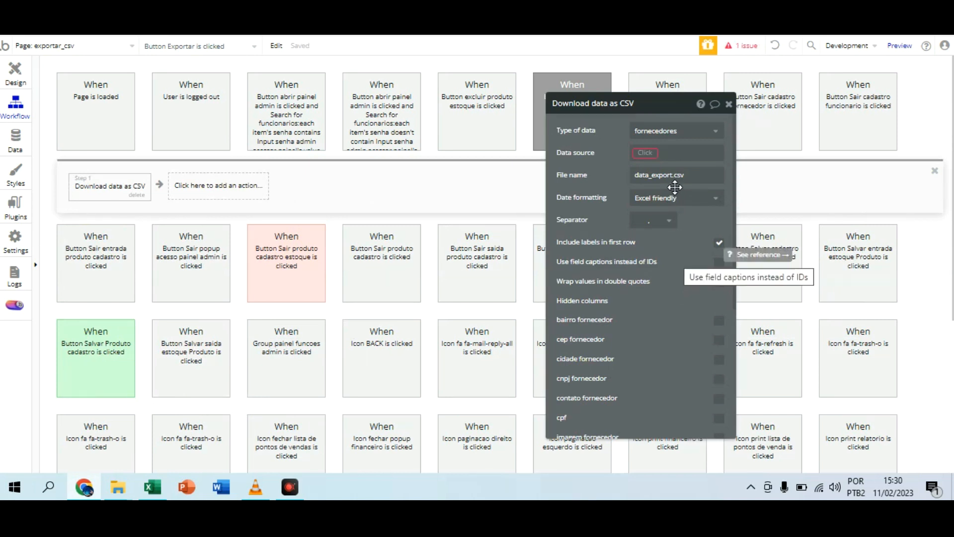
Step: Enable wrapping values in double quotes and set the data source to RepeatingGroup lista de fornecedores's List of fornecedoreses
click(719, 282)
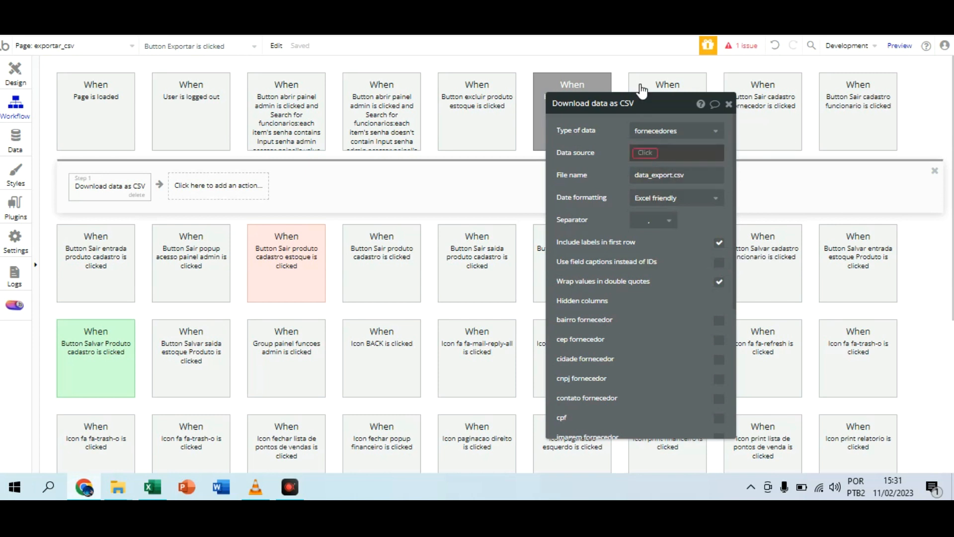
click(644, 153)
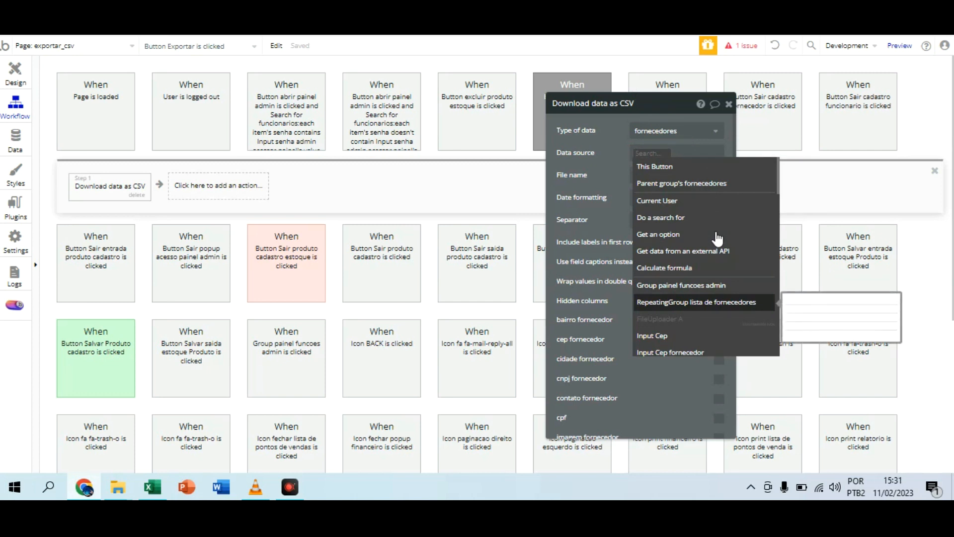
click(717, 301)
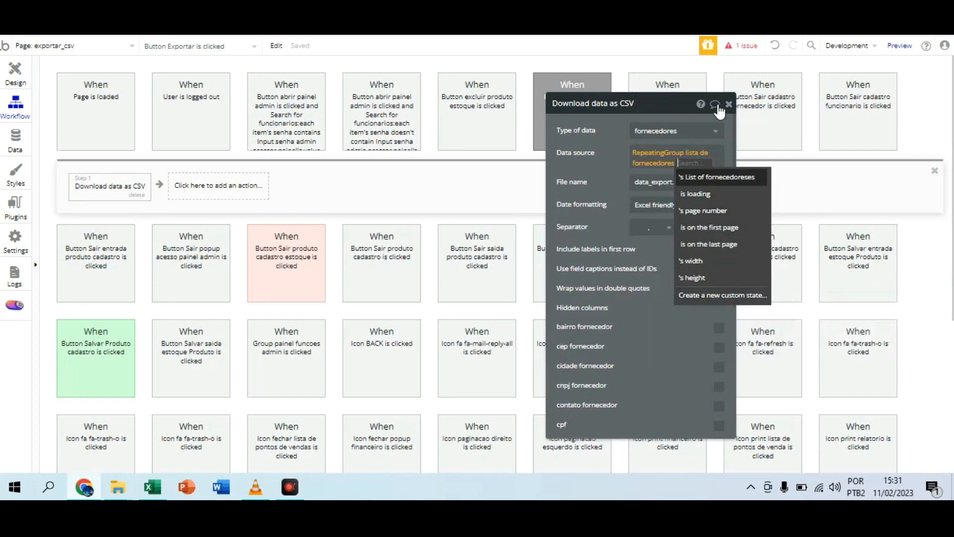
key(Return)
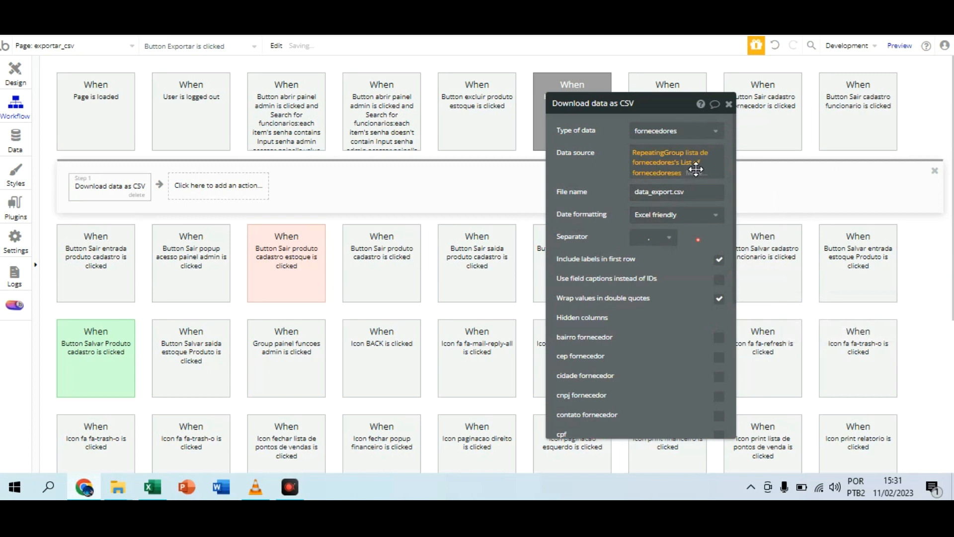
click(663, 19)
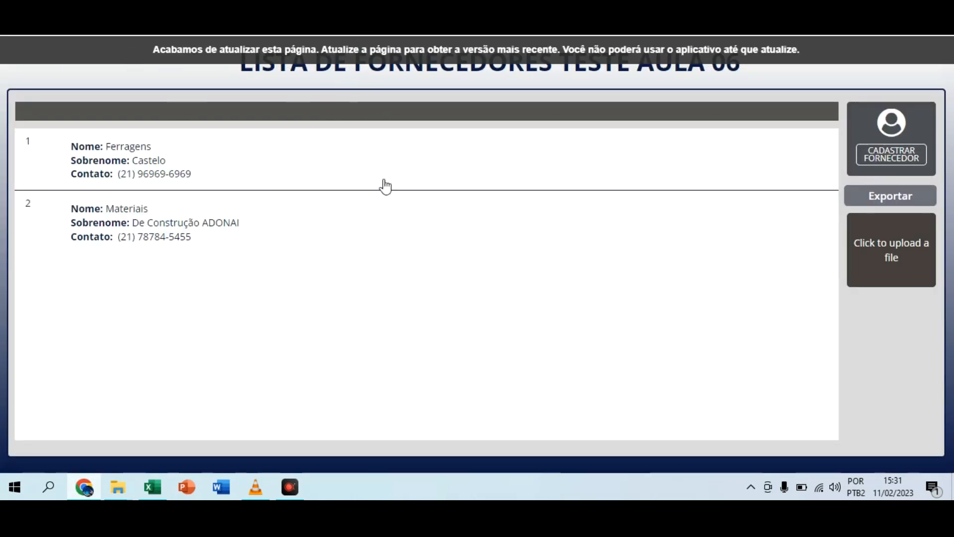
click(492, 20)
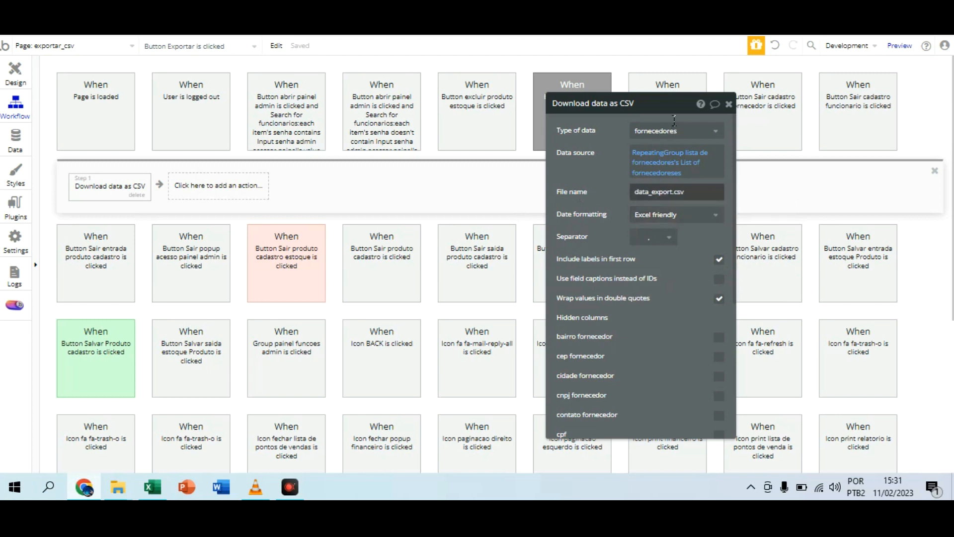
click(299, 30)
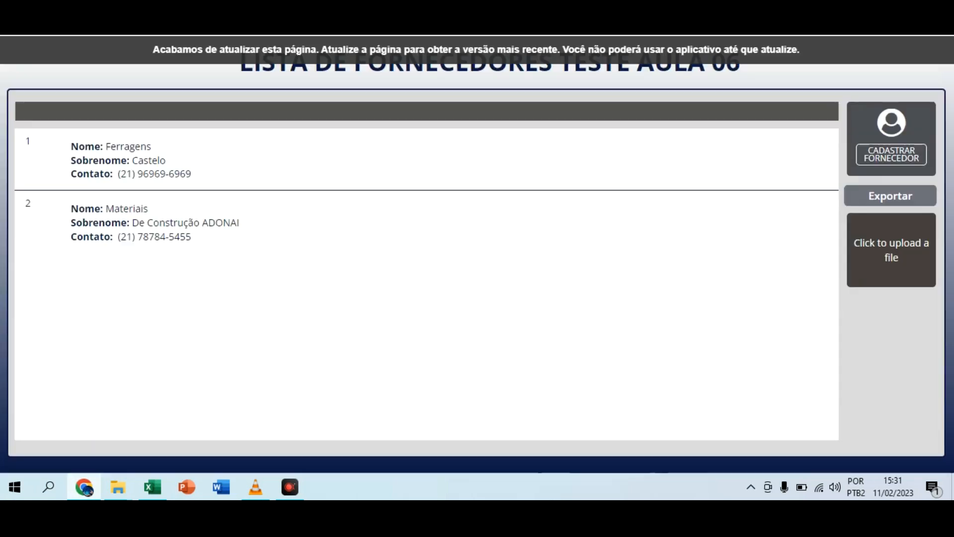
click(438, 30)
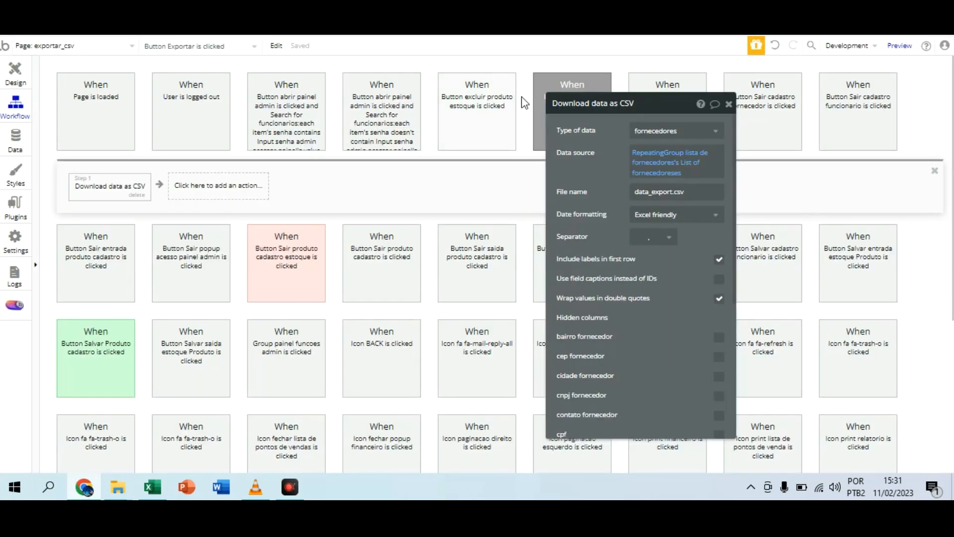
Step: Set the CSV download's file name to Lista fornecedores.csv
click(700, 191)
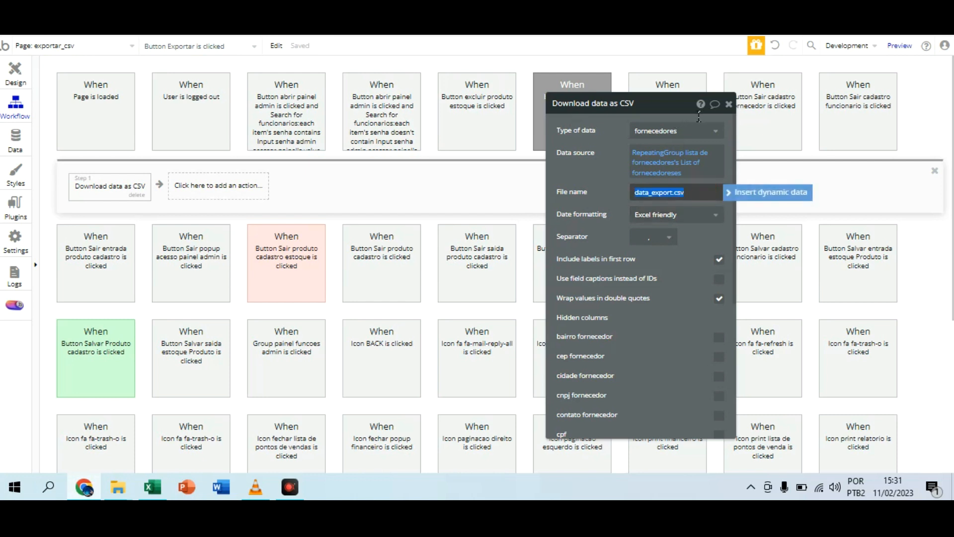
text(Lista fornecedores)
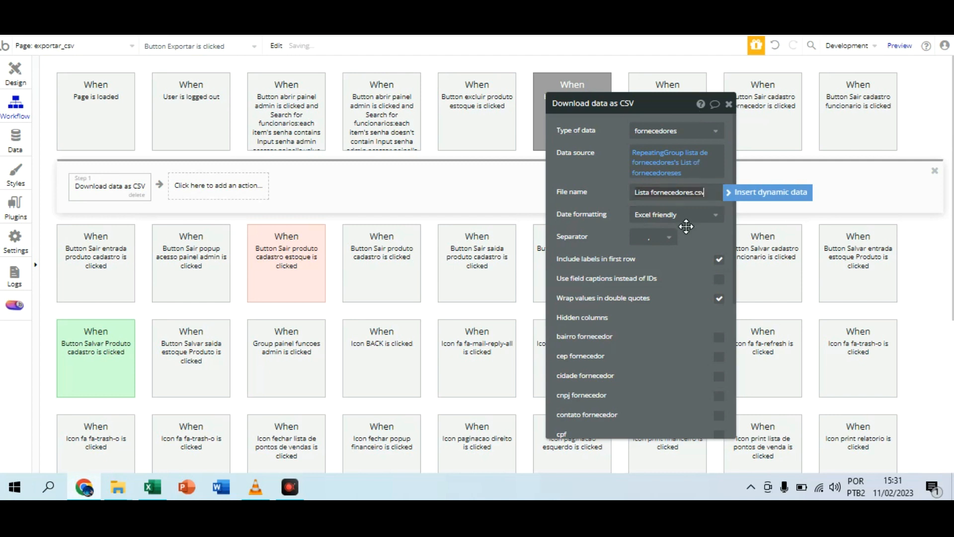
click(688, 288)
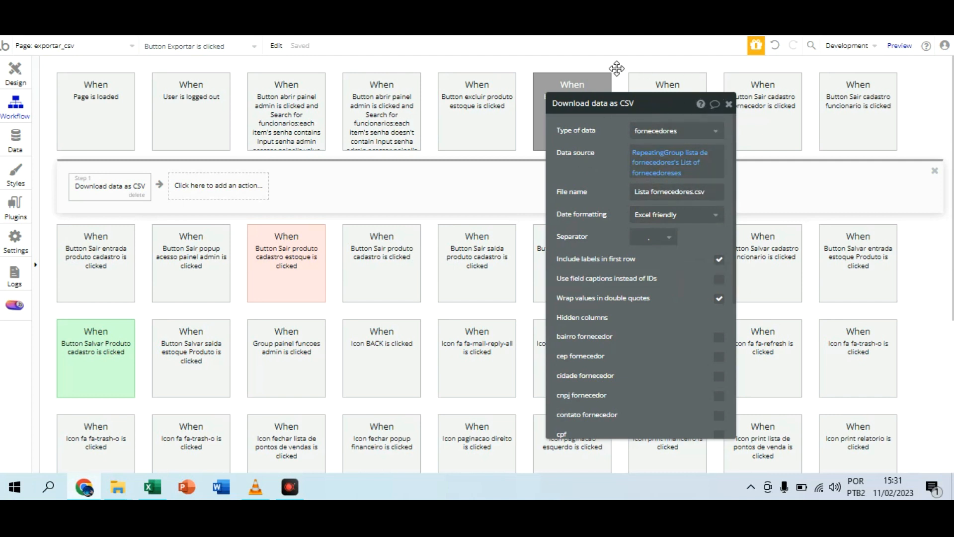
Step: Open the supplier registration form on the running page to view its fields, and close it without saving
click(370, 20)
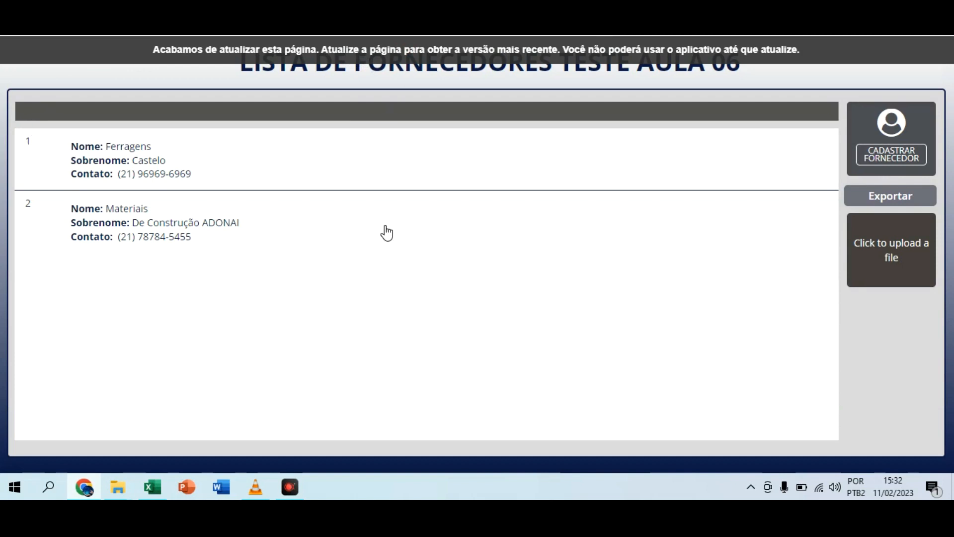
click(909, 125)
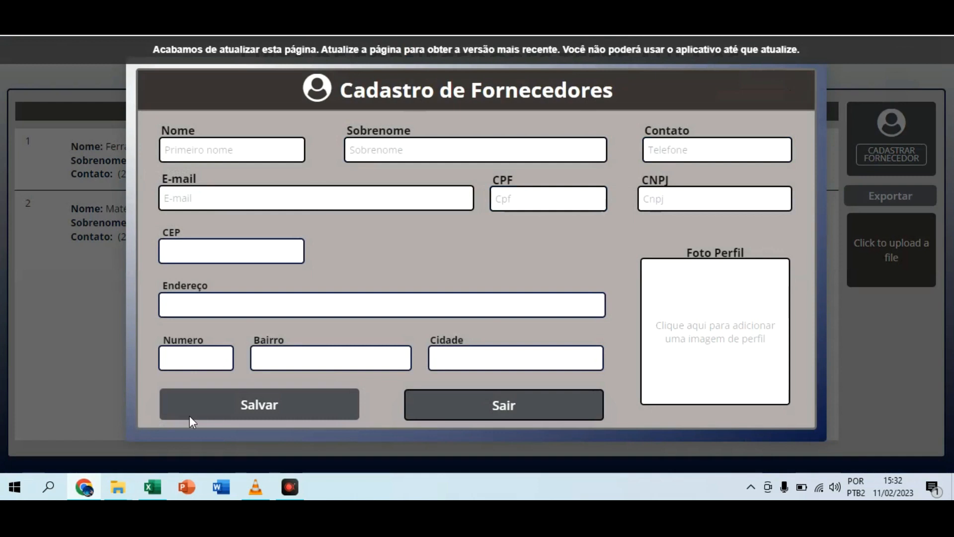
click(497, 404)
Step: Return to the workflow editor, reselect List of fornecedoreses in the CSV action's data source, and review the hidden column options
click(309, 25)
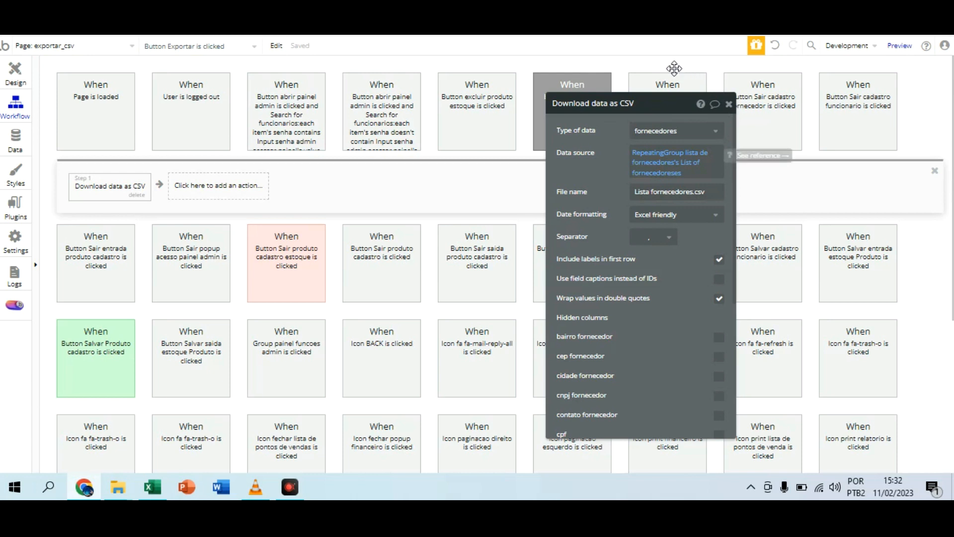
mouse_move(648, 154)
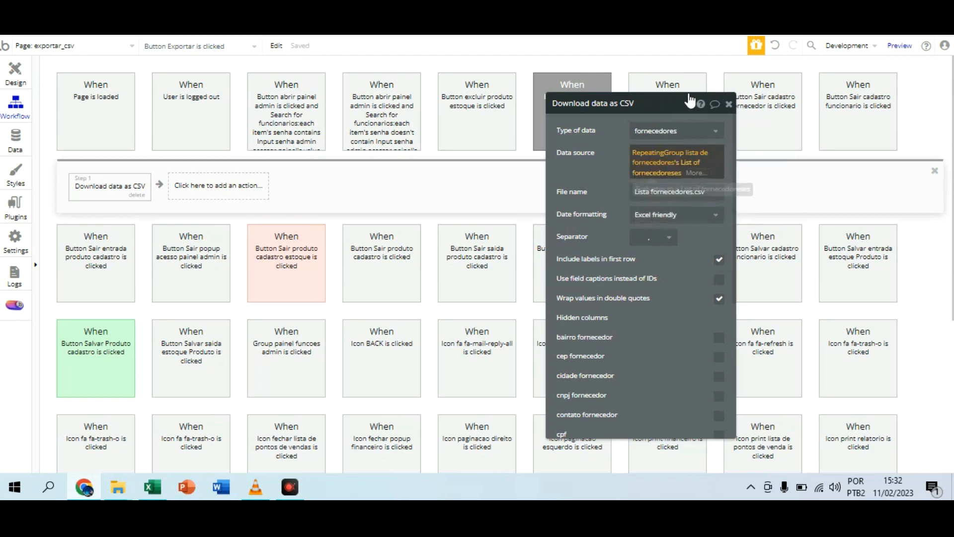
click(686, 162)
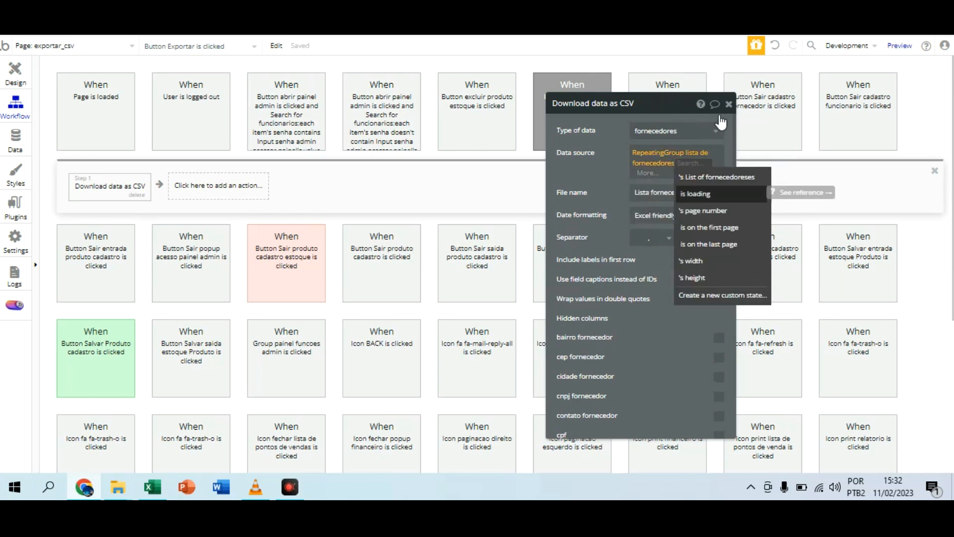
click(717, 177)
scroll(671, 184, down, 5)
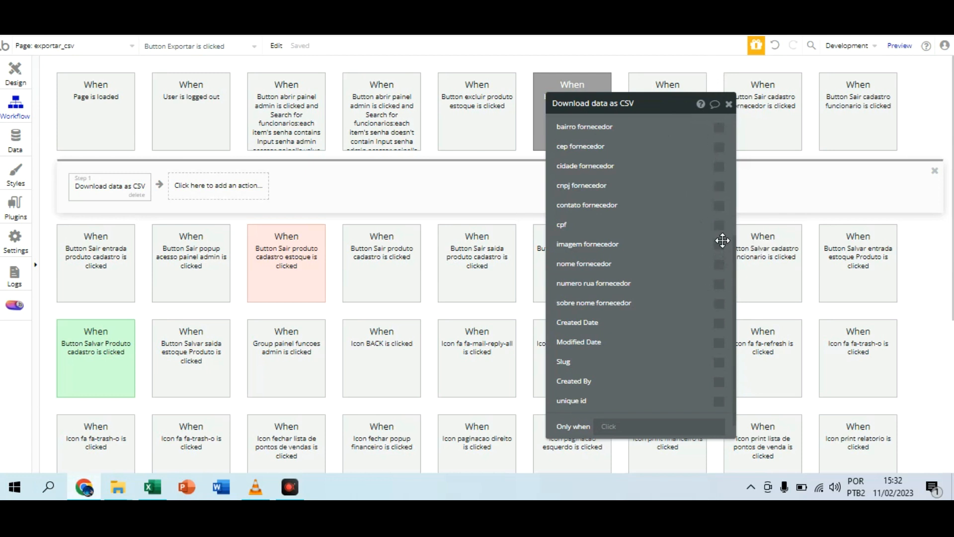
scroll(708, 229, down, 1)
scroll(699, 228, up, 5)
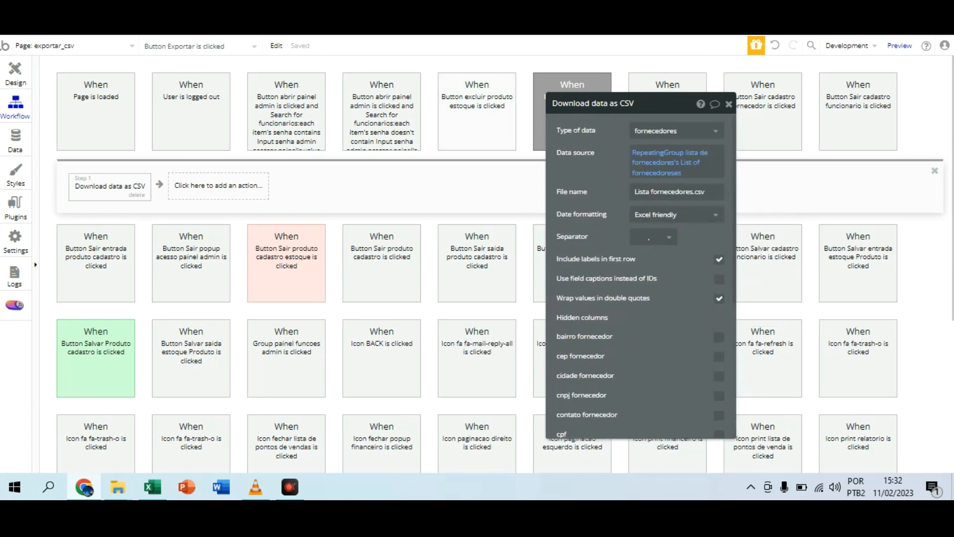
Step: Reload the running supplier page to get its latest version and export the supplier list with Exportar
key(ctrl+Tab)
click(393, 47)
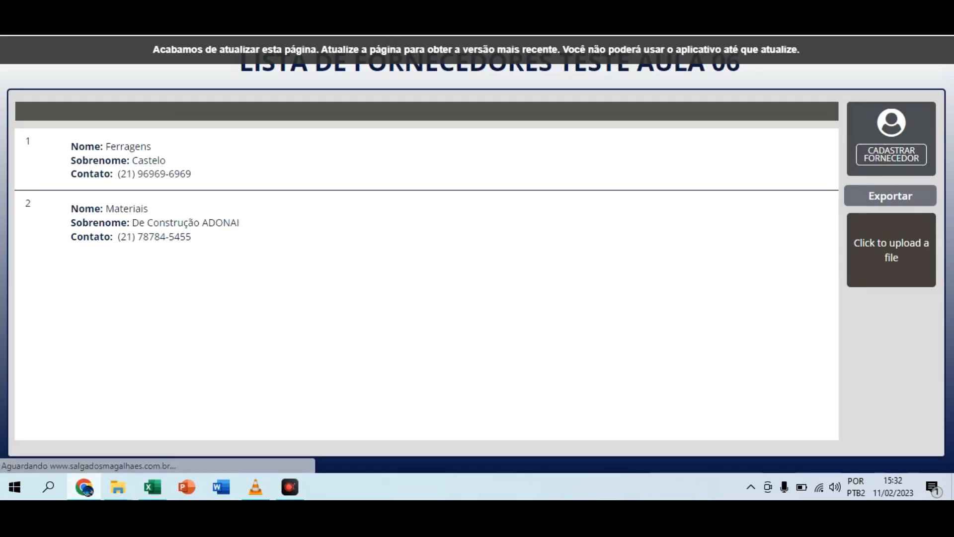
key(ctrl+Tab)
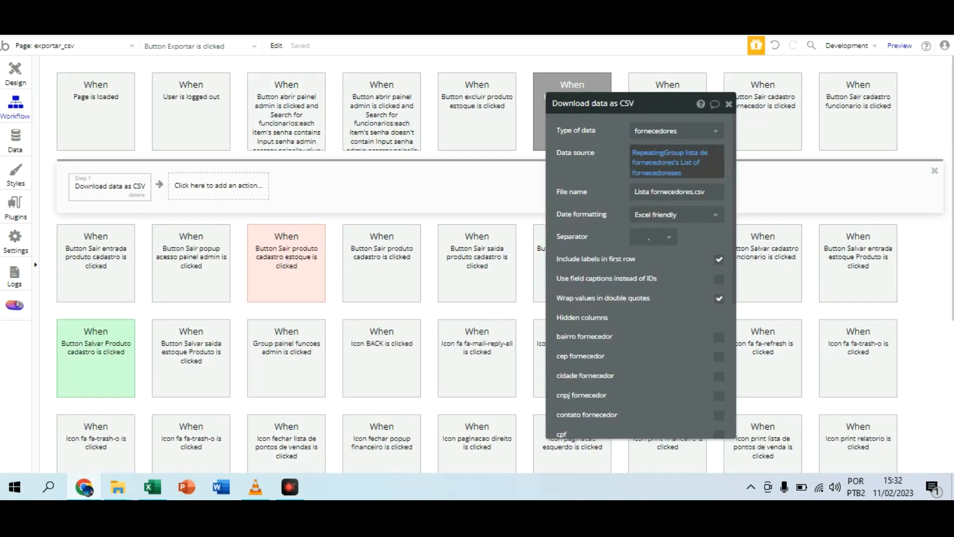
key(ctrl+Tab)
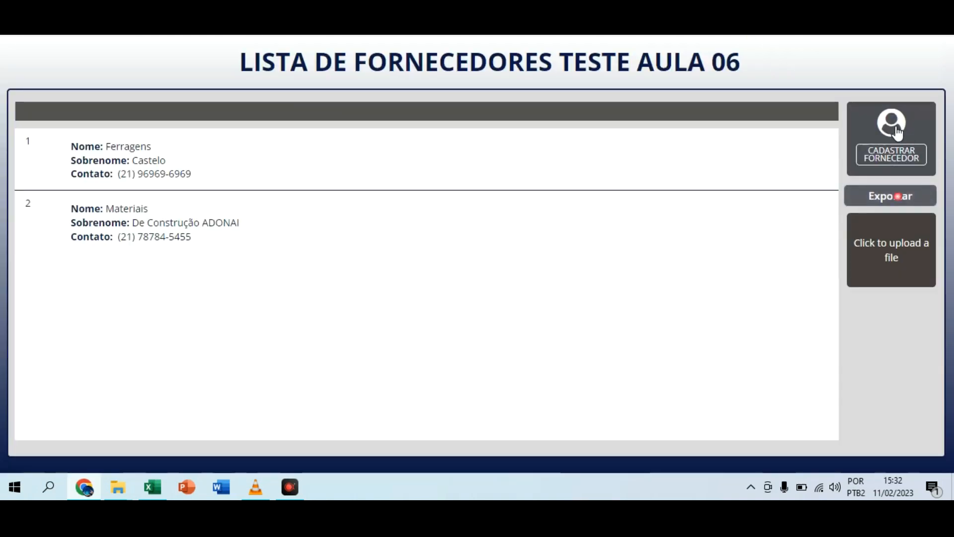
click(897, 196)
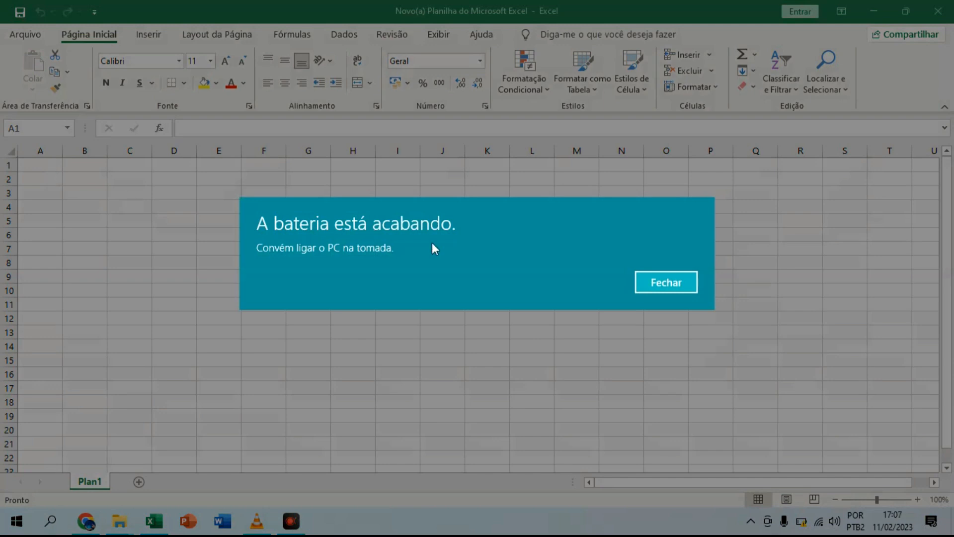
Step: Dismiss the battery warning in Excel and enter the headers nome fornecedor, sobre nome fornecedor and contato fornecedor in A1:C1
click(646, 281)
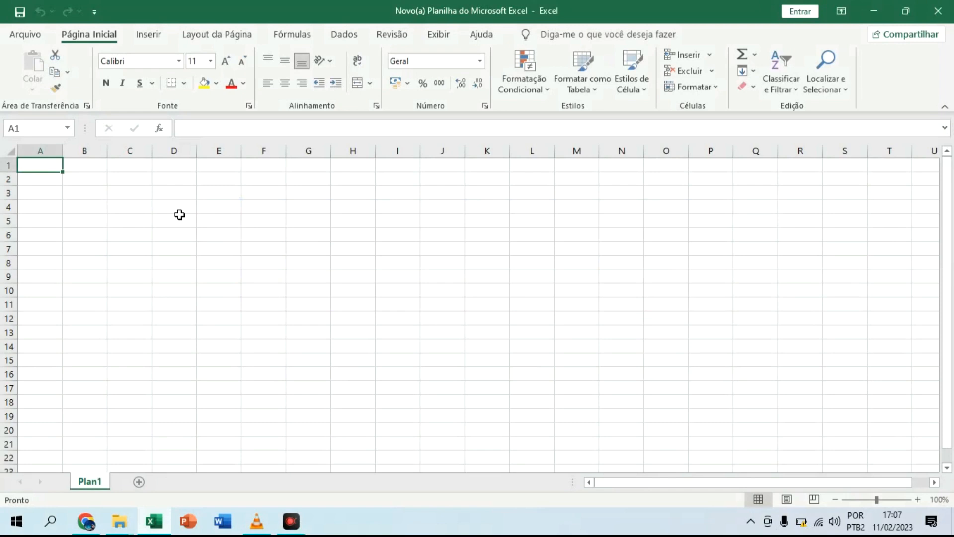
text(noe)
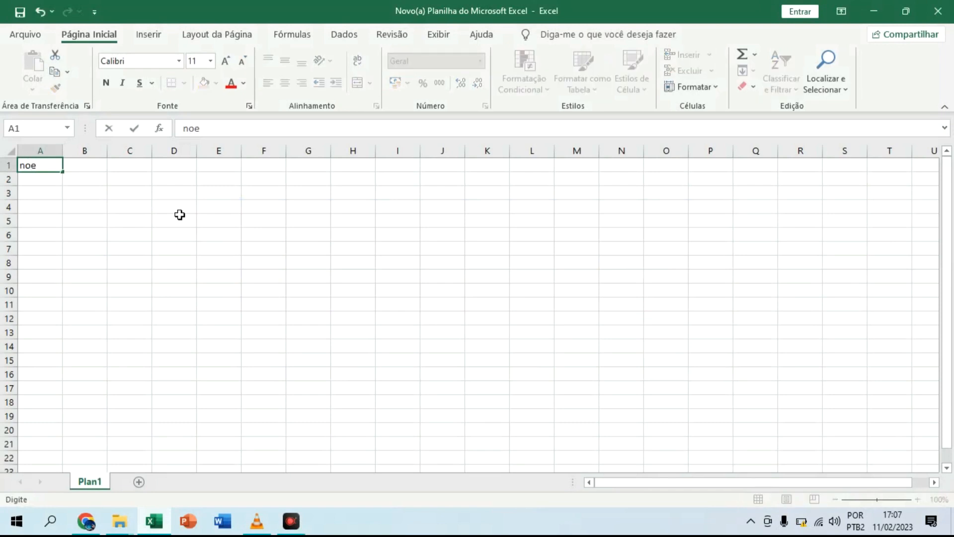
key(BackSpace)
text(me fornecedor)
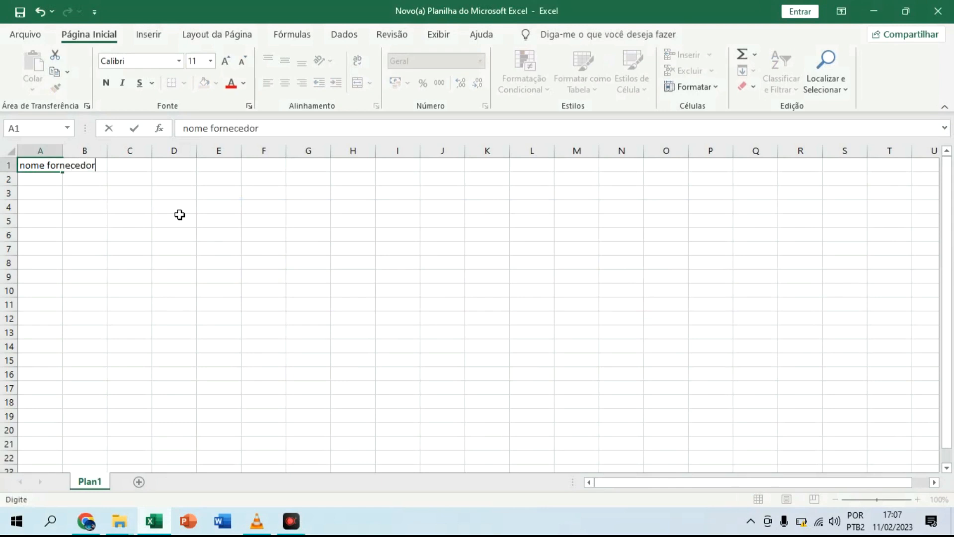
key(Tab)
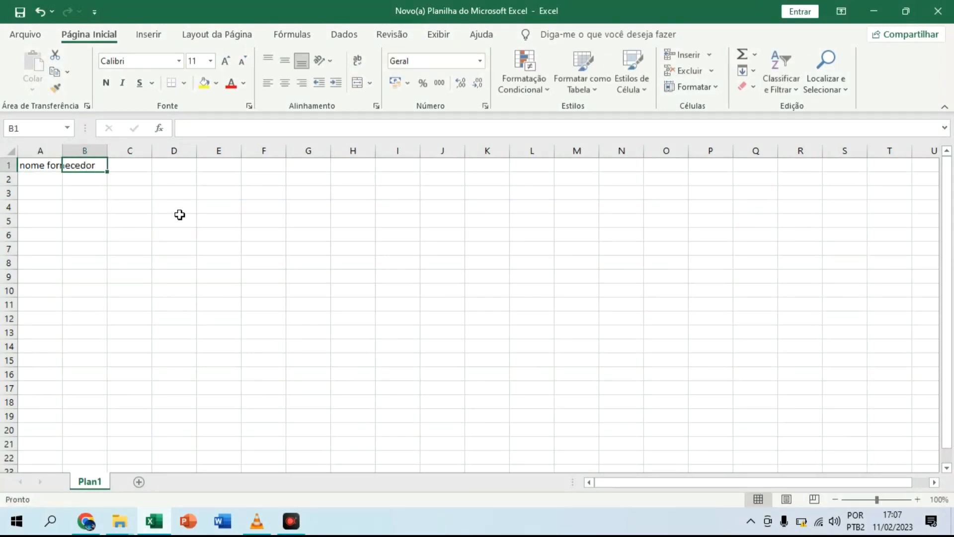
text(sobre nome fornecedor)
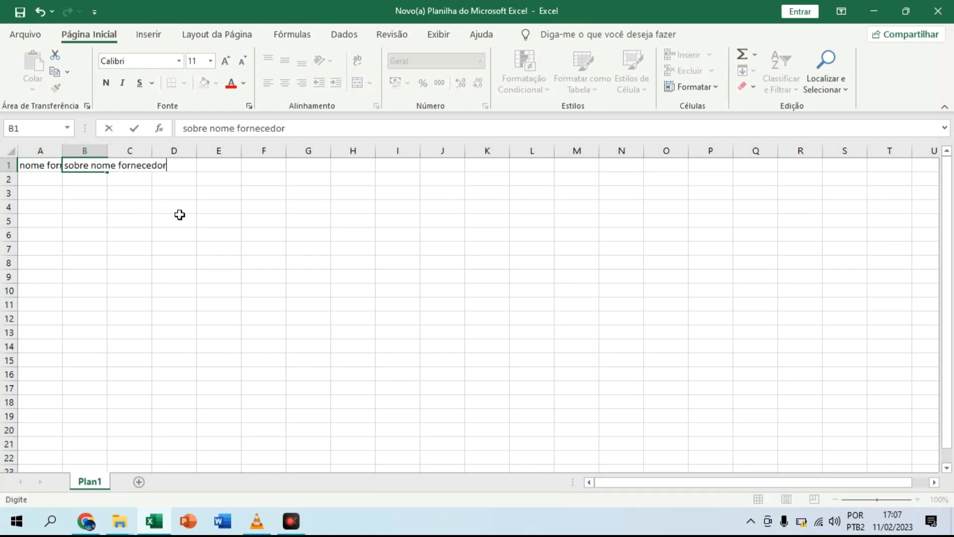
key(Tab)
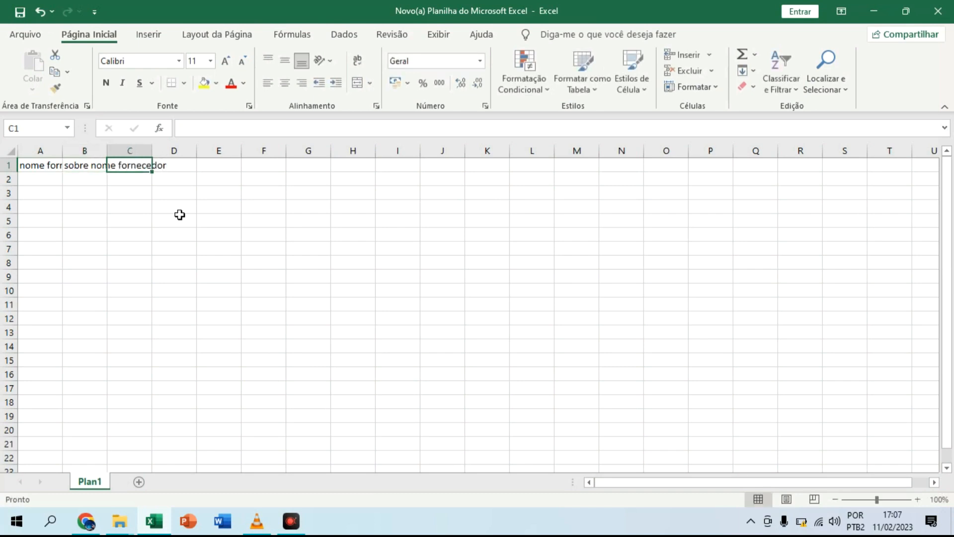
text(contato fornecedor)
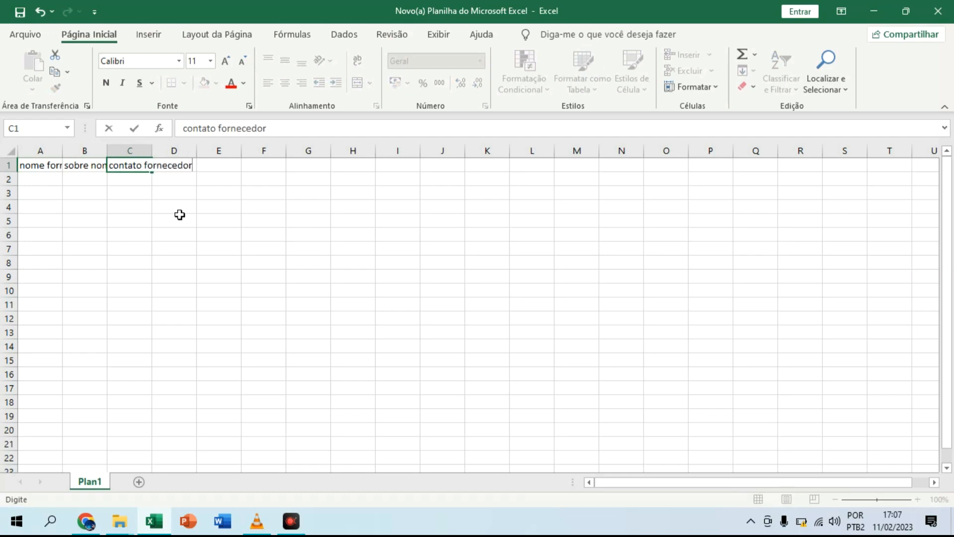
click(255, 212)
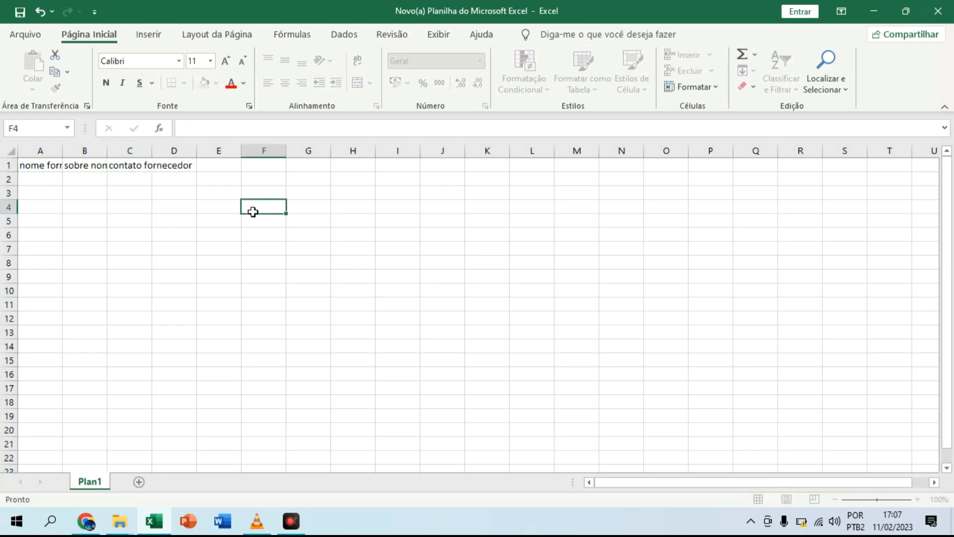
Step: Auto-fit columns A to C to their headers and fill cells A1:C1 with yellow
double_click(61, 152)
double_click(143, 151)
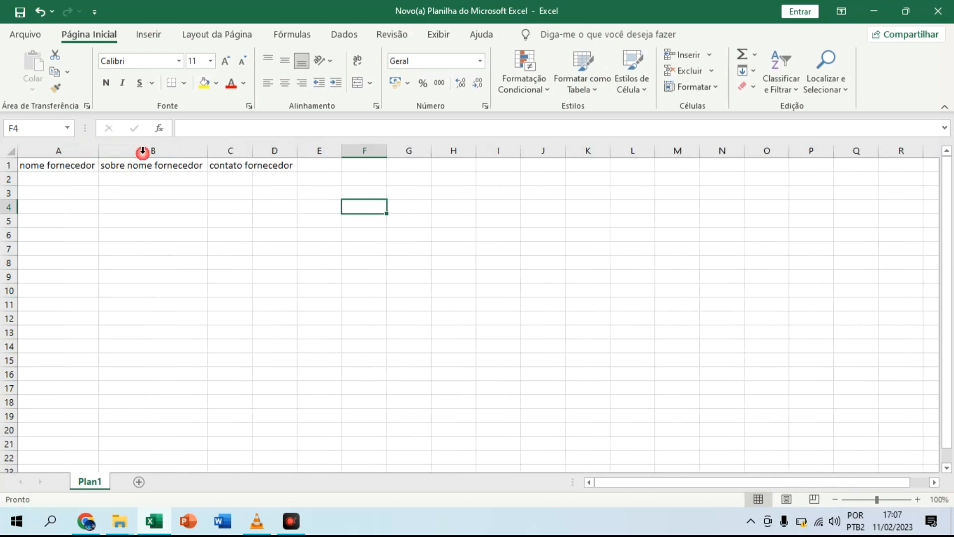
double_click(253, 151)
drag(81, 164, 249, 164)
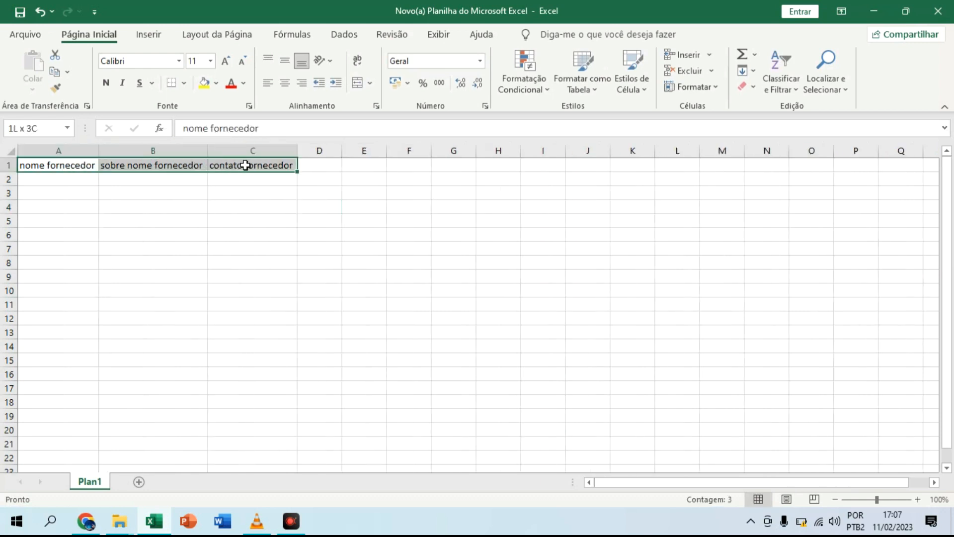
click(203, 84)
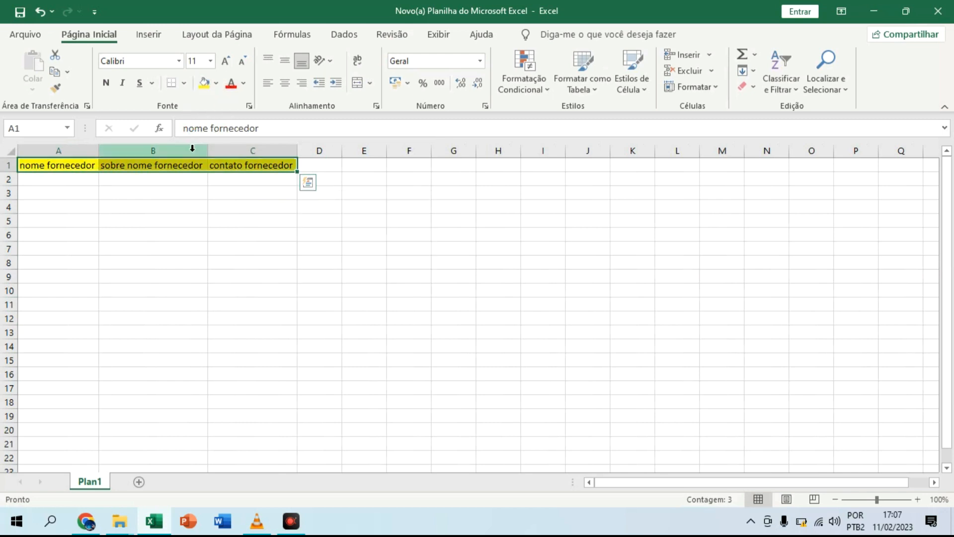
Step: Enter ten sample supplier first names, one per row, in cells A2:A11 under nome fornecedor
click(59, 181)
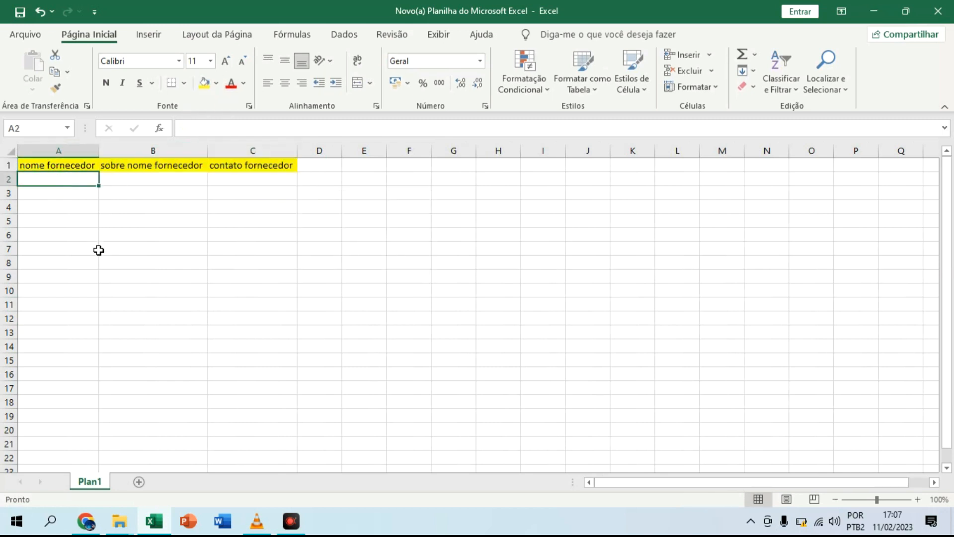
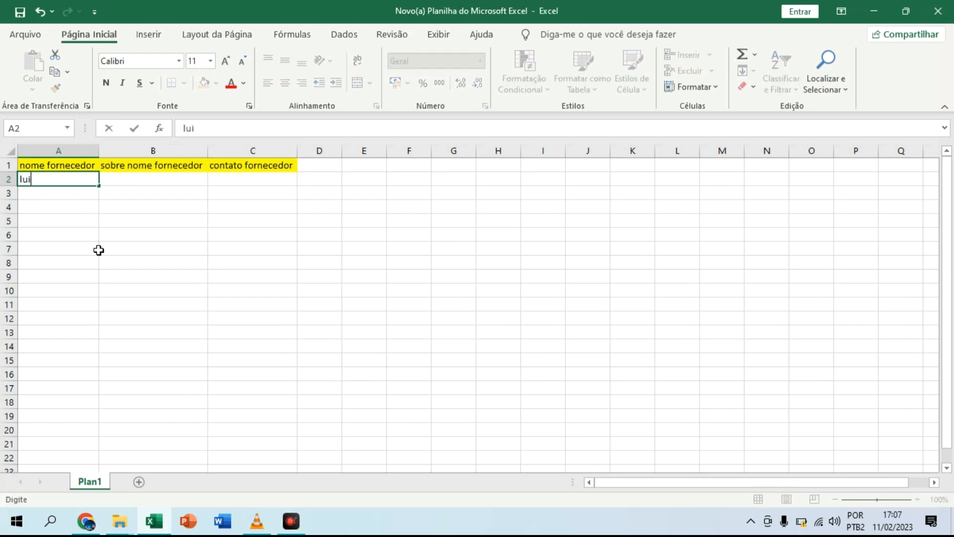
key(Return)
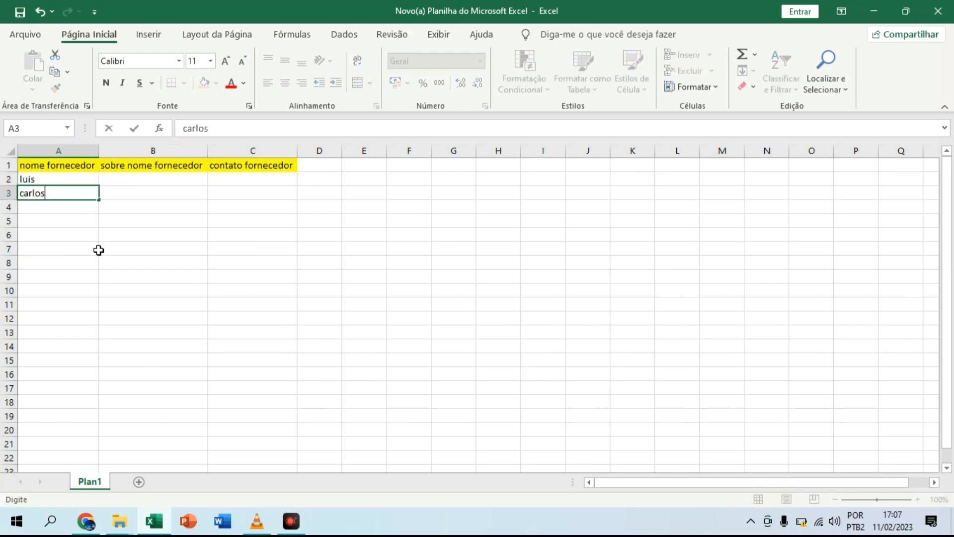
key(Return)
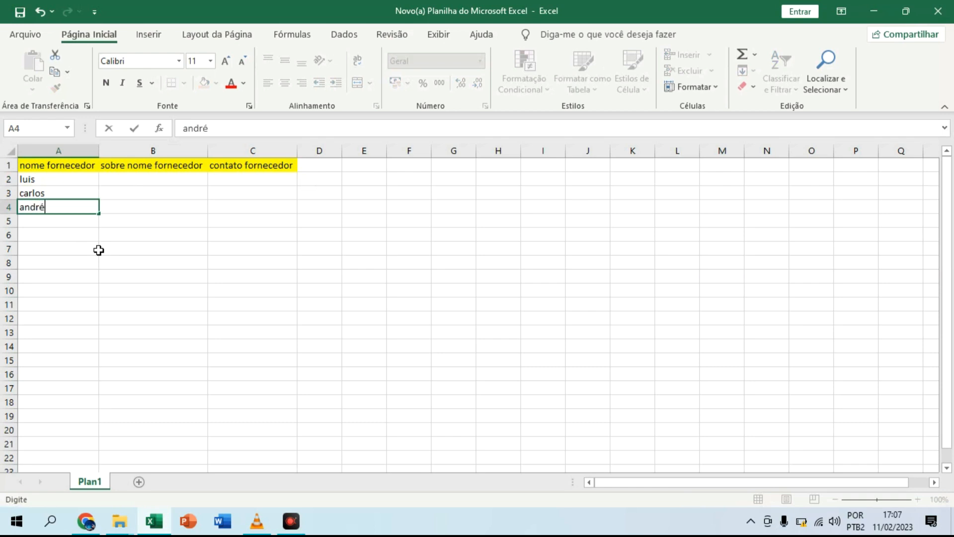
key(Return)
key(Return)
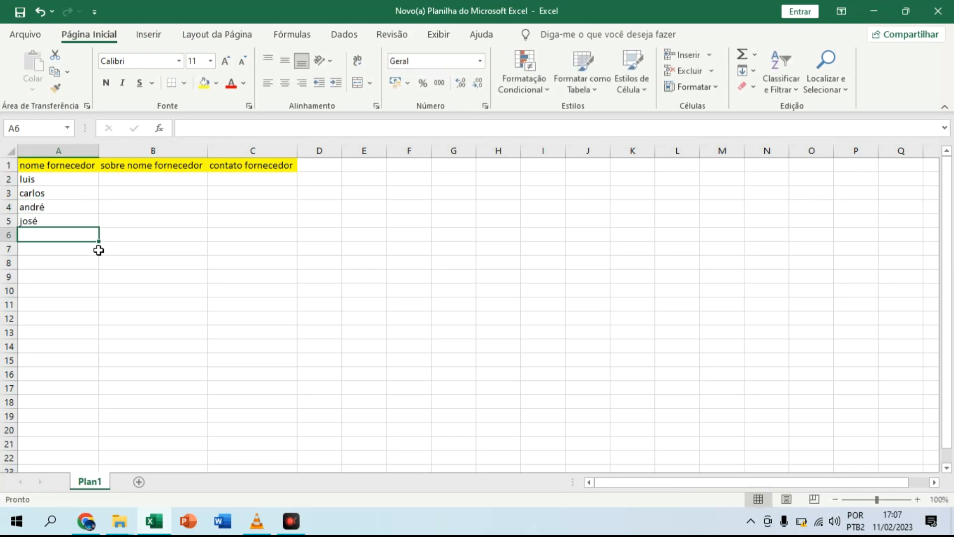
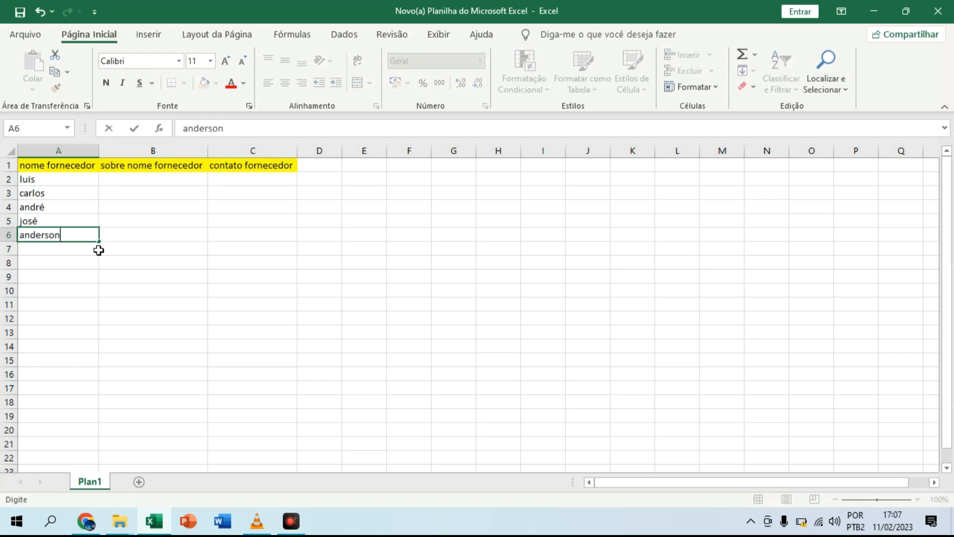
key(Return)
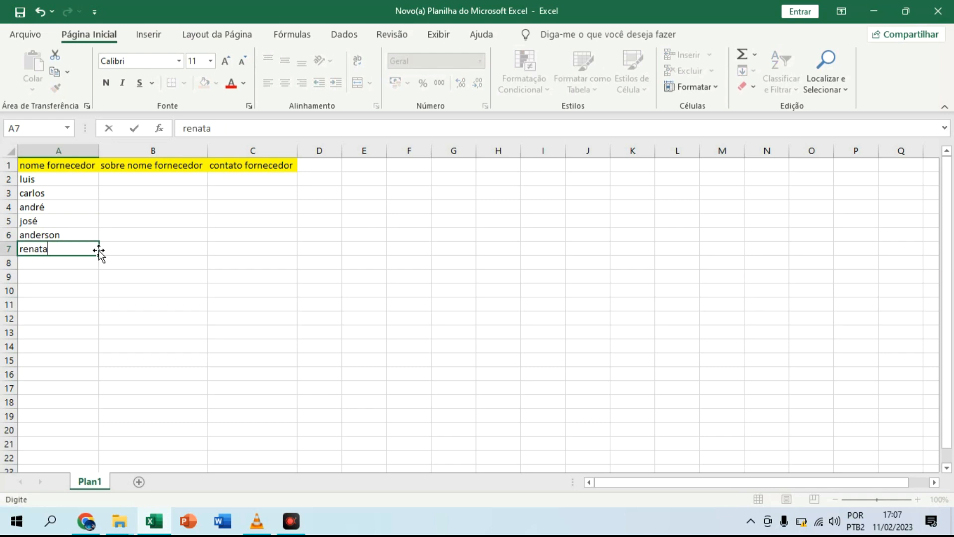
key(Return)
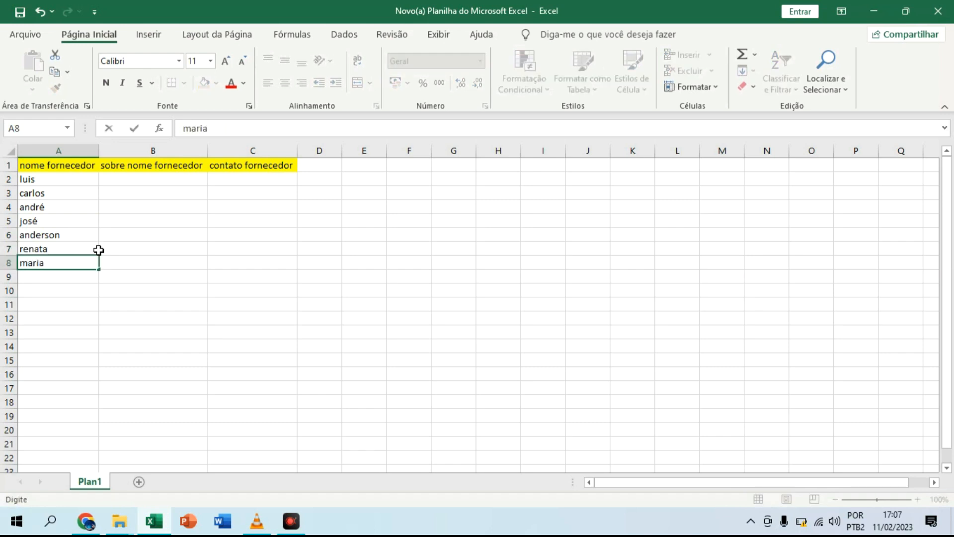
key(Return)
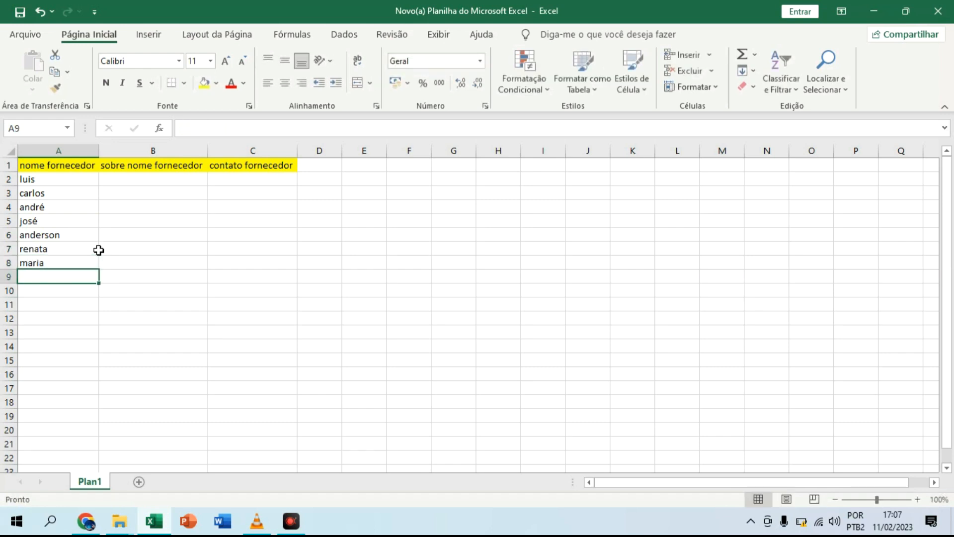
key(Return)
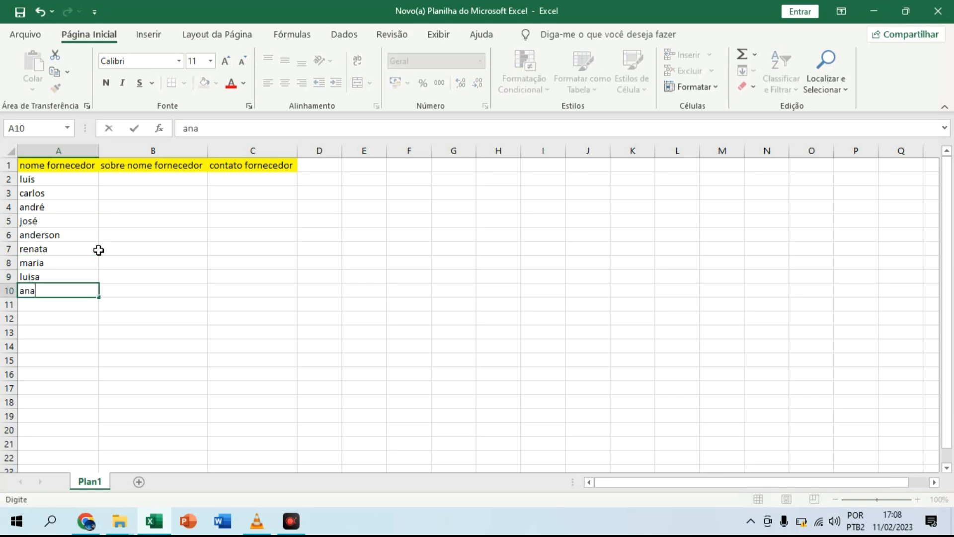
key(Return)
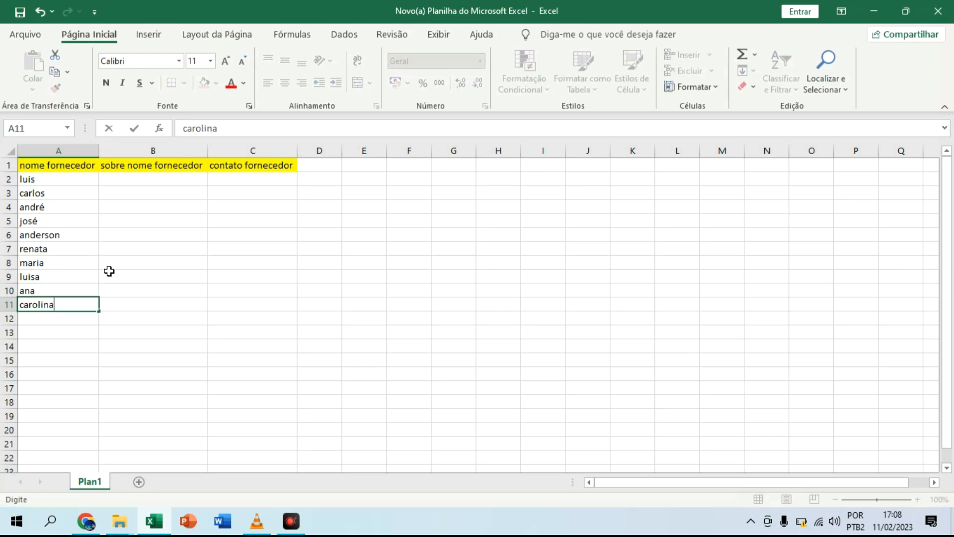
Step: Enter ten sample supplier surnames, one per row, in cells B2:B11 under sobre nome fornecedor
click(159, 182)
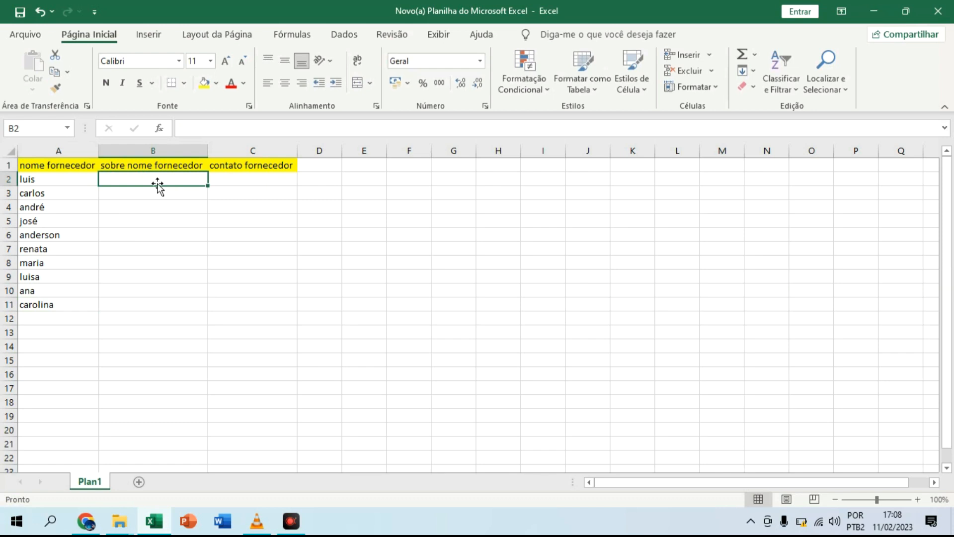
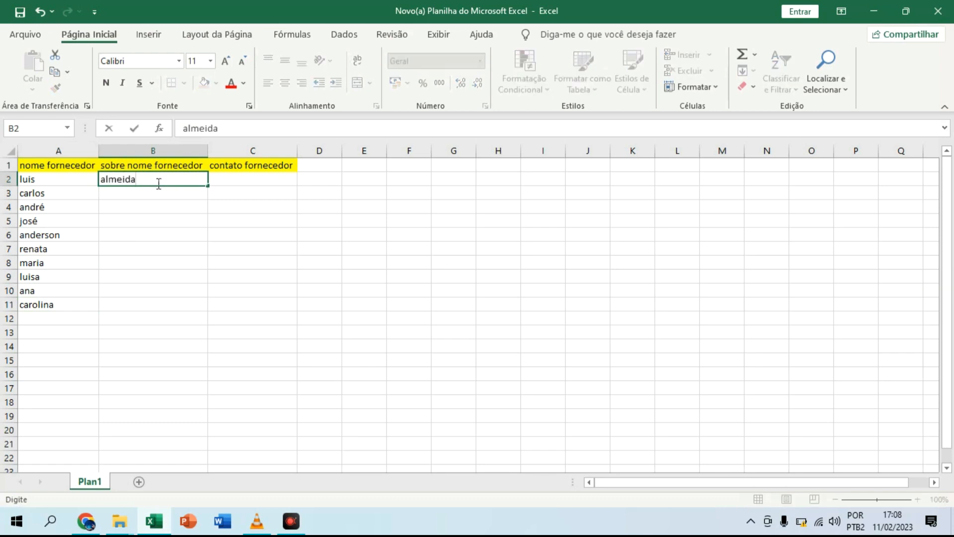
key(Tab)
click(157, 192)
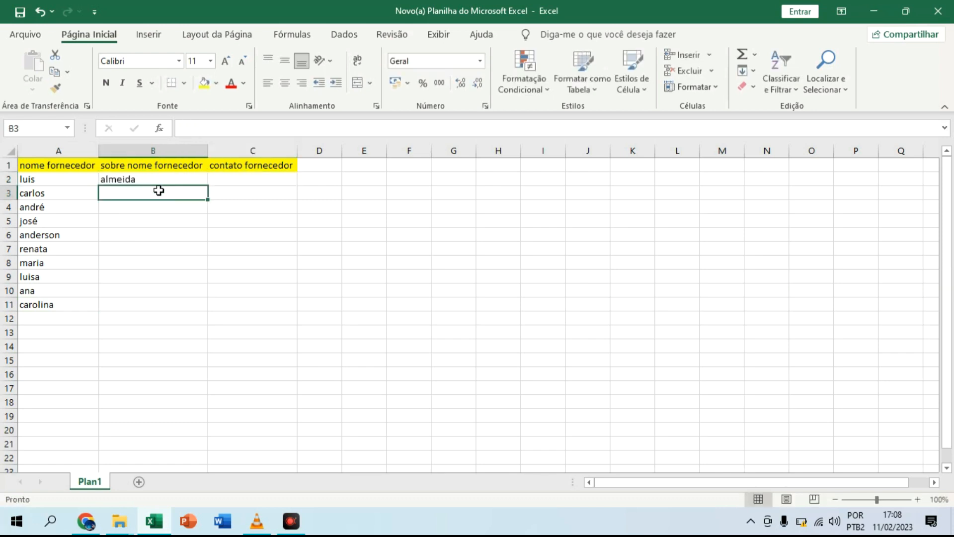
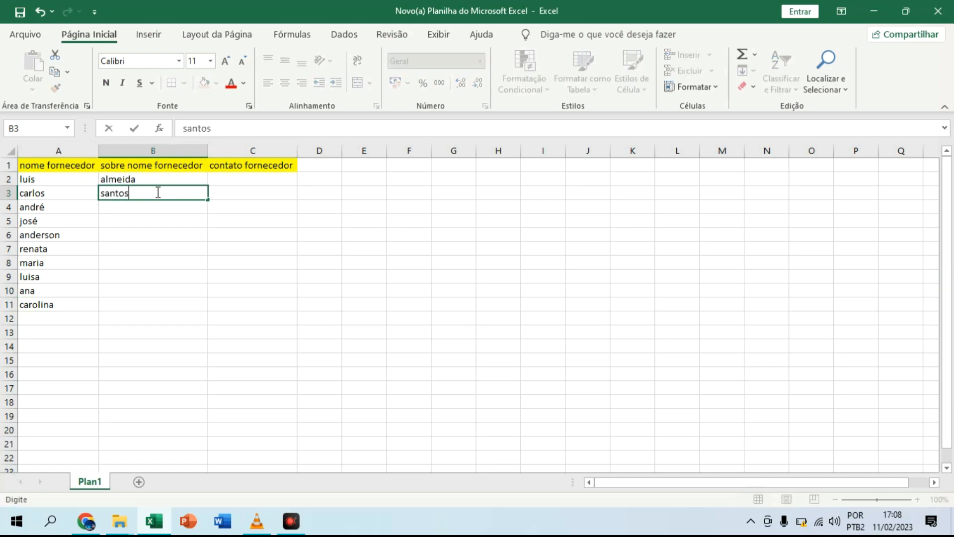
key(Return)
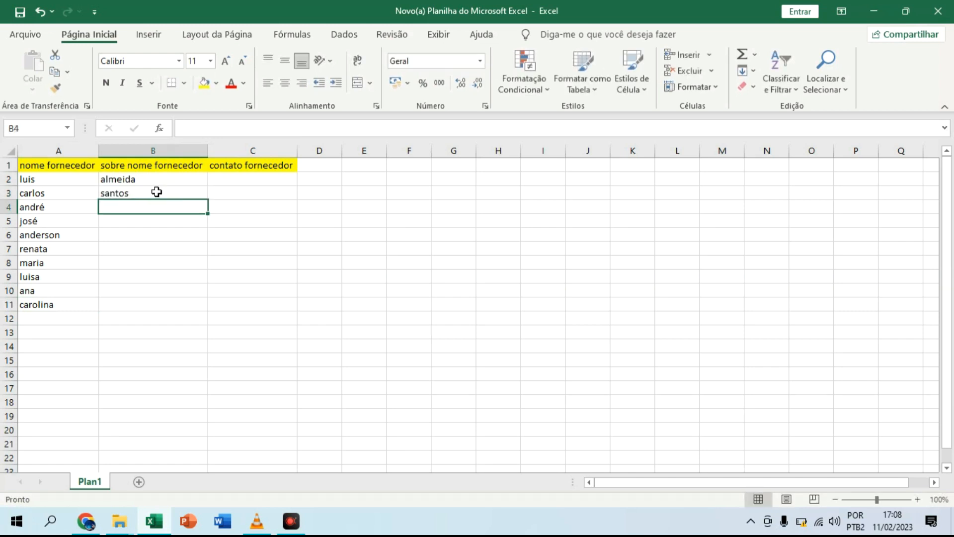
key(Return)
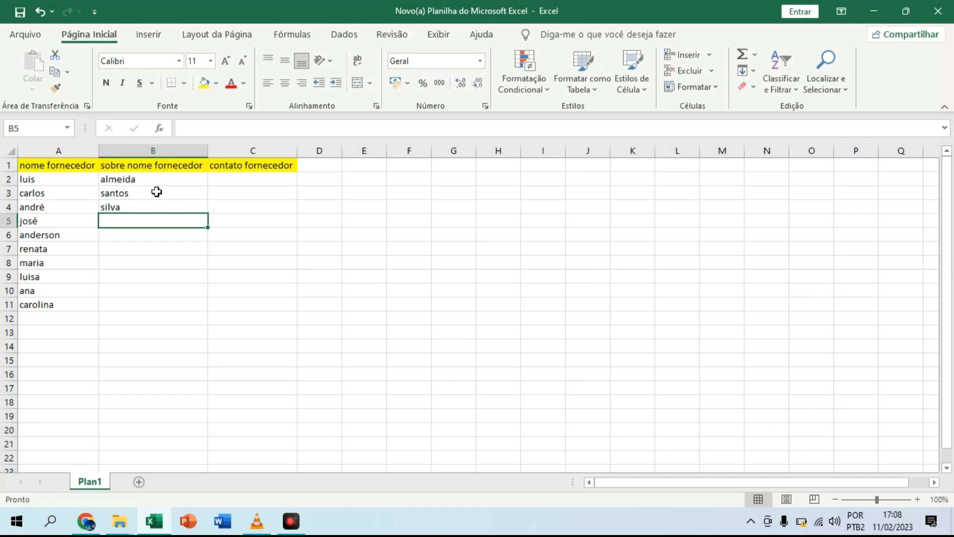
key(Return)
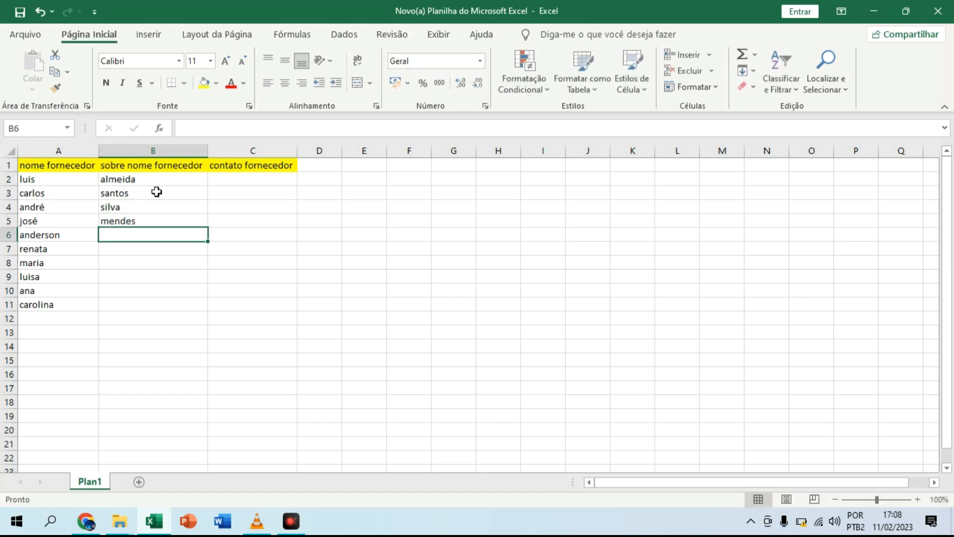
key(Return)
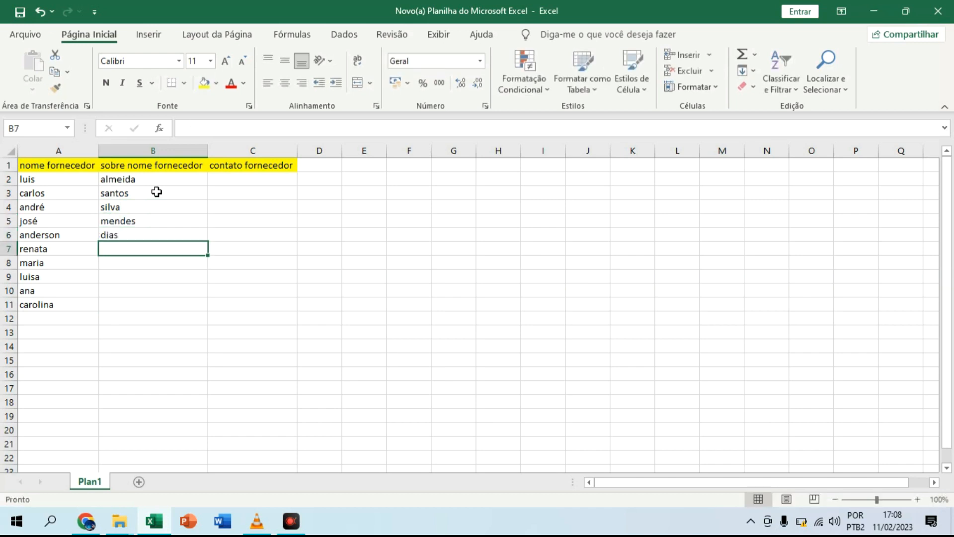
key(Return)
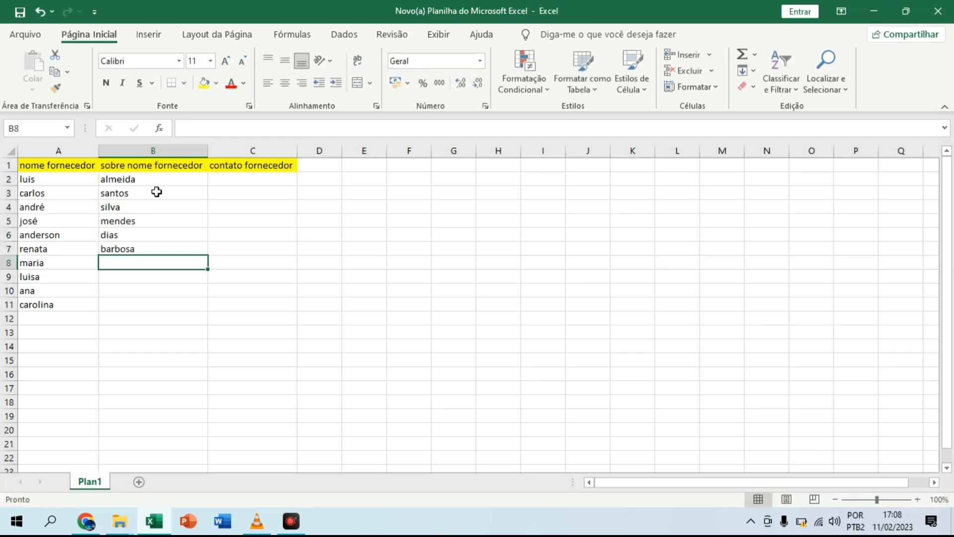
key(Return)
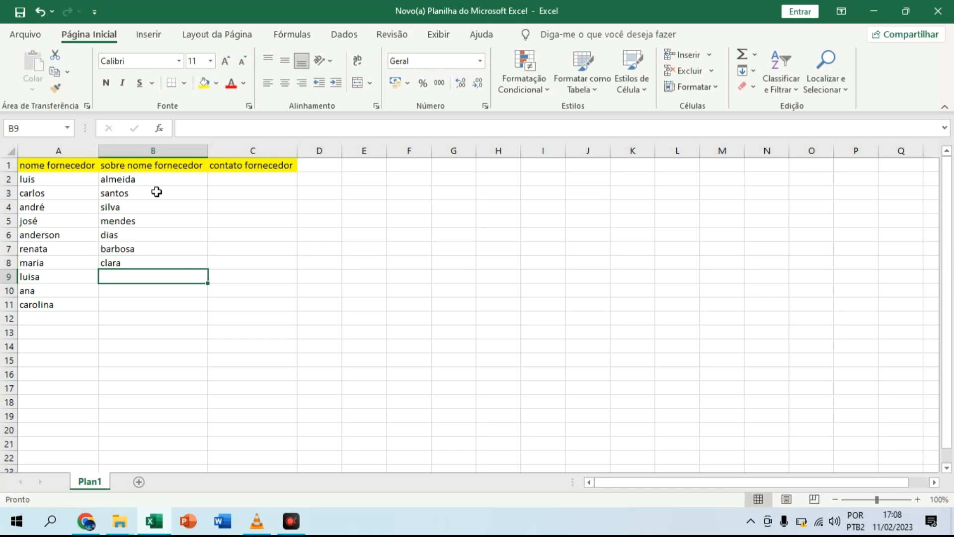
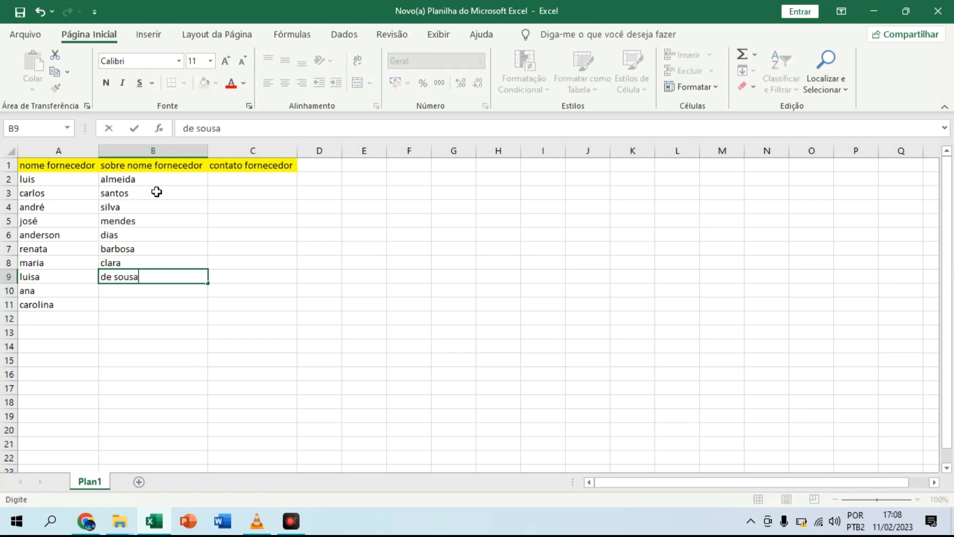
key(Return)
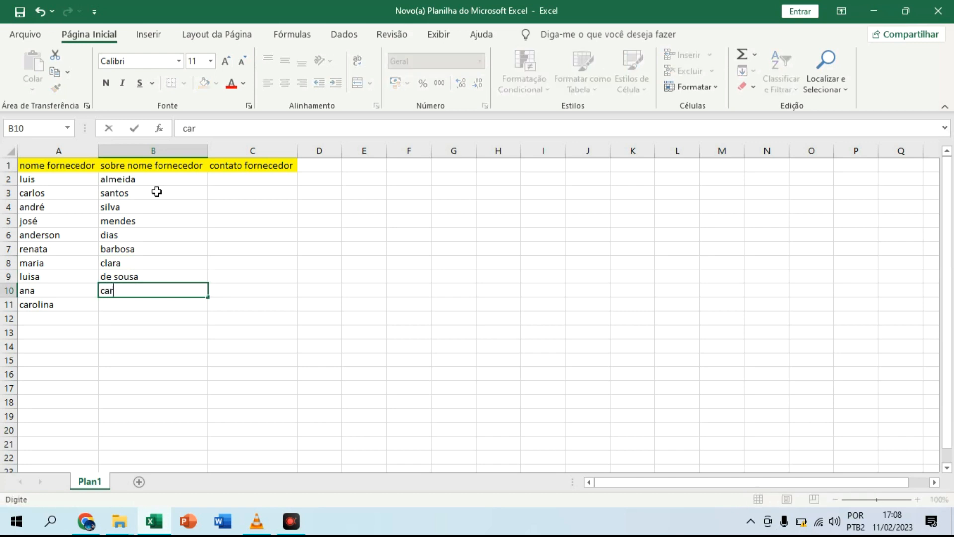
key(Return)
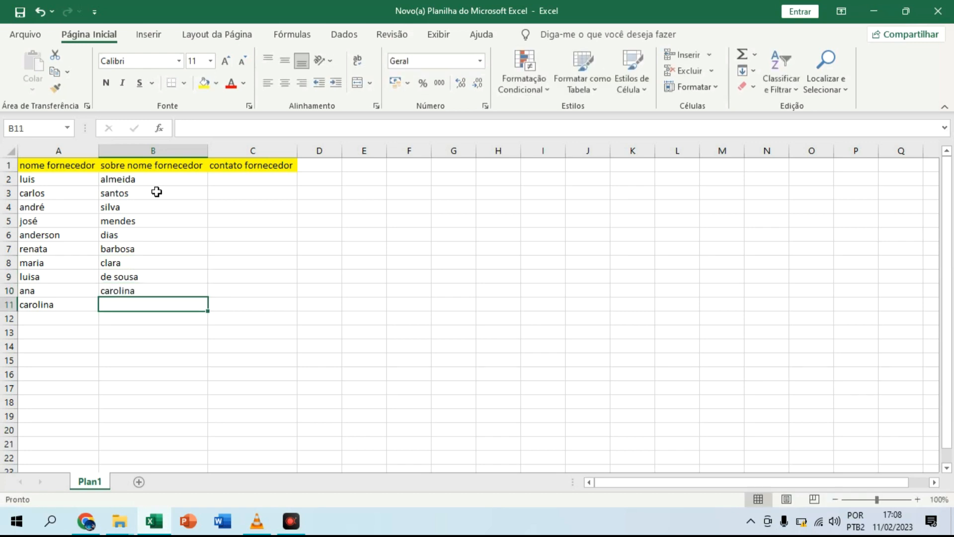
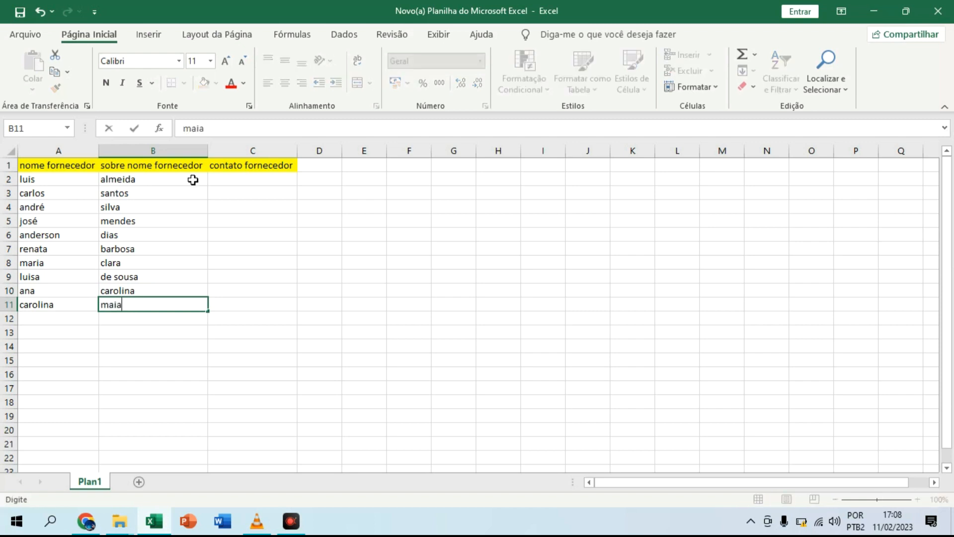
Step: Enter a sample phone number in C2 under contato fornecedor and autofill it as a series down to C11
click(220, 177)
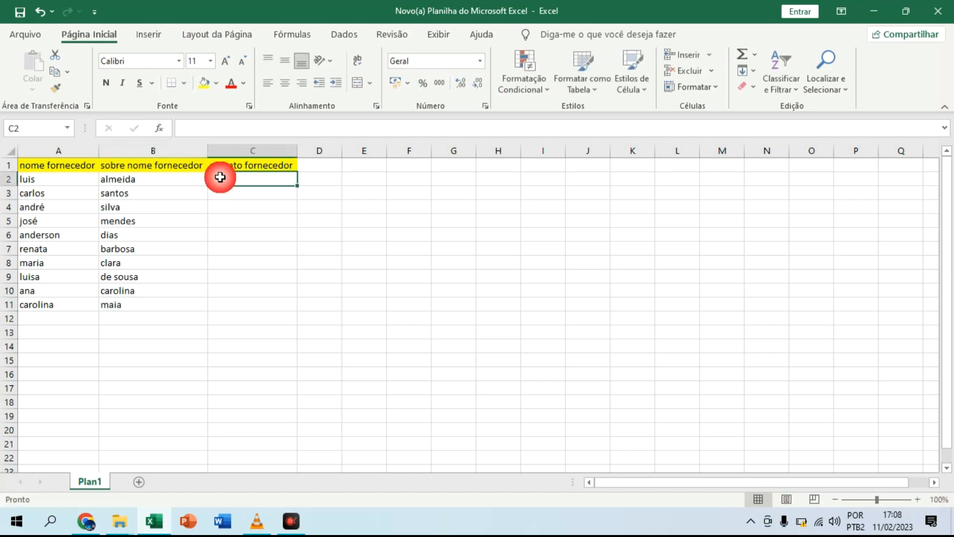
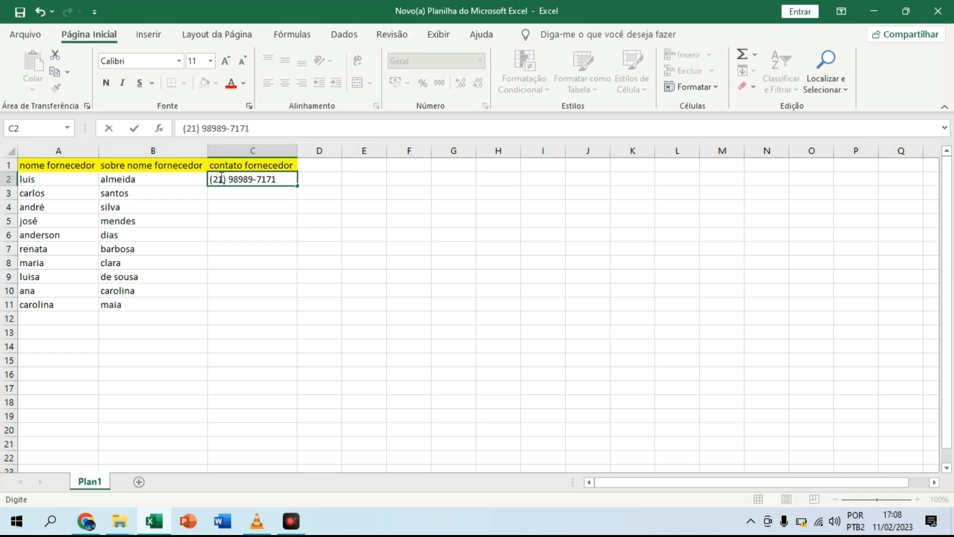
click(256, 219)
click(279, 179)
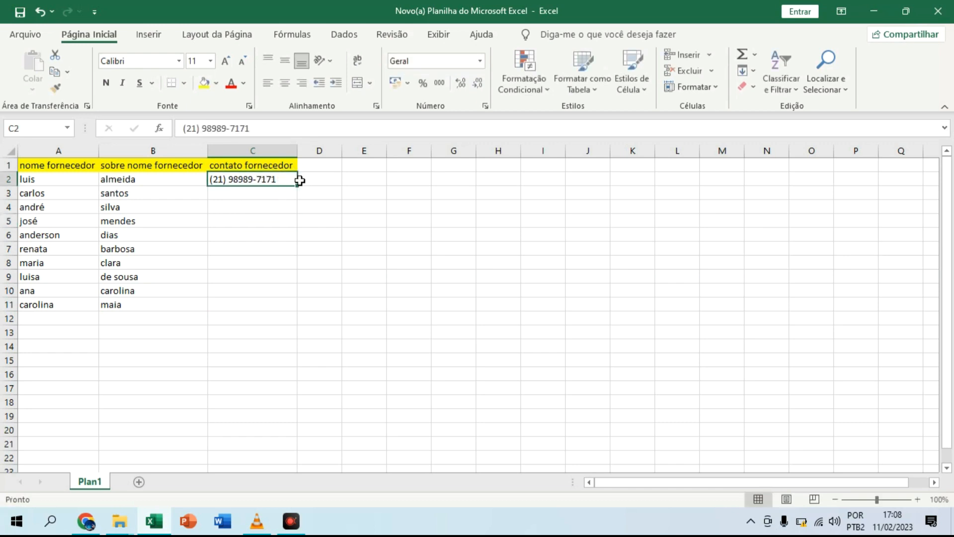
drag(298, 186, 299, 312)
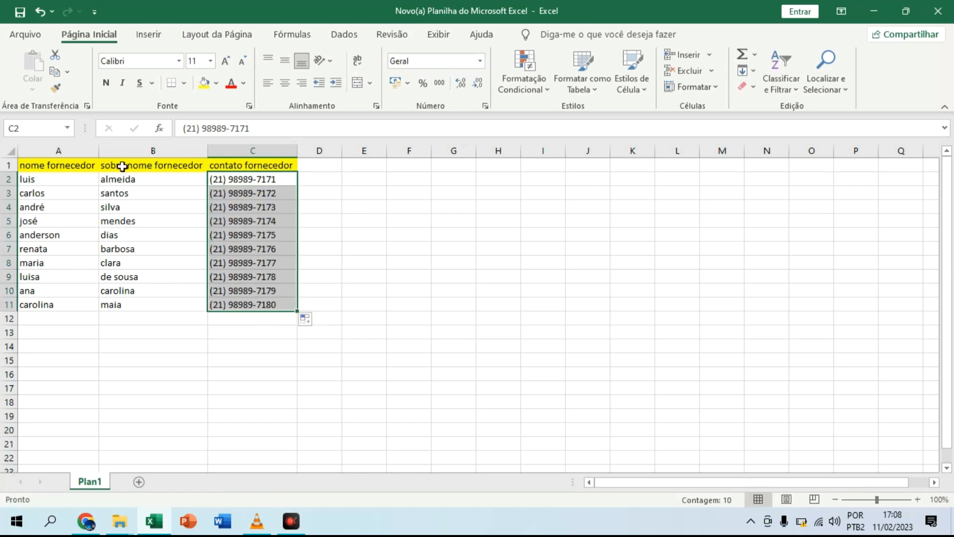
click(89, 345)
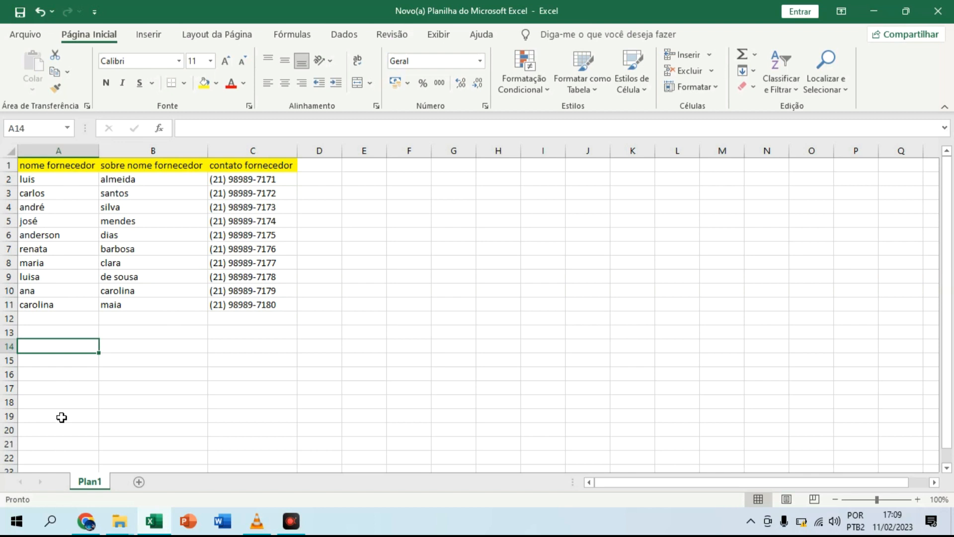
Step: Save a copy of the workbook to Área de Trabalho as forncedores in CSV (separado por vírgulas) format, accepting the format's feature loss
scroll(61, 418, down, 6)
scroll(62, 417, up, 6)
click(34, 34)
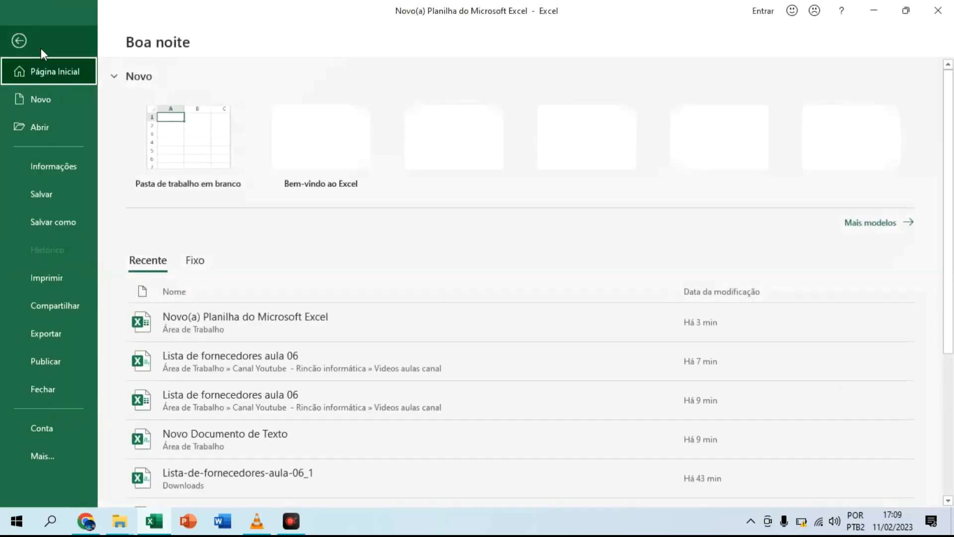
click(72, 222)
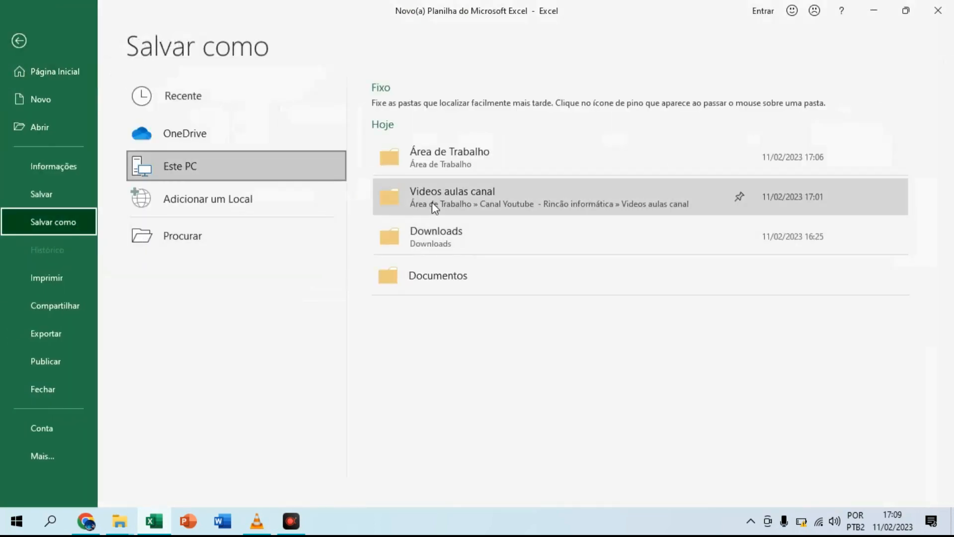
click(461, 181)
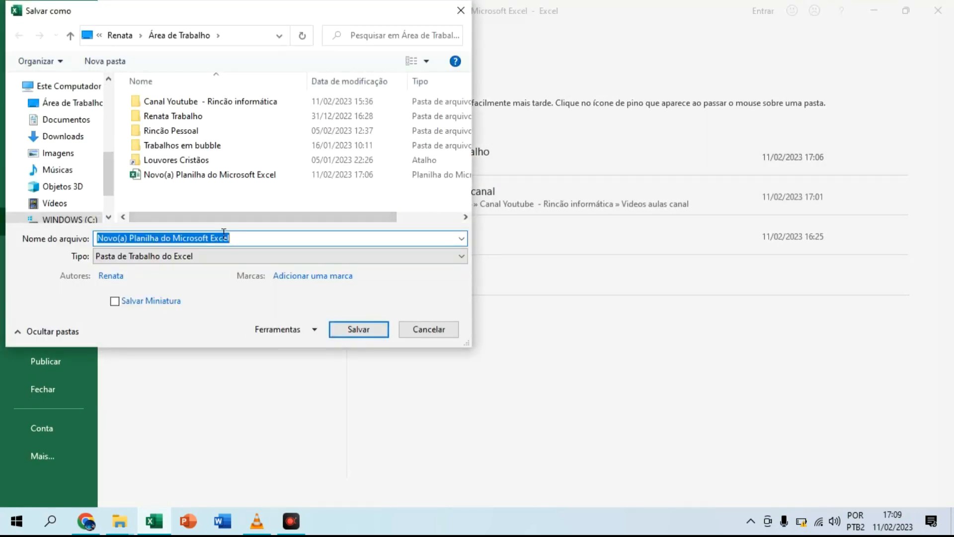
text(forncedores)
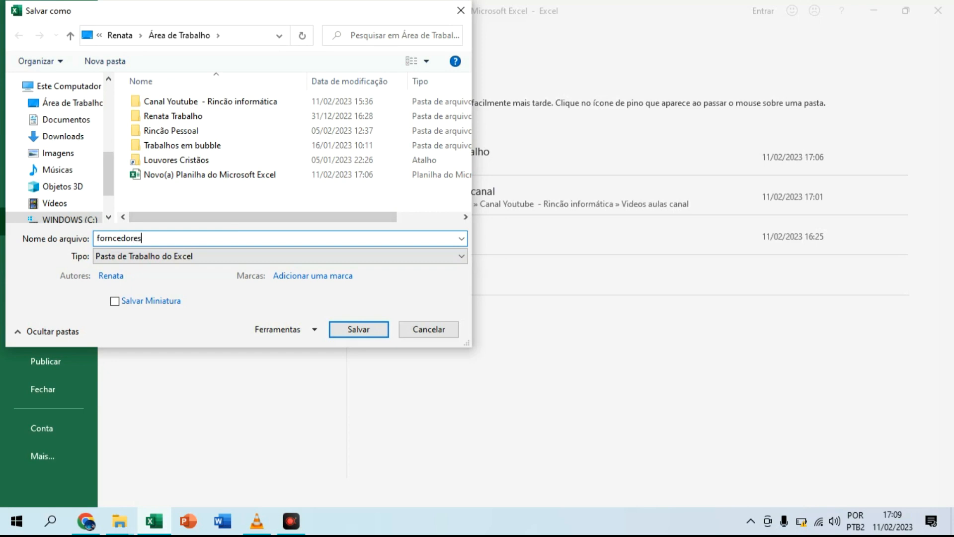
click(234, 255)
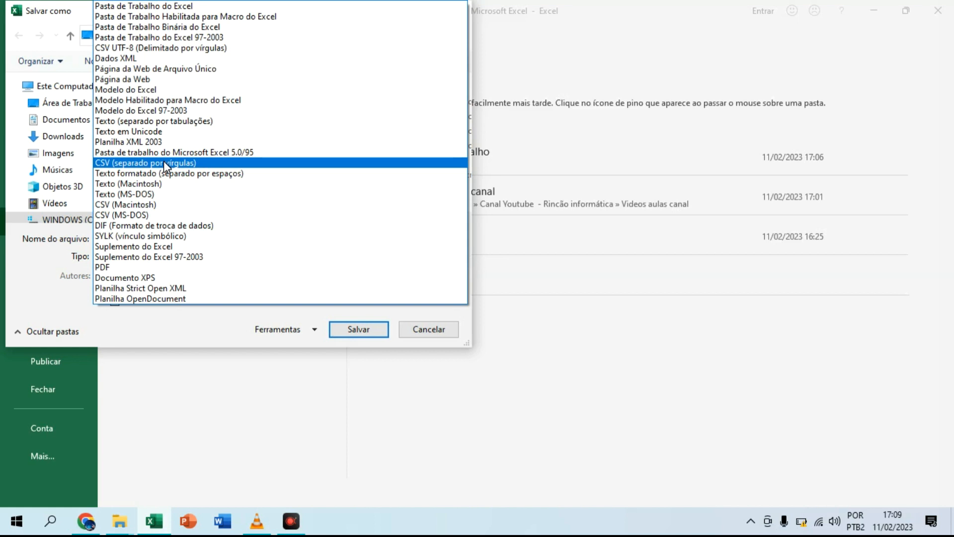
click(181, 163)
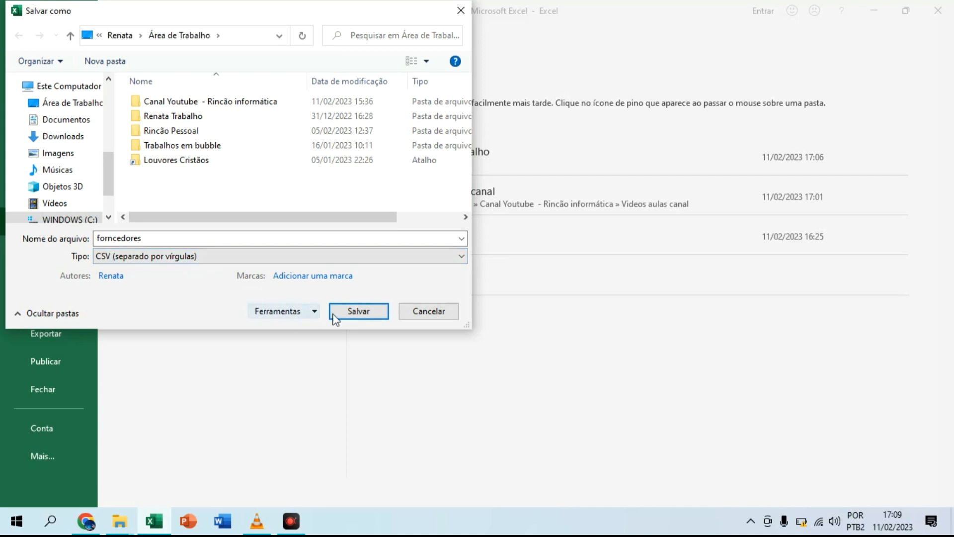
click(367, 314)
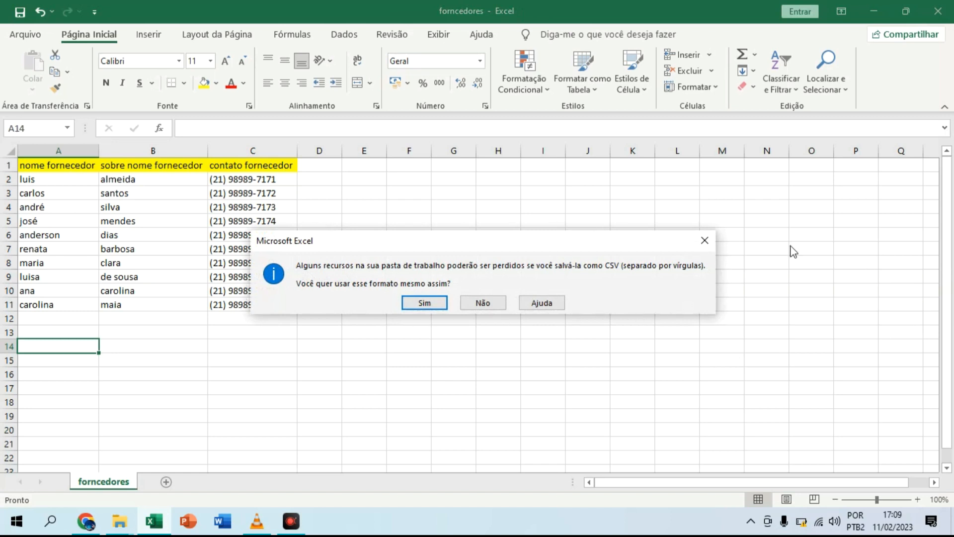
click(427, 304)
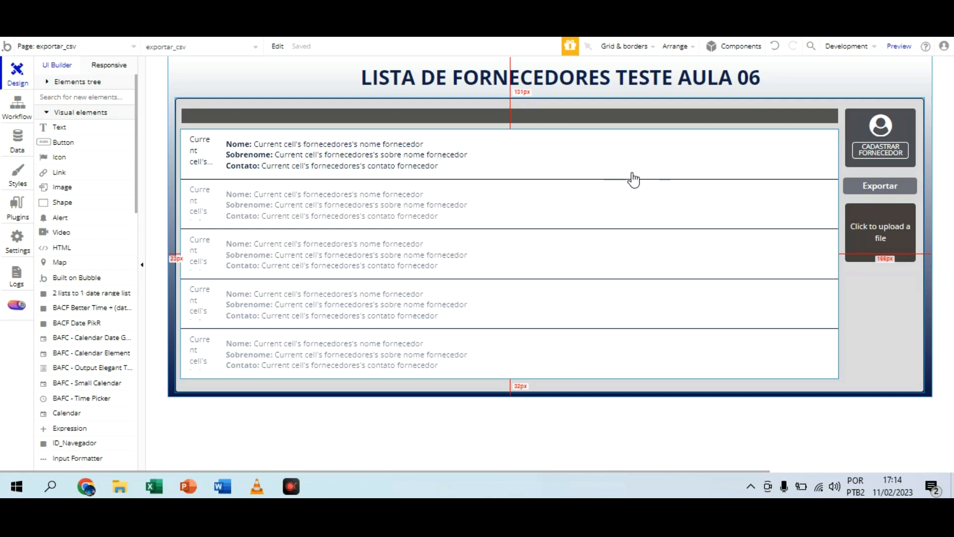
Step: In the Bubble editor, inspect the existing file uploader's properties below the Exportar button and delete the element
click(877, 170)
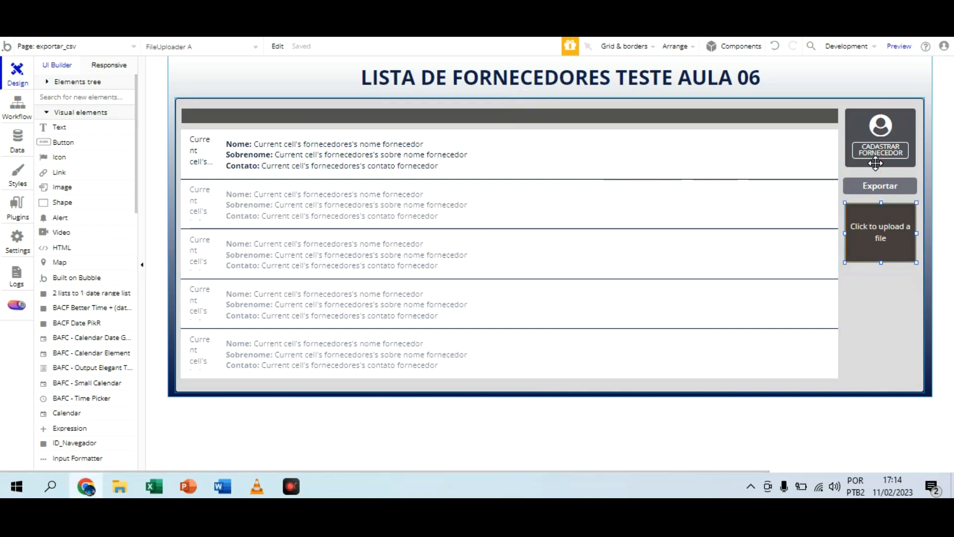
double_click(877, 234)
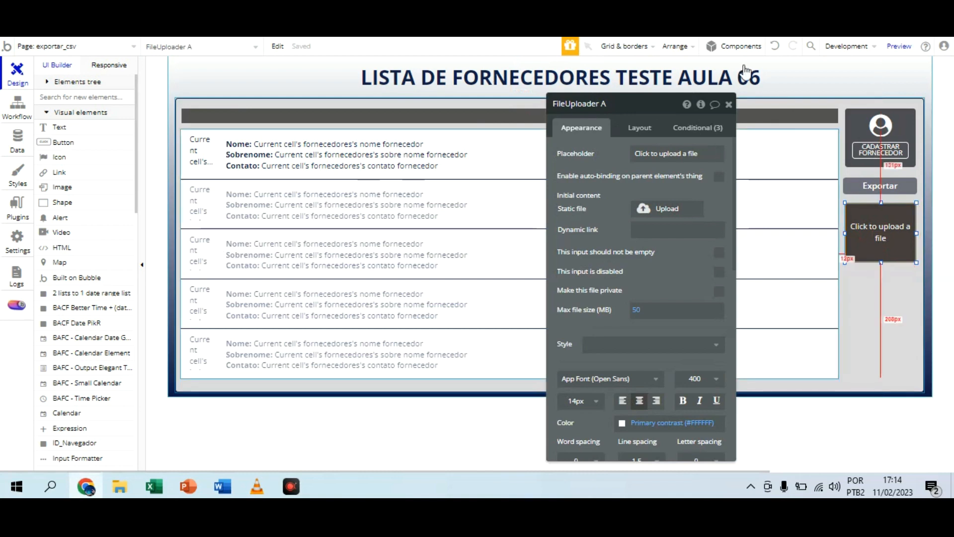
click(728, 104)
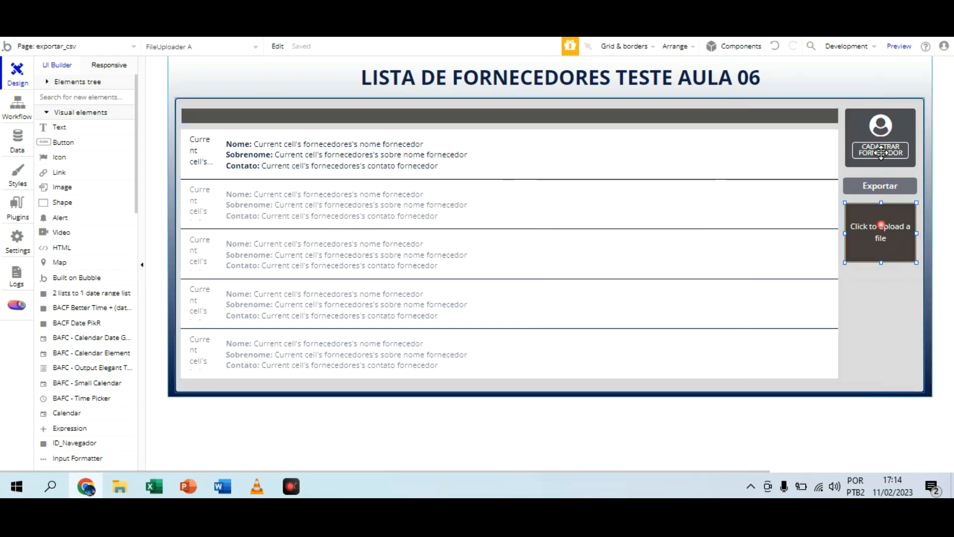
key(Delete)
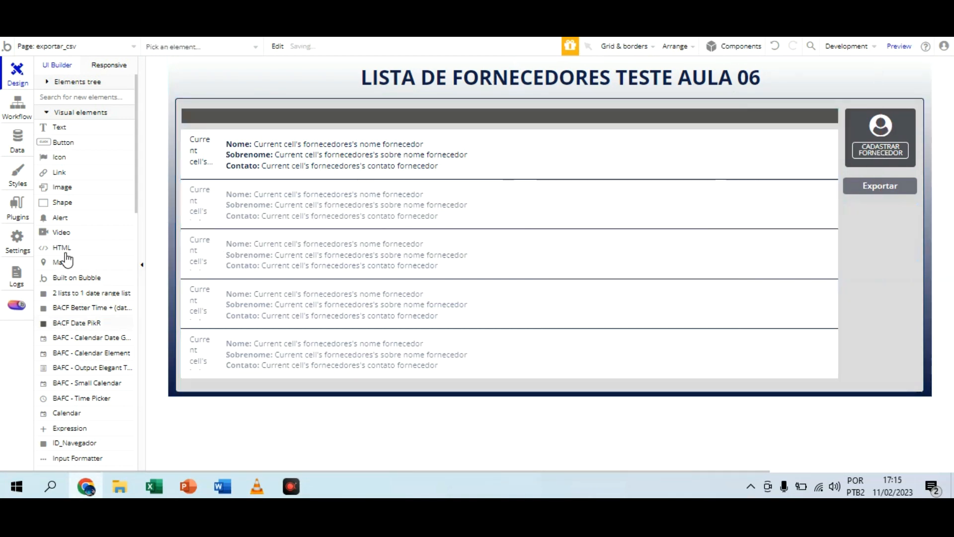
Step: Draw a new File Uploader of about 122 by 110 px below the Exportar button
scroll(67, 258, down, 3)
scroll(67, 258, down, 10)
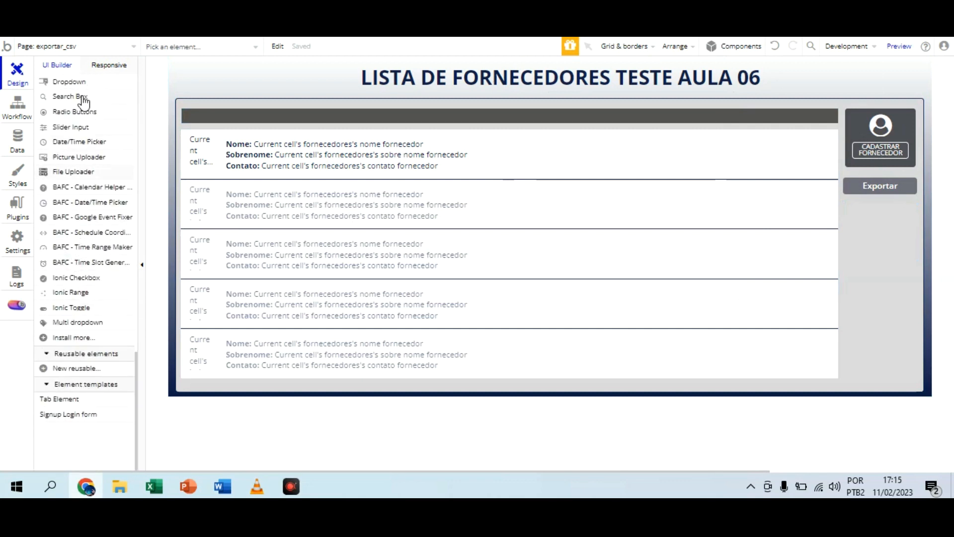
click(73, 171)
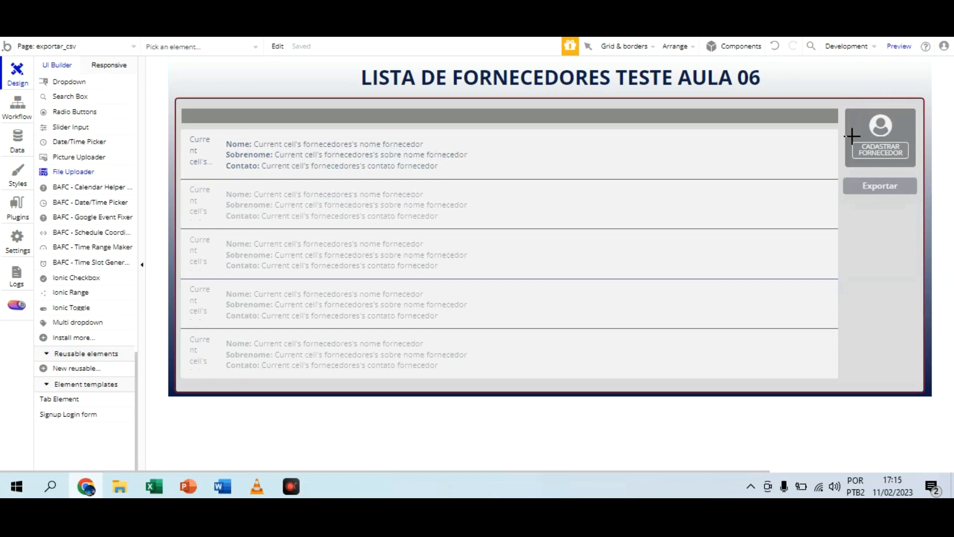
click(915, 197)
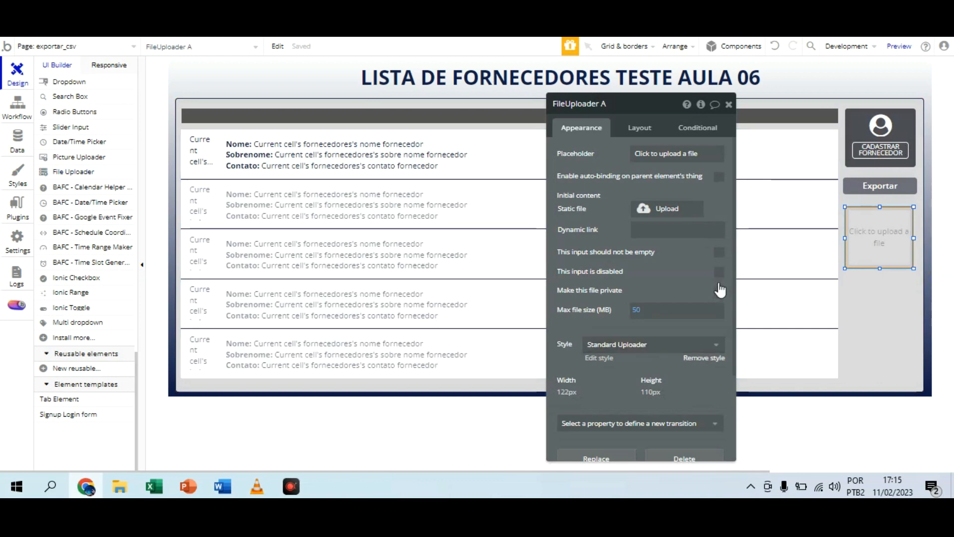
Step: Remove the new uploader's style and undo the recent changes until the original dark file uploader below Exportar is restored
click(717, 355)
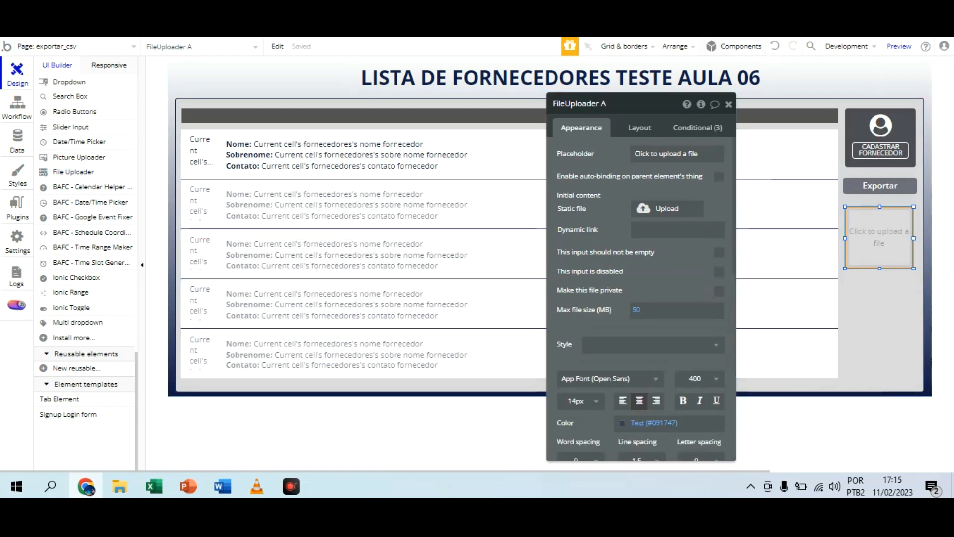
click(775, 45)
click(774, 45)
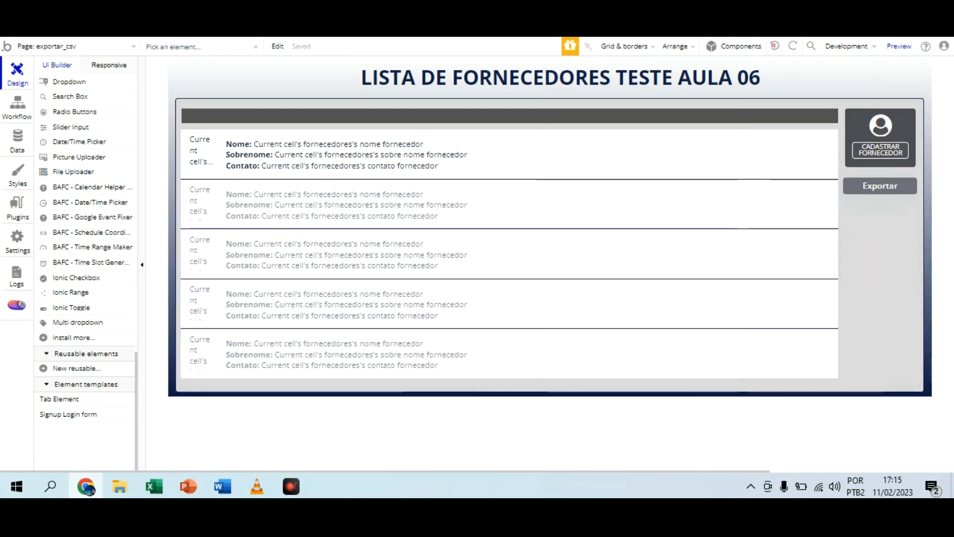
click(775, 46)
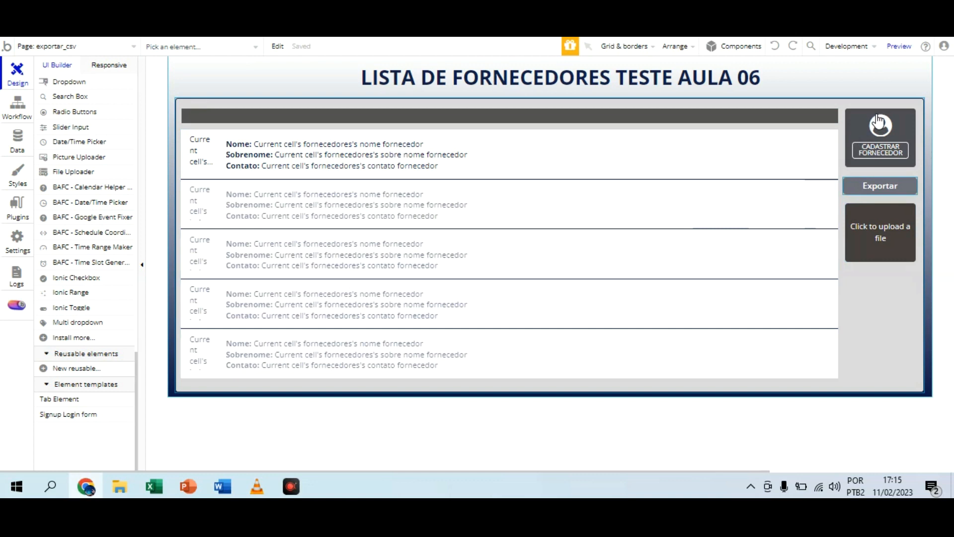
Step: Move the file uploader down to leave room for another button below Exportar
click(875, 185)
click(881, 227)
key(Down)
key(Down)
key(Down)
key(Down)
key(Down)
key(Down)
key(Down)
key(Down)
key(Down)
key(Down)
key(Down)
key(Down)
key(Down)
key(Down)
key(Down)
key(Down)
key(Down)
key(Down)
key(Down)
key(Down)
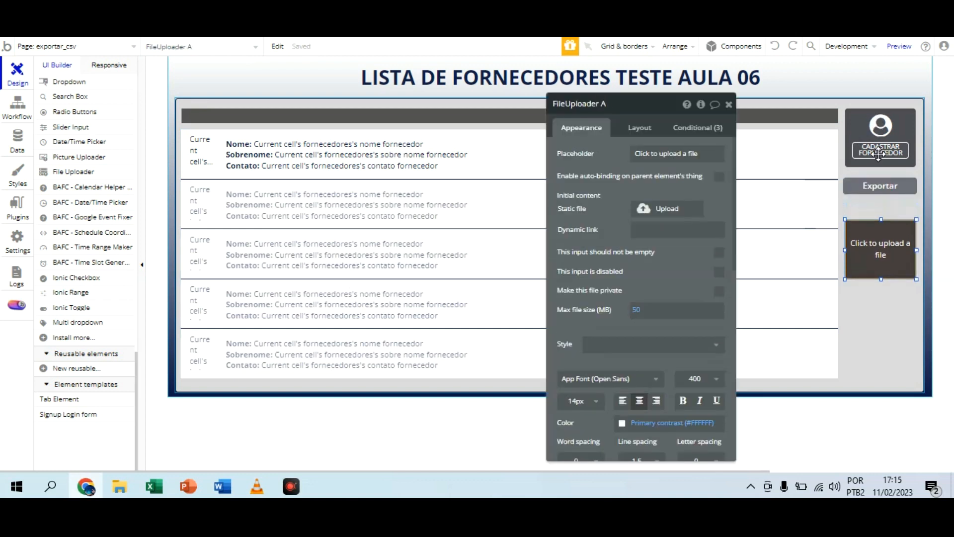
Step: Duplicate the Exportar button, place the copy between the original and the file uploader, and label it Importar
click(878, 187)
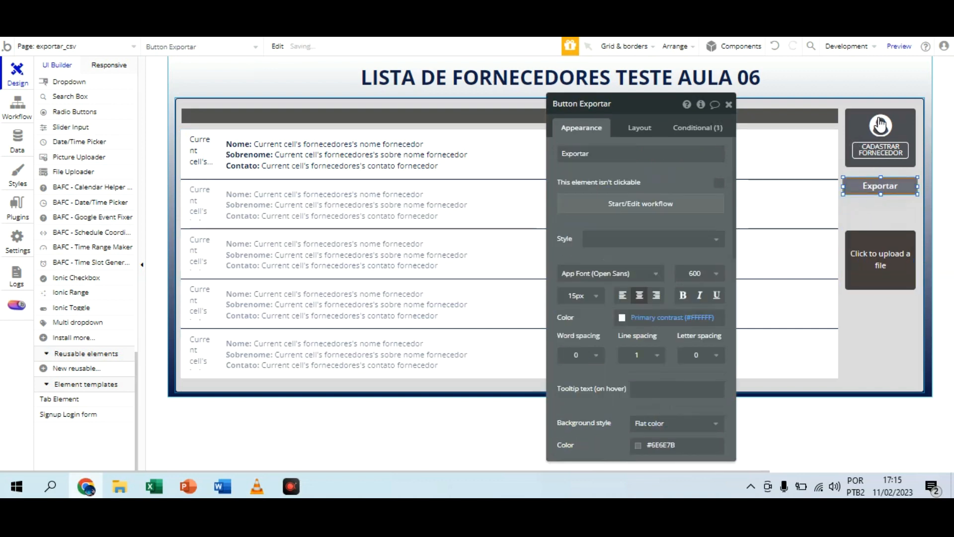
key(ctrl+v)
drag(879, 121, 871, 143)
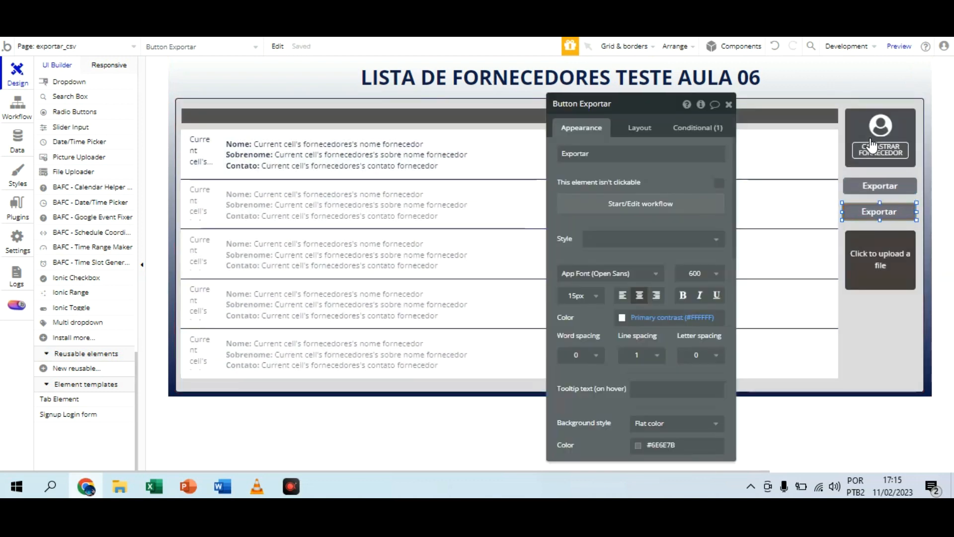
double_click(599, 152)
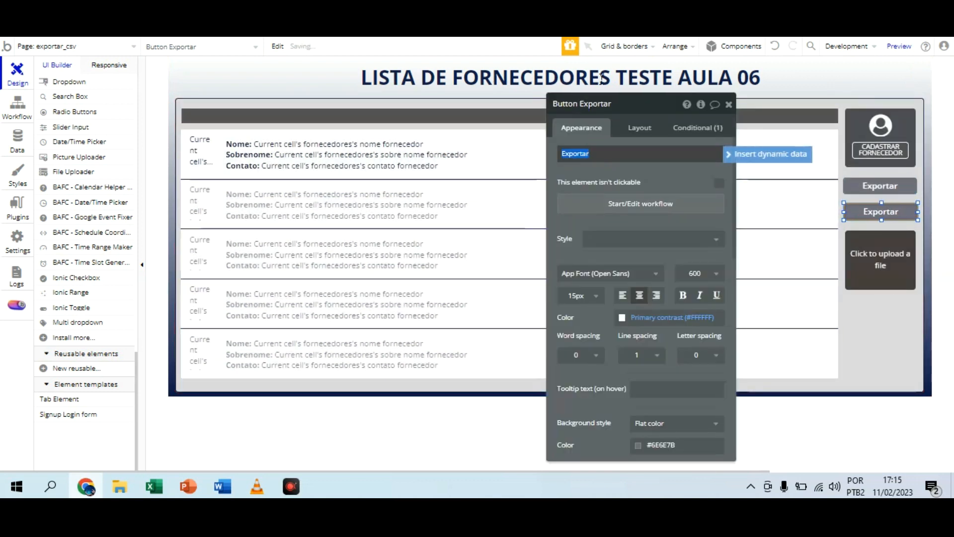
text(Impor)
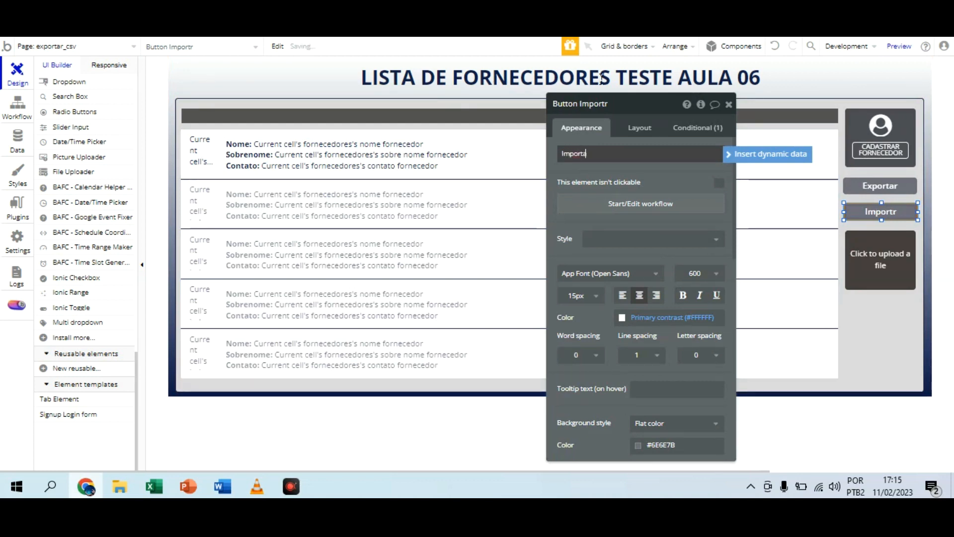
Step: Create a click workflow for the Importar button with an Upload data as CSV action for the fornecedores data type
click(664, 102)
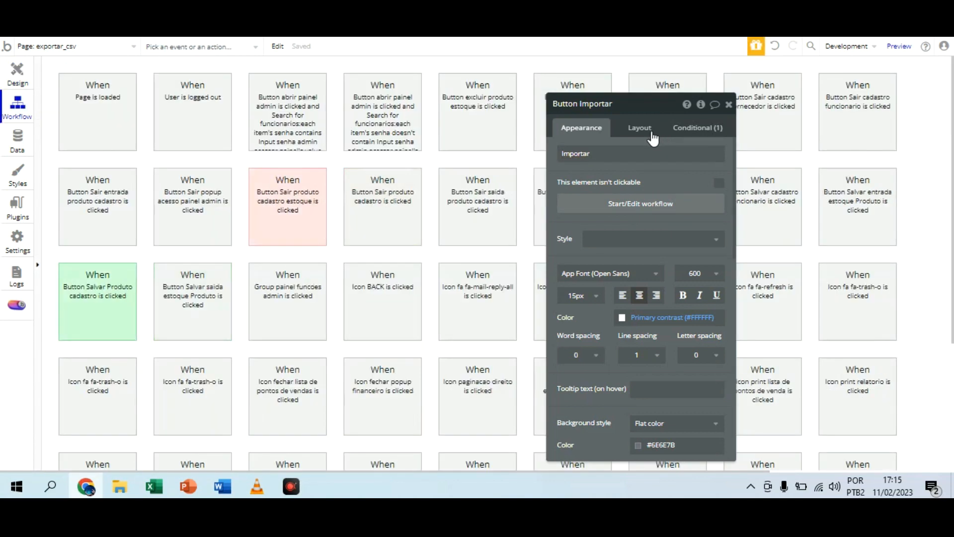
click(726, 105)
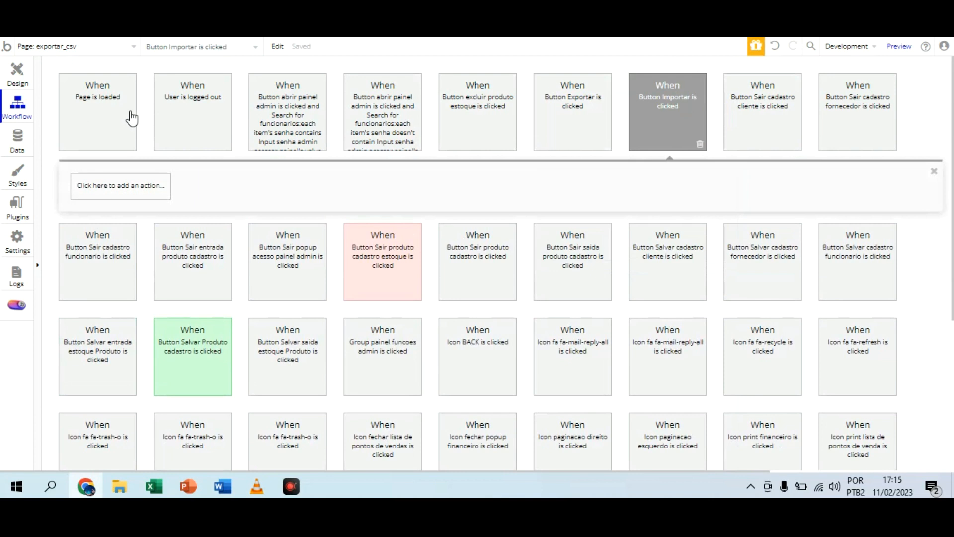
click(130, 186)
mouse_move(125, 266)
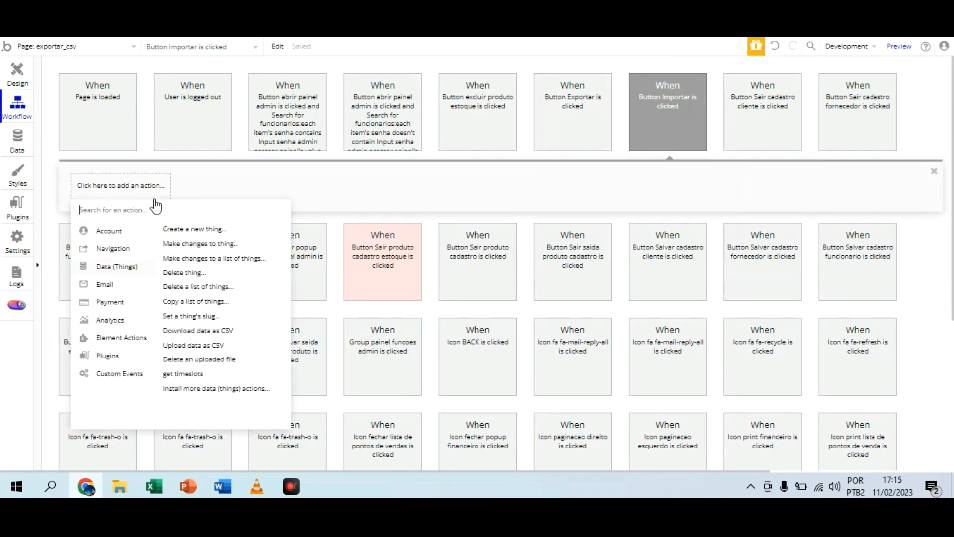
click(196, 345)
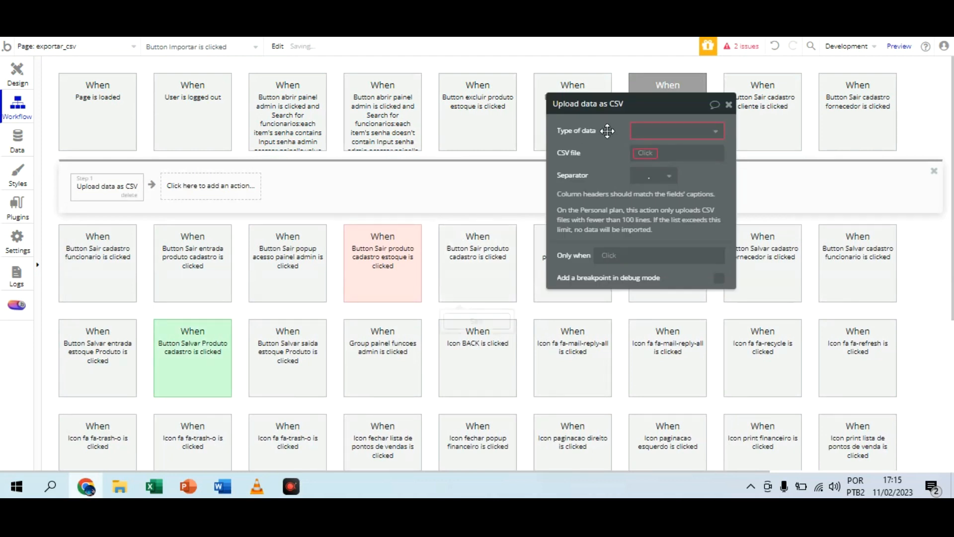
click(689, 131)
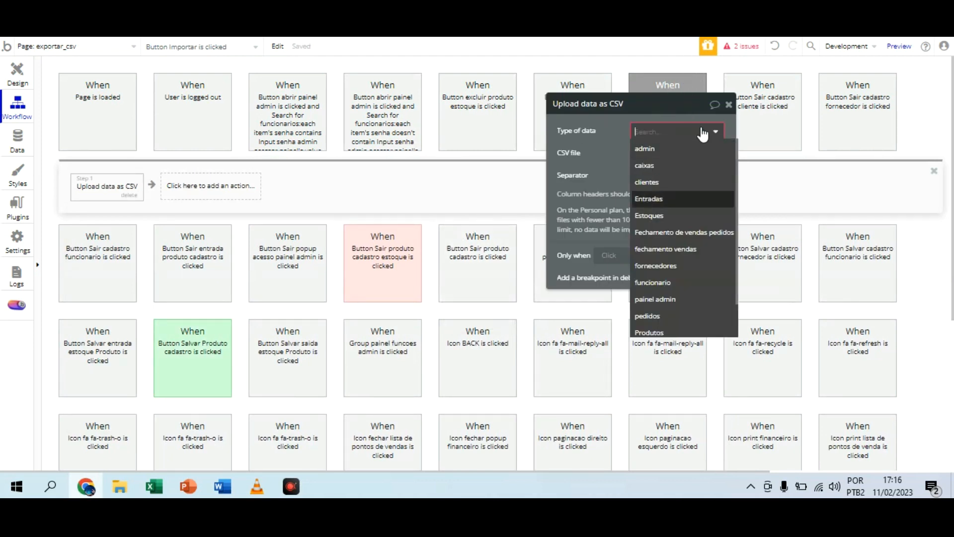
click(703, 265)
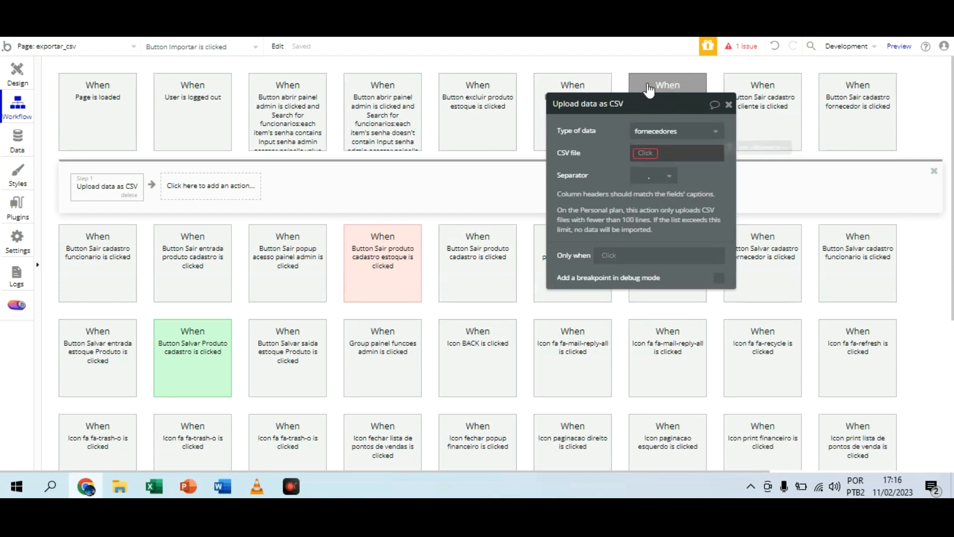
Step: Set the upload action's CSV file to FileUploader A's value and its separator to a semicolon
click(646, 153)
key(Down)
key(Down)
key(Down)
key(Down)
key(Down)
key(Down)
key(Down)
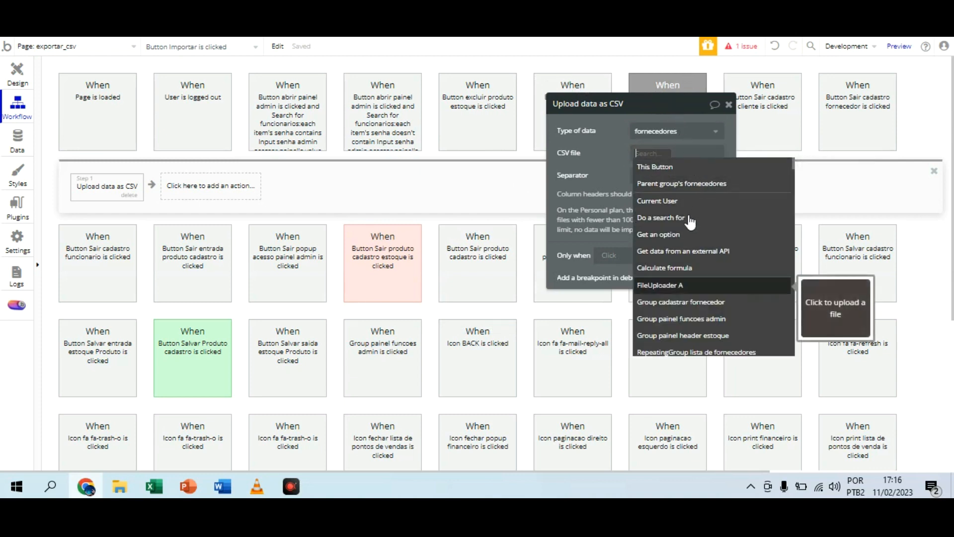
key(Return)
key(Up)
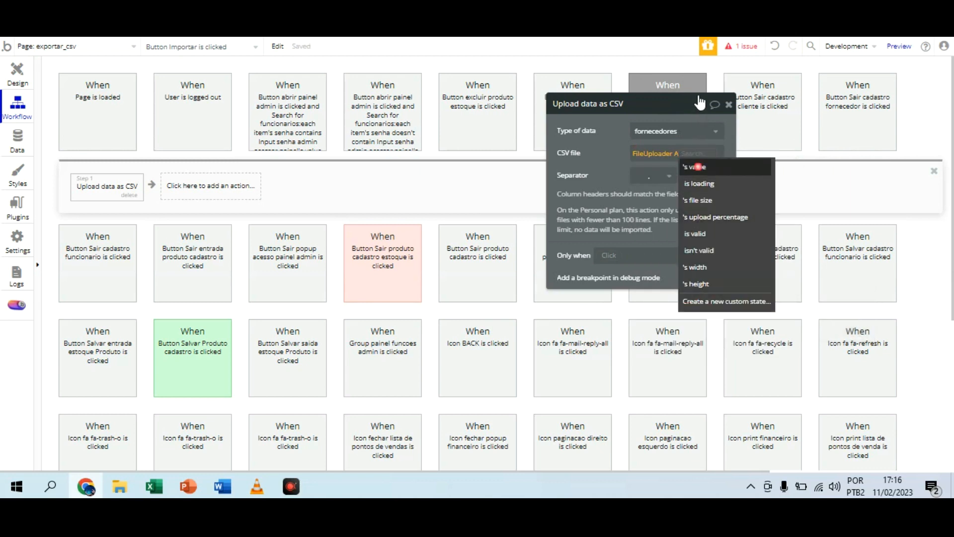
key(Return)
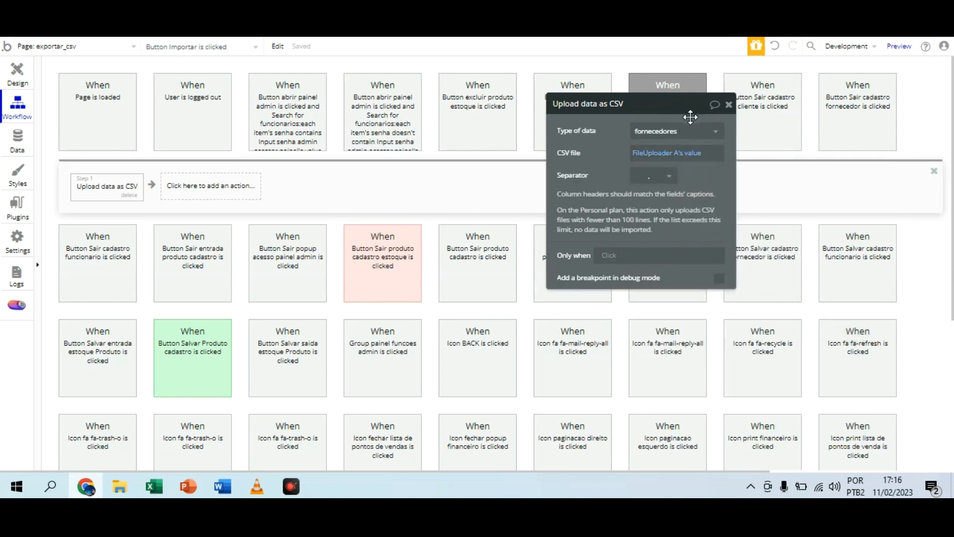
click(666, 175)
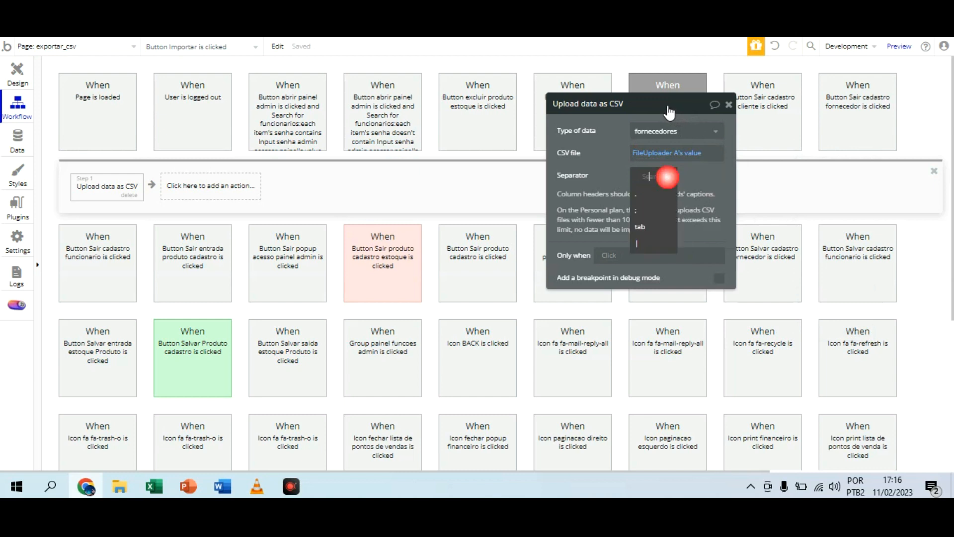
click(656, 207)
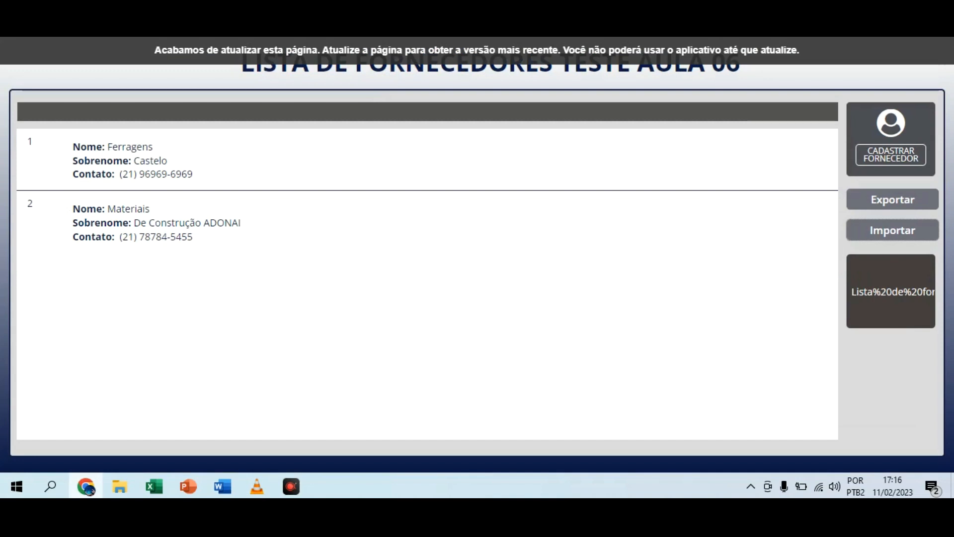
Step: In the refreshed page preview, upload forncedores.csv from Área de Trabalho and import its suppliers into the list
key(F5)
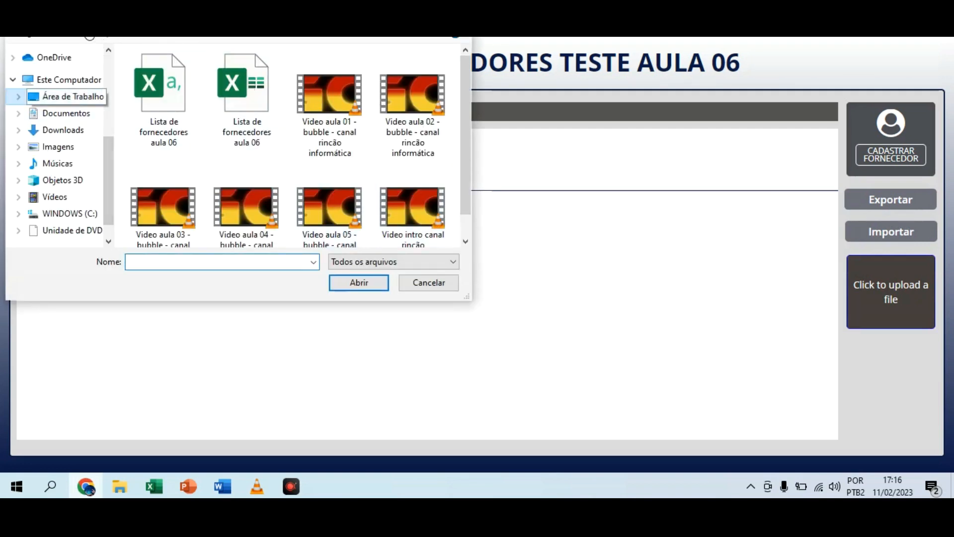
click(87, 97)
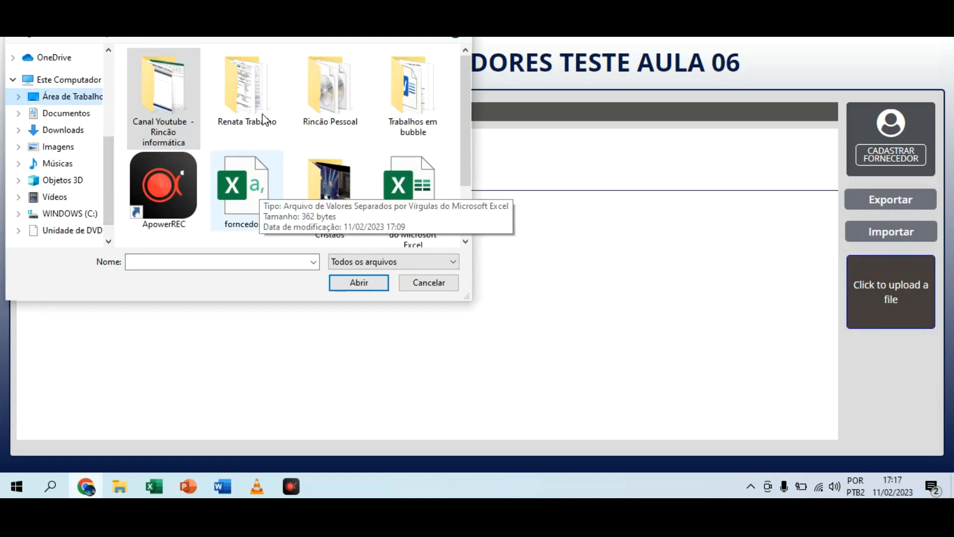
double_click(256, 190)
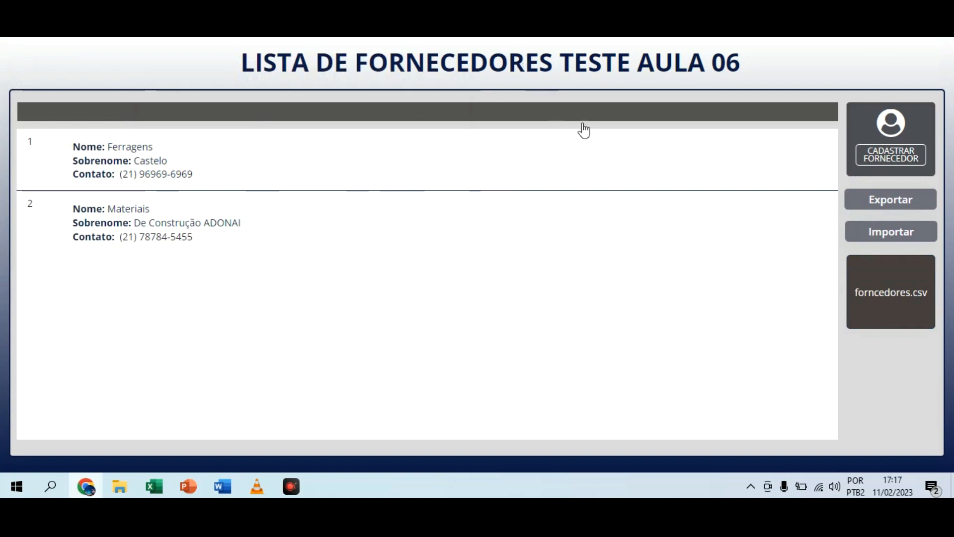
click(902, 234)
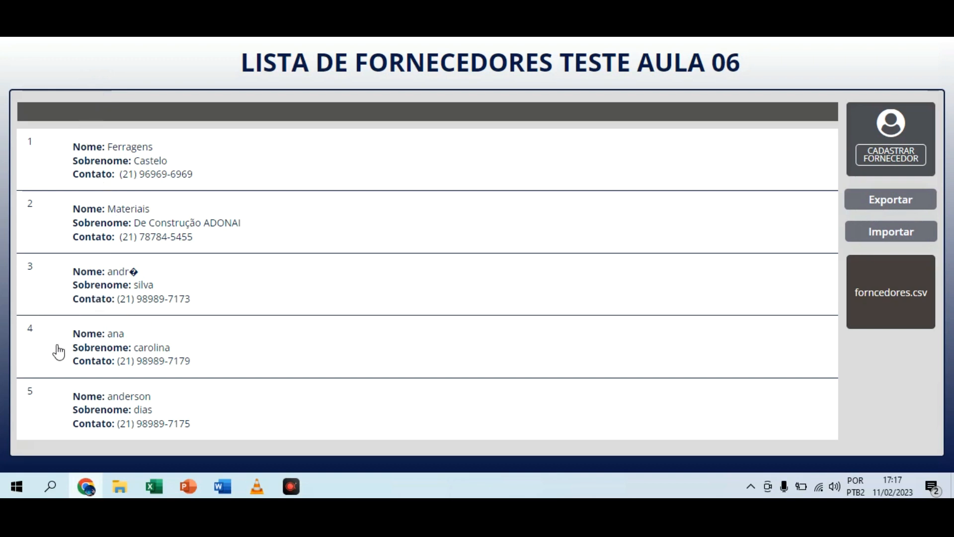
Step: Back in the editor, set the supplier list repeating group's fixed number of rows to 15
key(ctrl+shift+Tab)
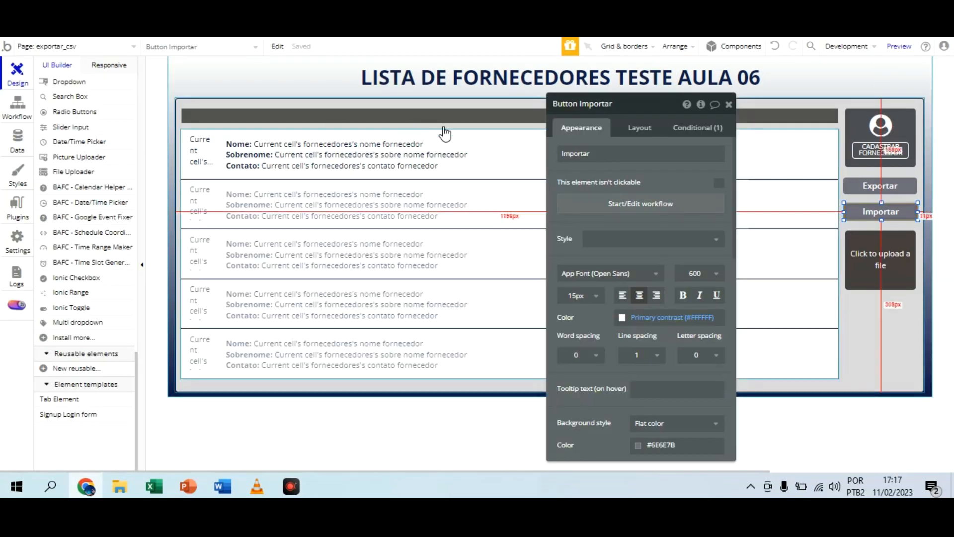
click(520, 189)
click(614, 233)
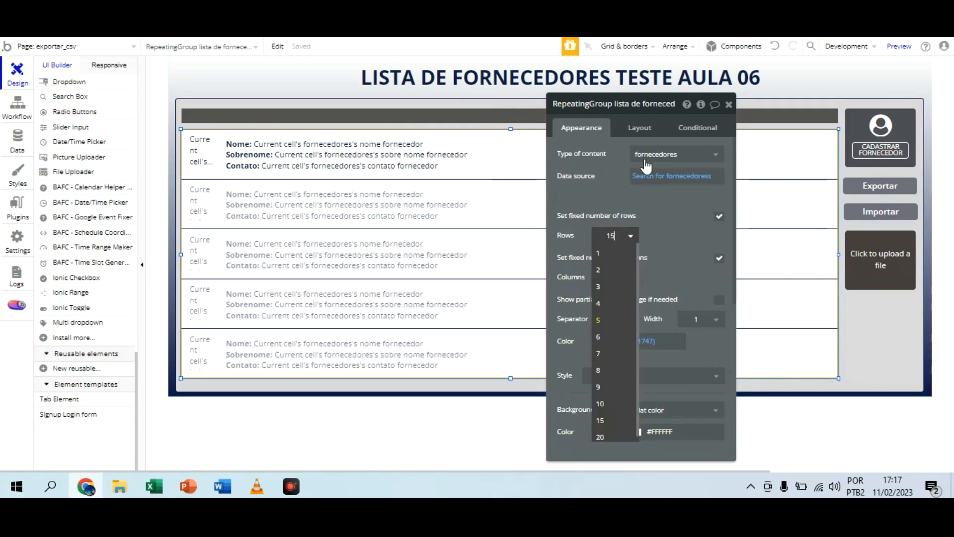
click(600, 420)
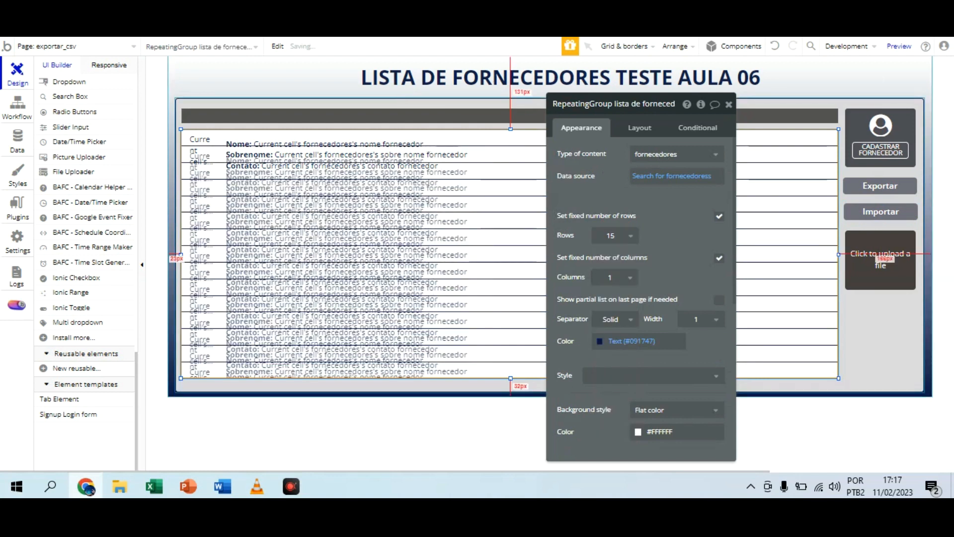
Step: Check the whole imported supplier list in the preview and undo the repeating group's row change in the editor
key(ctrl+Tab)
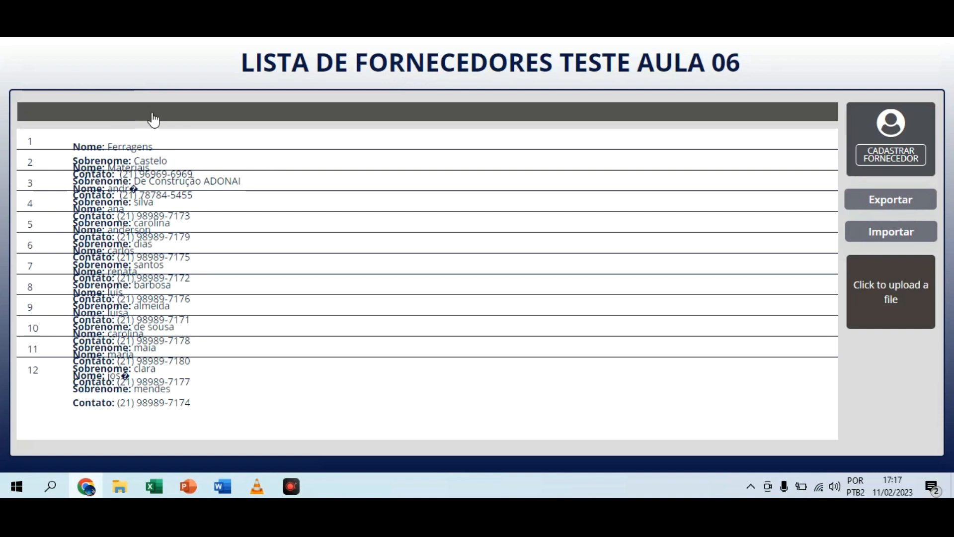
click(210, 20)
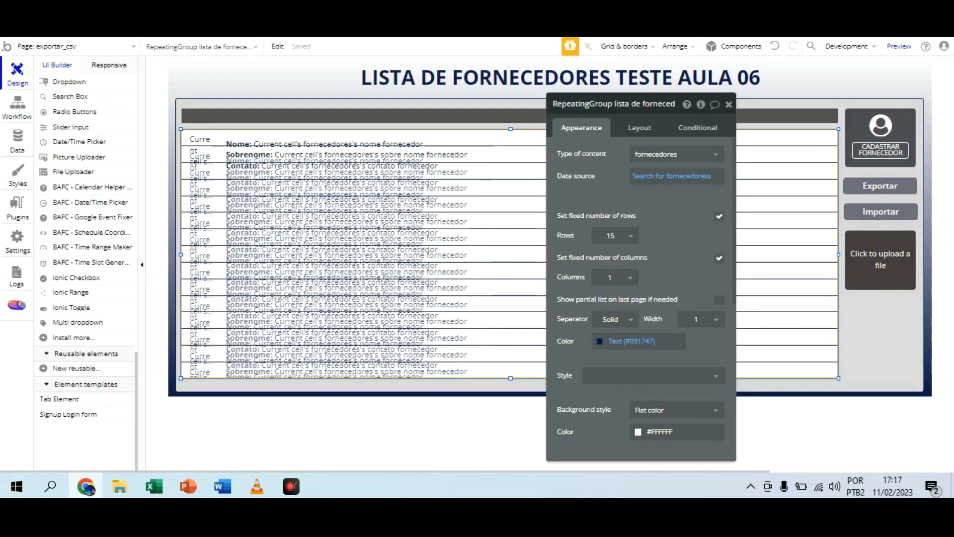
key(ctrl+z)
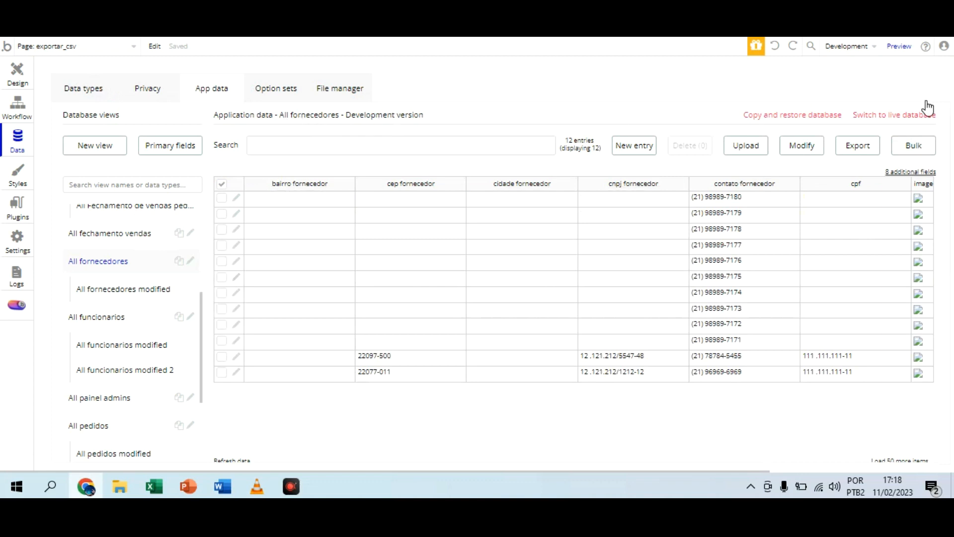
Step: Add the nome fornecedor and sobre nome fornecedor fields to the All fornecedores database view, and review the fornecedores type's fields
click(926, 172)
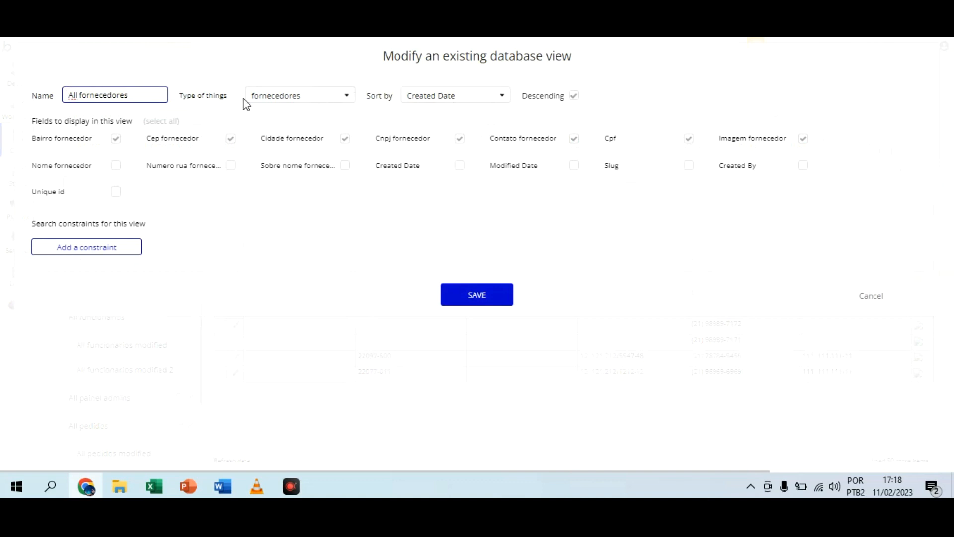
click(116, 166)
click(345, 166)
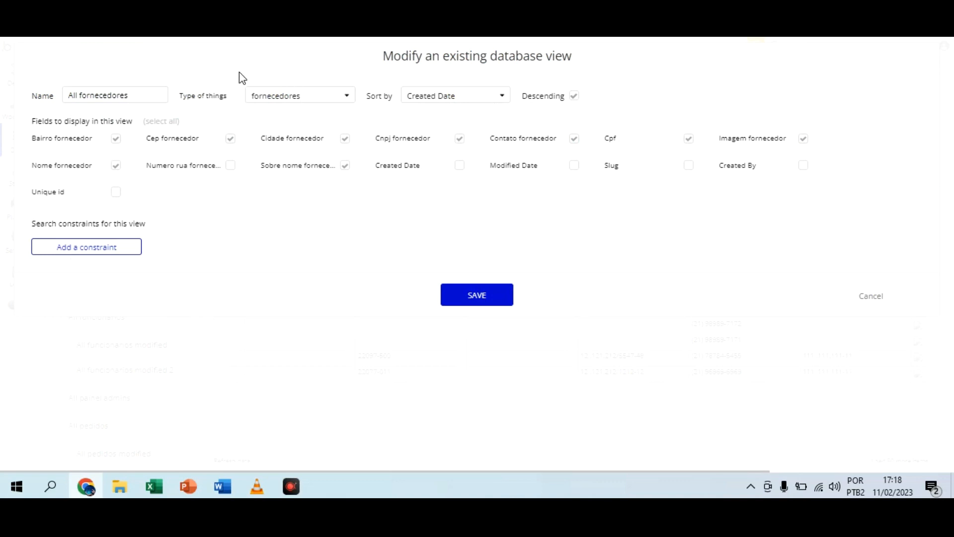
click(464, 295)
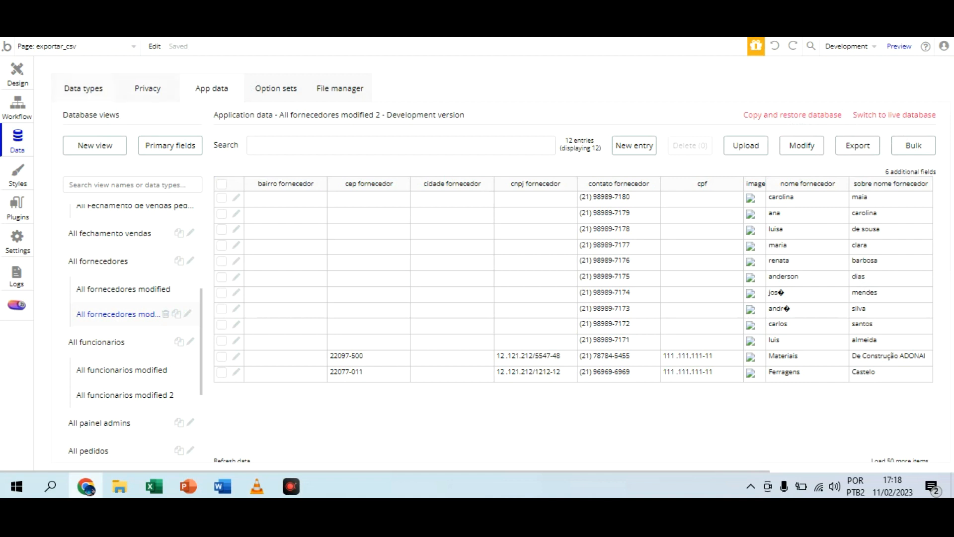
click(97, 88)
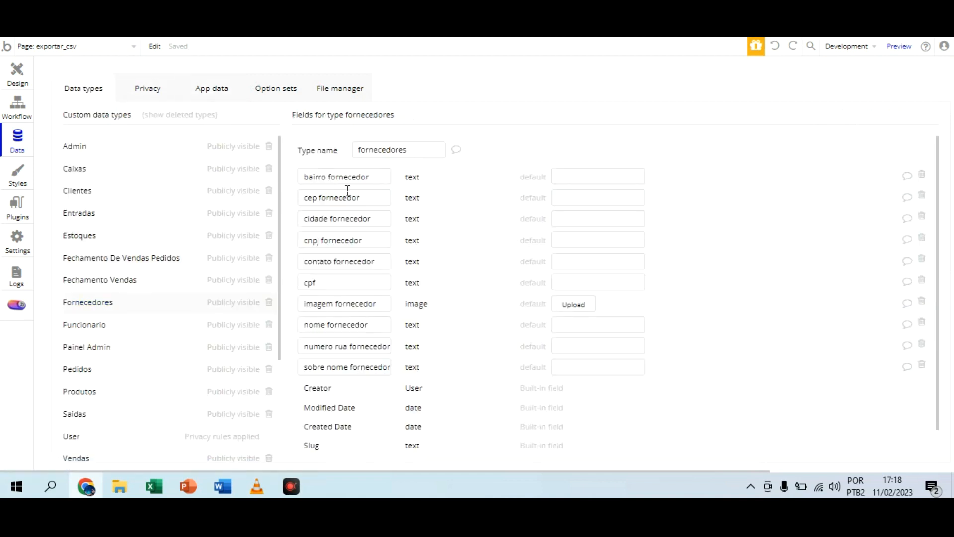
click(211, 88)
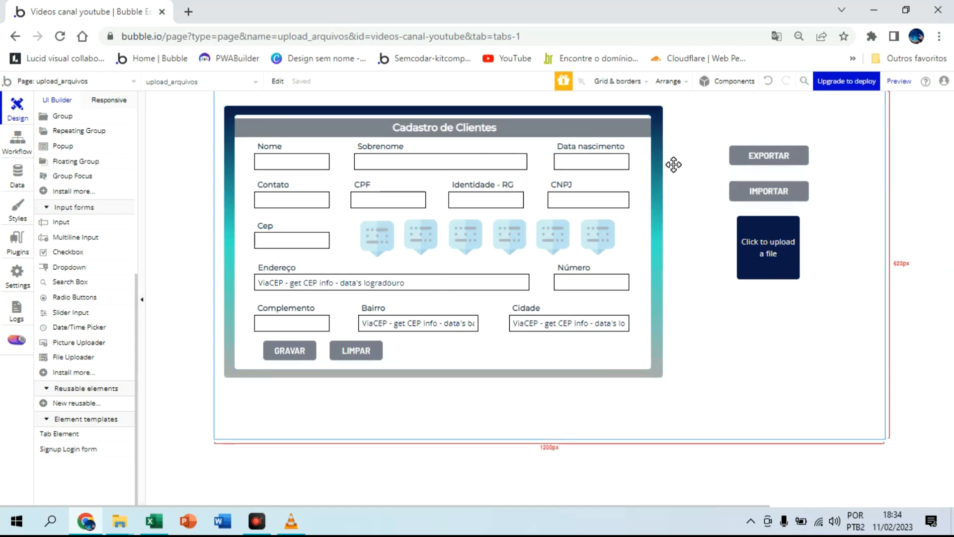
Step: Review the EXPORTAR and IMPORTAR buttons and the file uploader's appearance properties on the upload_arquivos page
click(771, 160)
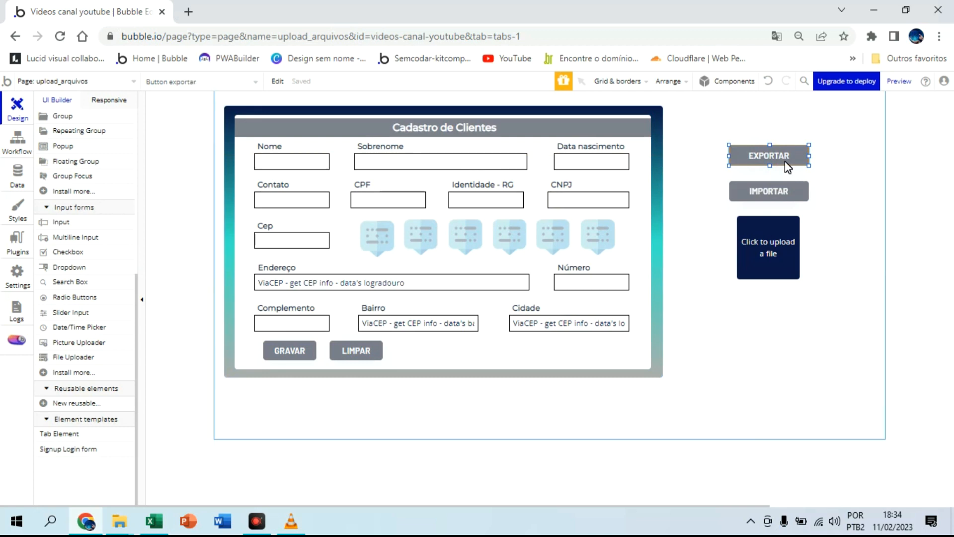
click(780, 195)
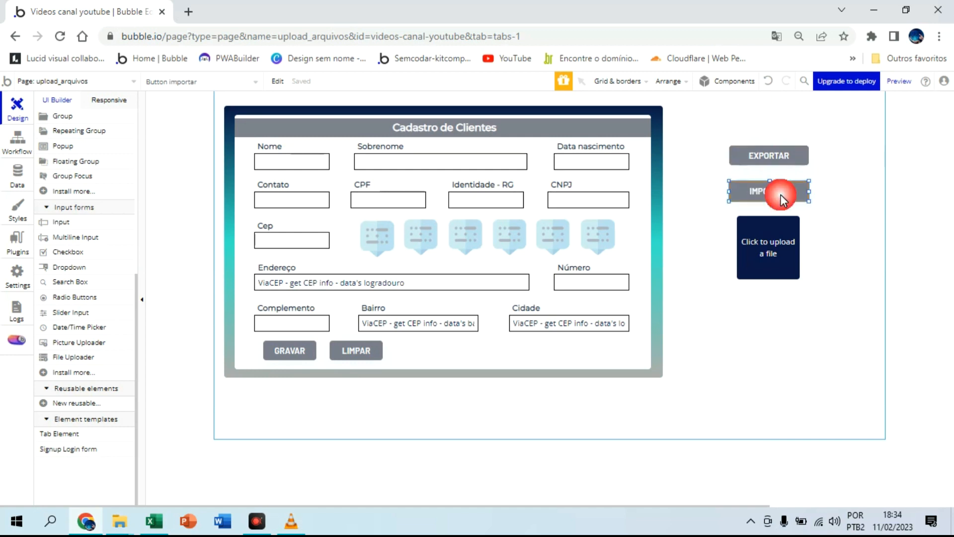
click(772, 227)
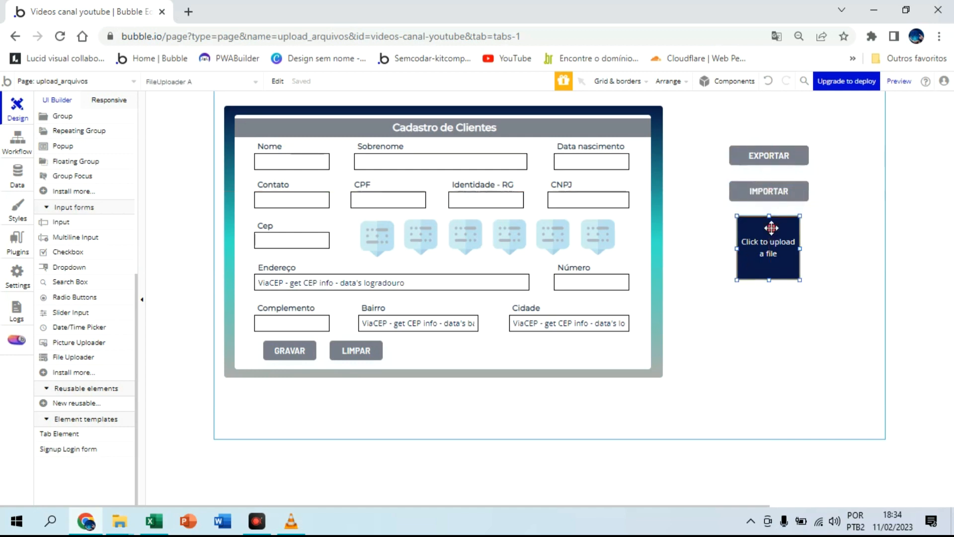
double_click(772, 228)
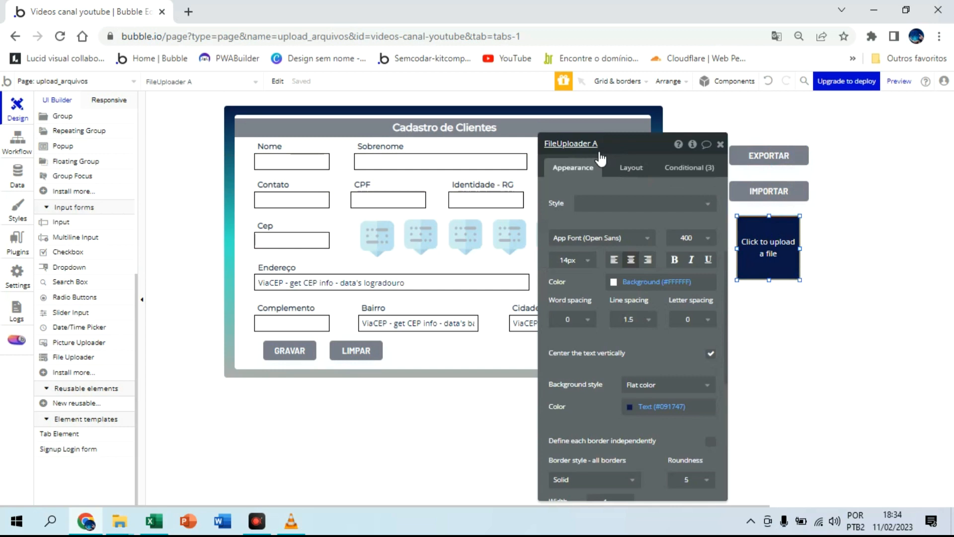
click(721, 145)
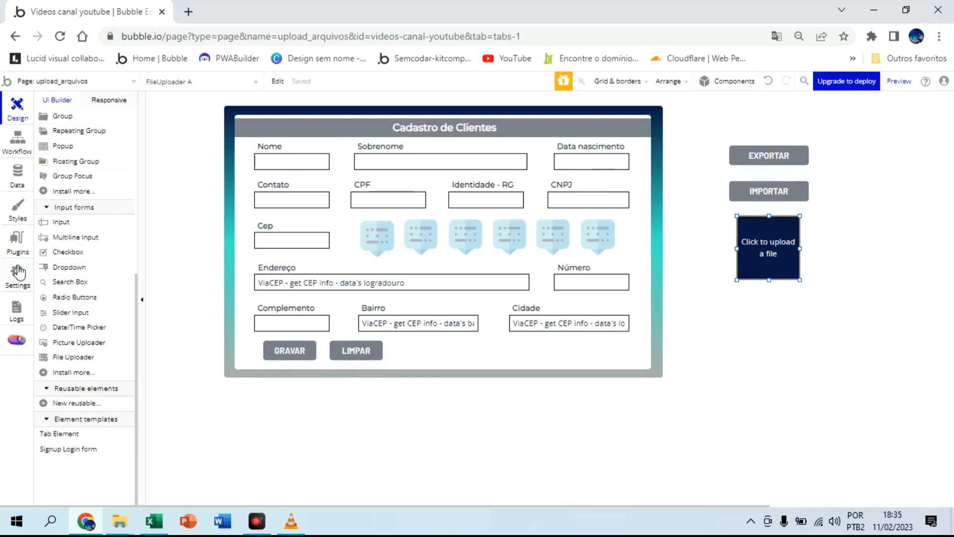
Step: Search the plugin library for csv and install the 1T - CSV Uploader plugin
click(17, 251)
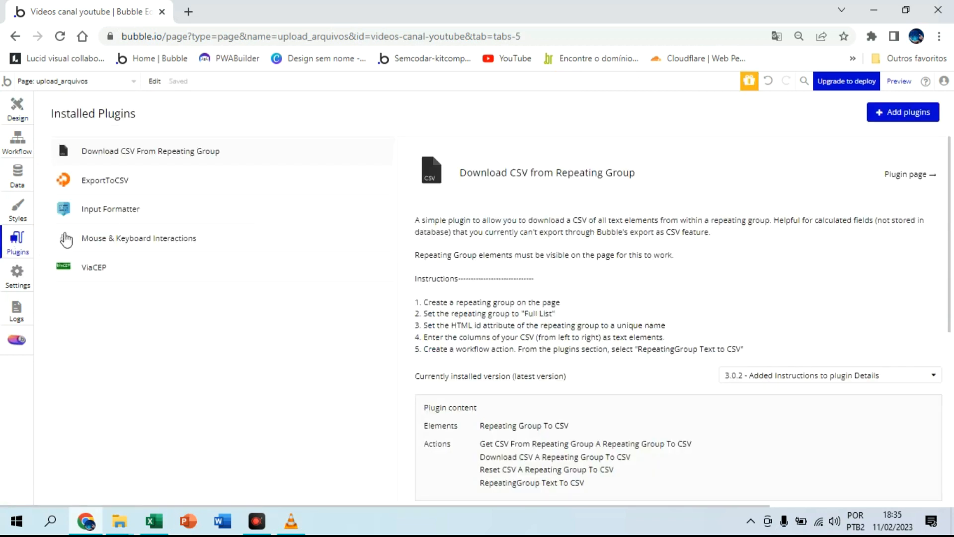
click(912, 112)
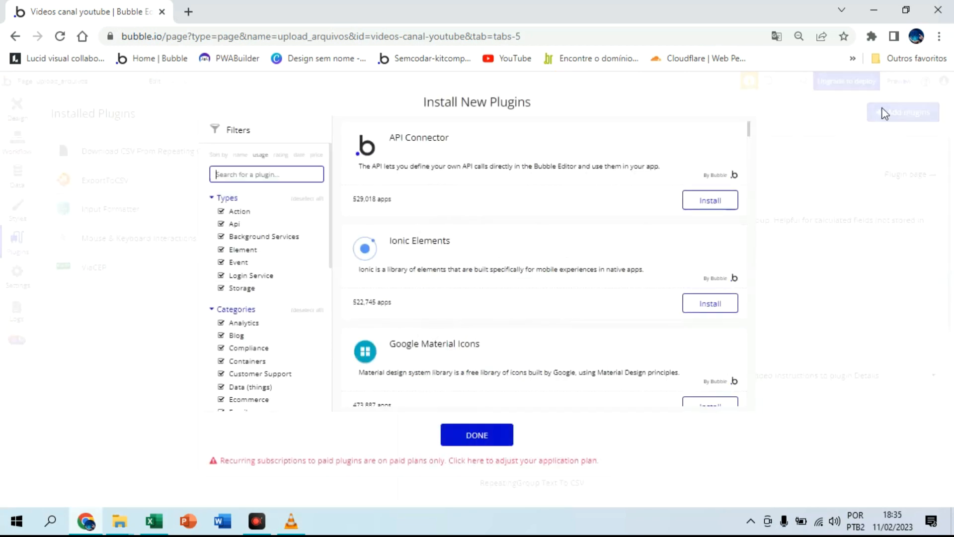
click(287, 169)
text(csv)
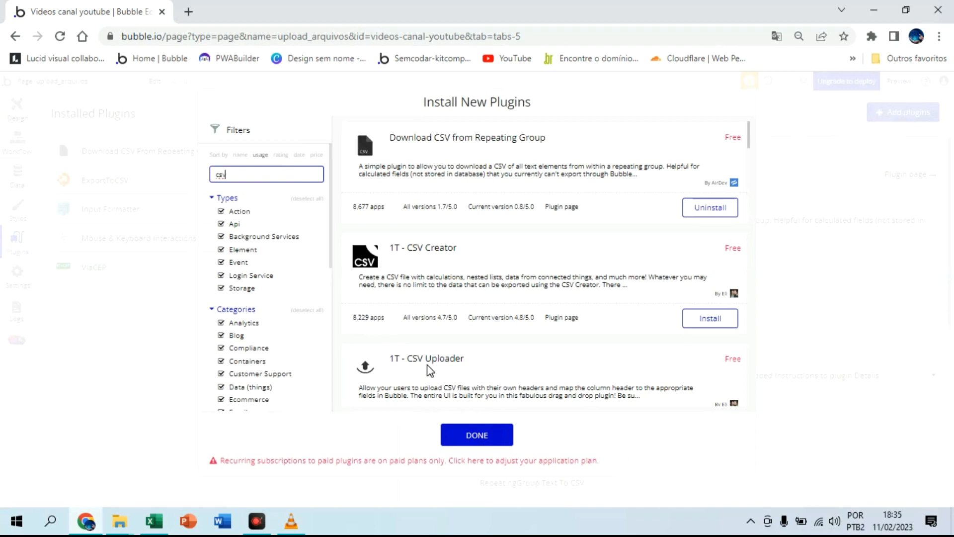
scroll(430, 370, down, 3)
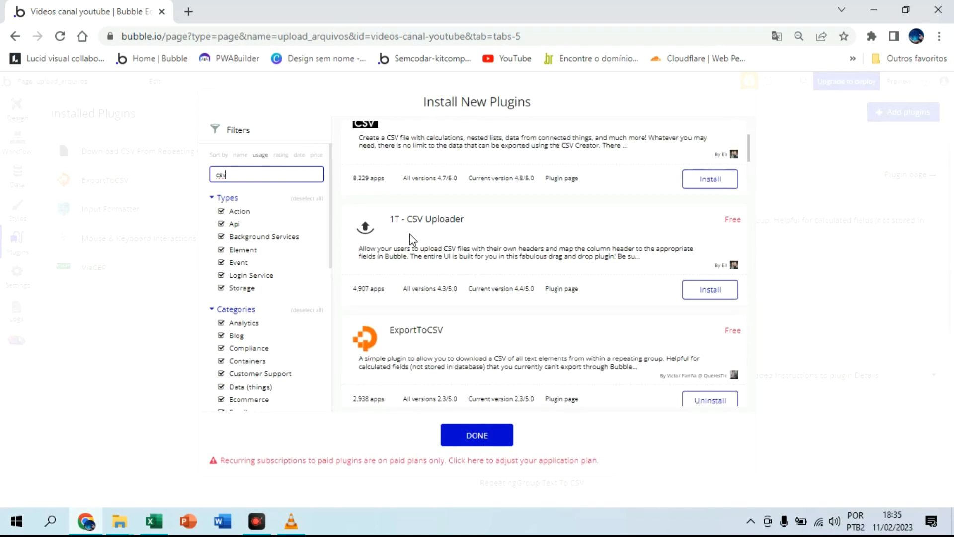
click(707, 293)
scroll(539, 301, up, 3)
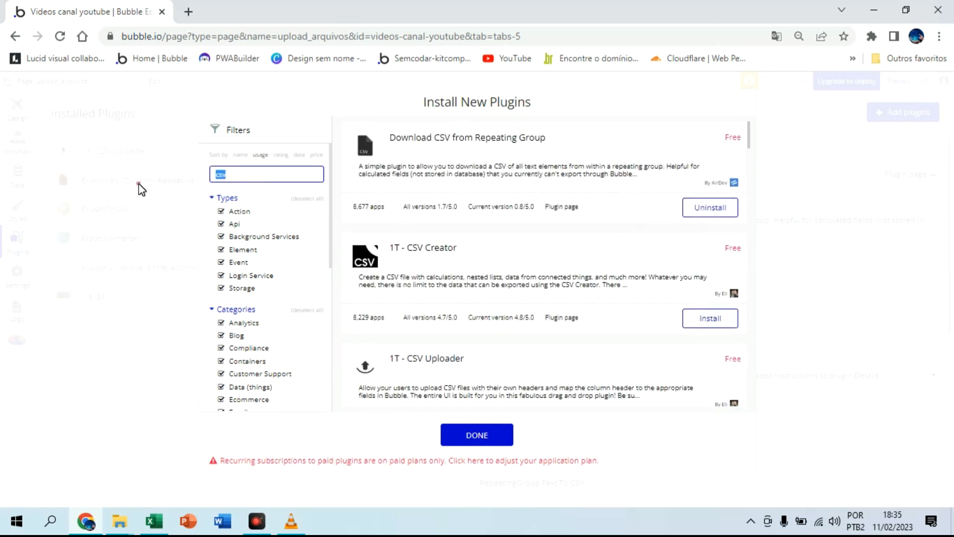
click(140, 189)
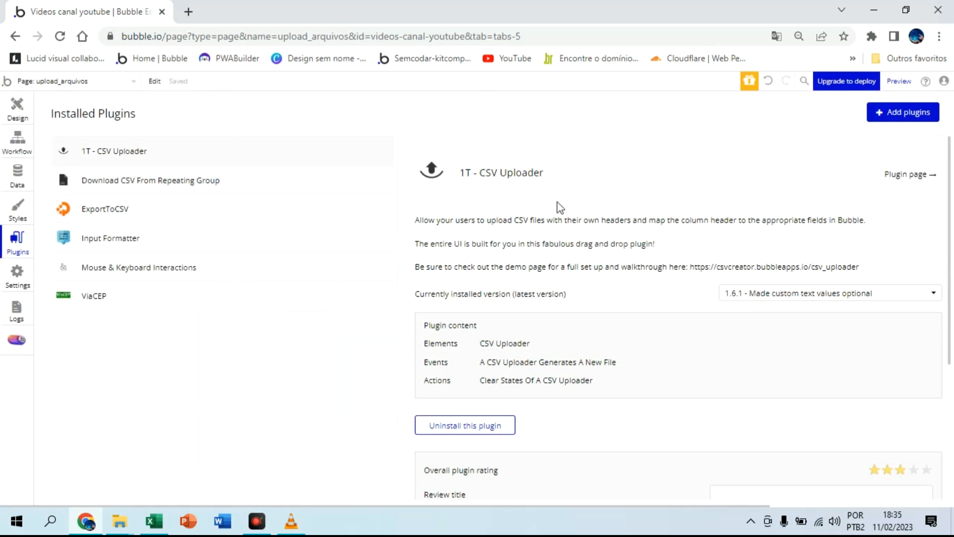
Step: Search the plugin library for json and install the JSON Machine plugin
click(920, 111)
click(267, 167)
text(json)
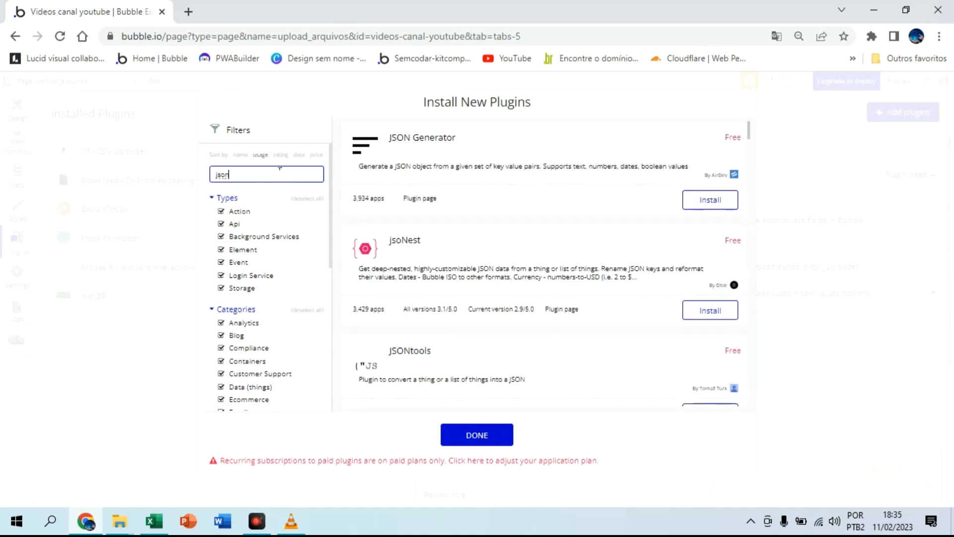
scroll(470, 238, down, 4)
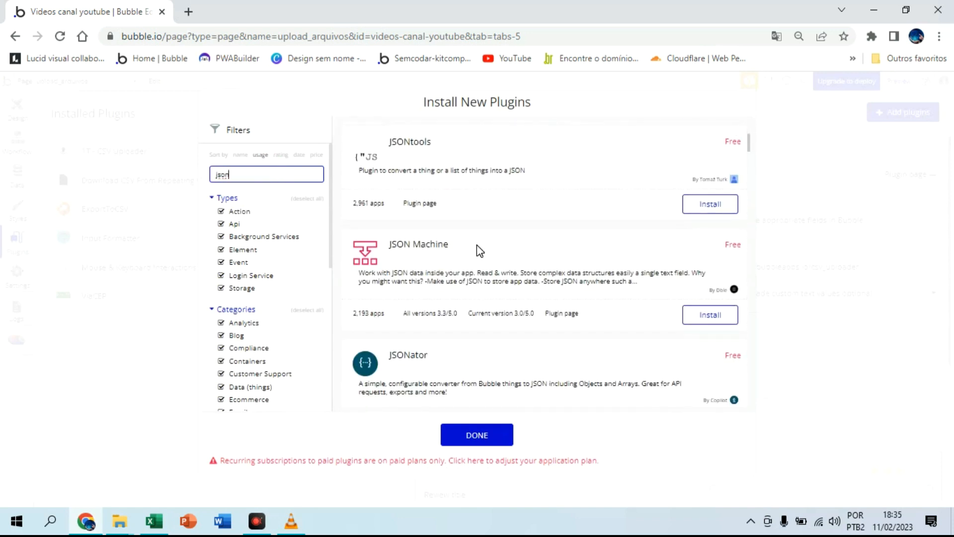
click(705, 318)
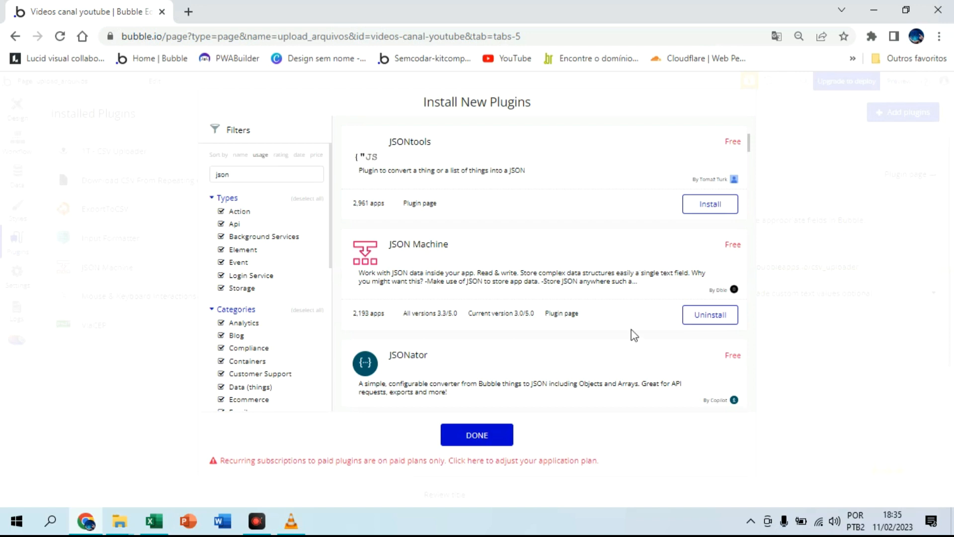
Step: Switch to Excel and examine the client column headings in the Pasta1 workbook, returning to Bubble
click(157, 520)
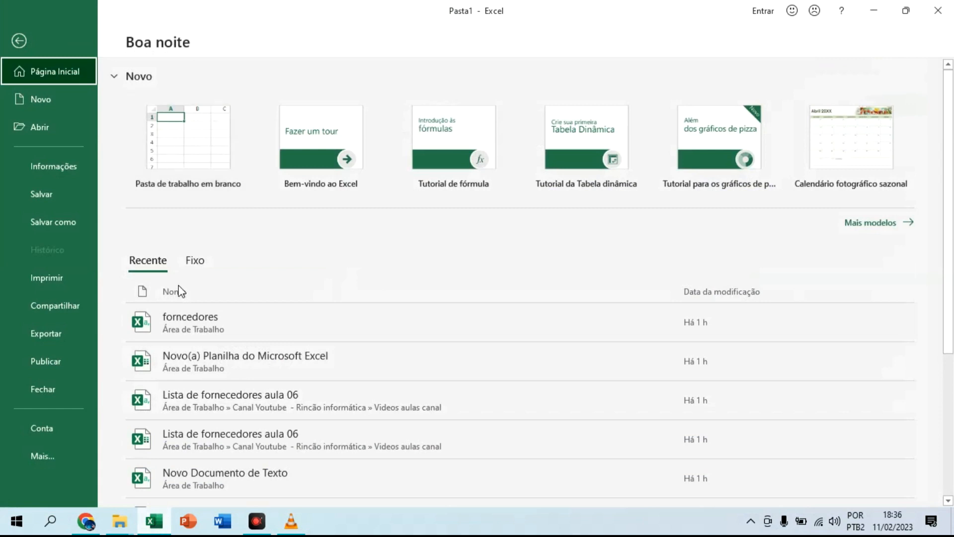
click(18, 39)
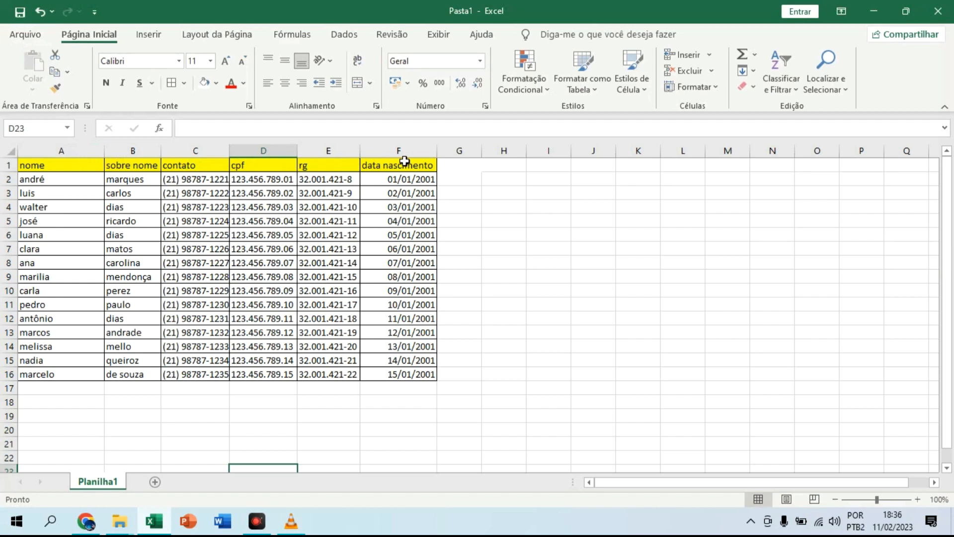
click(100, 522)
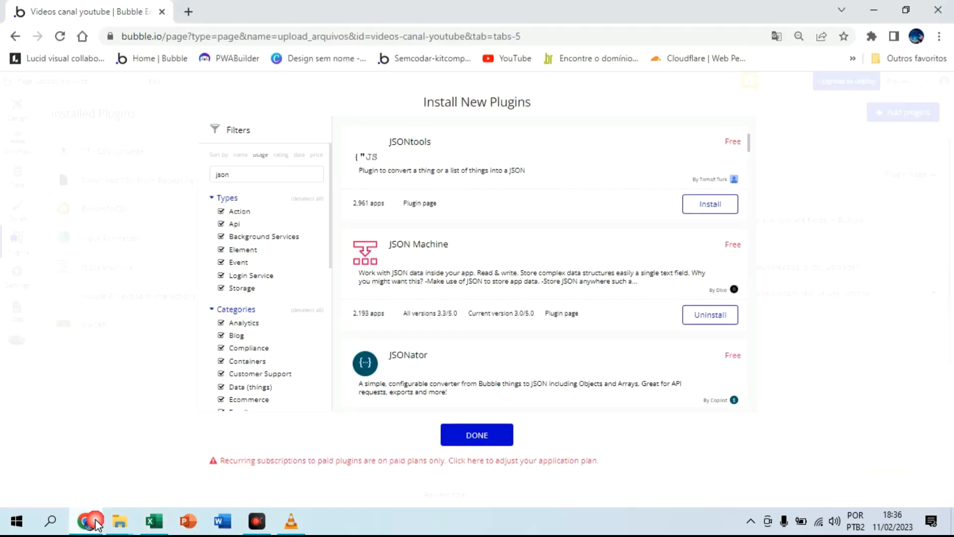
Step: Finish the plugin installation and create a publicly visible data type named planilhas
click(486, 439)
click(15, 109)
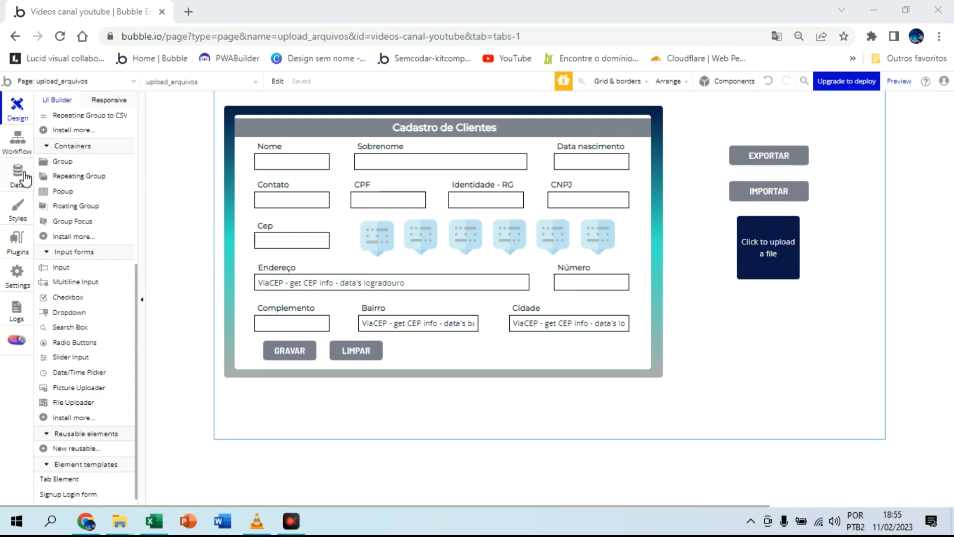
click(24, 175)
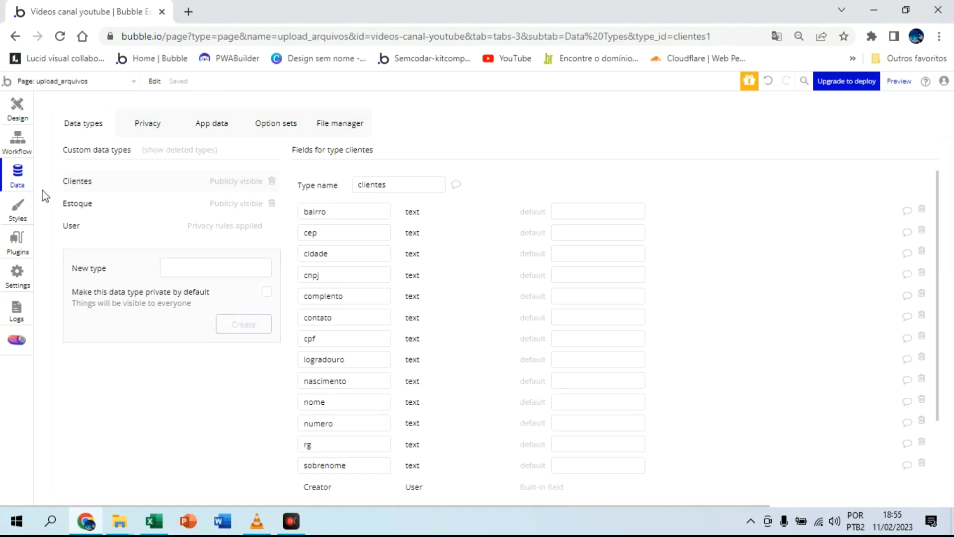
click(190, 263)
text(planilhas)
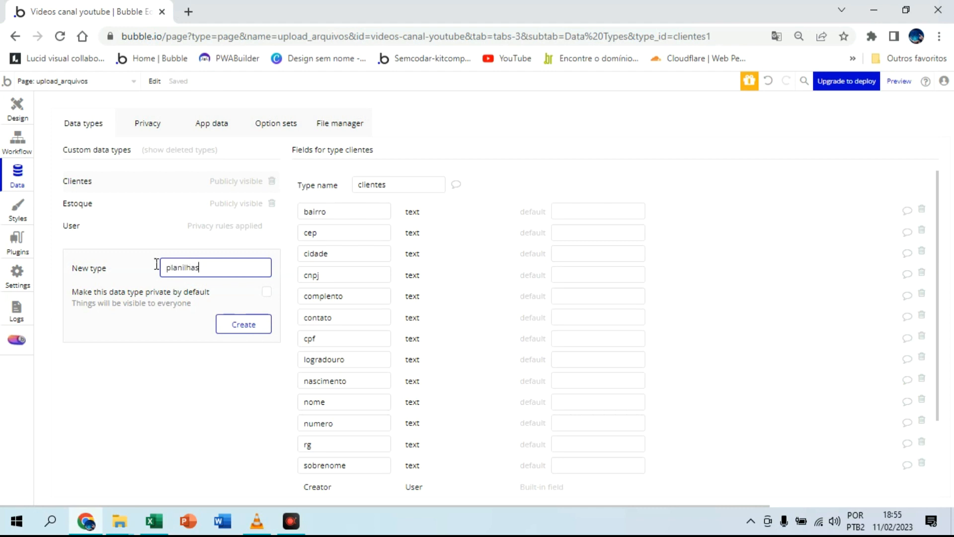
click(166, 383)
click(242, 328)
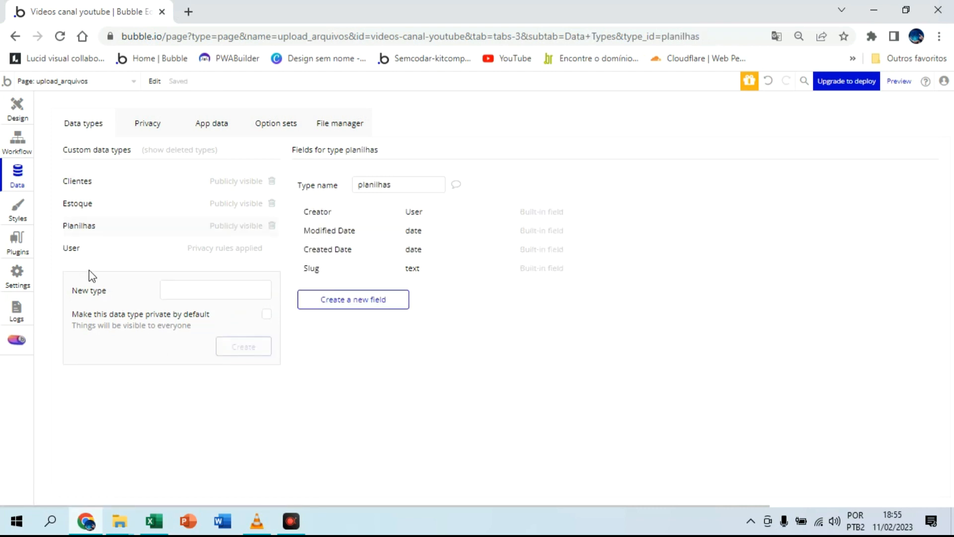
Step: Place a CSV Uploader element below the file uploader and move its property editor clear of the form
click(25, 114)
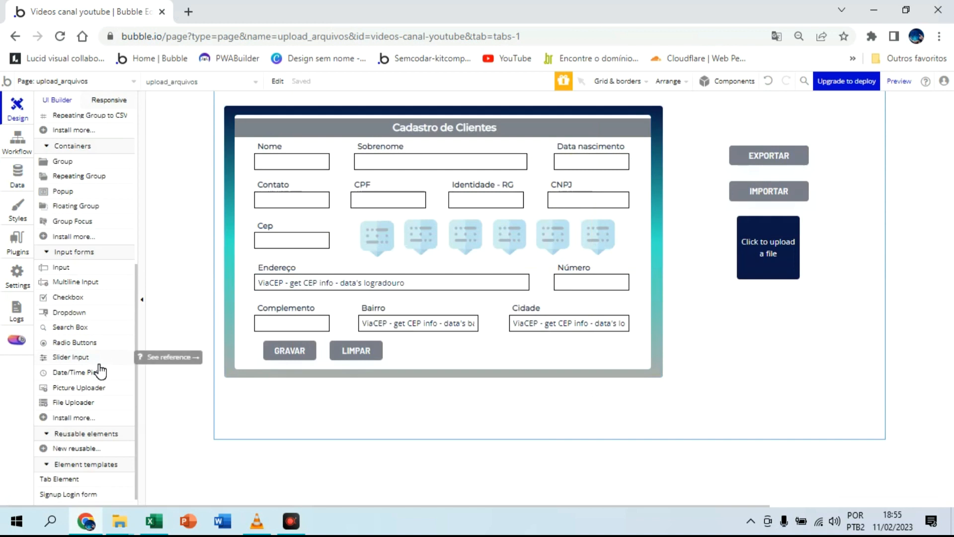
scroll(101, 370, down, 2)
scroll(101, 370, up, 5)
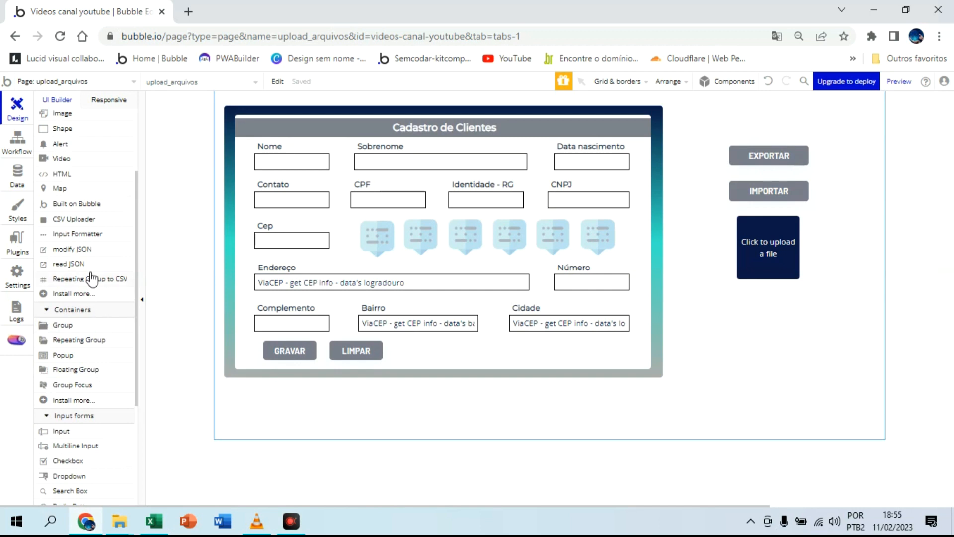
click(87, 225)
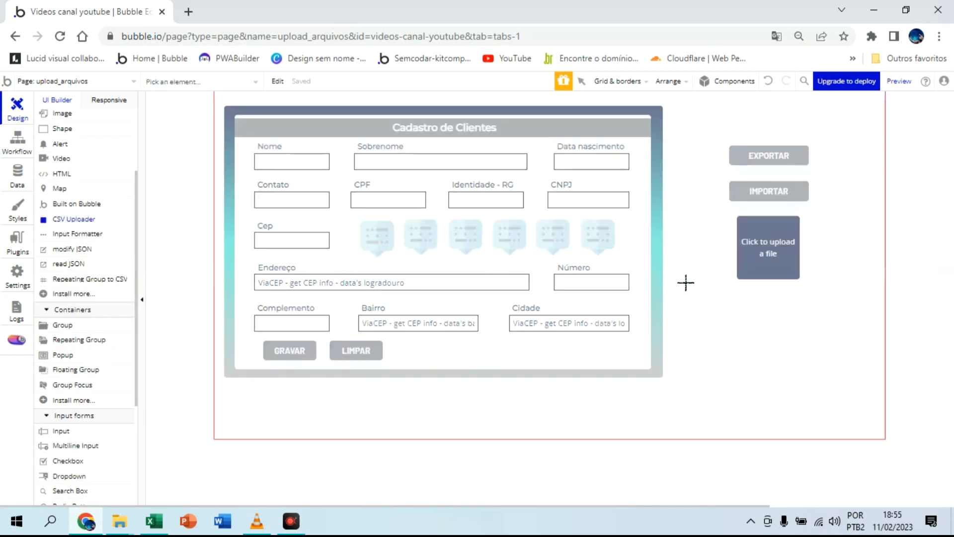
click(686, 283)
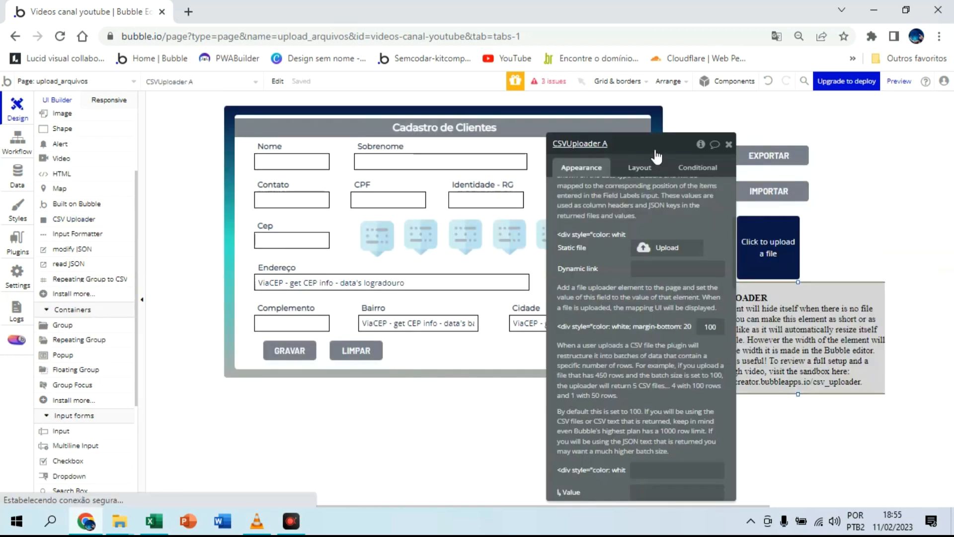
drag(656, 149, 793, 120)
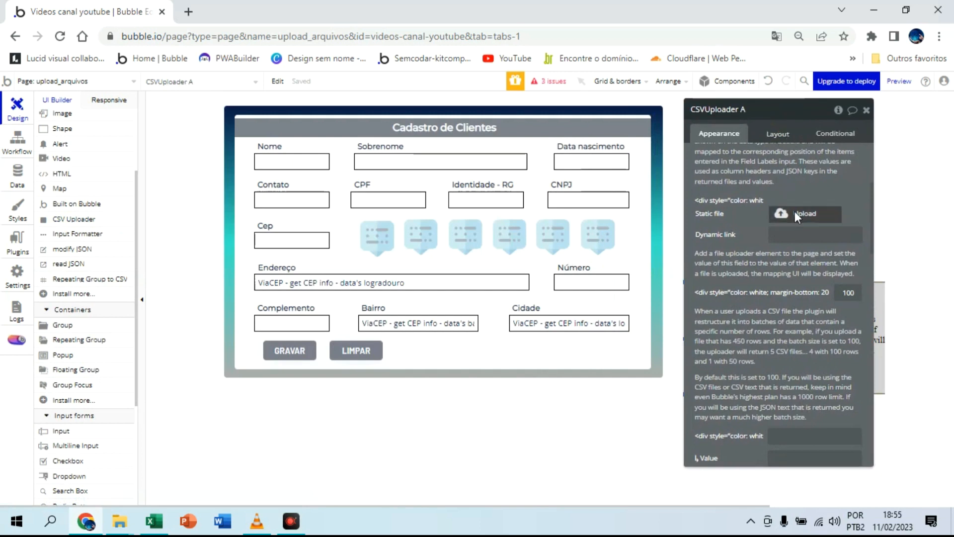
scroll(792, 232, up, 4)
Step: Check the column headings in Excel and enter nome and sobre nome on separate lines as the CSV Uploader's field labels
click(736, 177)
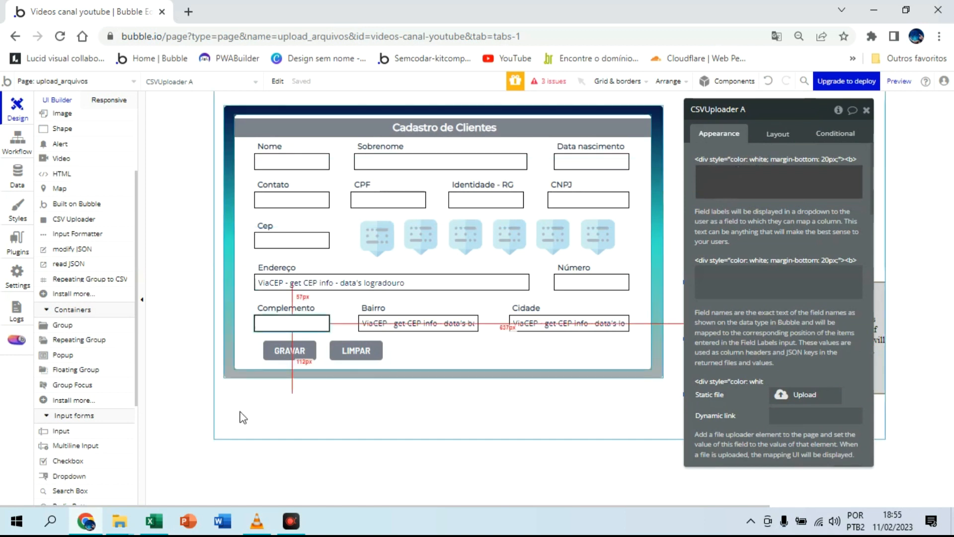
click(160, 524)
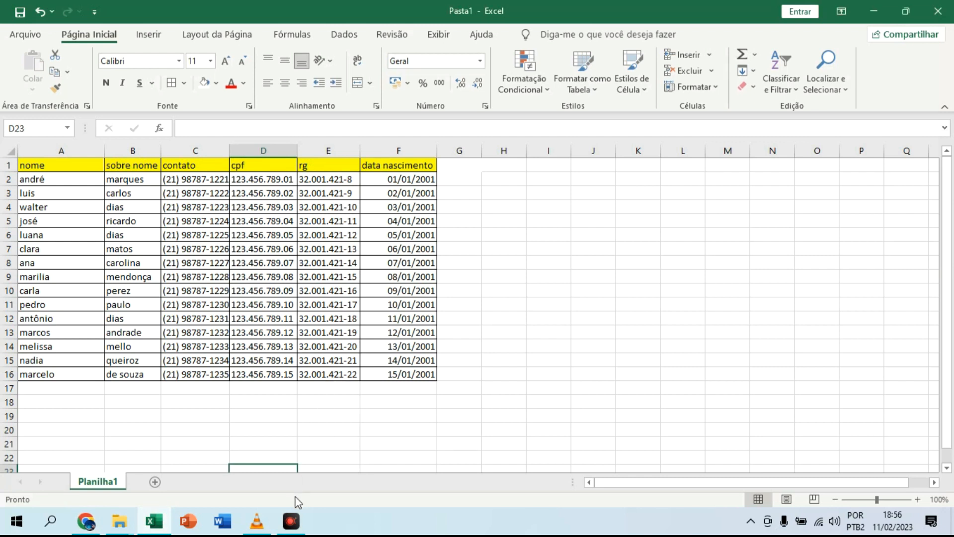
click(89, 530)
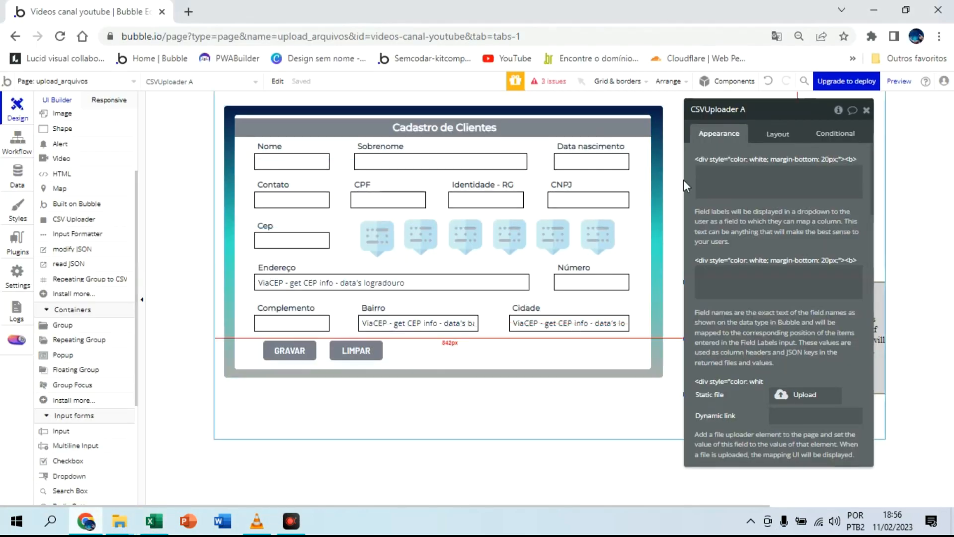
click(713, 167)
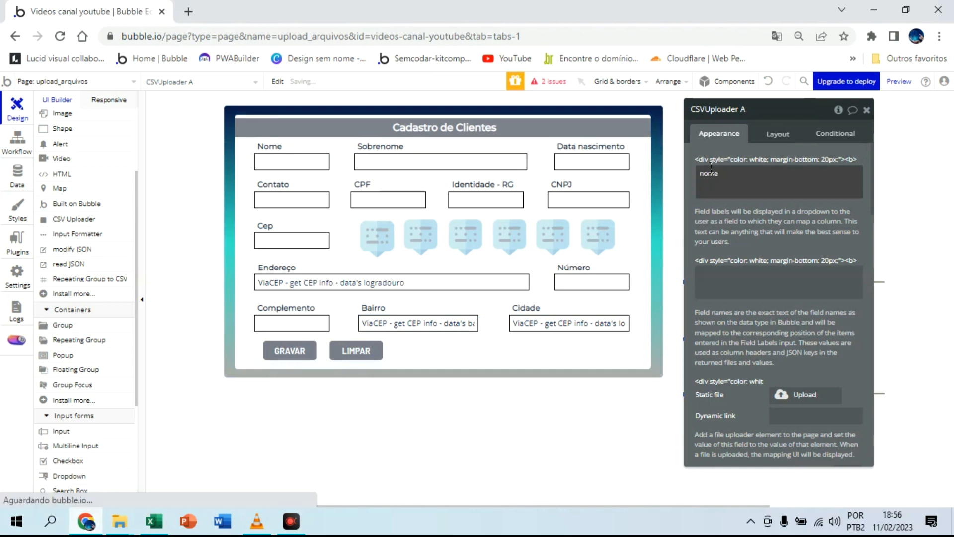
text(nome)
key(Return)
text(s)
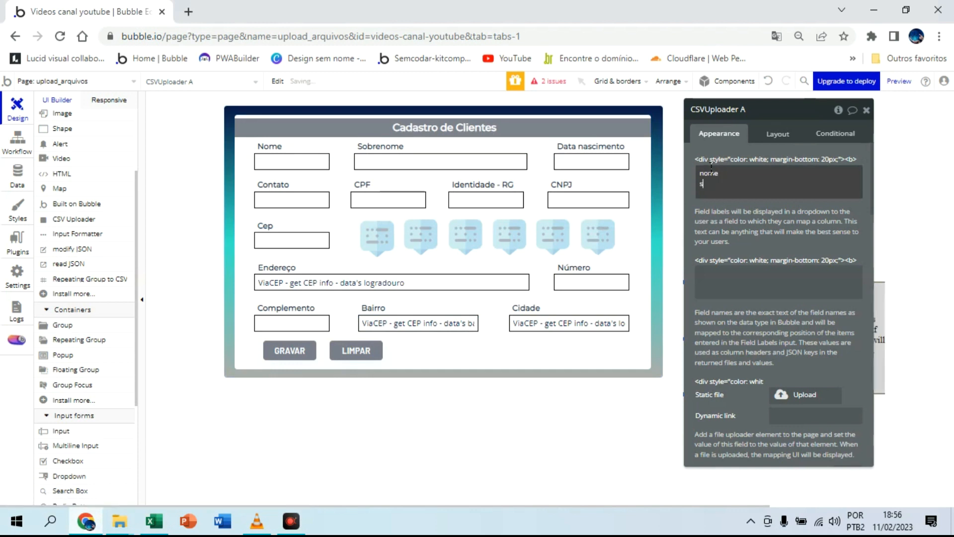
text(obre nome)
key(Return)
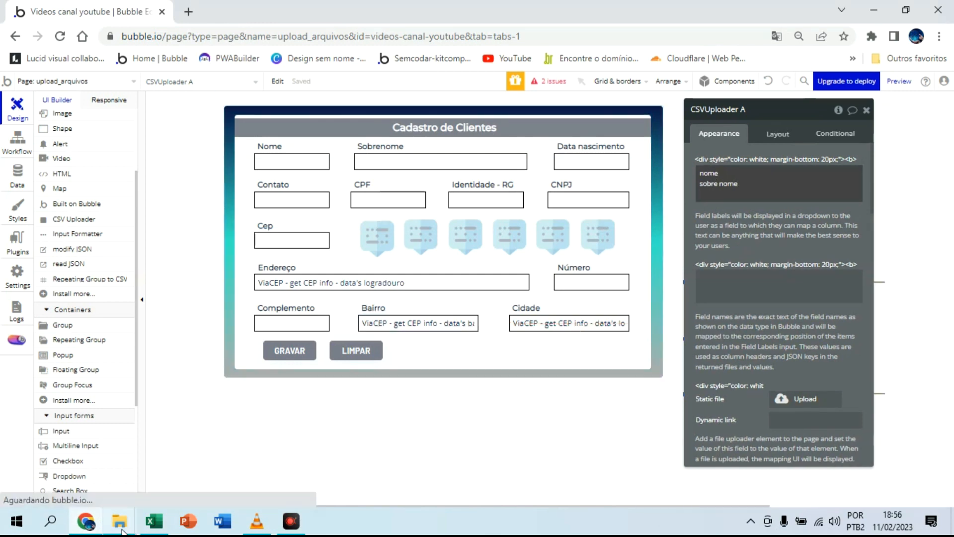
Step: Check the column headings in Excel and add contato and cpf on separate lines to the CSV Uploader's field labels in Bubble
click(153, 521)
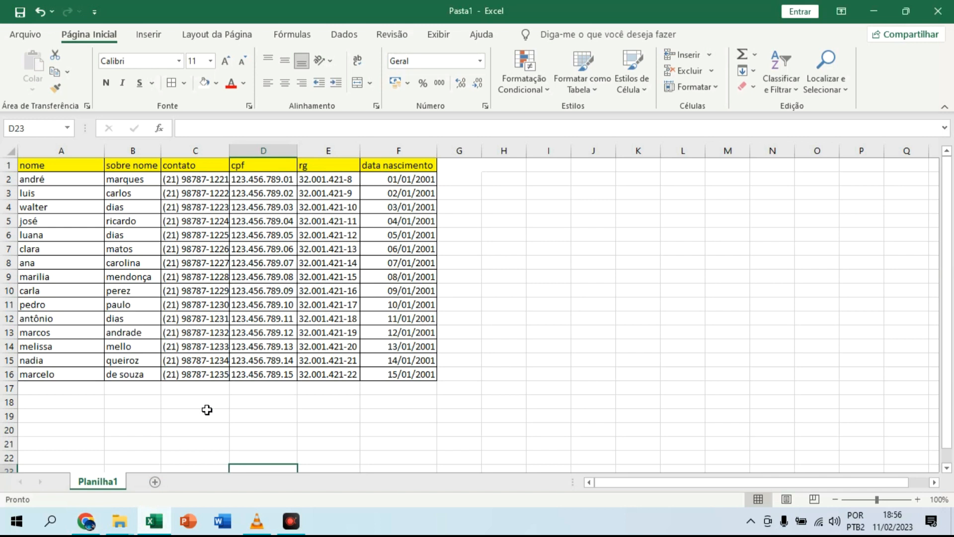
click(95, 526)
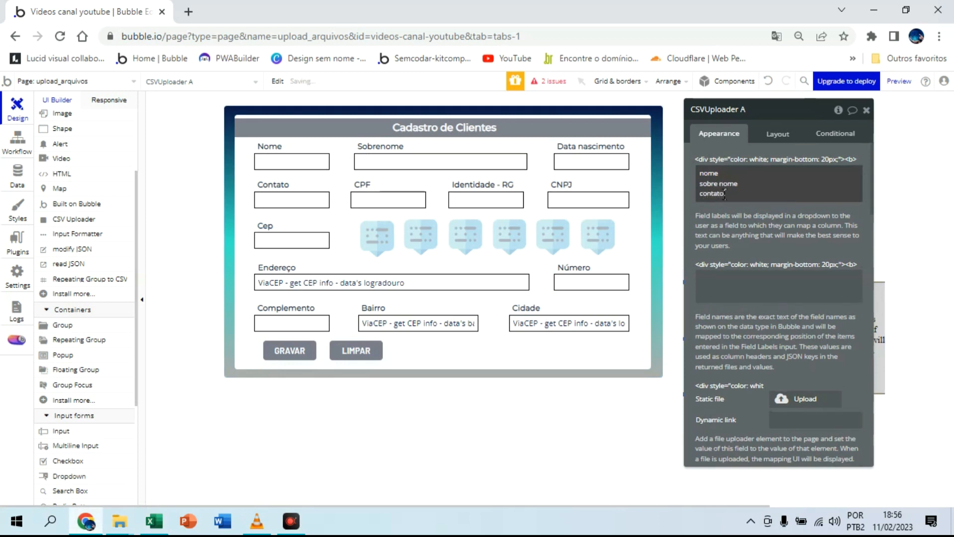
click(726, 194)
key(Return)
text(cpf)
key(Return)
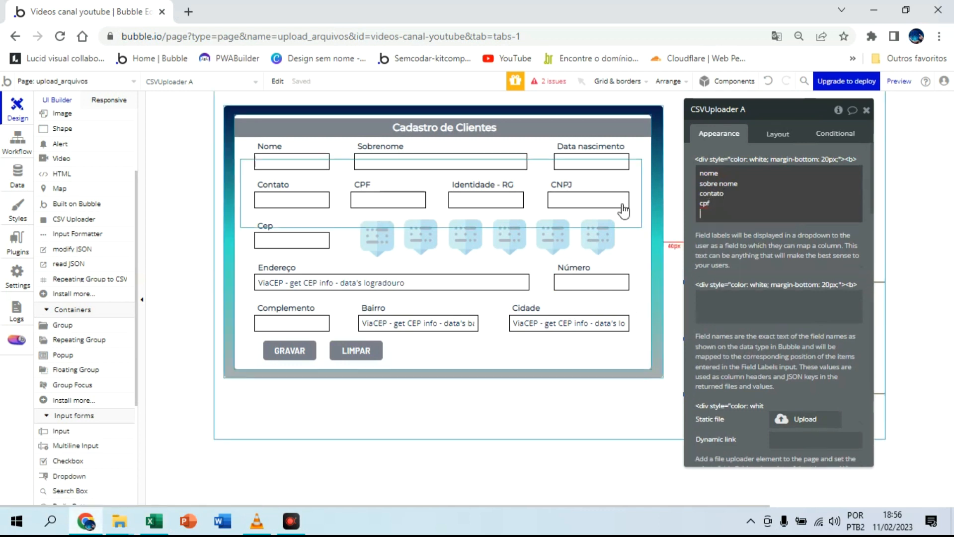
Step: Check the remaining Excel headings and add rg and data de nascimento on separate lines to the CSV Uploader's field labels in Bubble
click(153, 522)
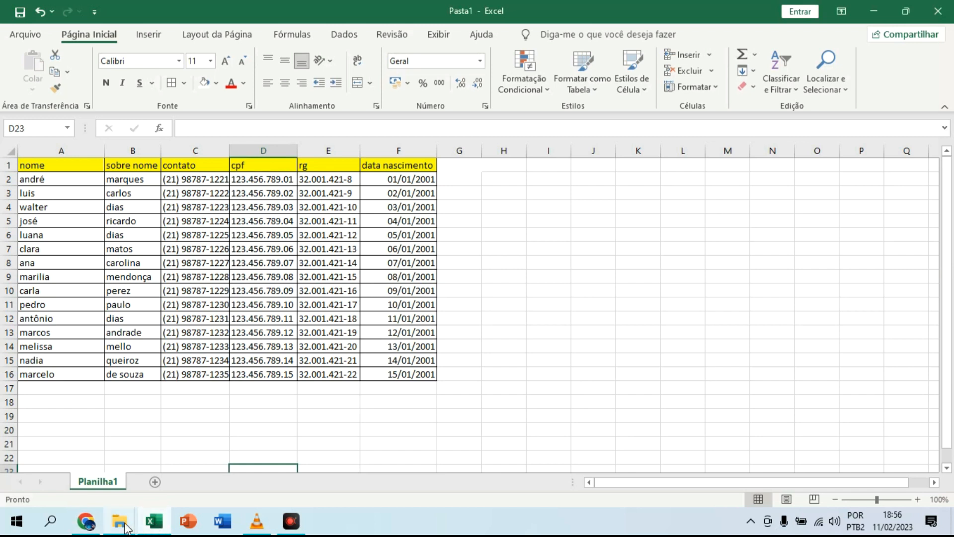
click(85, 521)
click(759, 193)
key(Return)
text(cpf )
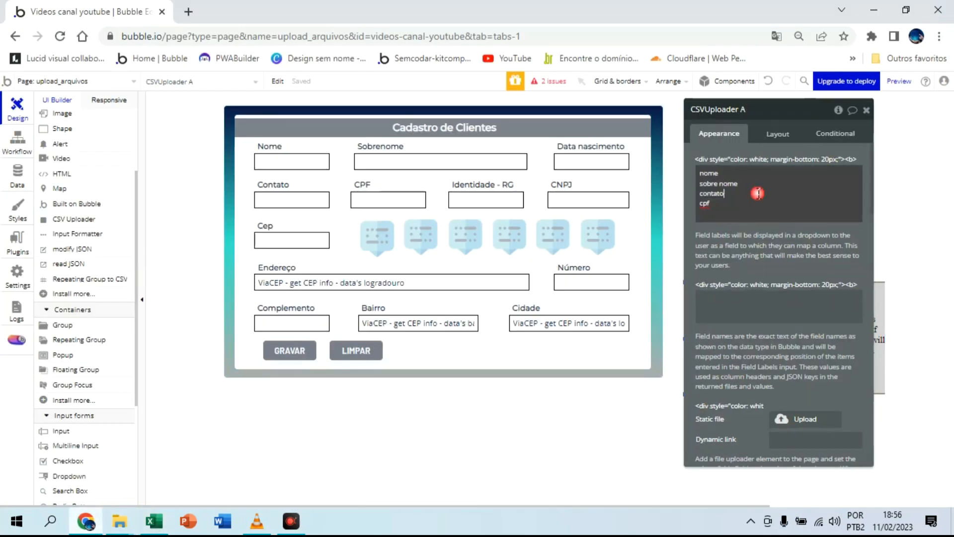
text(rg)
key(Return)
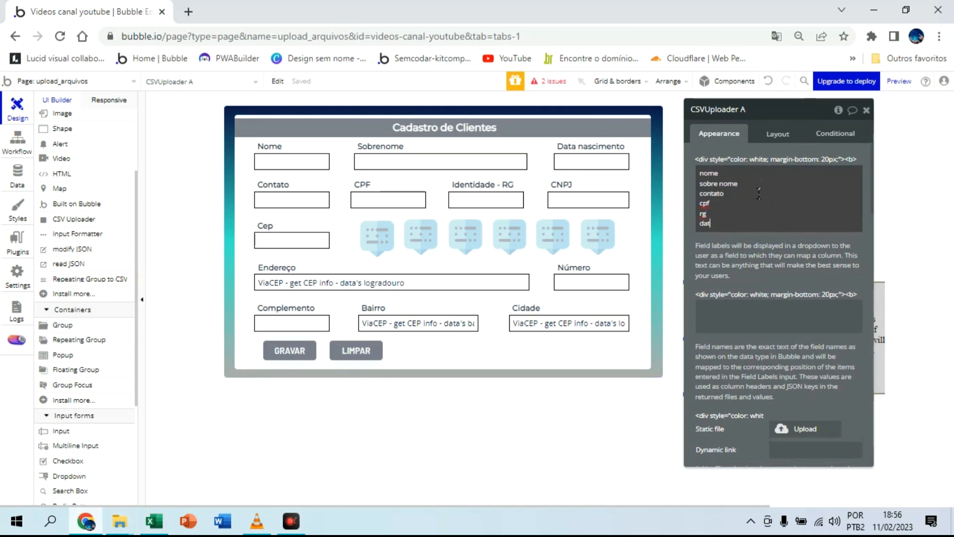
text(data d)
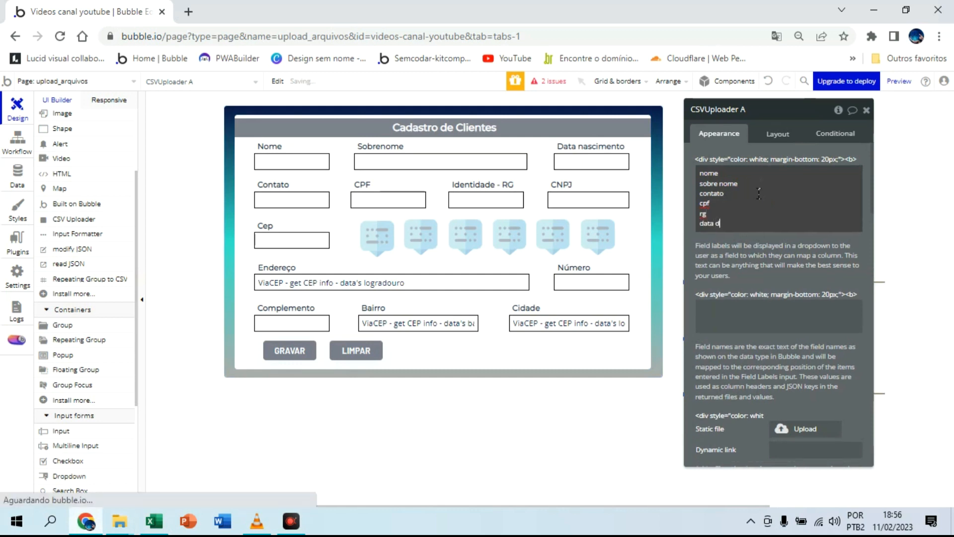
text(e nascimento)
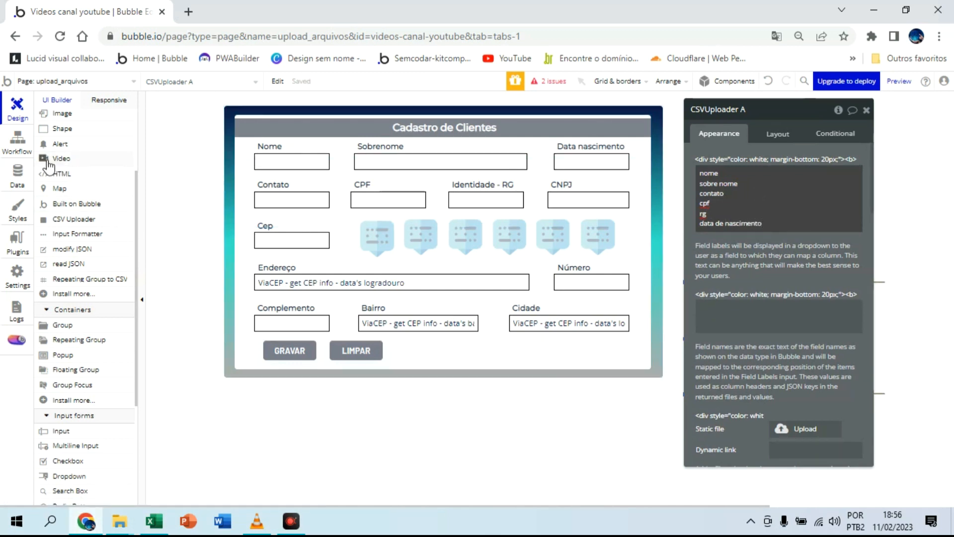
Step: Check the field names of the clientes data type and change the sobre nome field label to sobrenome
click(19, 186)
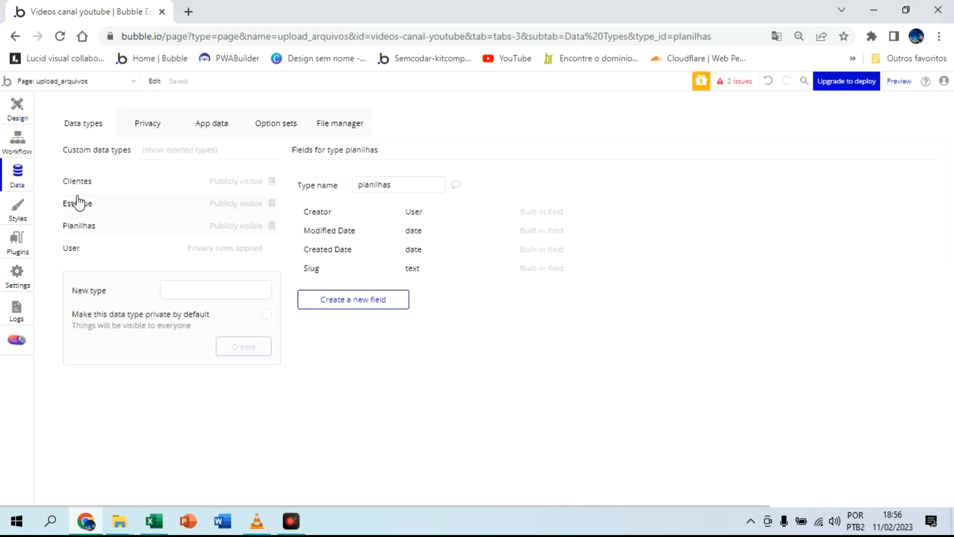
click(102, 180)
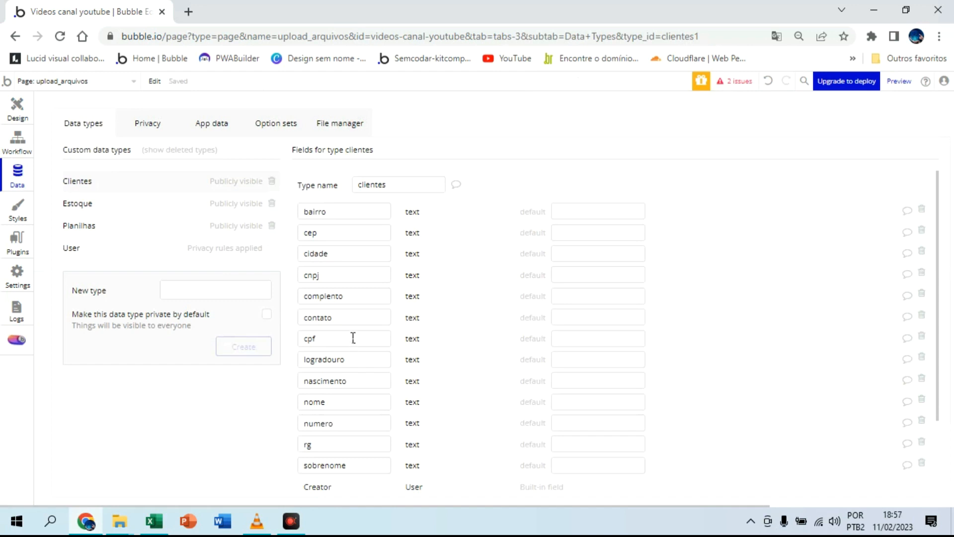
scroll(354, 348, down, 3)
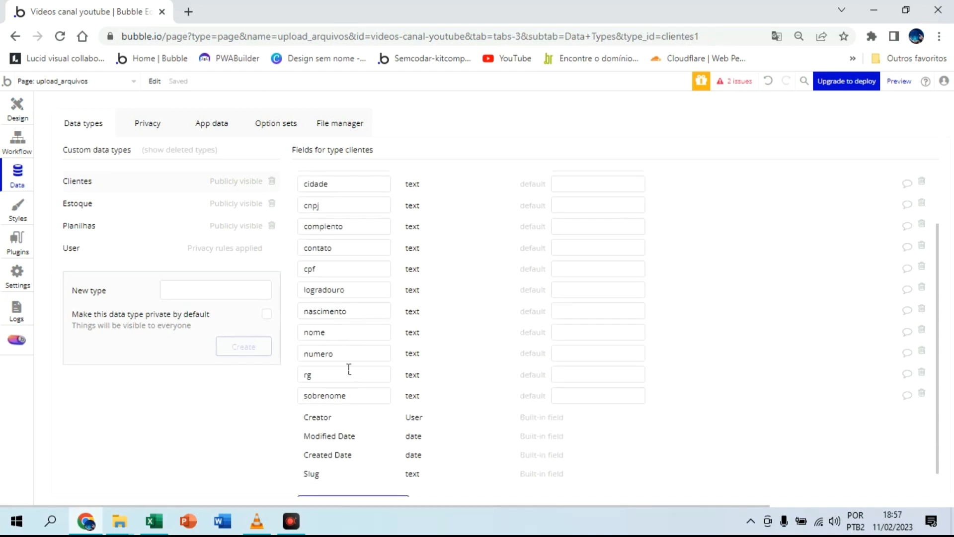
click(17, 110)
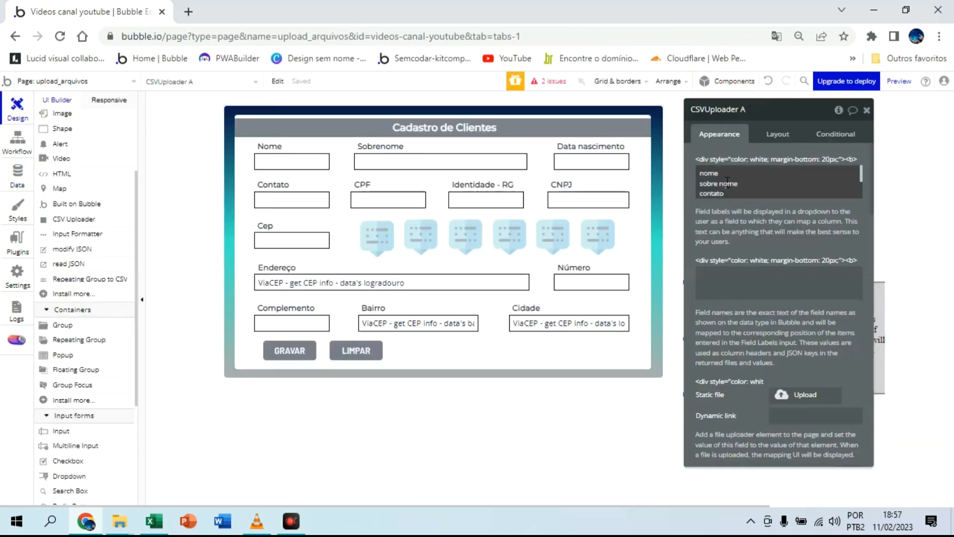
click(721, 183)
key(BackSpace)
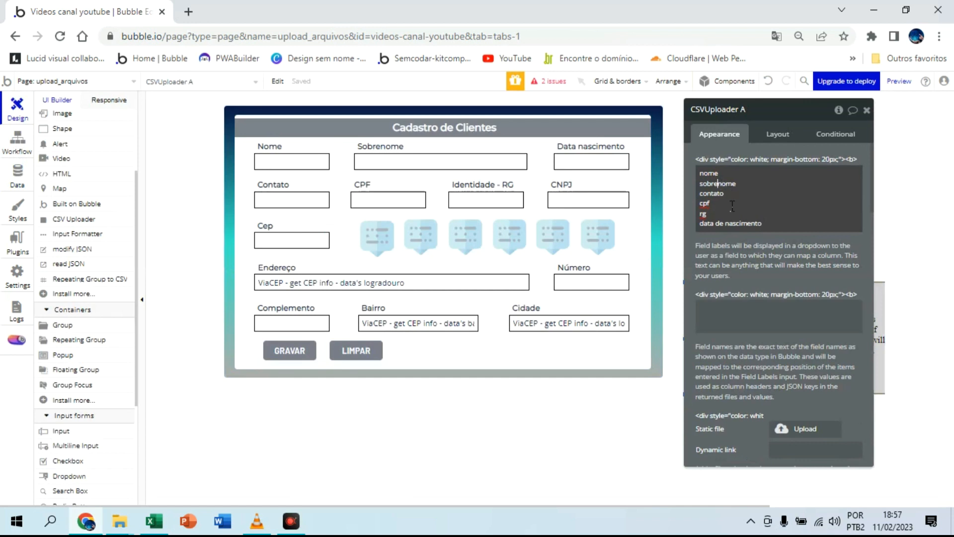
click(726, 219)
key(BackSpace)
key(BackSpace)
key(BackSpace)
key(BackSpace)
key(BackSpace)
key(BackSpace)
key(BackSpace)
key(BackSpace)
key(BackSpace)
key(BackSpace)
key(BackSpace)
key(BackSpace)
key(BackSpace)
key(BackSpace)
key(BackSpace)
key(BackSpace)
key(BackSpace)
key(BackSpace)
key(BackSpace)
key(BackSpace)
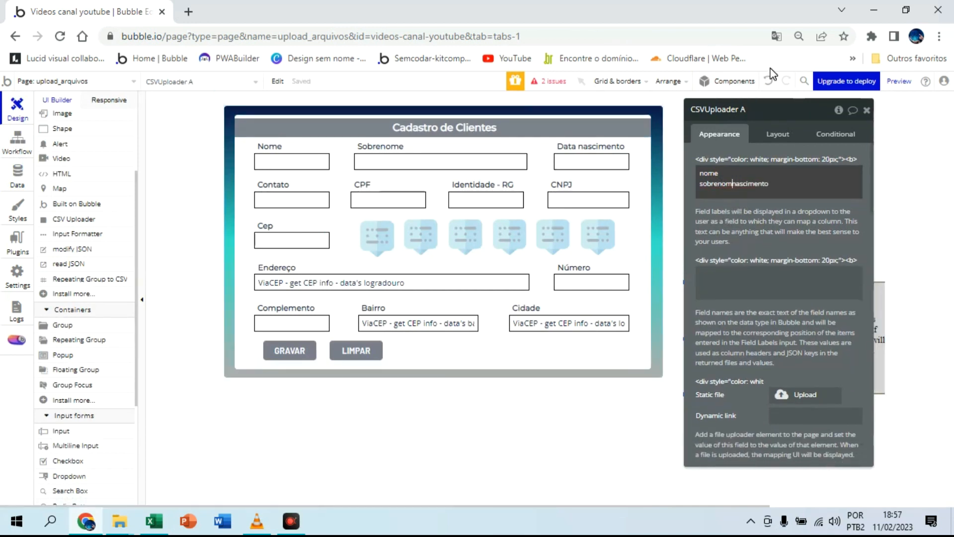
click(768, 80)
Step: Shorten the data de nascimento field label to nascimento, matching the clientes data type
scroll(746, 184, down, 2)
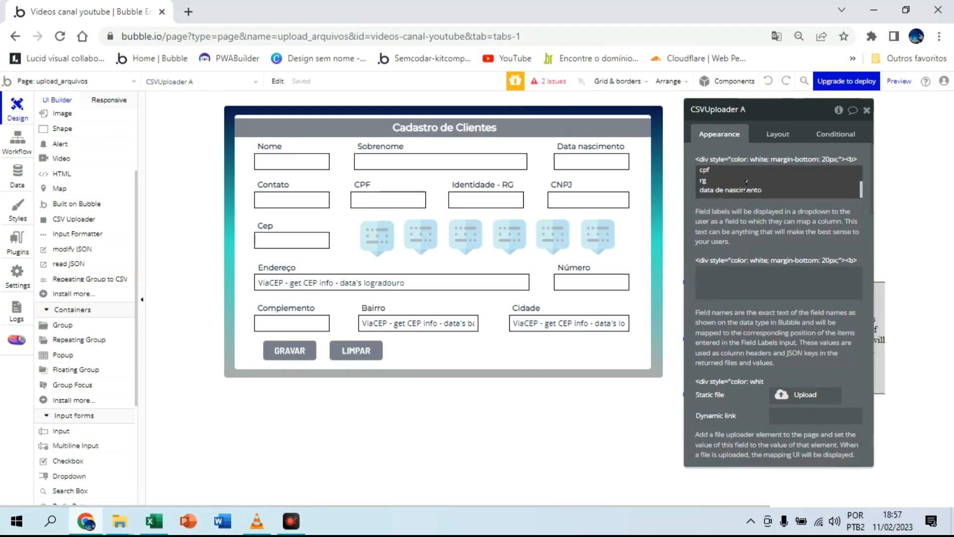
click(727, 192)
key(BackSpace)
key(BackSpace)
key(BackSpace)
key(BackSpace)
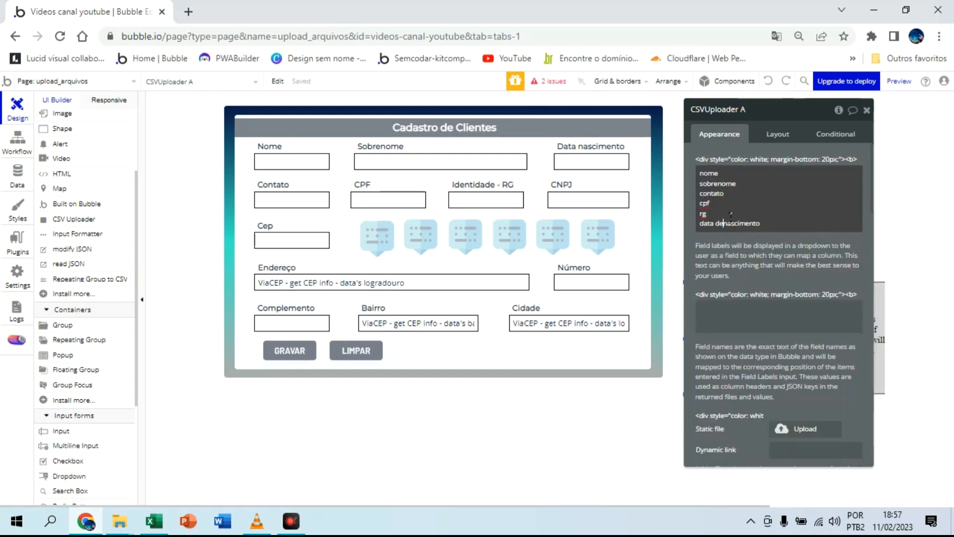
key(BackSpace)
key(BackSpace)
key(BackSpace)
key(BackSpace)
click(740, 224)
drag(740, 225, 698, 172)
right_click(711, 182)
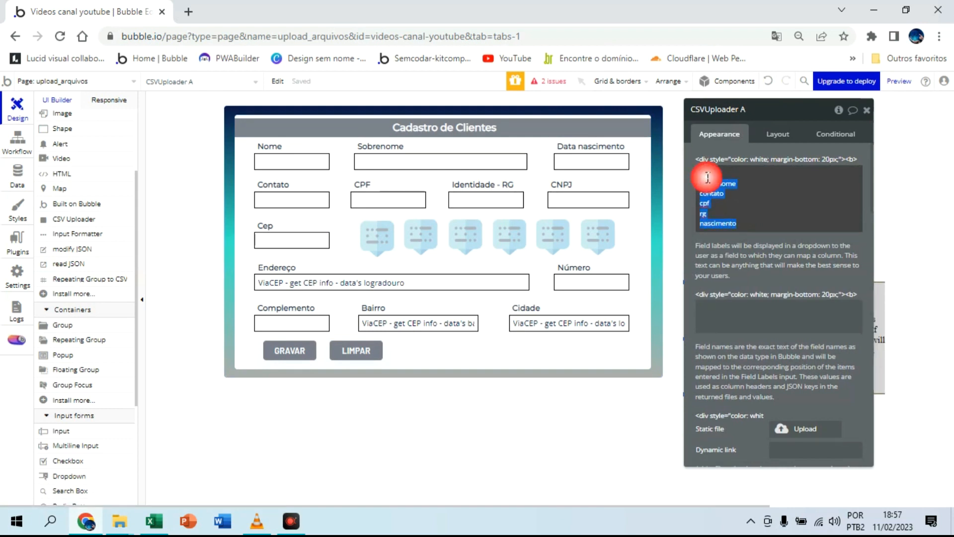
click(665, 231)
click(722, 318)
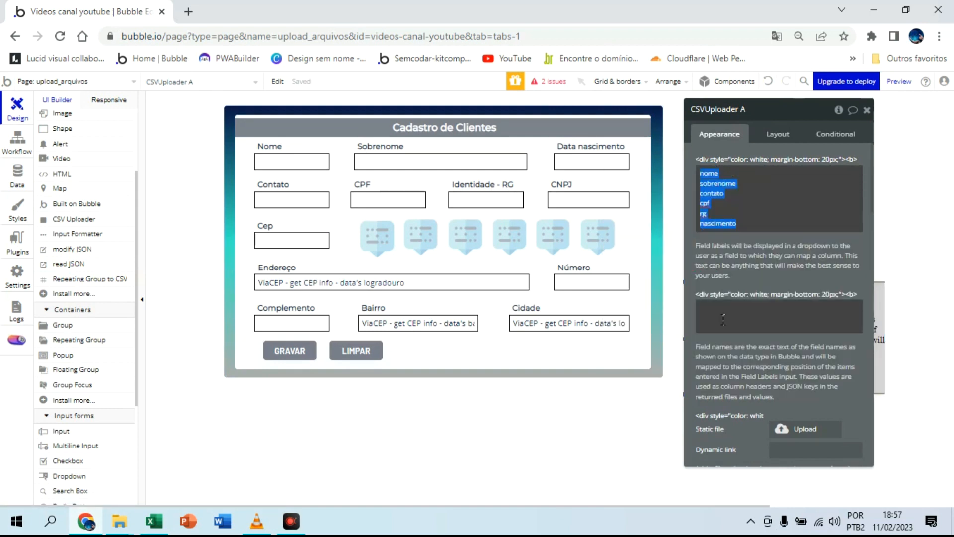
right_click(716, 279)
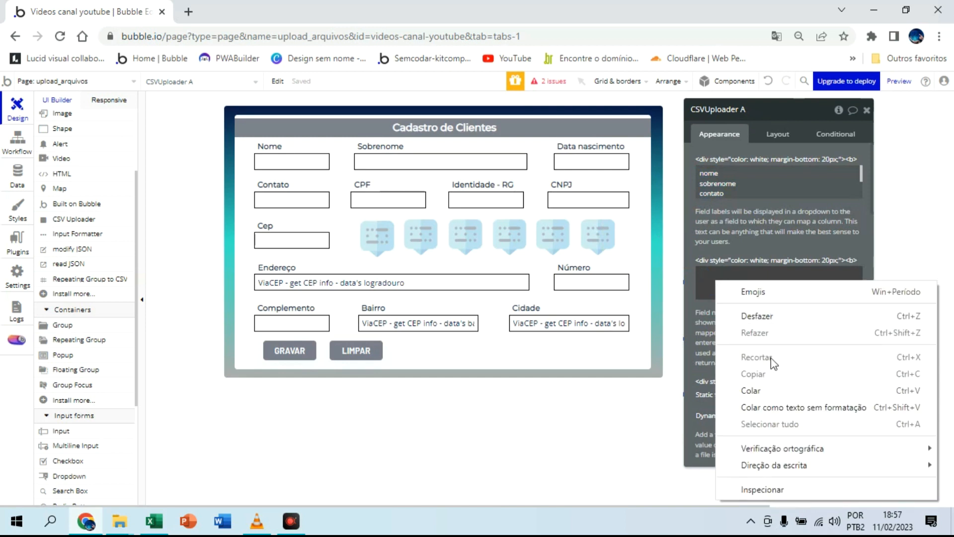
click(769, 392)
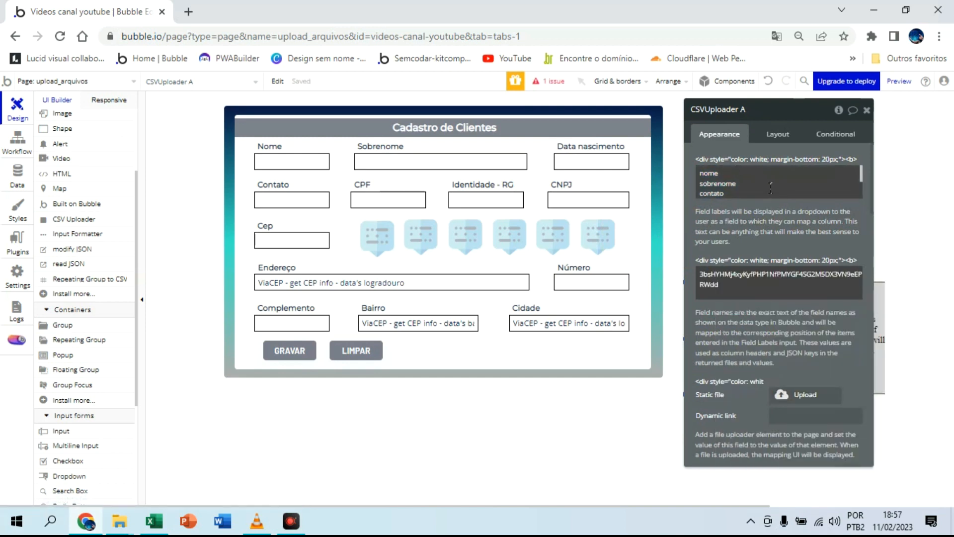
key(BackSpace)
key(BackSpace)
key(BackSpace)
key(BackSpace)
key(BackSpace)
key(BackSpace)
key(BackSpace)
key(BackSpace)
key(BackSpace)
key(BackSpace)
key(BackSpace)
key(BackSpace)
key(BackSpace)
key(BackSpace)
key(BackSpace)
key(BackSpace)
key(BackSpace)
key(BackSpace)
key(BackSpace)
key(BackSpace)
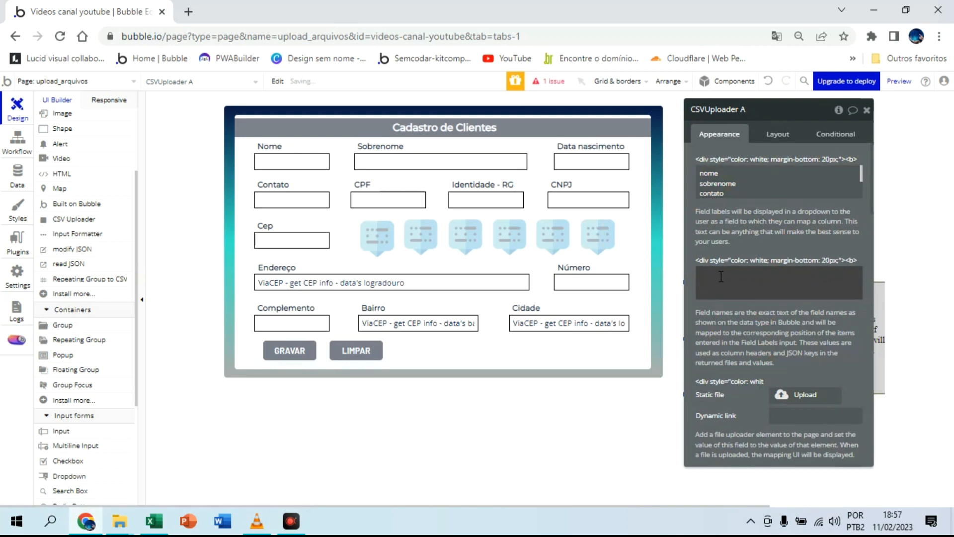
Step: Enter nome, sobrenome, contato, cpf and rg on separate lines as the CSV Uploader's field names
click(722, 276)
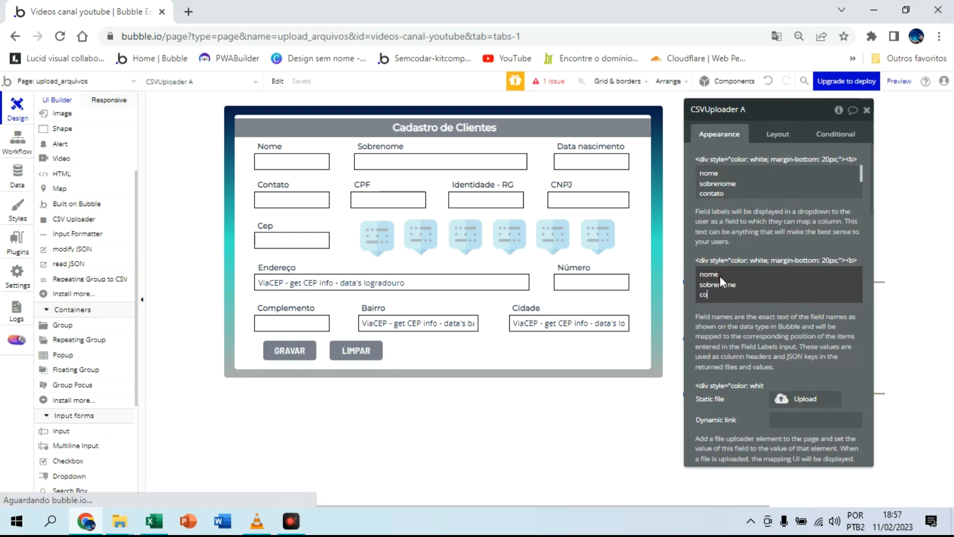
text(ntato)
key(Return)
text(cpf)
key(Return)
text(rg)
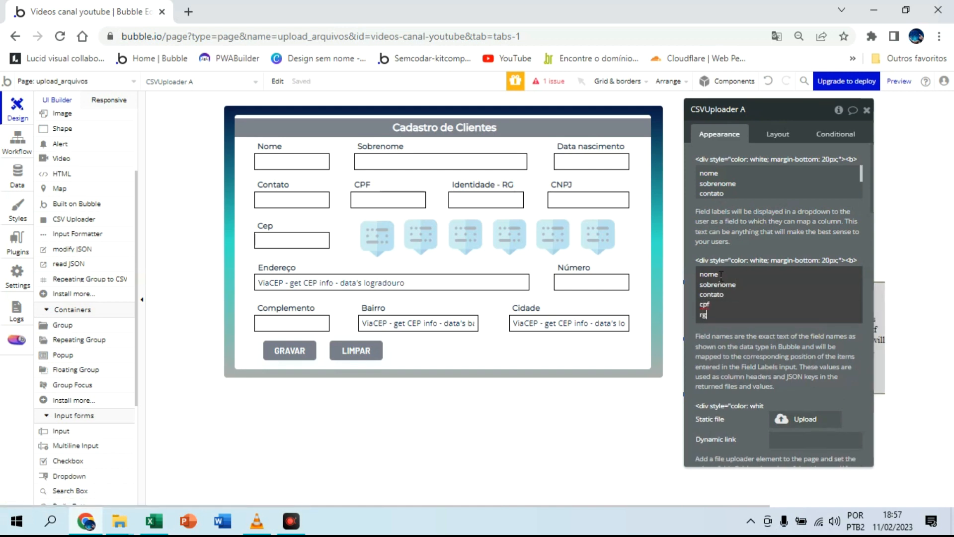
Step: Add nascimento as the last of the CSV Uploader's field names and compare the list with the field labels
key(Return)
text(nacimento)
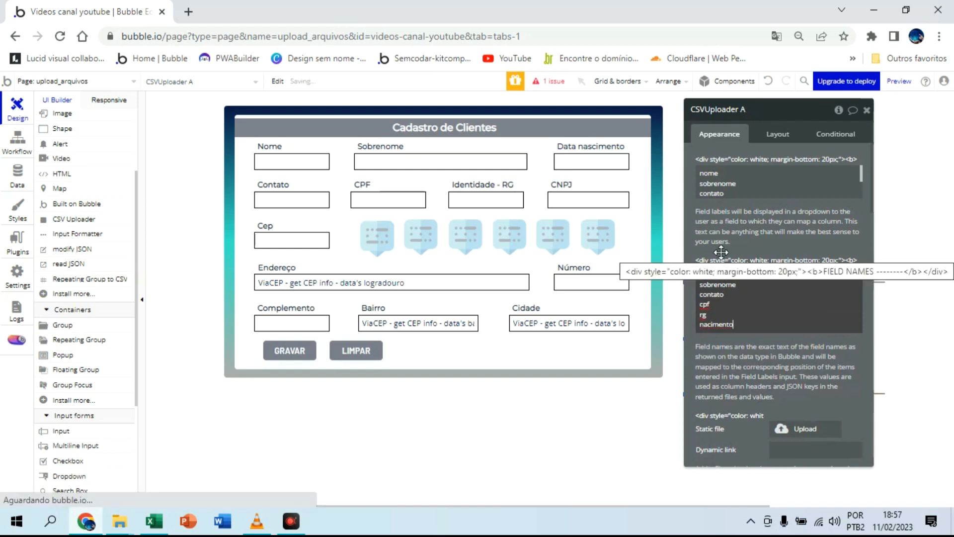
click(707, 316)
click(708, 324)
text(s)
click(765, 189)
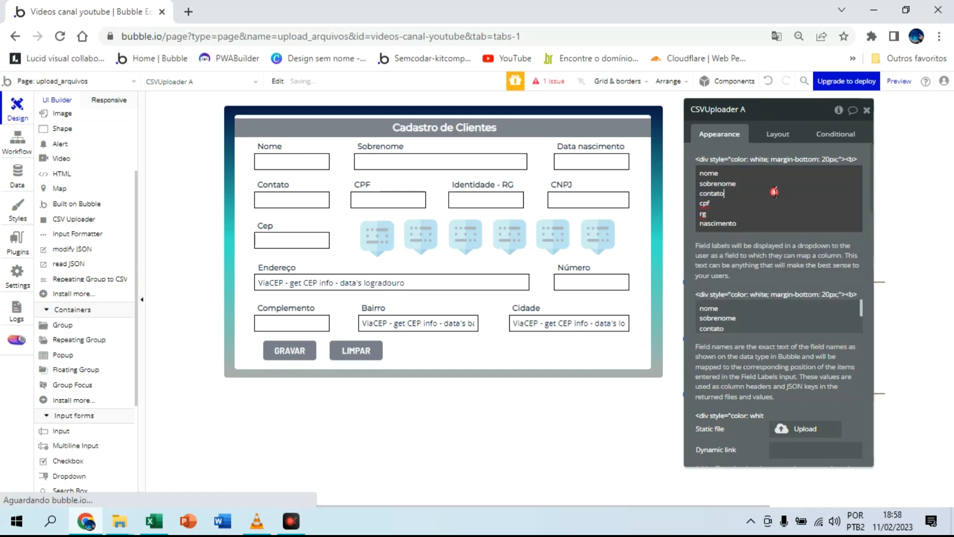
click(765, 312)
Step: Look through the CSV Uploader's properties and move its property editor clear of the uploader elements
scroll(766, 312, down, 15)
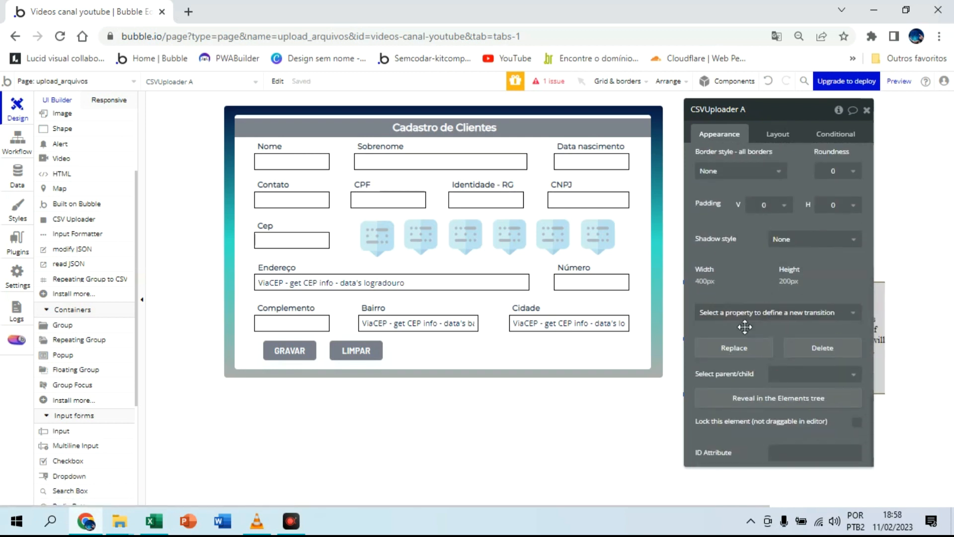
scroll(767, 312, up, 8)
scroll(745, 325, up, 6)
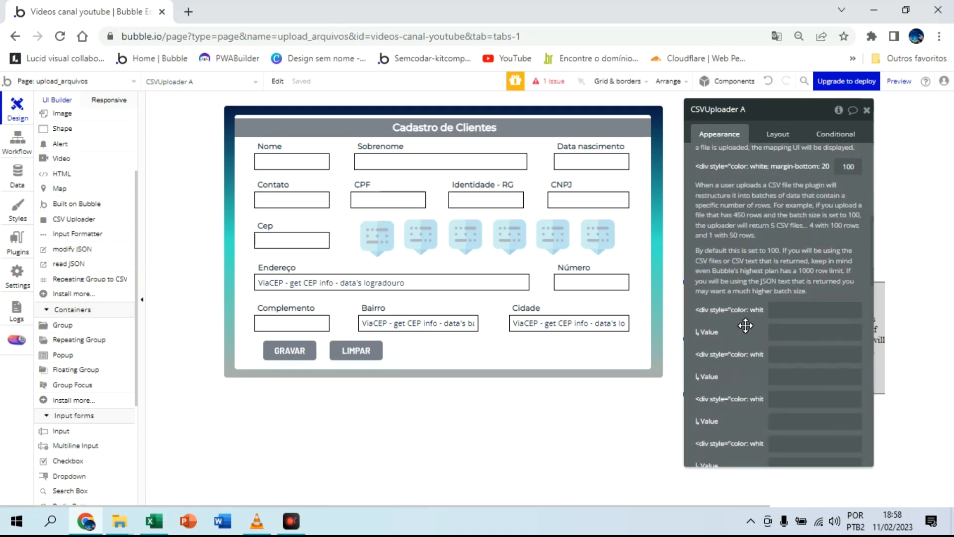
scroll(745, 325, up, 3)
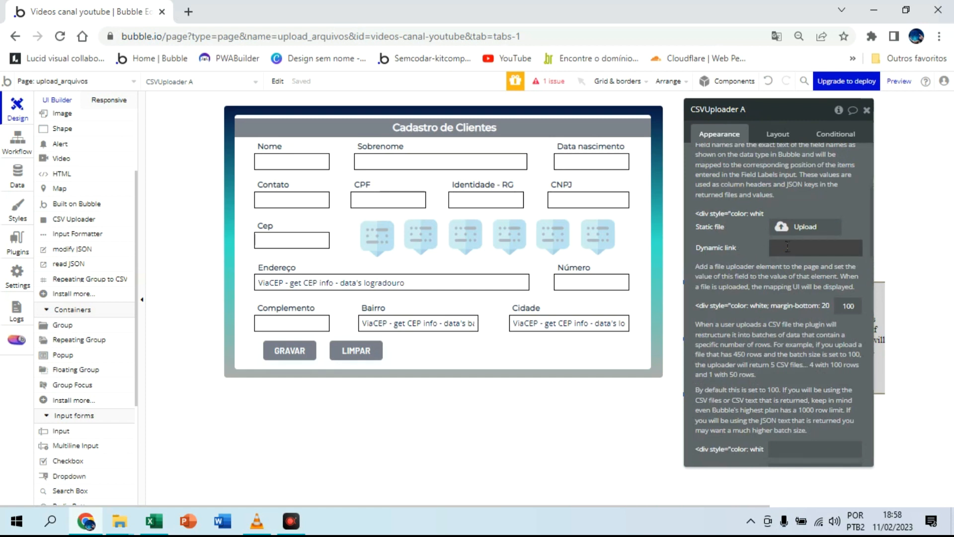
drag(731, 109, 611, 107)
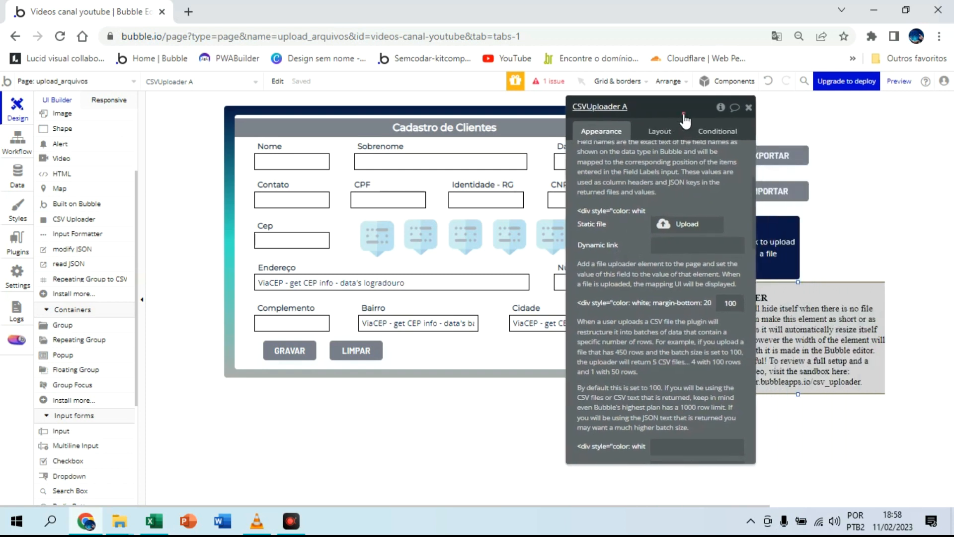
drag(720, 106, 688, 204)
Step: Set the CSV Uploader's dynamic file link to FileUploader A's value
click(606, 237)
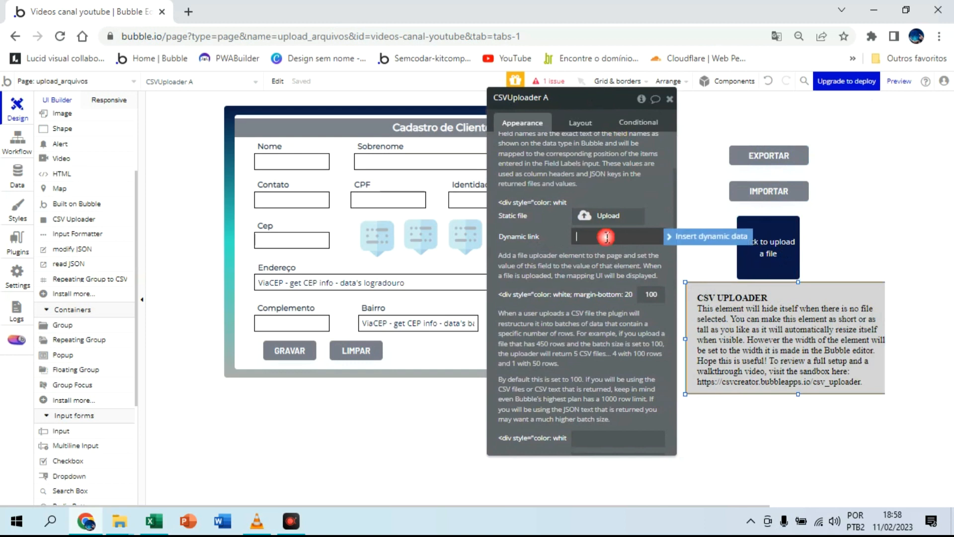
click(687, 238)
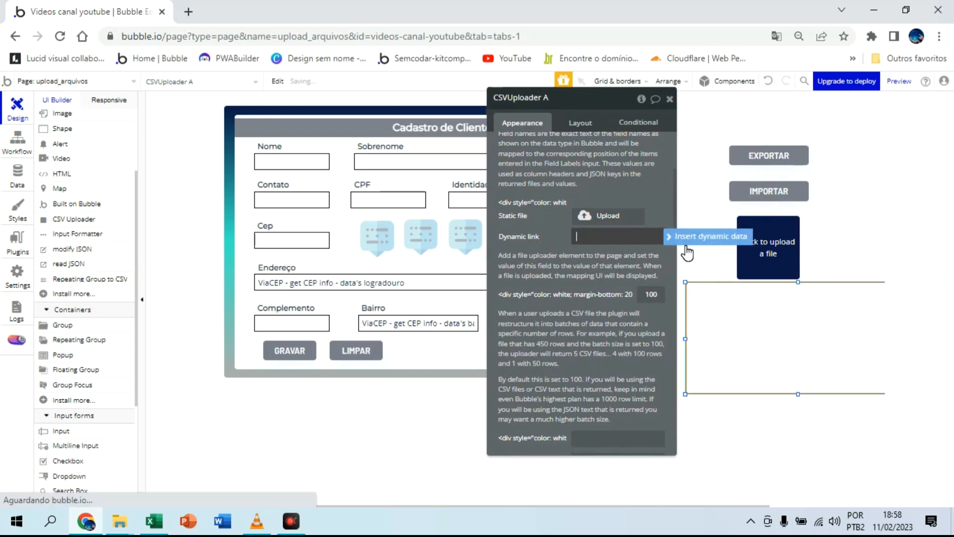
click(706, 239)
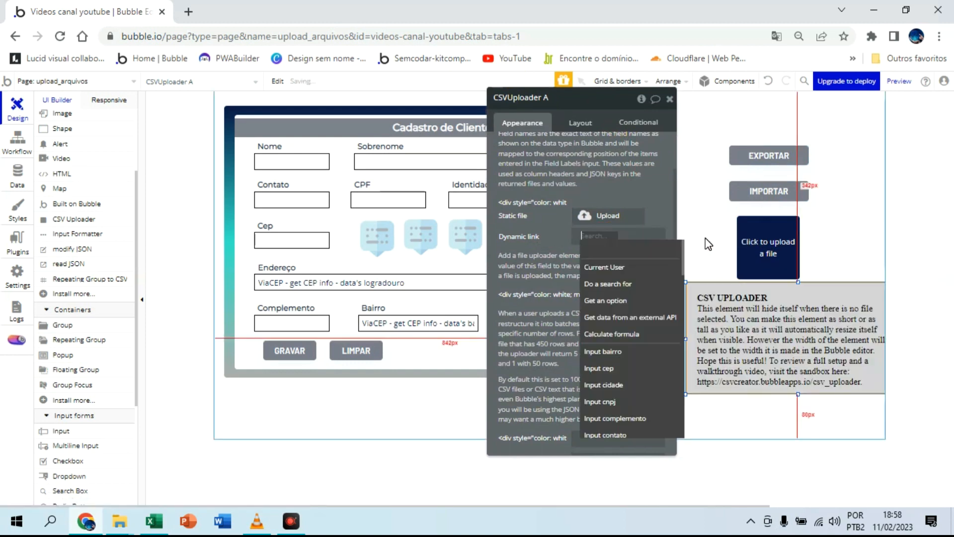
scroll(634, 364, down, 4)
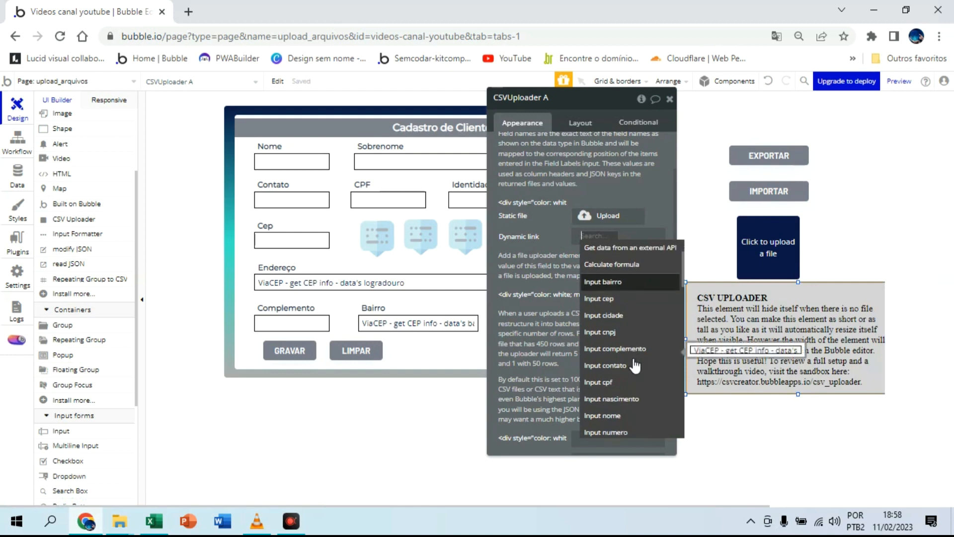
click(634, 361)
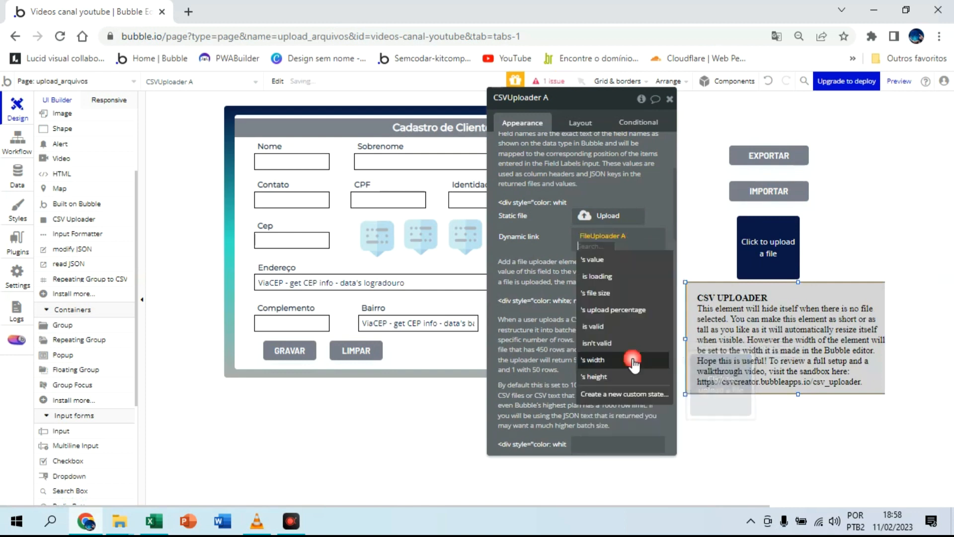
click(596, 260)
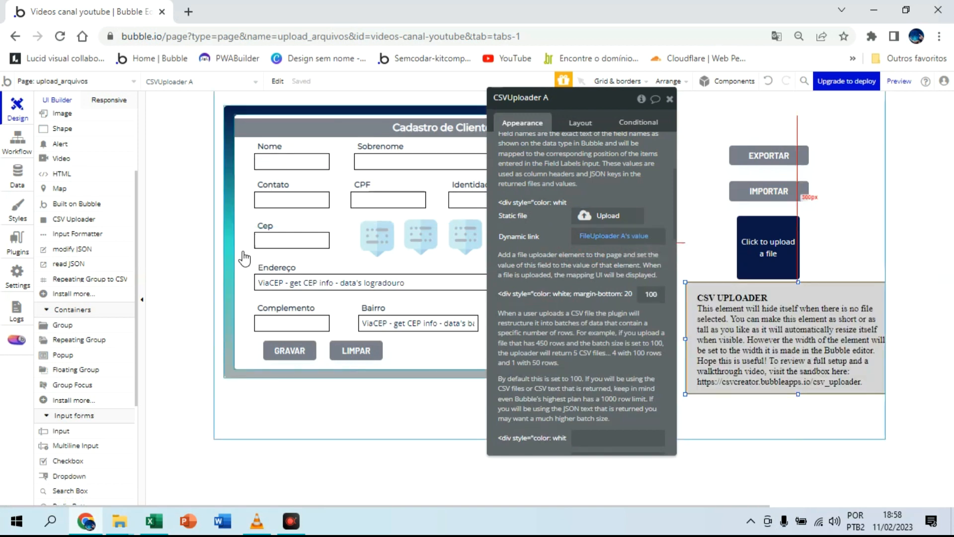
Step: Switch to the client spreadsheet in Excel and change the header in B1 to the single word sobrenome
click(154, 521)
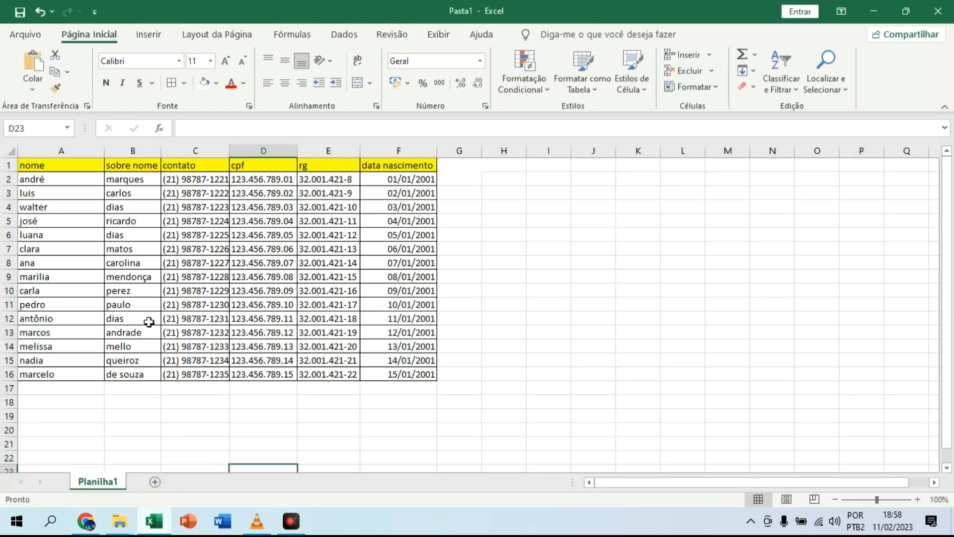
click(116, 159)
key(ctrl+Down)
key(ctrl+Up)
double_click(134, 165)
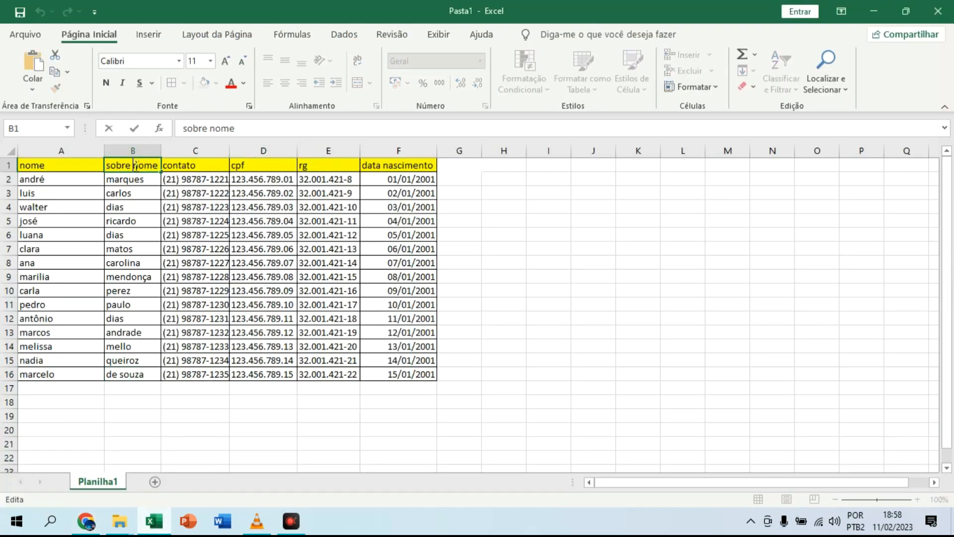
key(BackSpace)
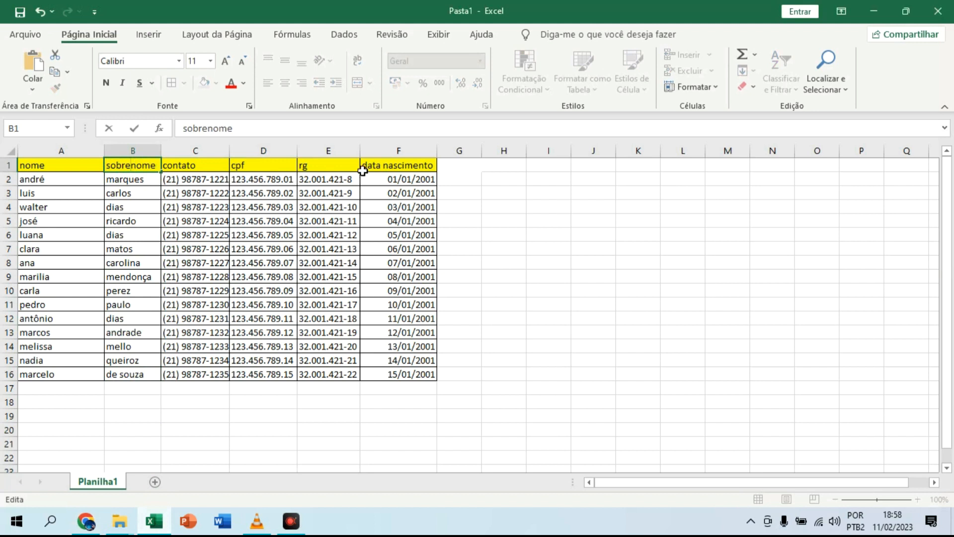
Step: Shorten the birth-date column header in F1 to nascimento
click(392, 167)
key(ctrl+Down)
key(ctrl+Up)
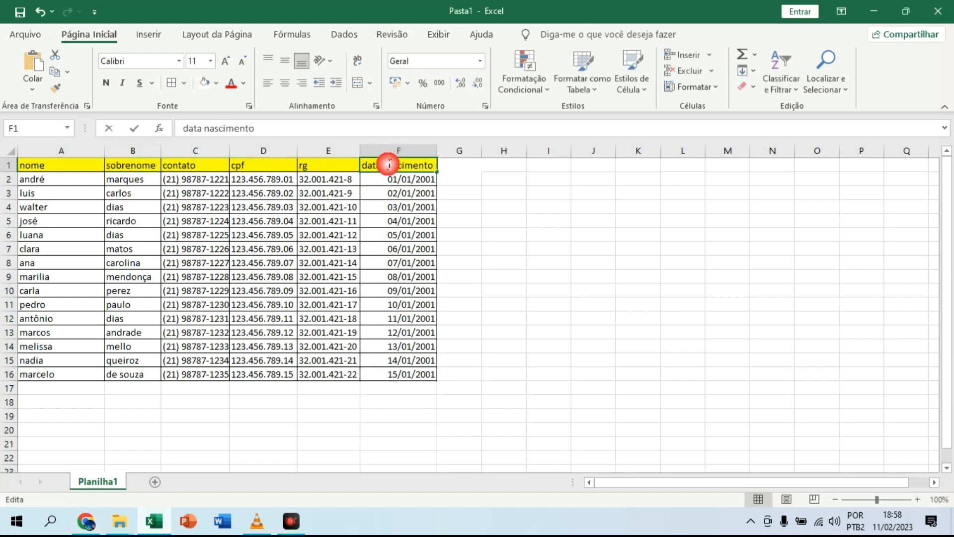
double_click(387, 165)
key(BackSpace)
key(BackSpace)
key(BackSpace)
key(BackSpace)
key(BackSpace)
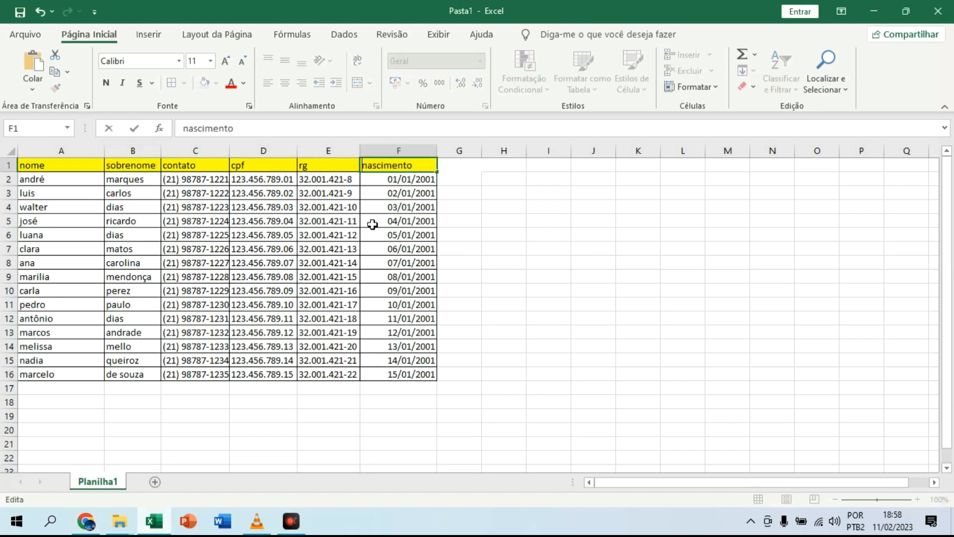
click(505, 250)
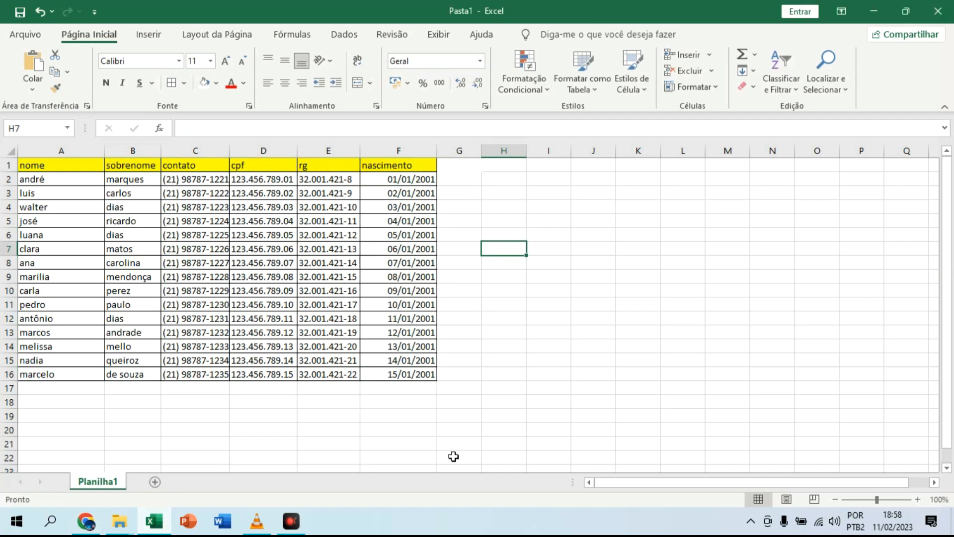
click(291, 521)
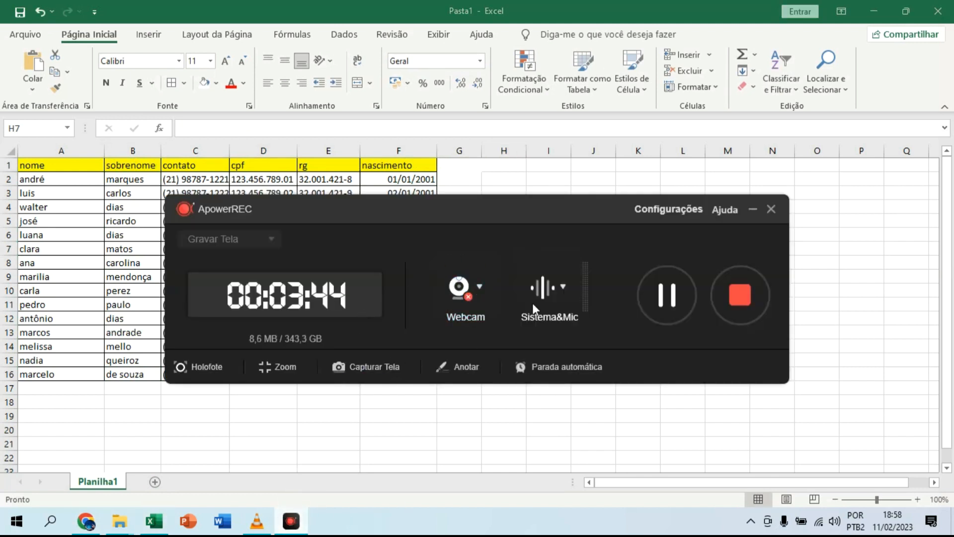
click(753, 209)
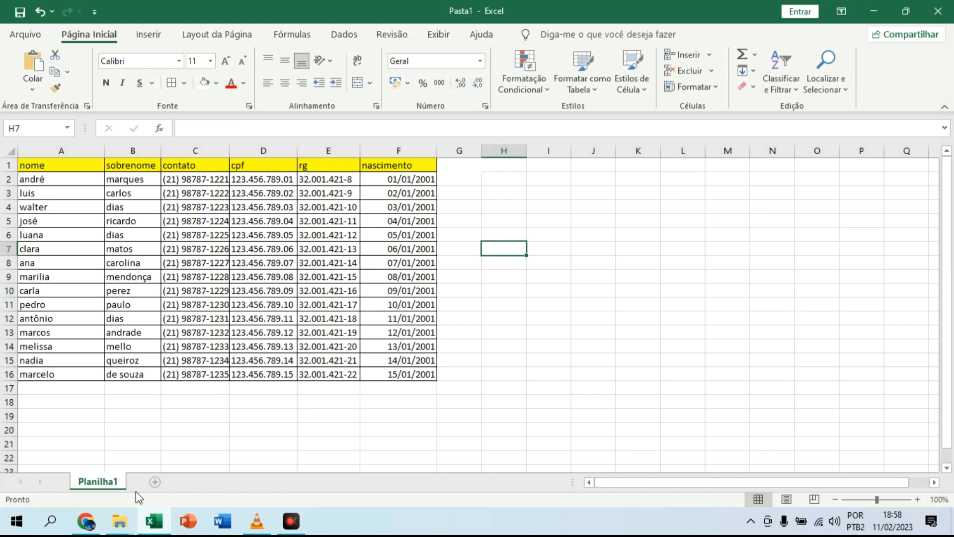
Step: Switch to Bubble in Chrome and create a text field named dados on the planilhas data type
click(86, 521)
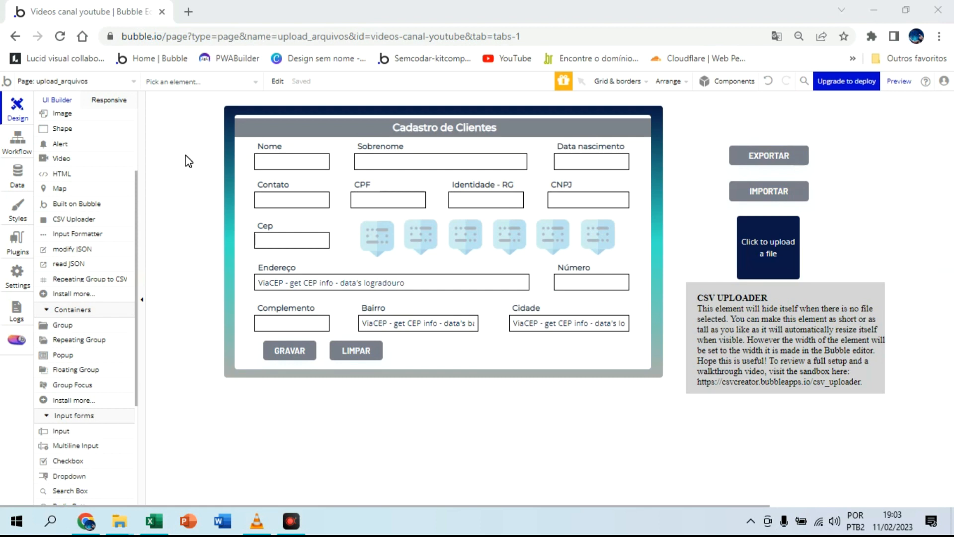
click(22, 177)
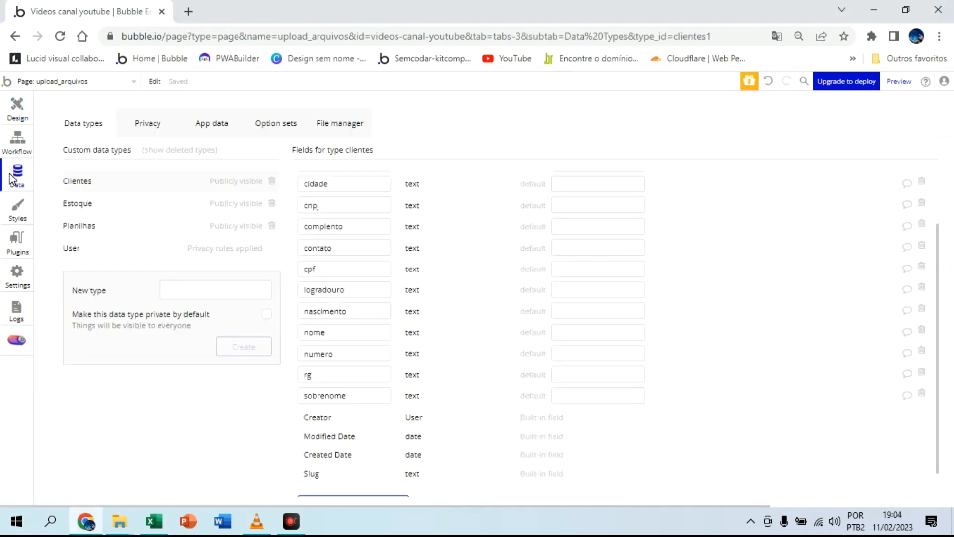
click(91, 228)
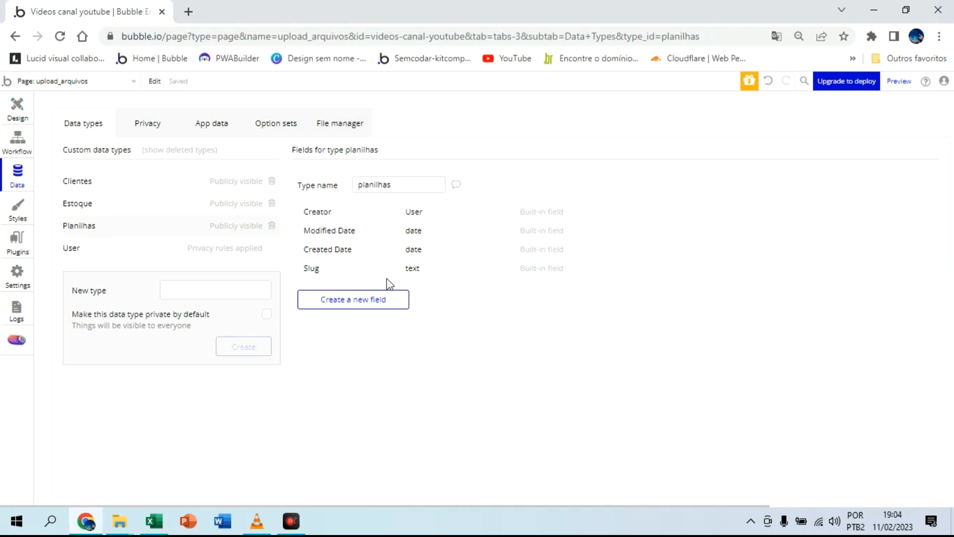
click(352, 304)
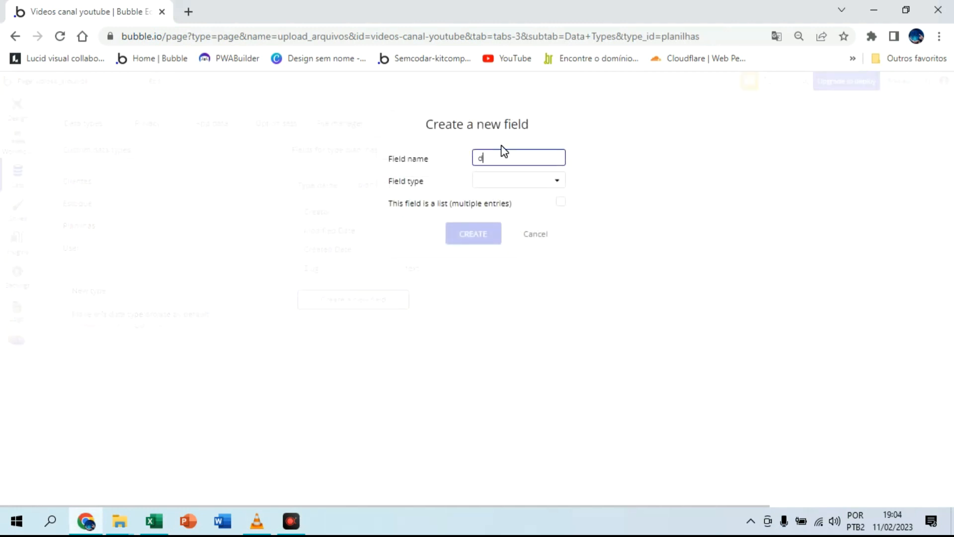
text(dados)
click(517, 181)
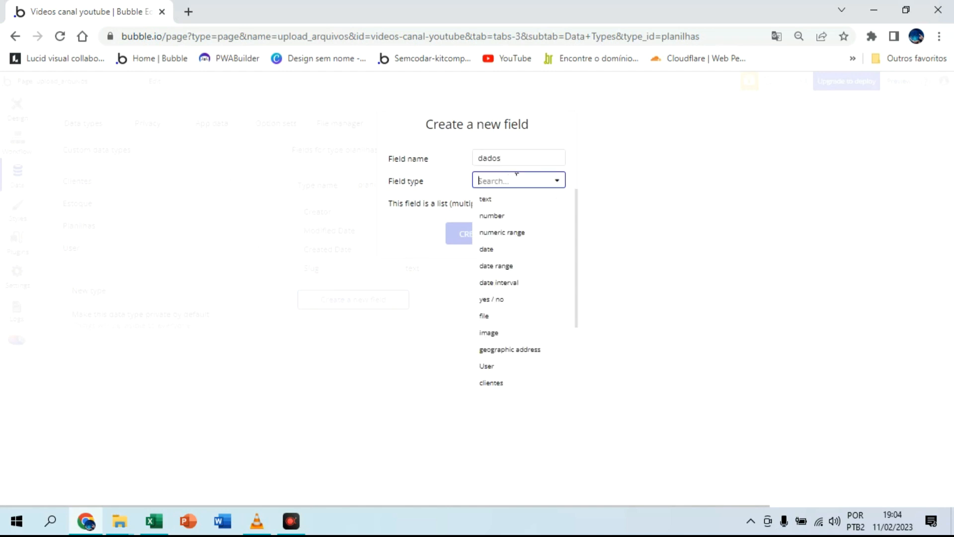
click(505, 199)
click(475, 232)
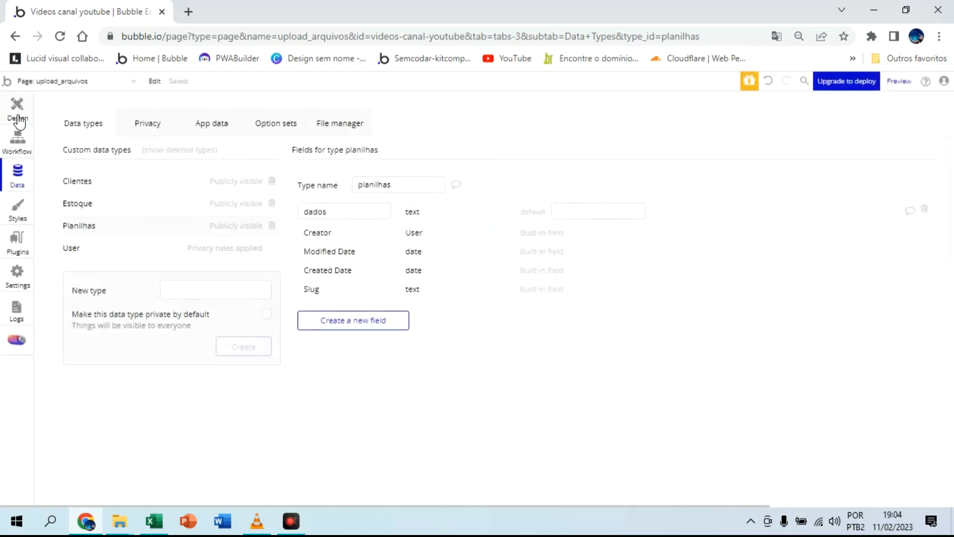
Step: Add a workflow event on the upload_arquivos page for when a CSV Uploader generates a new file
click(18, 143)
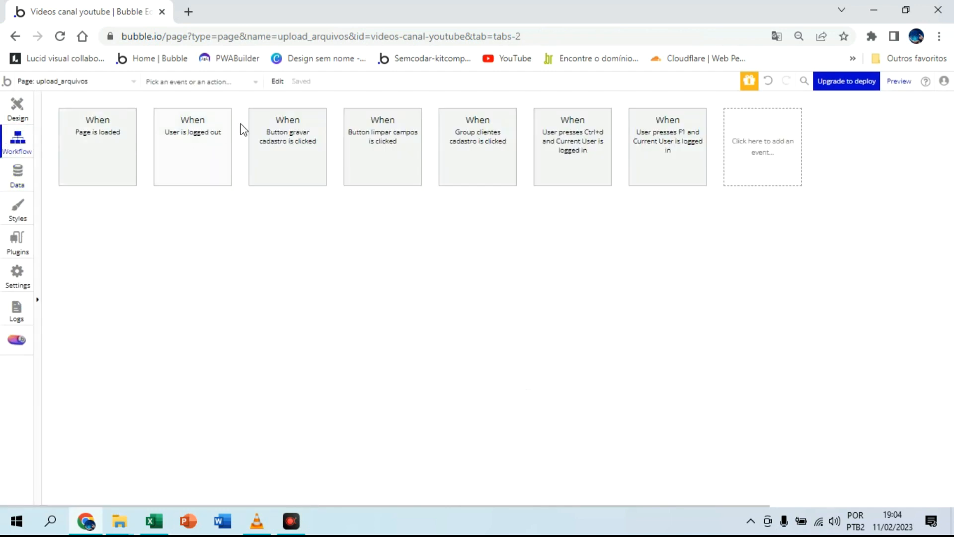
click(738, 150)
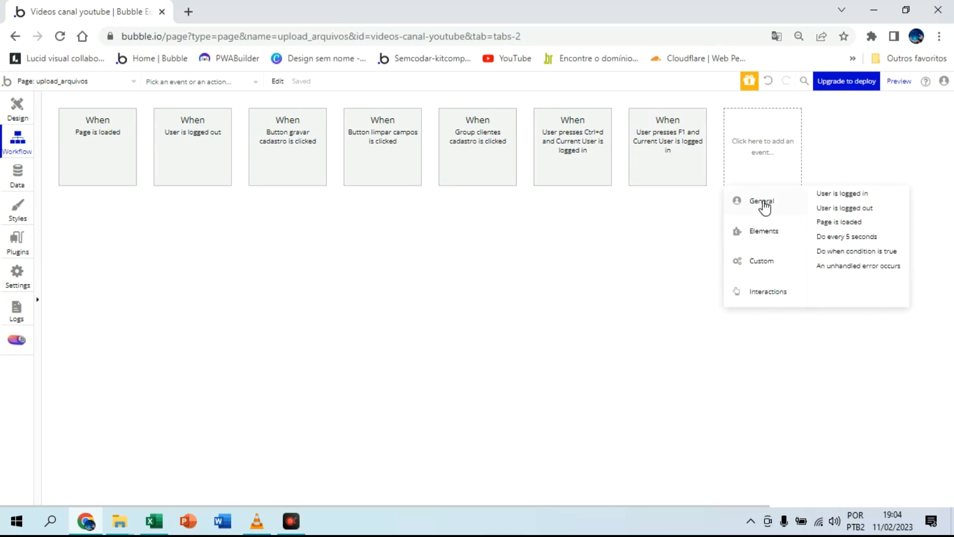
mouse_move(764, 232)
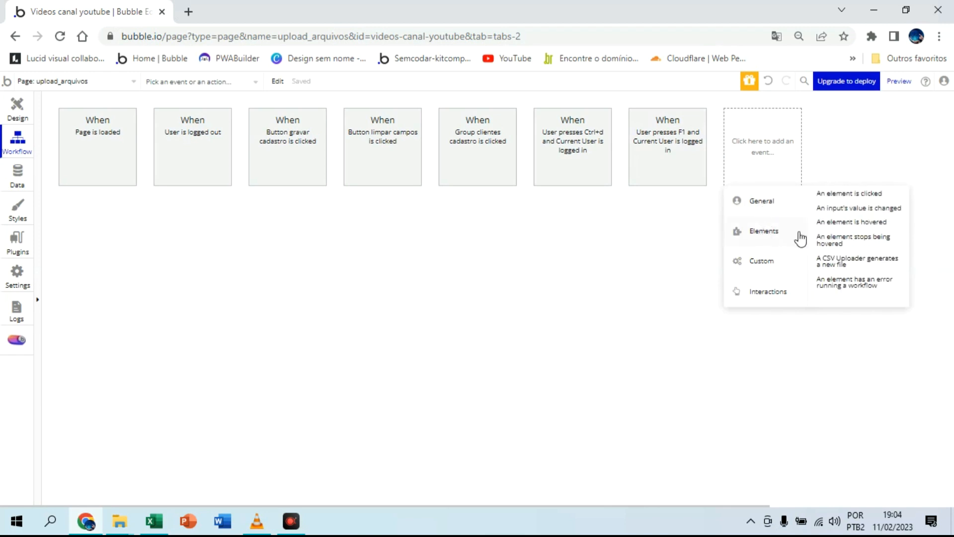
click(852, 269)
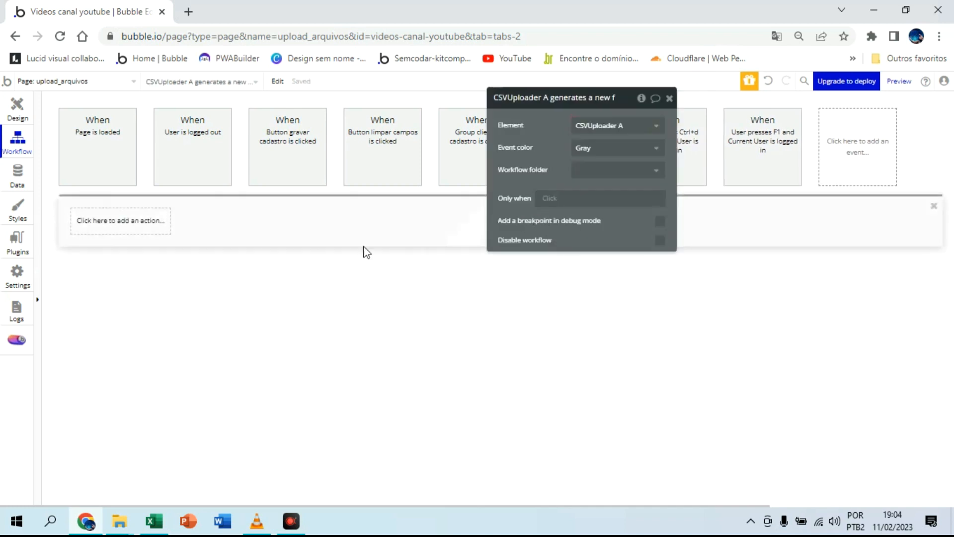
Step: Add a Create a new thing action to the CSV Uploader workflow with planilhas as its type
click(156, 221)
mouse_move(128, 302)
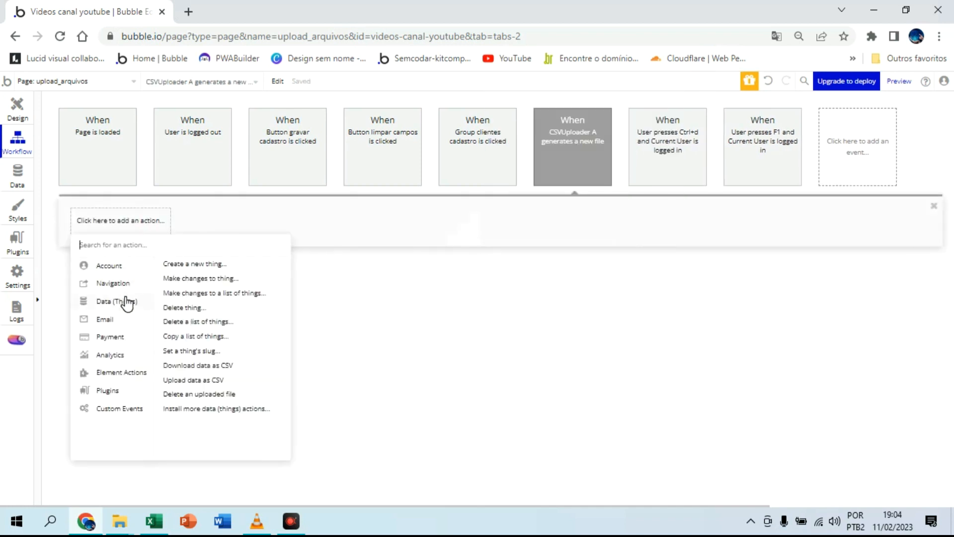
click(198, 266)
click(612, 125)
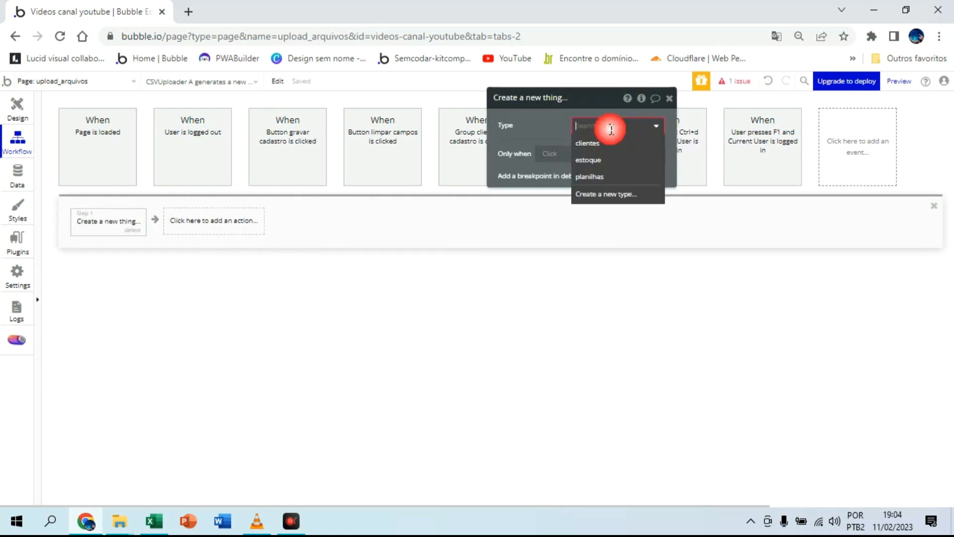
click(614, 175)
Step: Set the new planilhas record's dados field to This CSVUploader's List of JSON text
click(604, 158)
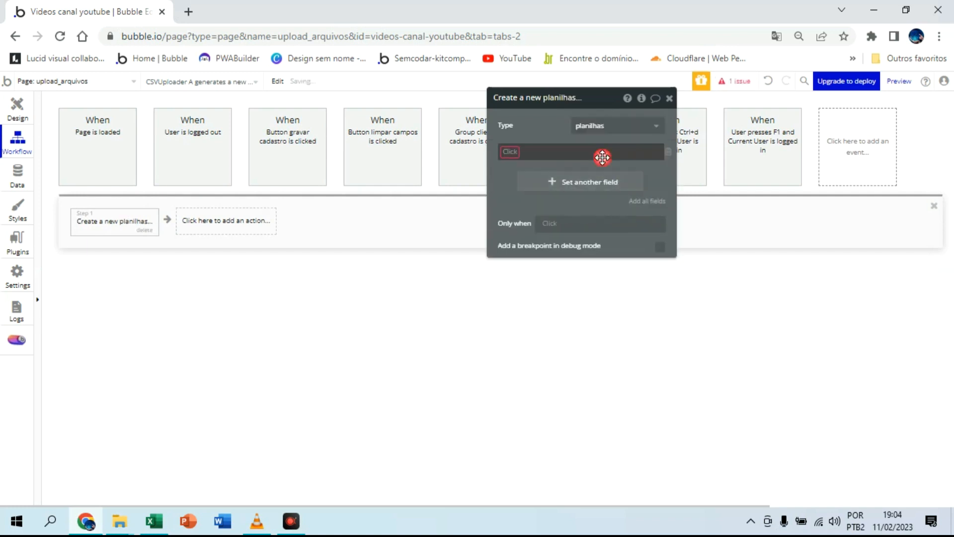
click(510, 154)
click(513, 166)
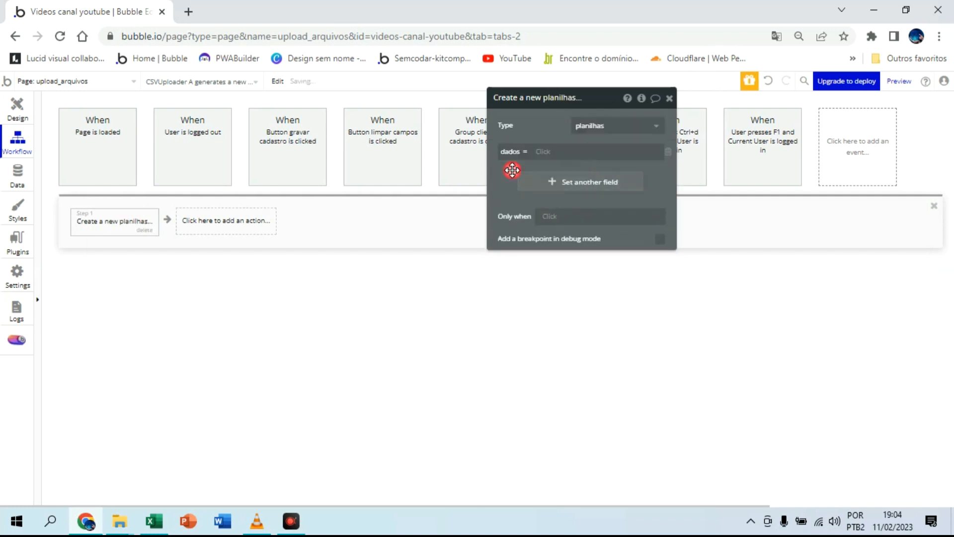
click(541, 152)
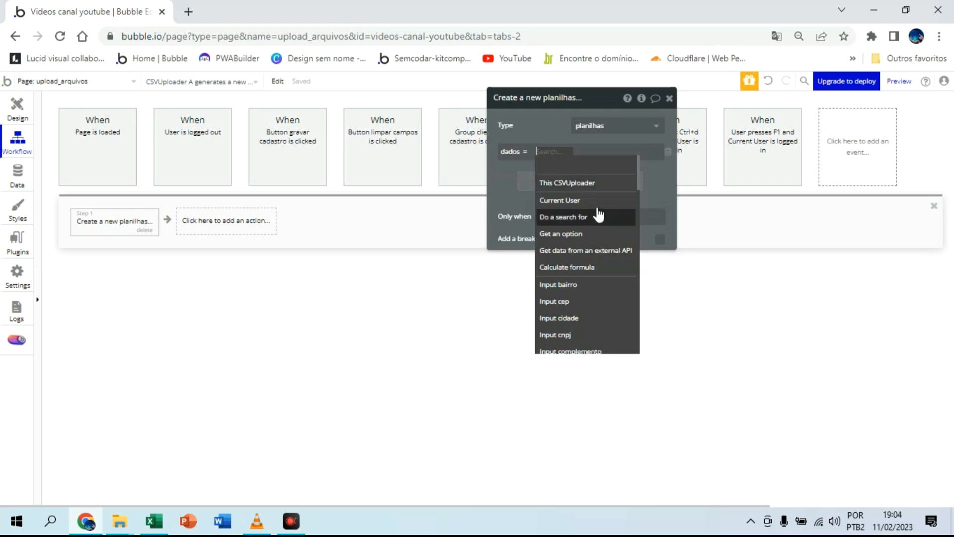
click(595, 183)
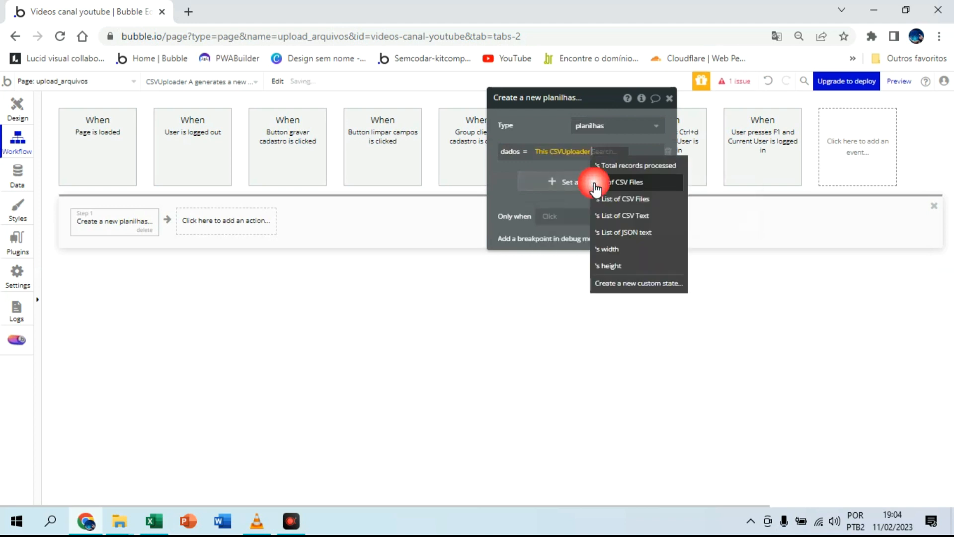
click(638, 231)
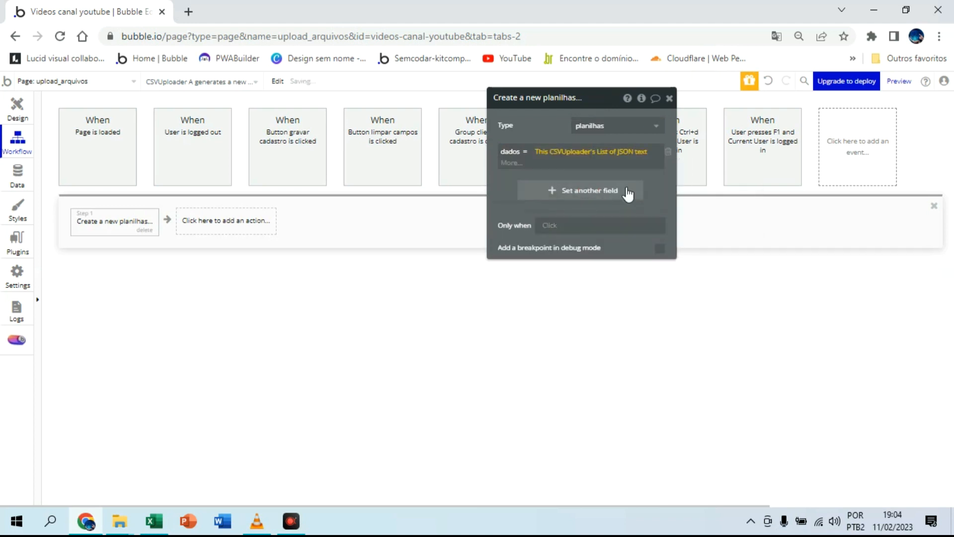
click(508, 195)
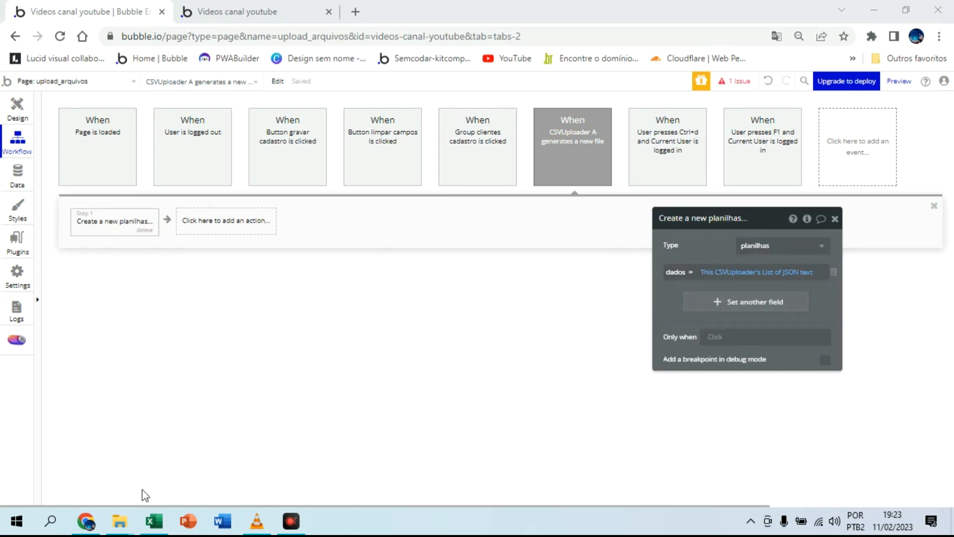
Step: Switch to Excel and save the client sheet as CSV (separado por vírgulas), replacing Cadastro clientes in the Videos aulas canal folder
click(154, 521)
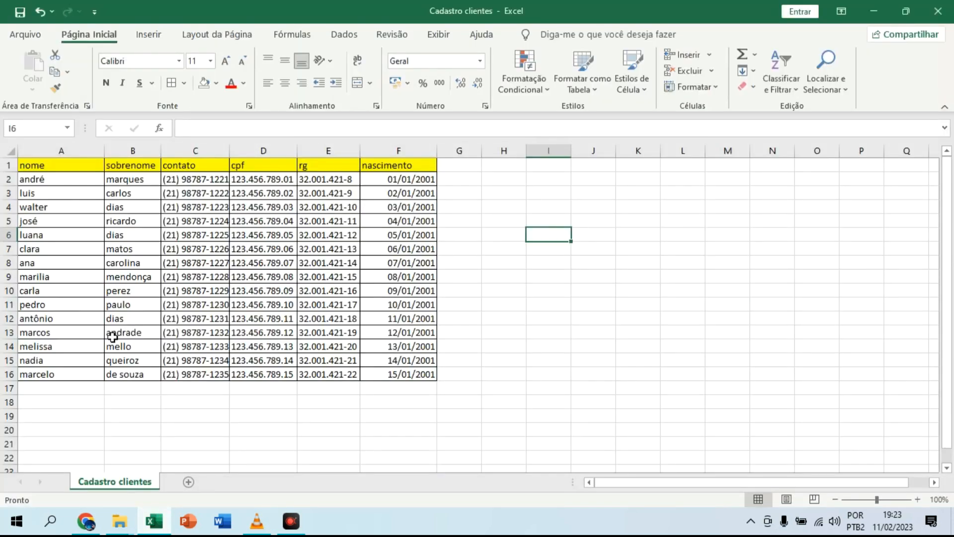
click(42, 40)
click(61, 219)
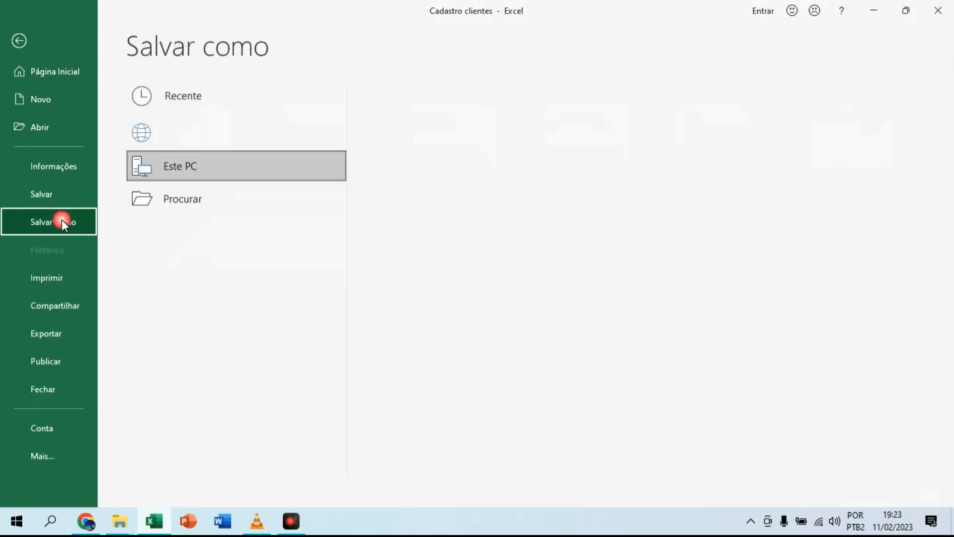
click(428, 158)
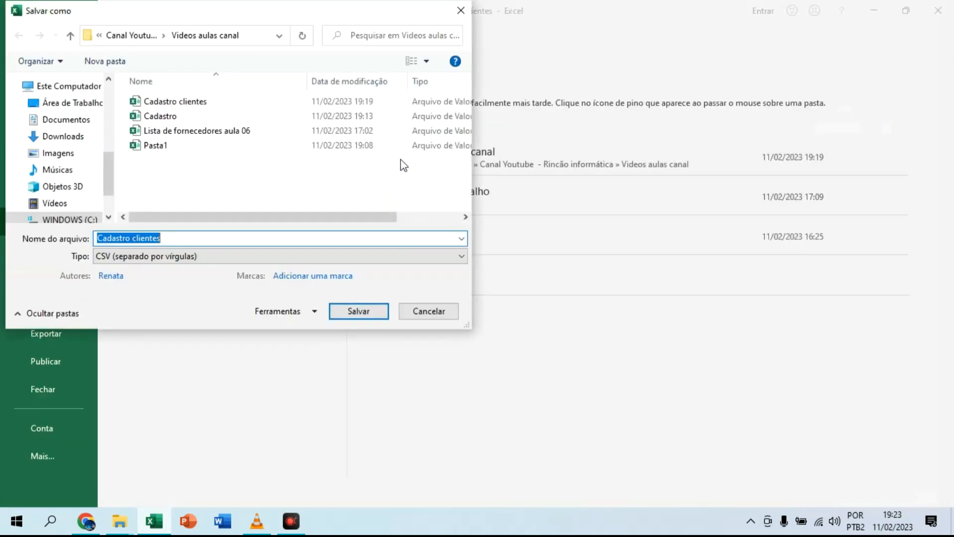
double_click(180, 105)
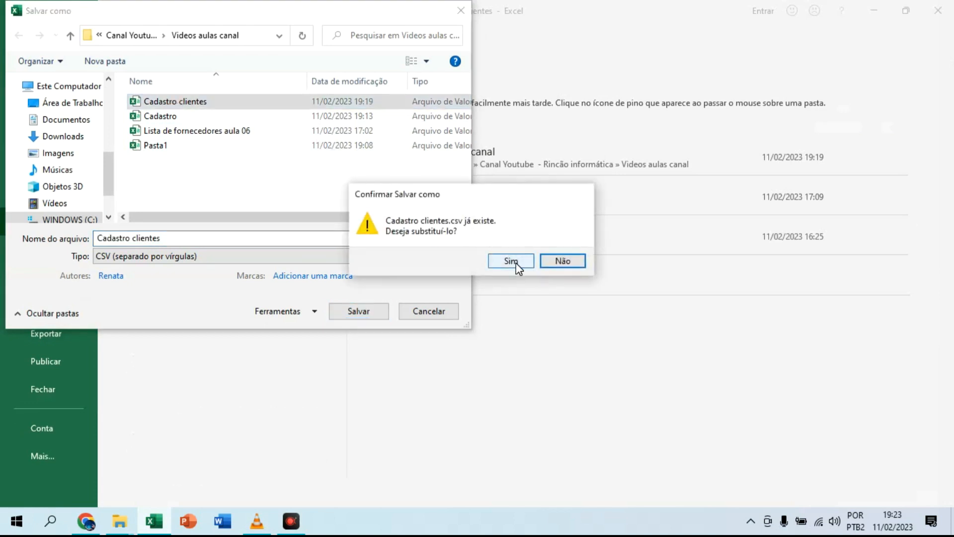
click(512, 261)
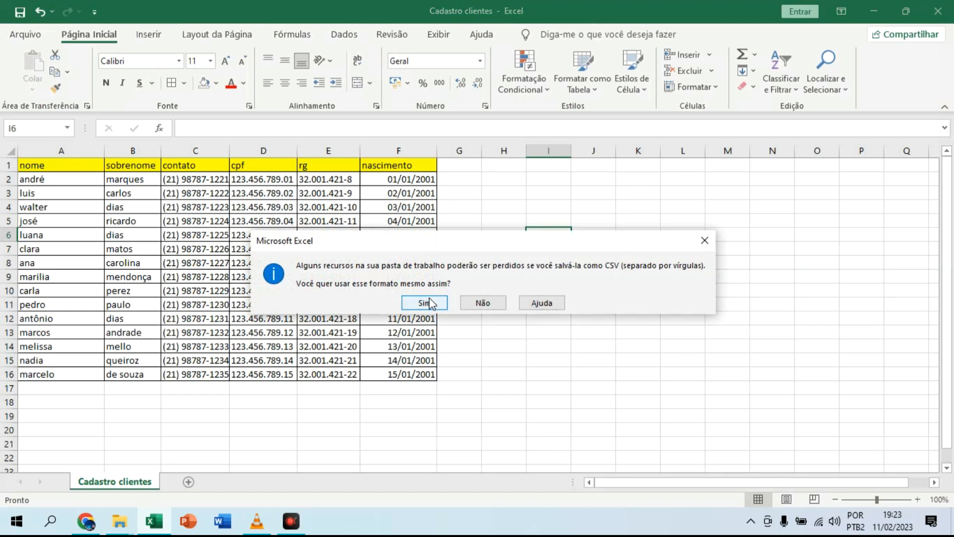
click(430, 303)
Step: Switch to Chrome and load the Cadastro clientes CSV into the file uploader on the running upload_arquivos page
click(94, 520)
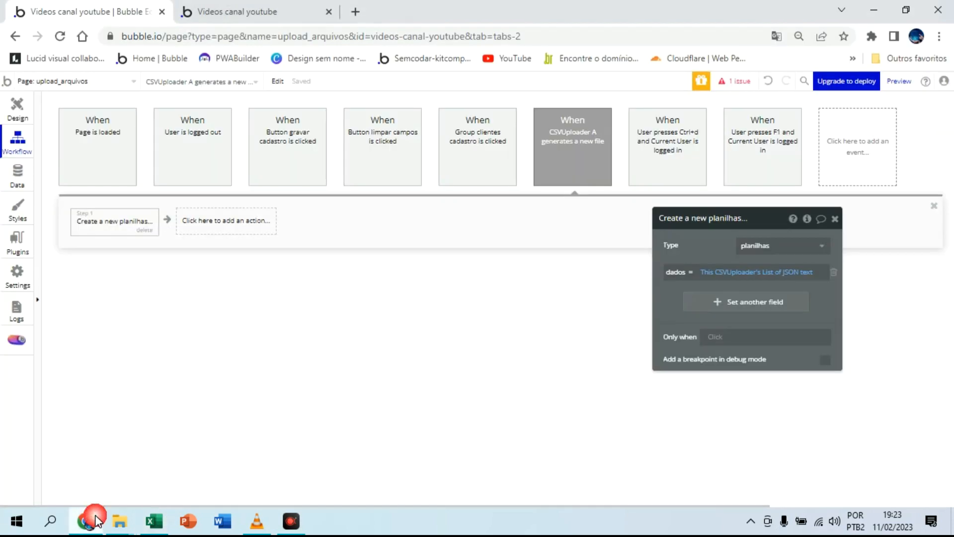
click(17, 107)
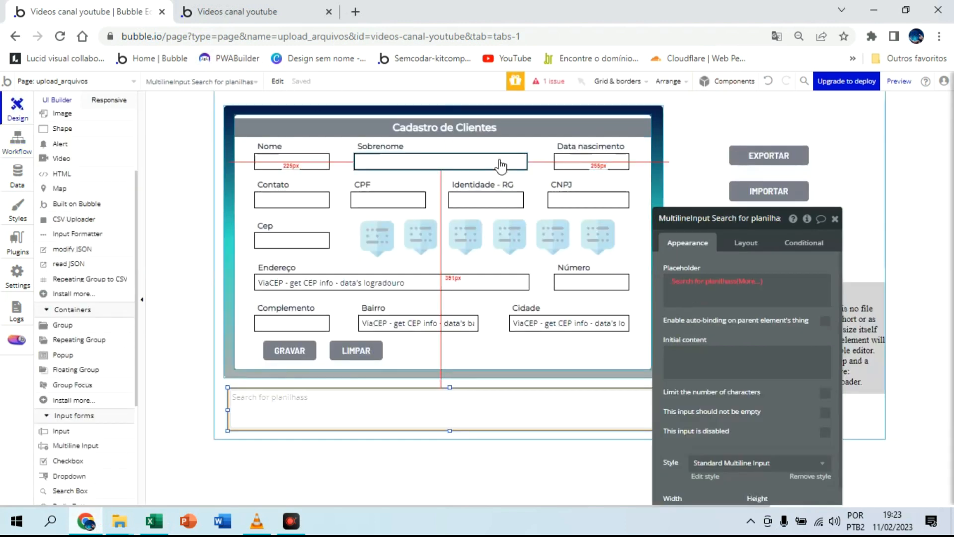
click(835, 219)
click(276, 11)
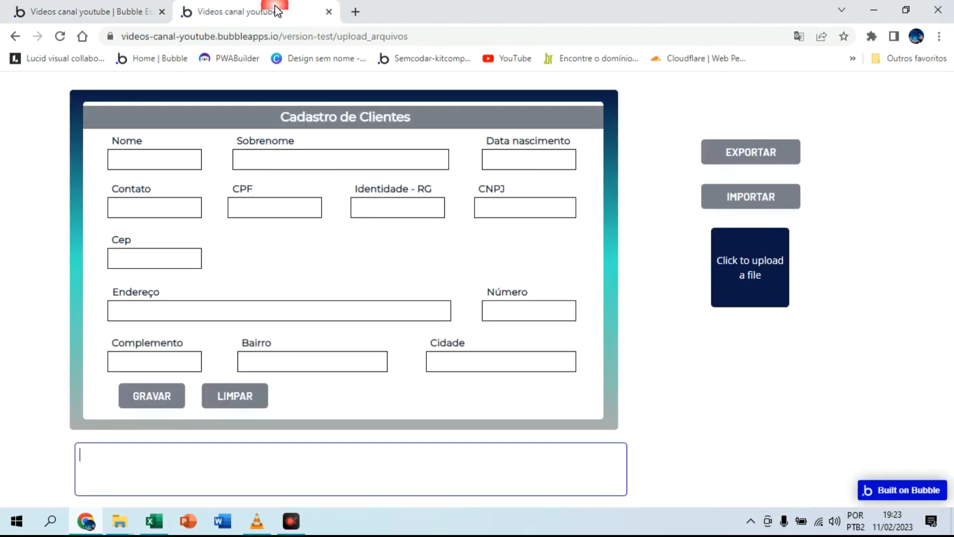
click(758, 268)
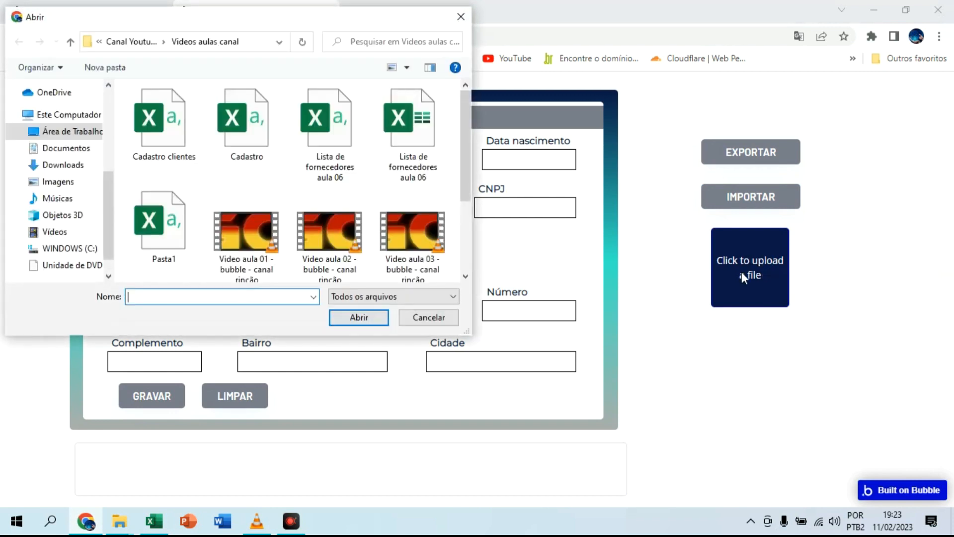
double_click(184, 130)
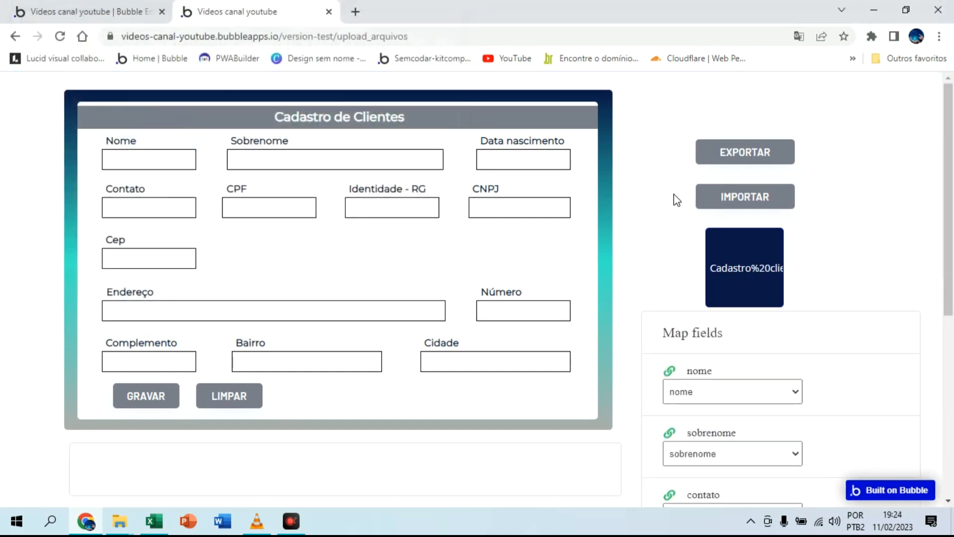
Step: Review the mapping of the nome, sobrenome, contato, cpf, rg and nascimento columns and upload the file, leaving the blank column ignored
scroll(676, 208, down, 3)
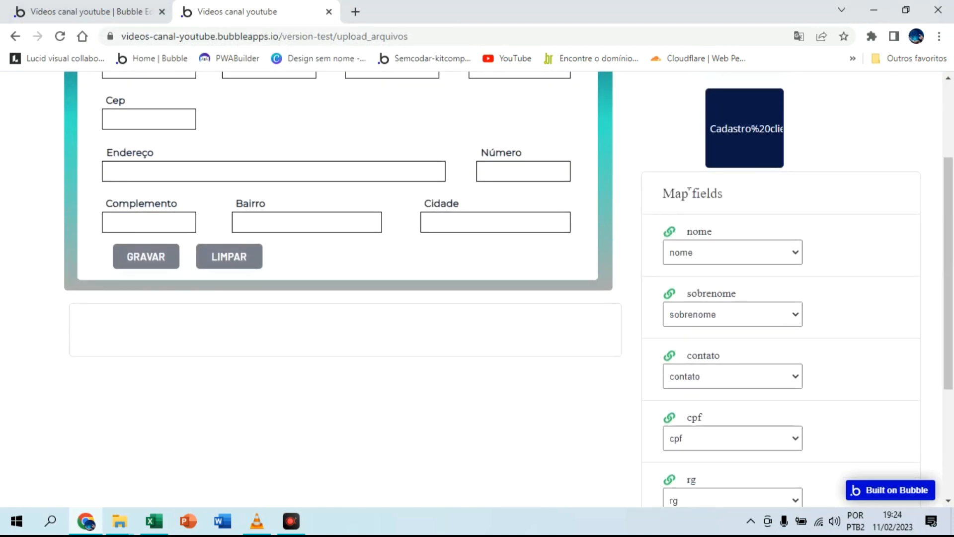
scroll(689, 191, down, 4)
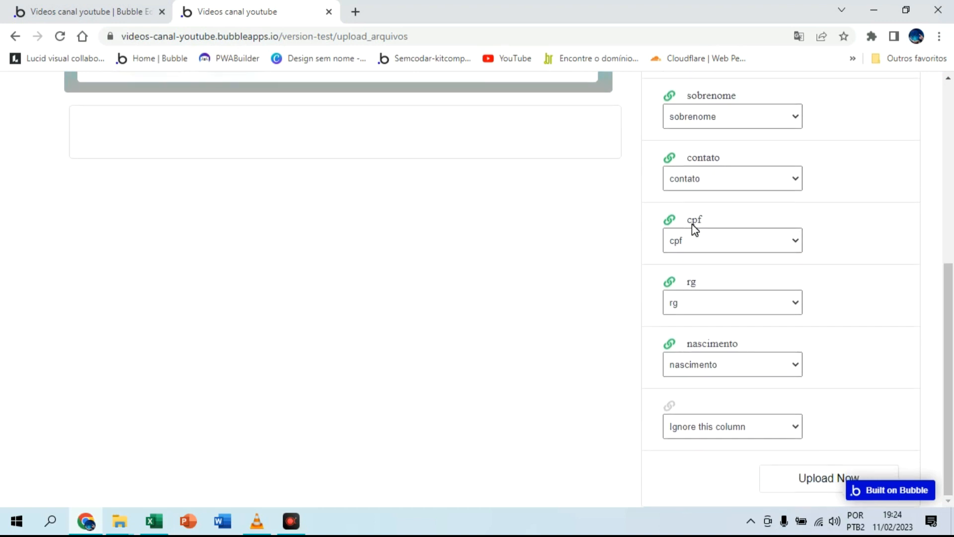
scroll(780, 323, up, 3)
scroll(791, 348, down, 3)
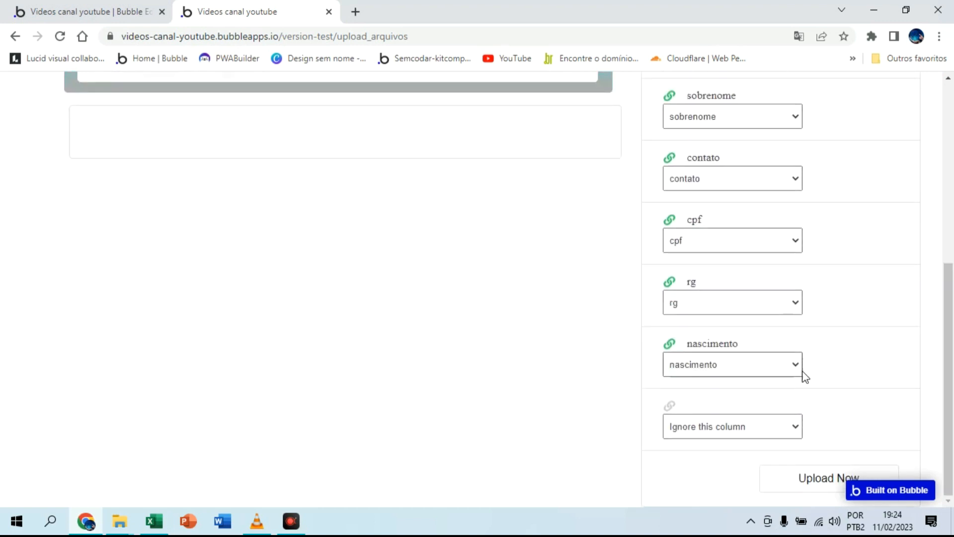
click(817, 480)
Step: Check the All planilhas app data in the Bubble editor for the JSON saved in the dados field
click(111, 9)
click(17, 174)
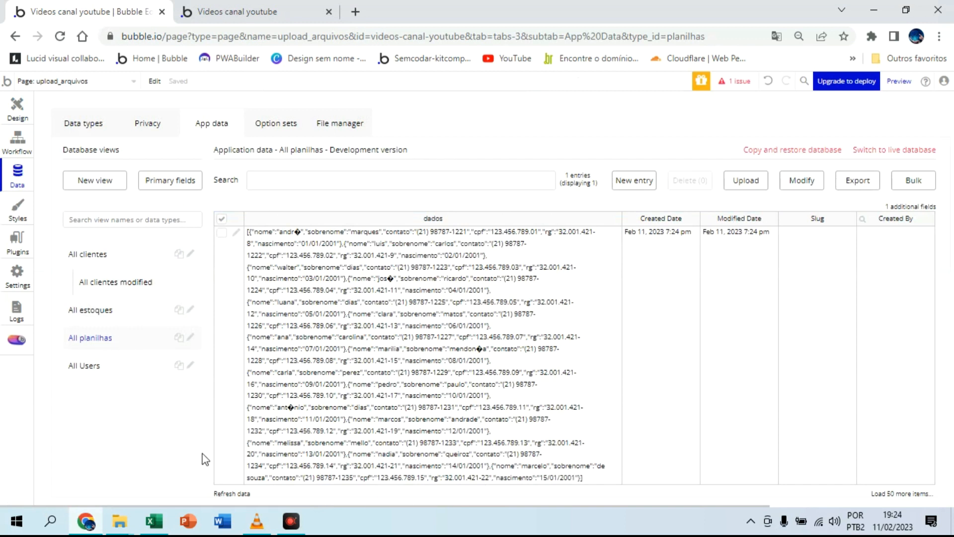
click(278, 176)
click(267, 201)
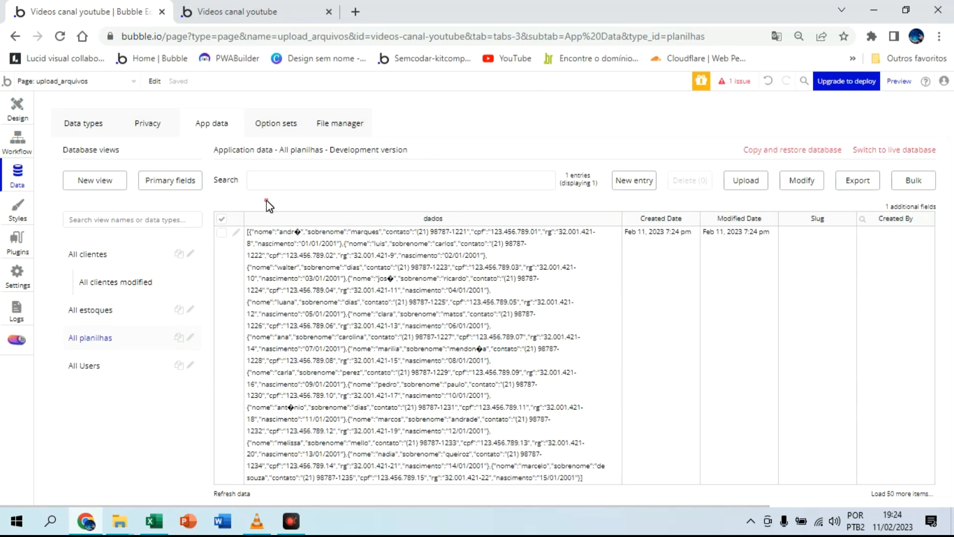
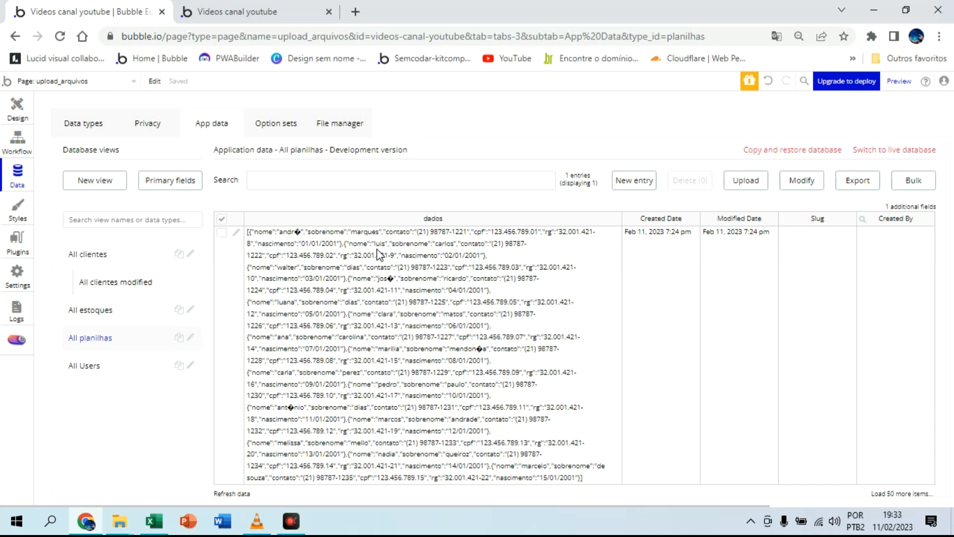
Step: Return to the page design, add a second read JSON element above the EXPORTAR button and set its key to dados
click(25, 114)
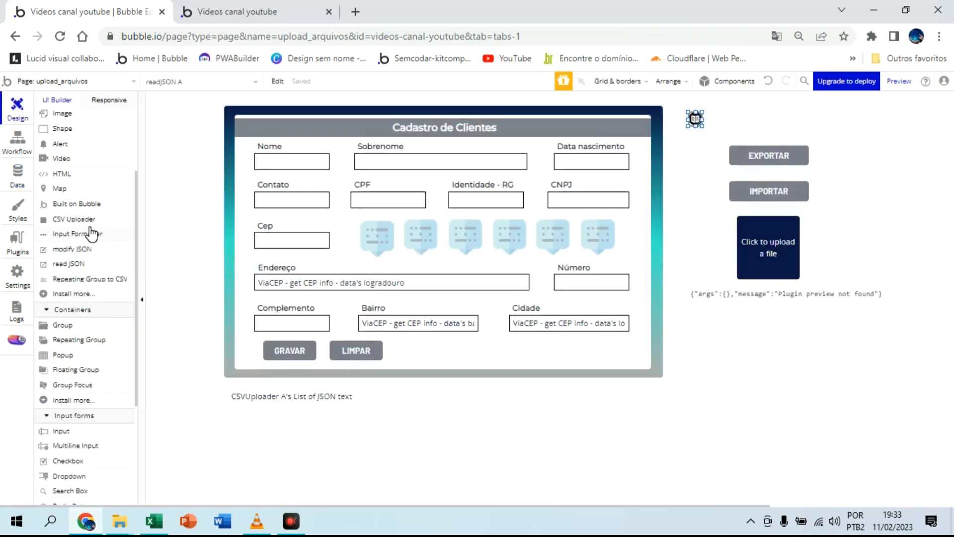
click(69, 264)
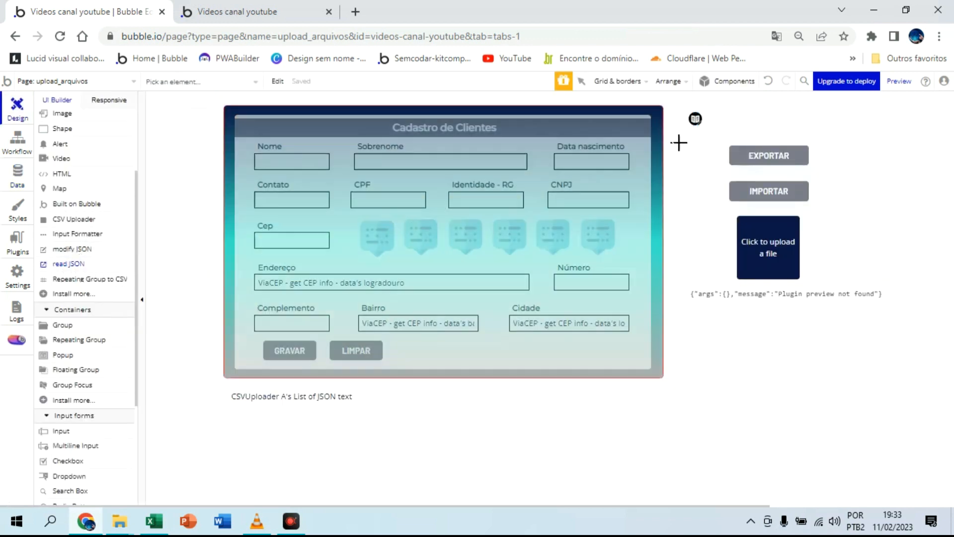
click(739, 107)
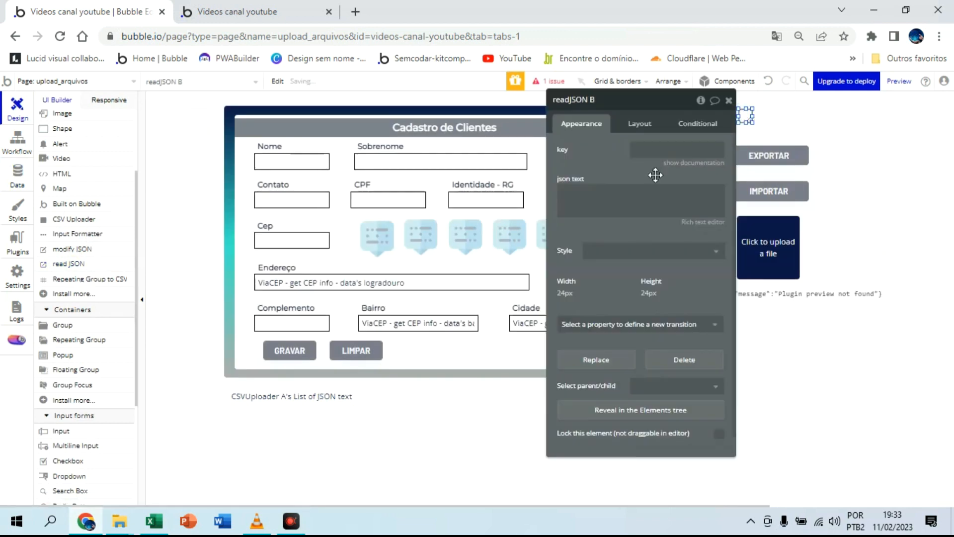
click(647, 151)
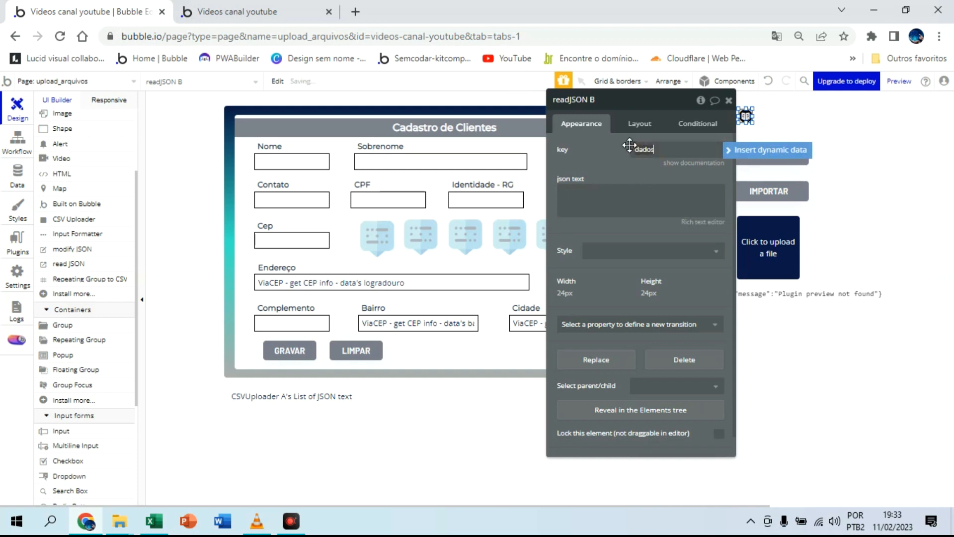
click(600, 160)
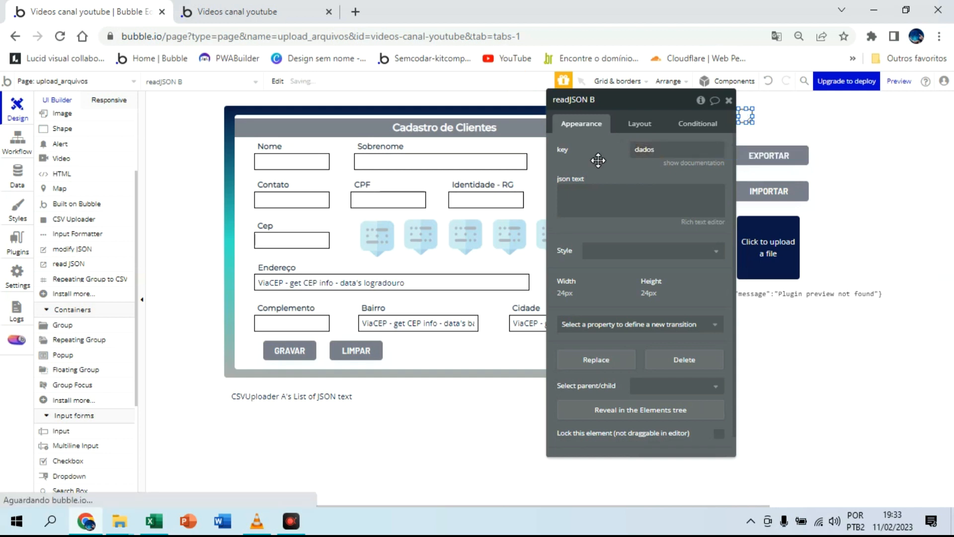
Step: Fill the new read JSON element's JSON text with {"dados"} followed by the dados of the last item from a planilhas search
click(601, 190)
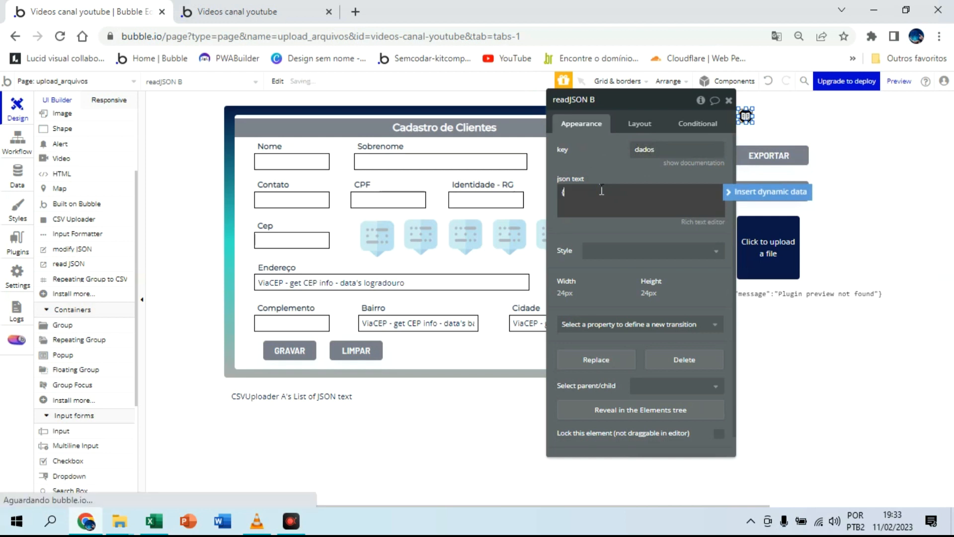
text(dos)
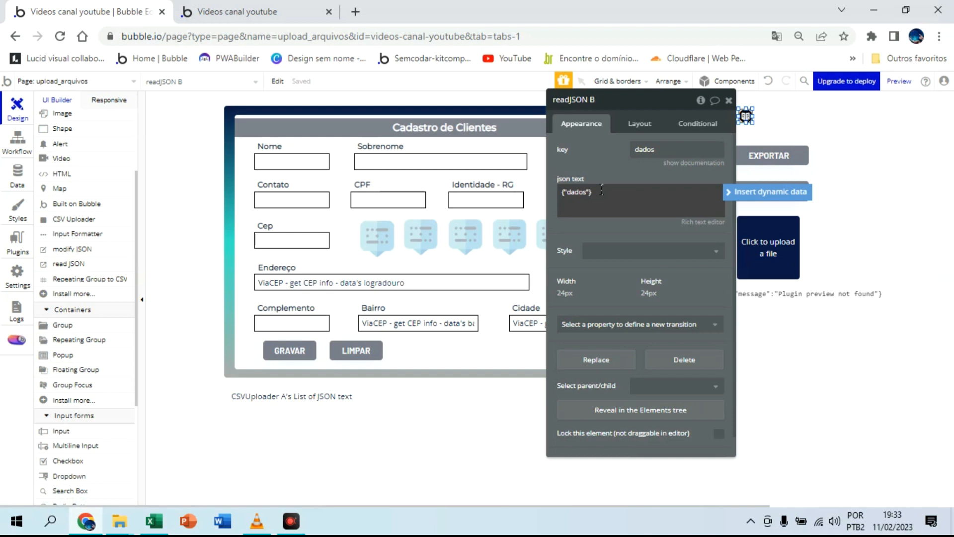
click(758, 193)
click(642, 242)
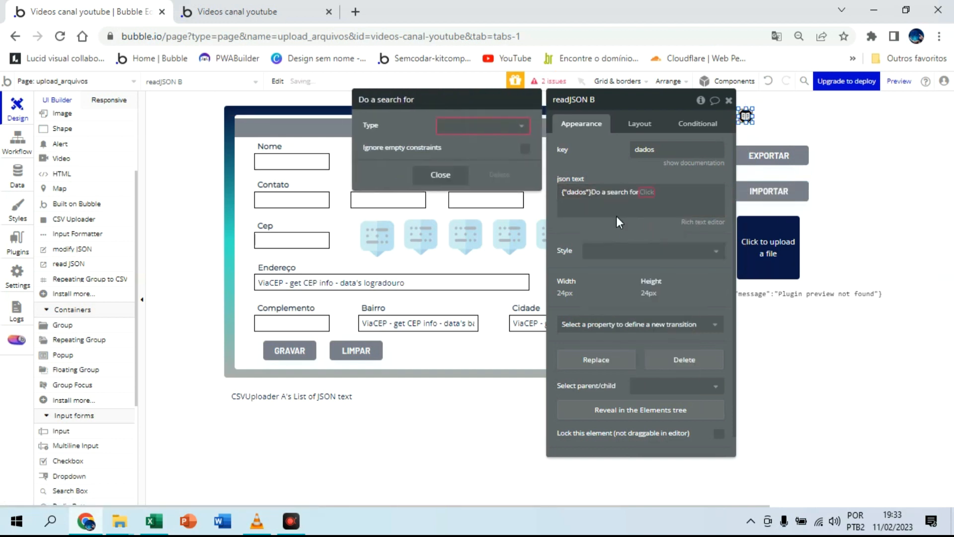
click(512, 127)
click(480, 193)
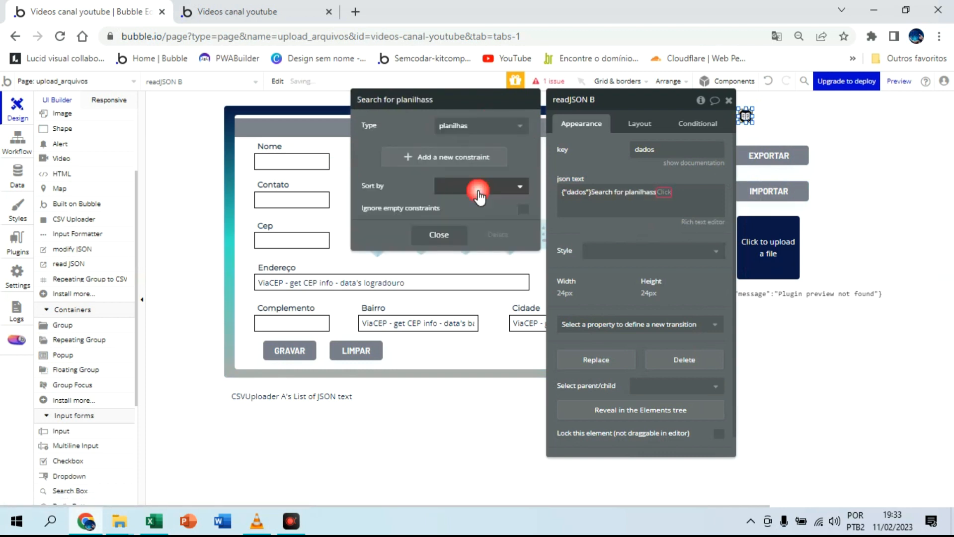
click(666, 194)
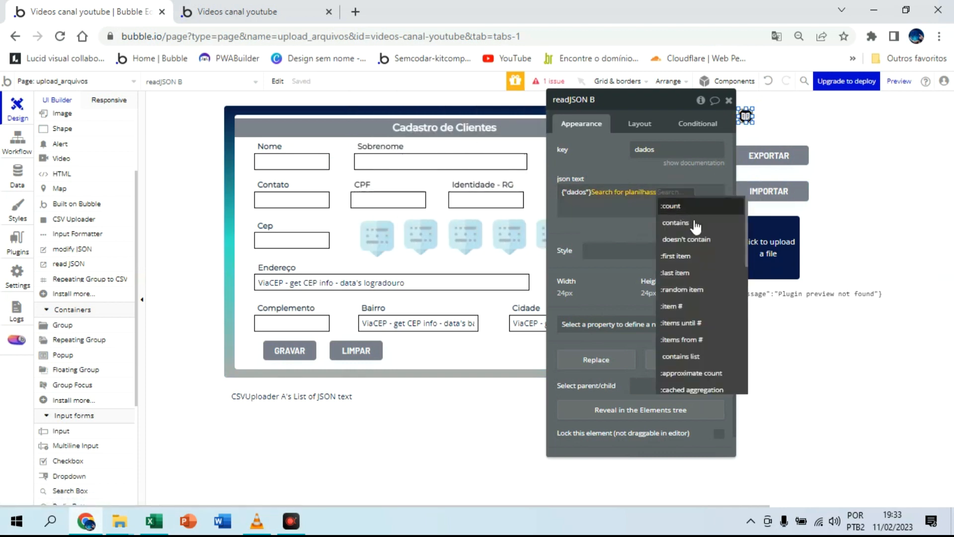
click(688, 273)
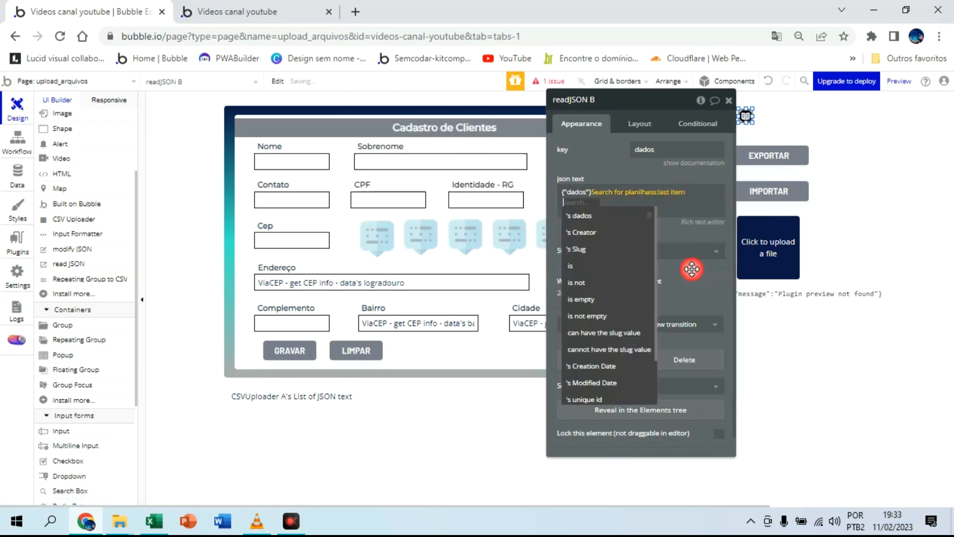
click(621, 216)
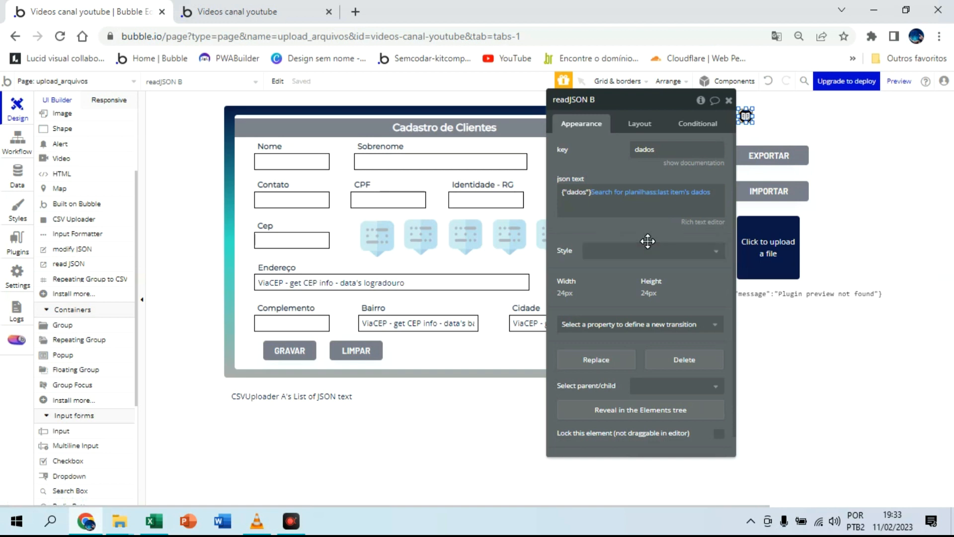
Step: Move the closing brace in the JSON text so it follows the planilhas search expression
click(602, 209)
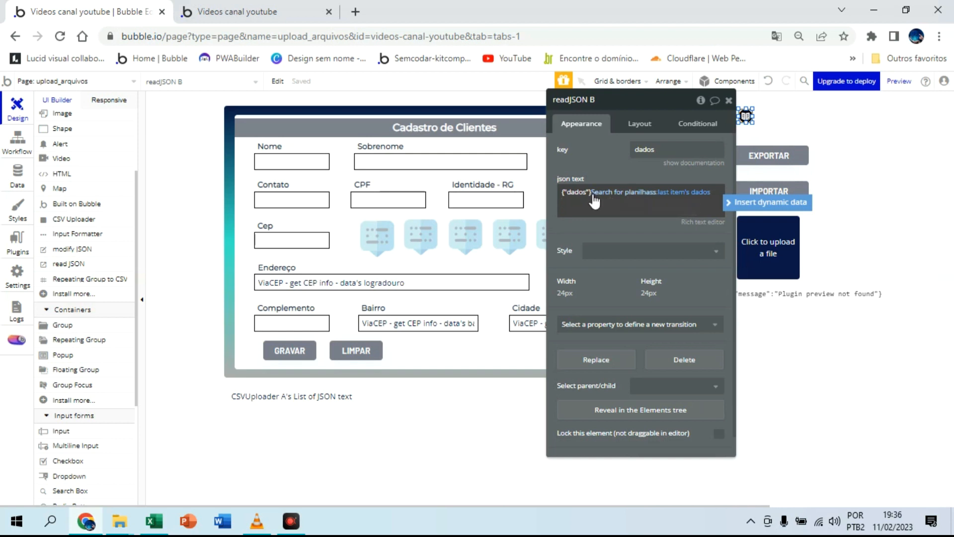
double_click(591, 193)
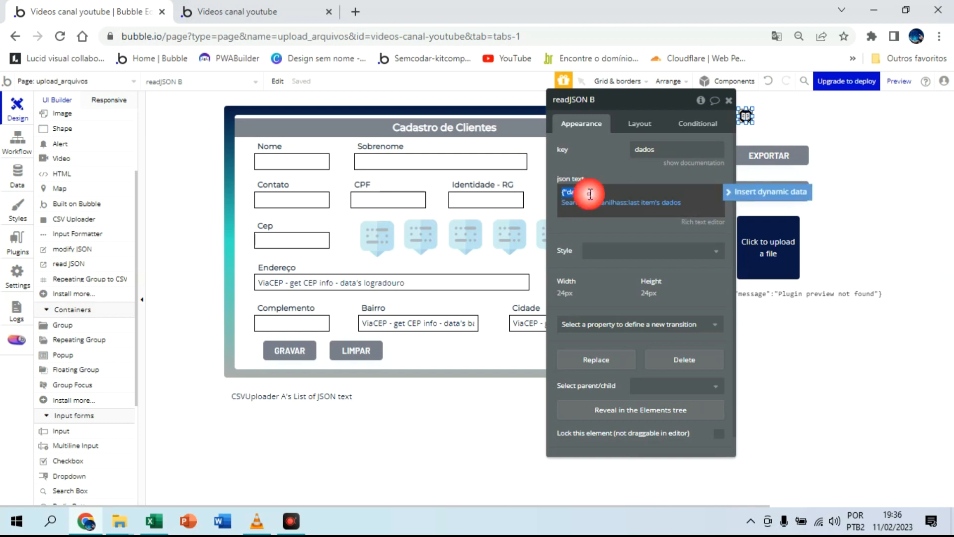
click(594, 194)
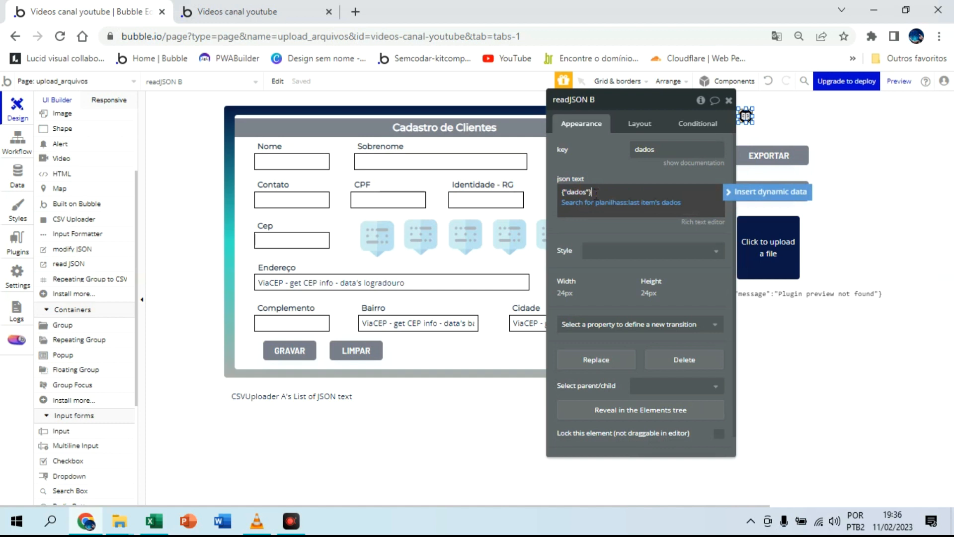
click(695, 198)
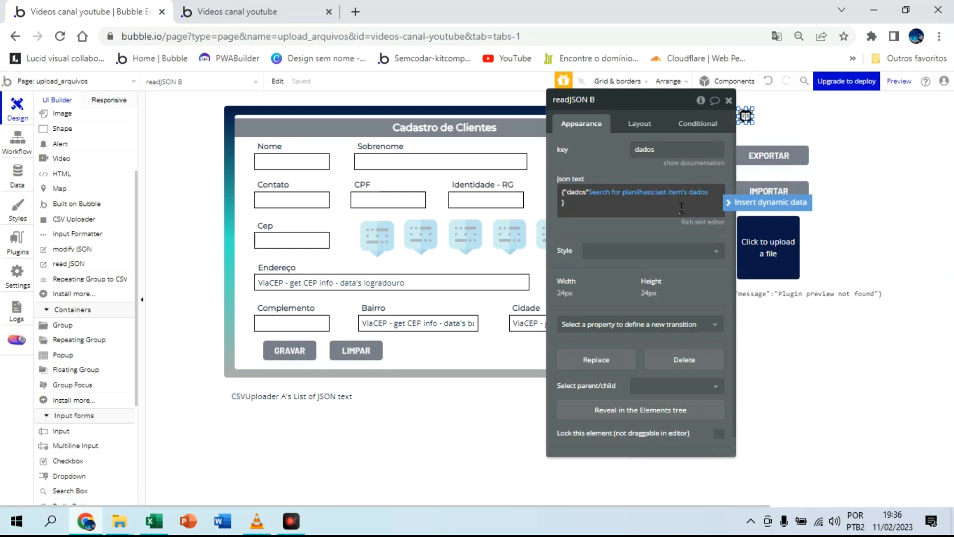
key(Return)
key(BackSpace)
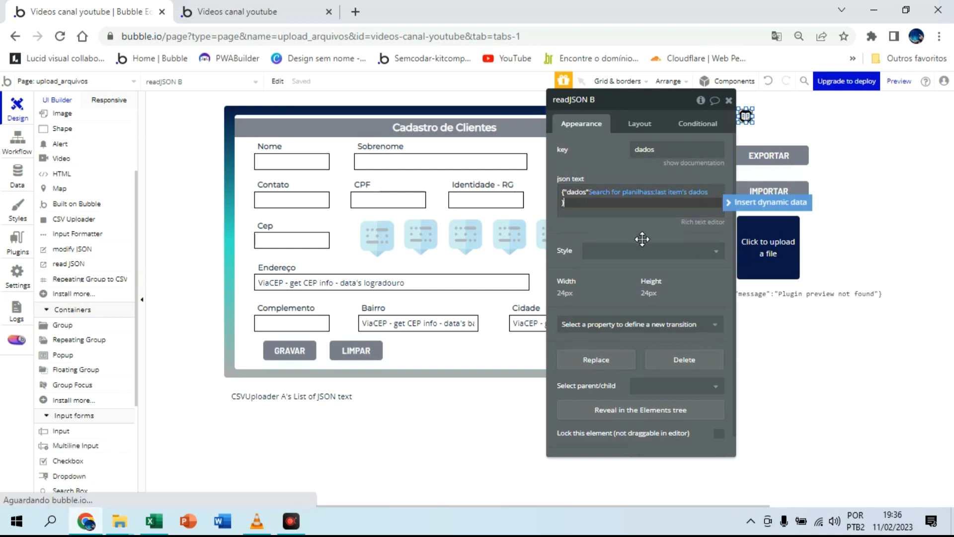
key(BackSpace)
click(642, 239)
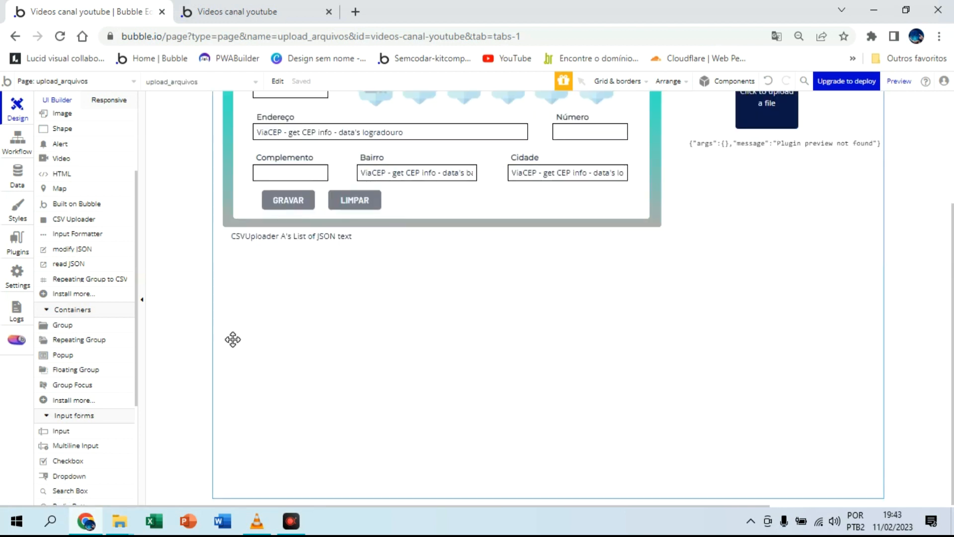
Step: Draw a repeating group about 537 by 370 px below the CSVUploader text, with text as its type of content
drag(108, 353, 176, 296)
mouse_move(239, 256)
mouse_down()
mouse_move(273, 362)
mouse_move(507, 401)
mouse_move(575, 434)
mouse_move(529, 461)
mouse_move(534, 467)
mouse_up()
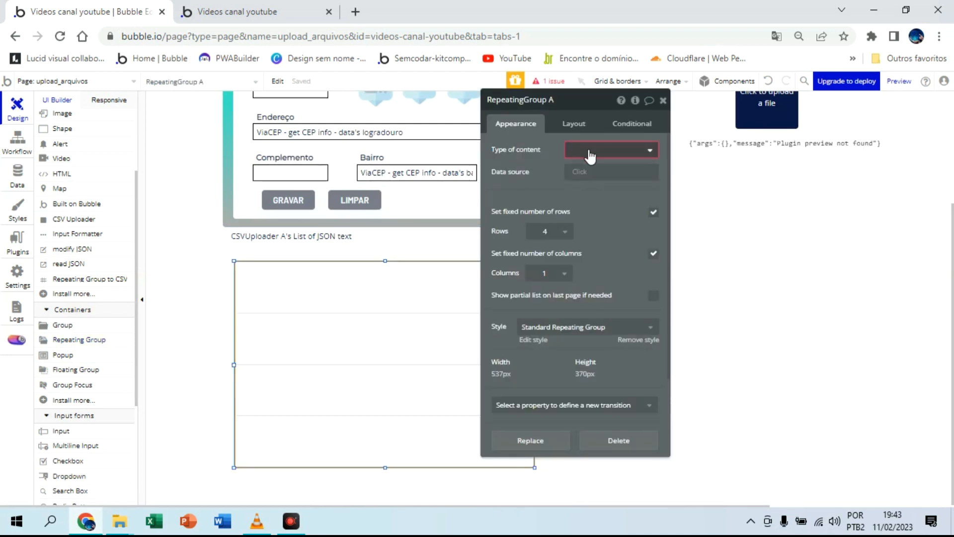
click(591, 156)
click(589, 277)
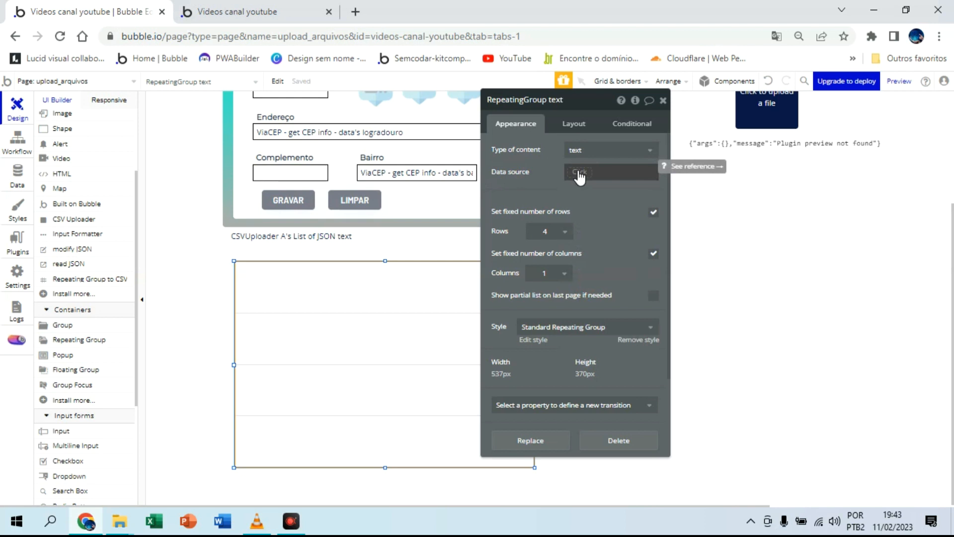
Step: Set the repeating group's data source to readJSON A's get list of JSON texts
click(580, 174)
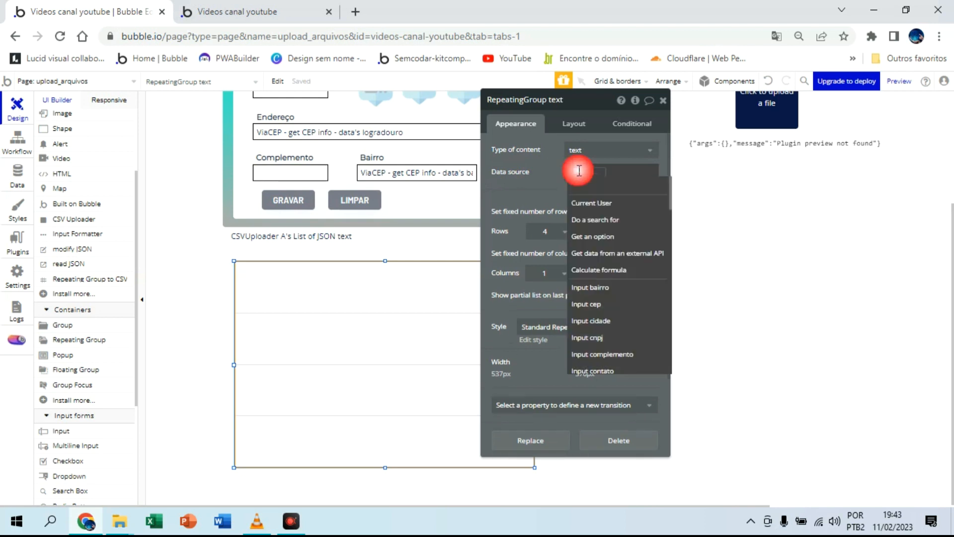
text(re)
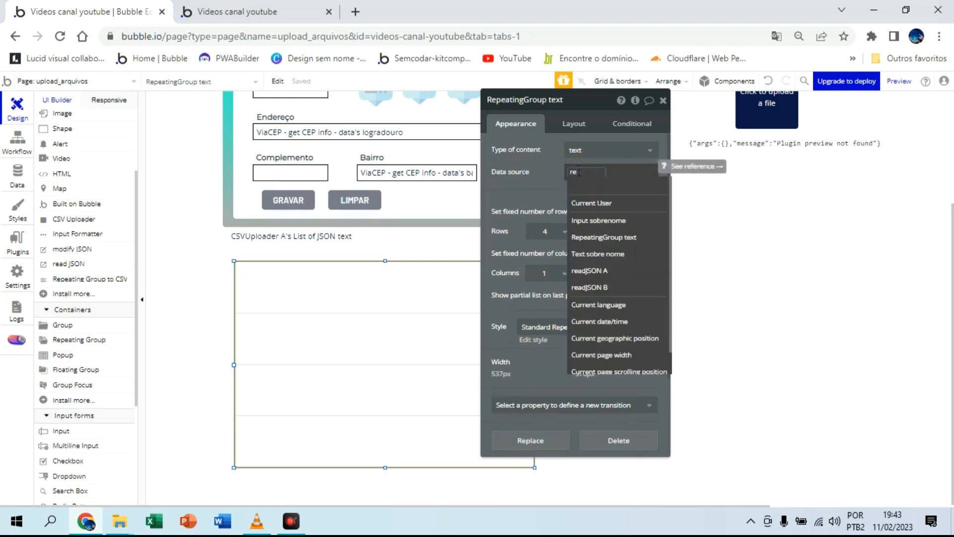
click(607, 271)
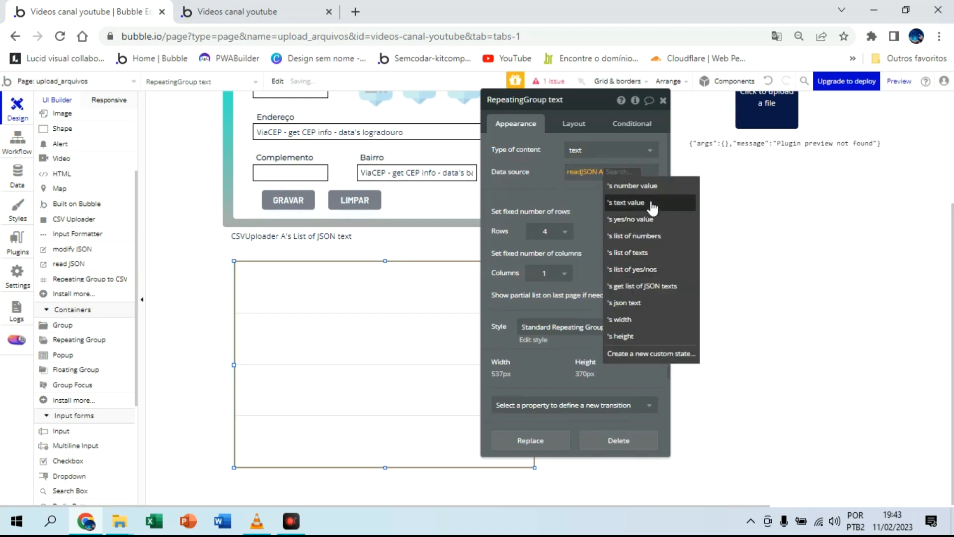
click(659, 287)
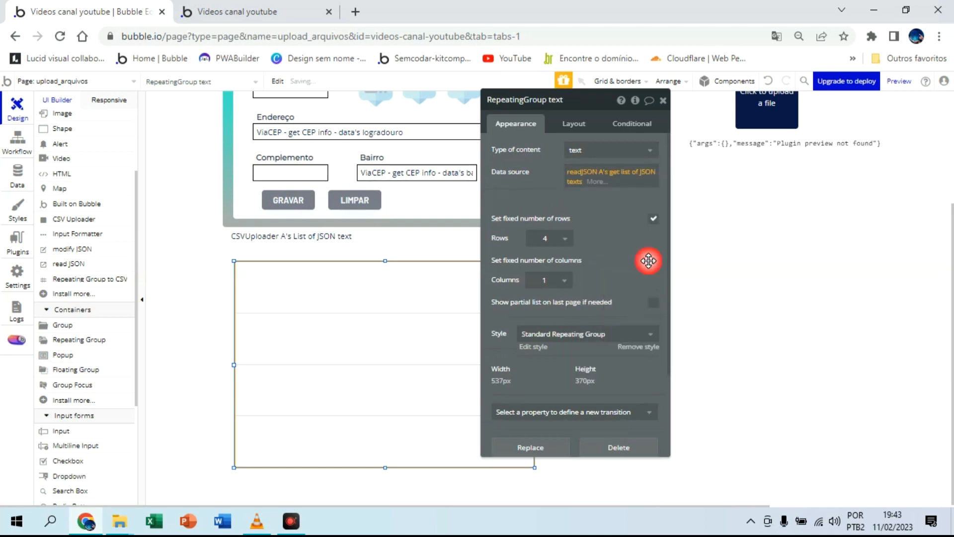
Step: Review the key and JSON text of readJSON A, then reselect the repeating group
scroll(784, 225, up, 3)
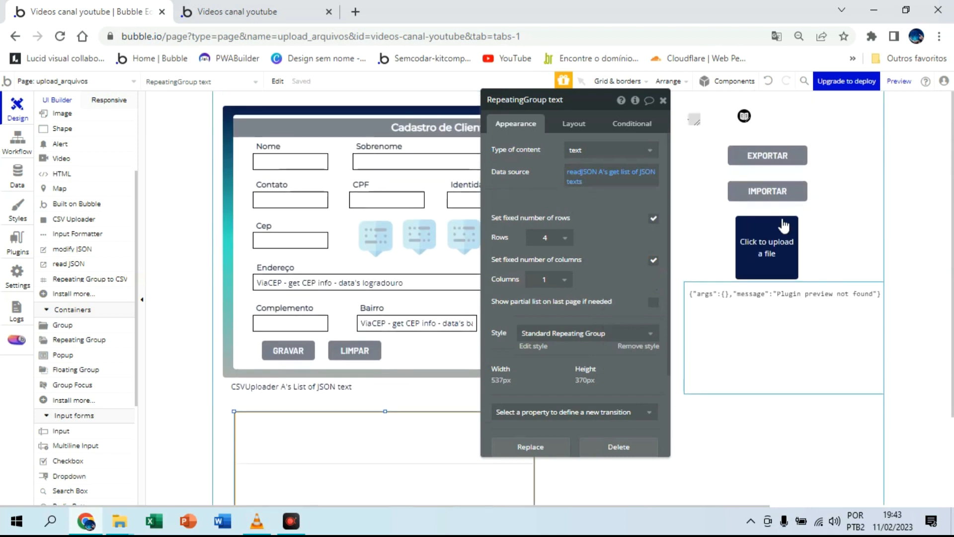
drag(583, 109, 463, 108)
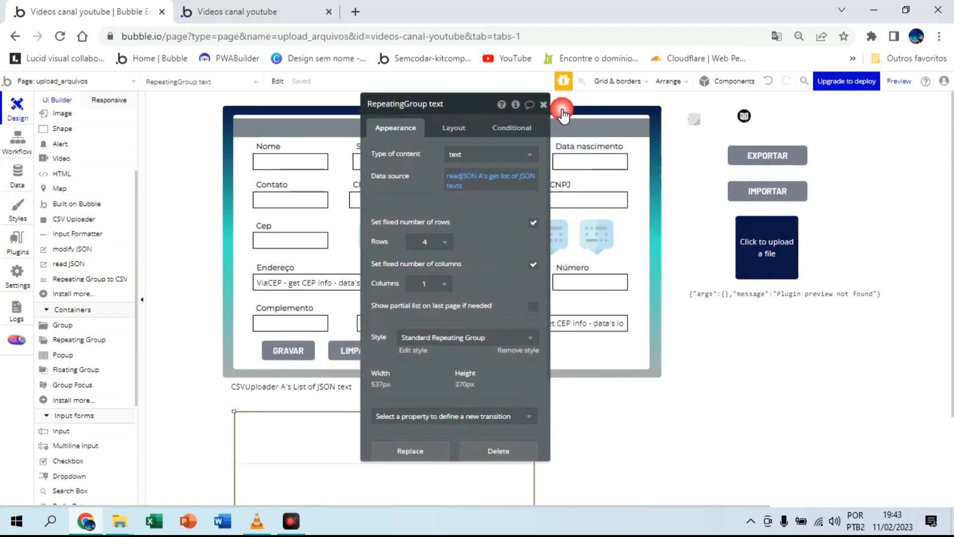
click(691, 119)
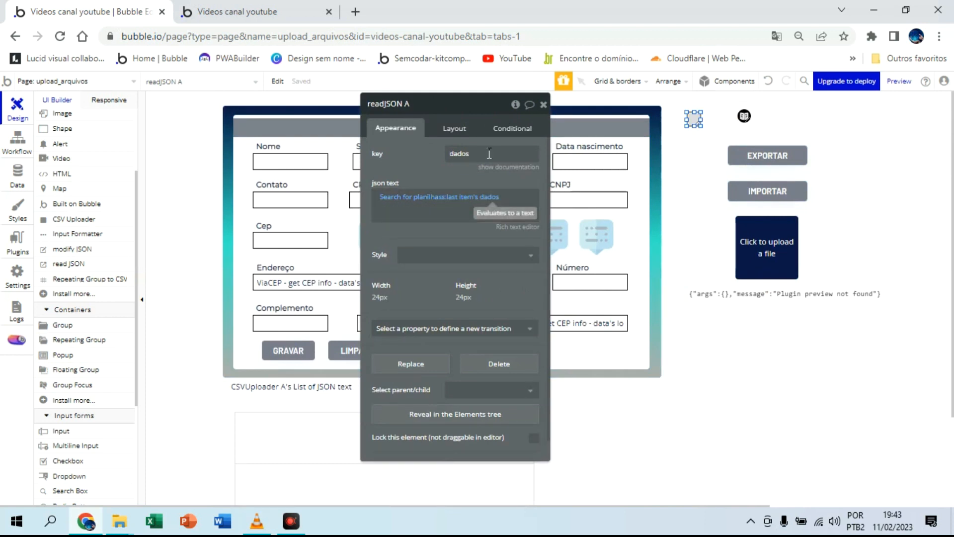
drag(481, 114, 689, 105)
scroll(524, 374, down, 3)
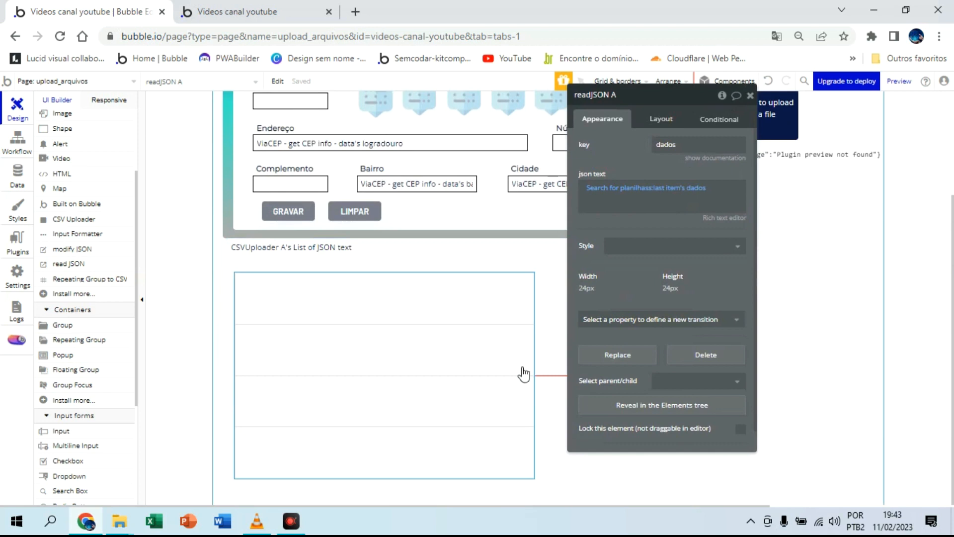
click(547, 315)
click(248, 280)
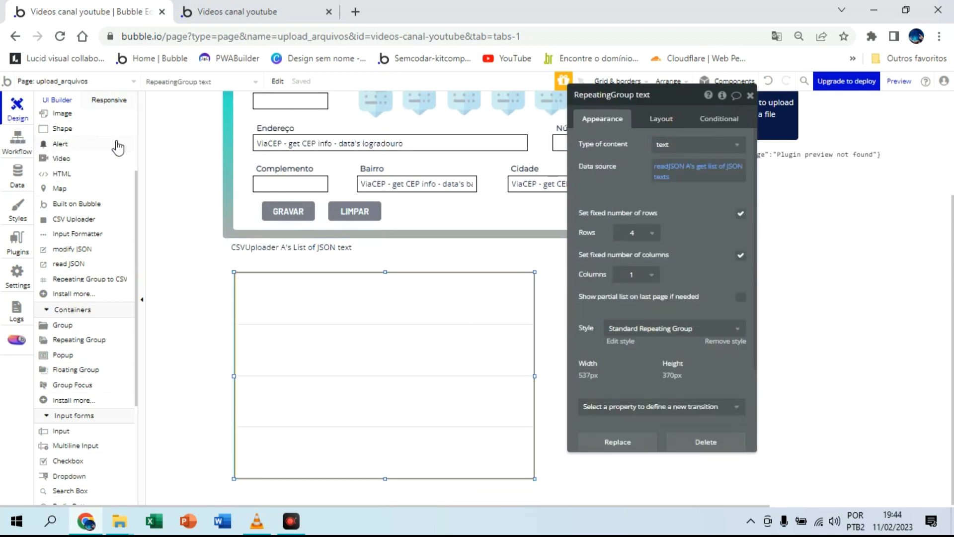
Step: Examine the JSON structure in the dados field of the All planilhas app data and return to the page design
click(16, 144)
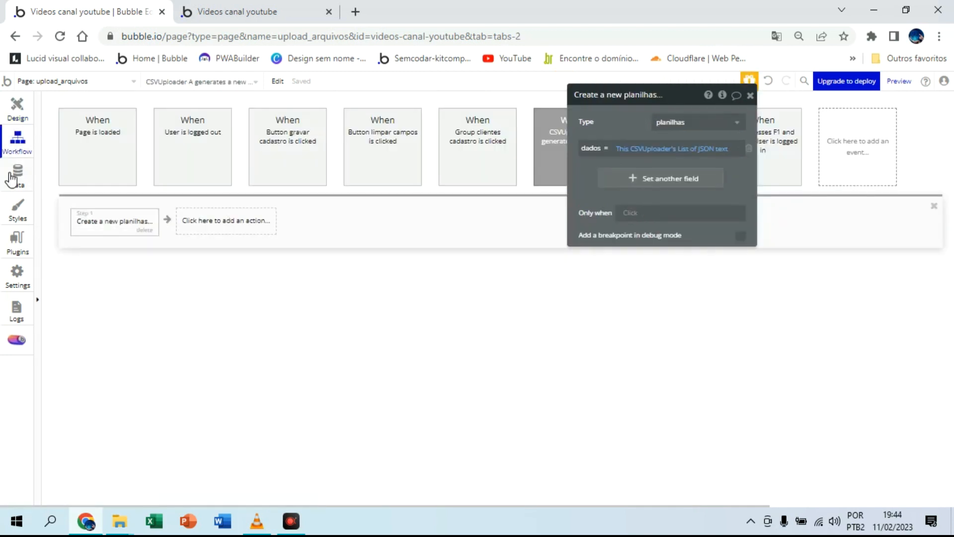
click(17, 176)
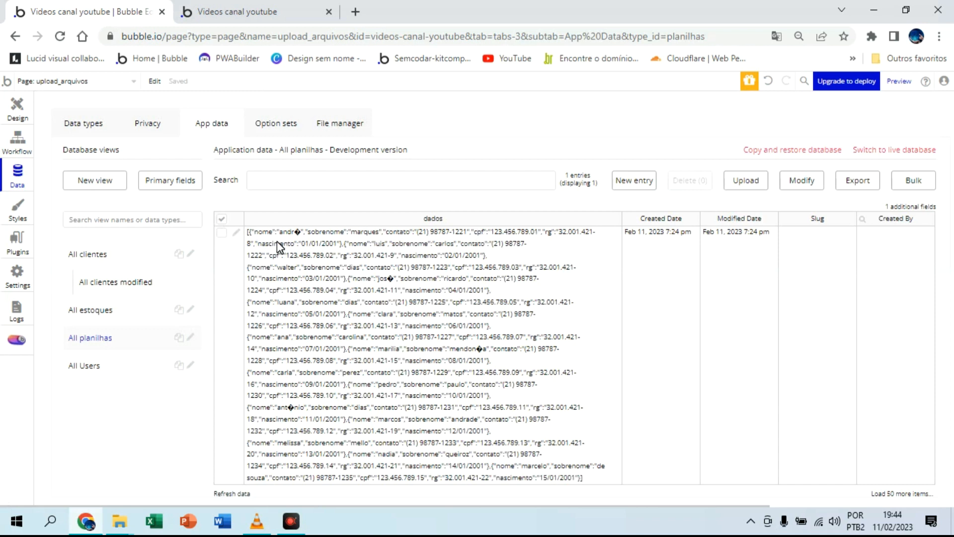
click(11, 116)
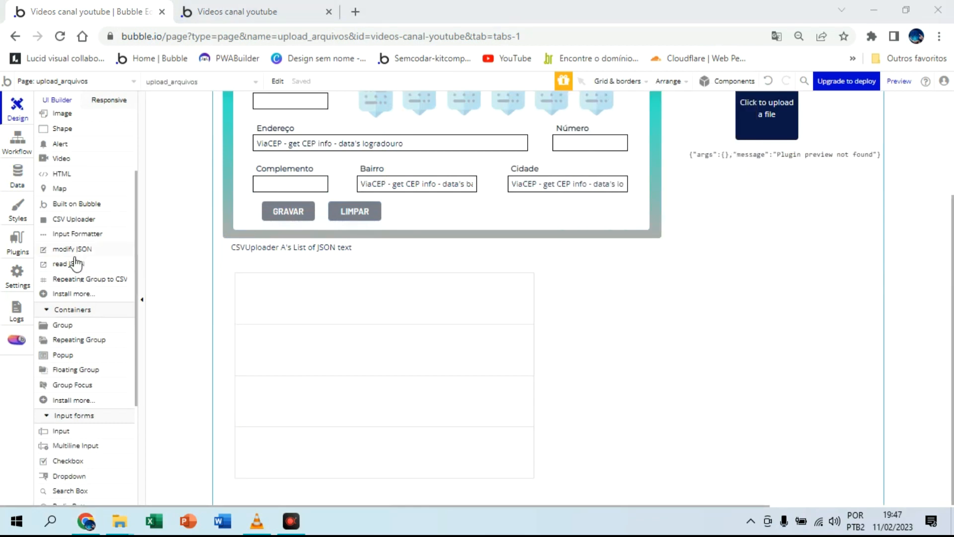
Step: Place a read JSON element in the upper-left corner of the repeating group's first cell and select it
click(68, 264)
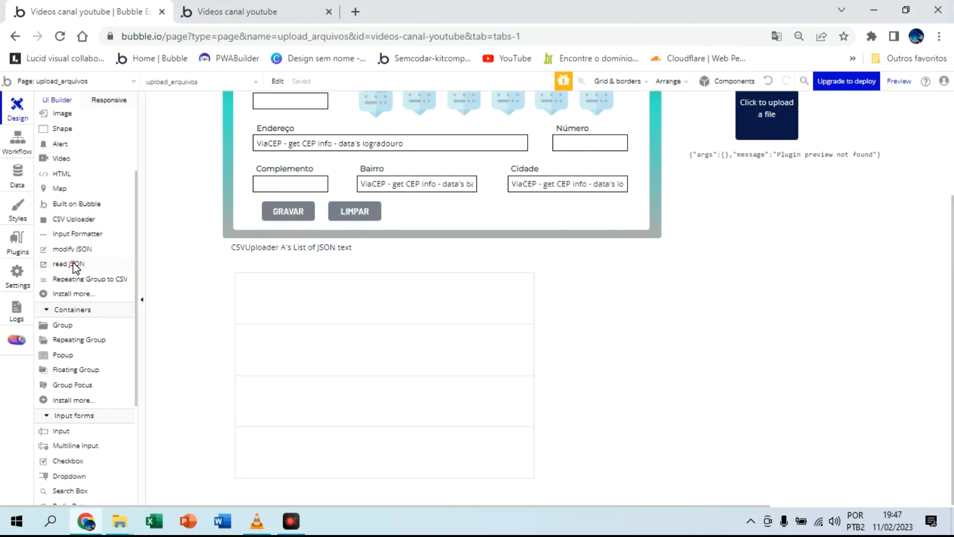
click(241, 281)
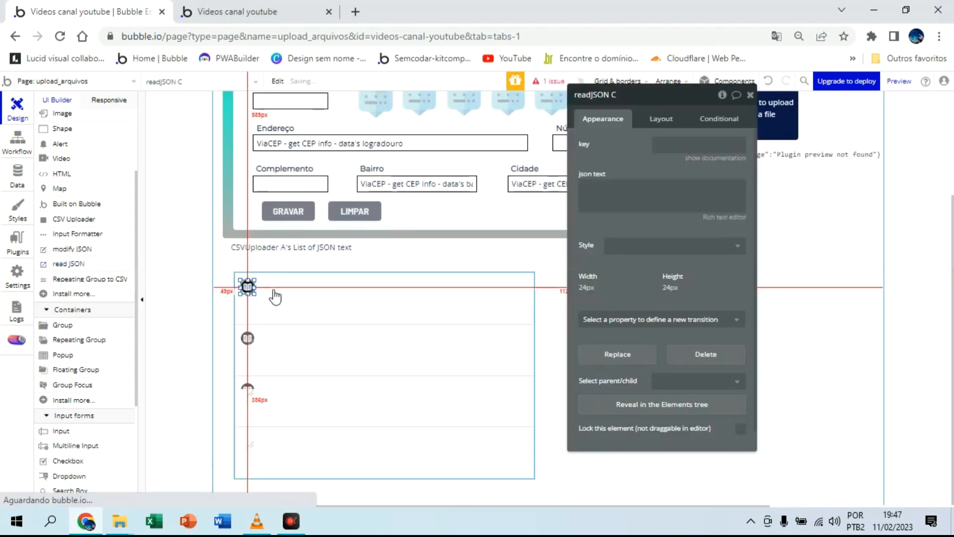
click(273, 298)
click(247, 287)
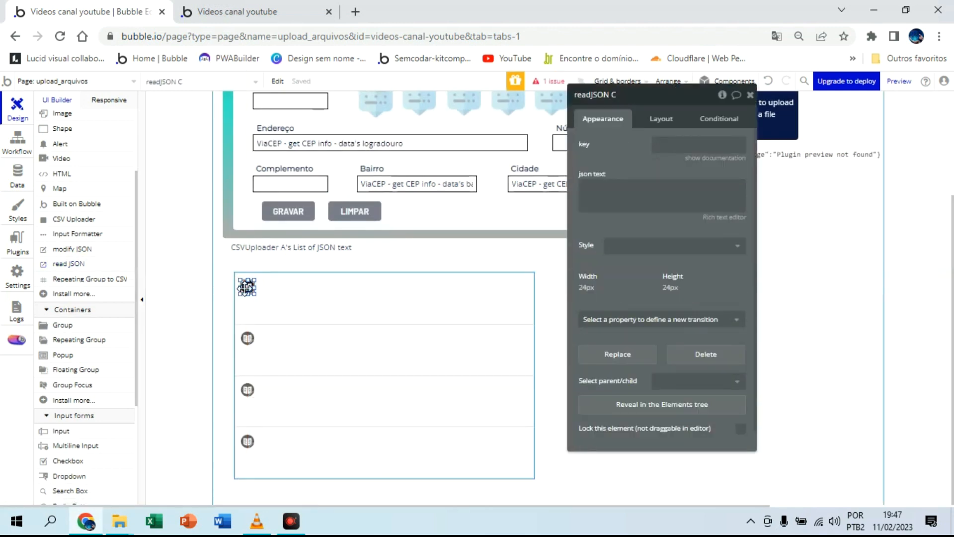
Step: Duplicate the read JSON element three times and line the copies up in a row in the repeating group's first cell
key(ctrl+v)
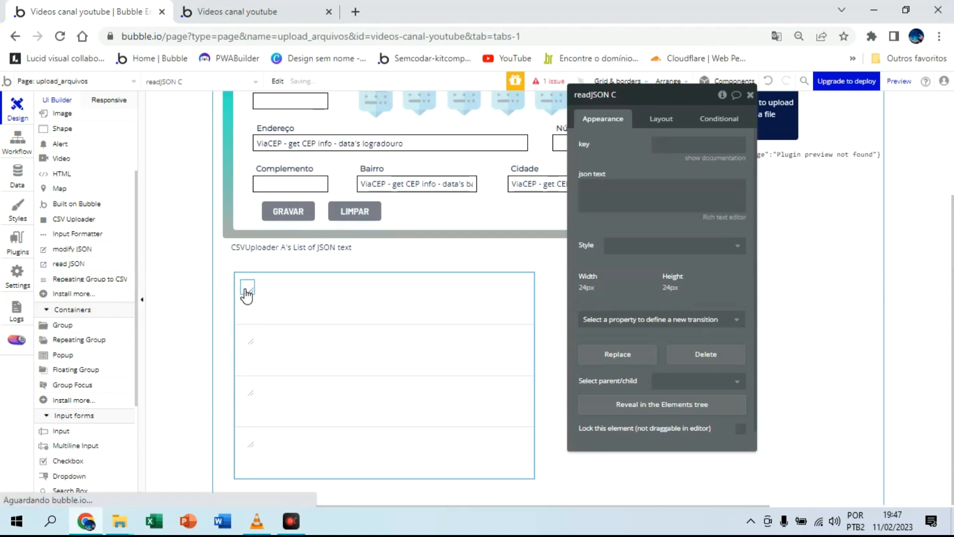
drag(250, 291, 287, 297)
key(ctrl+v)
key(Delete)
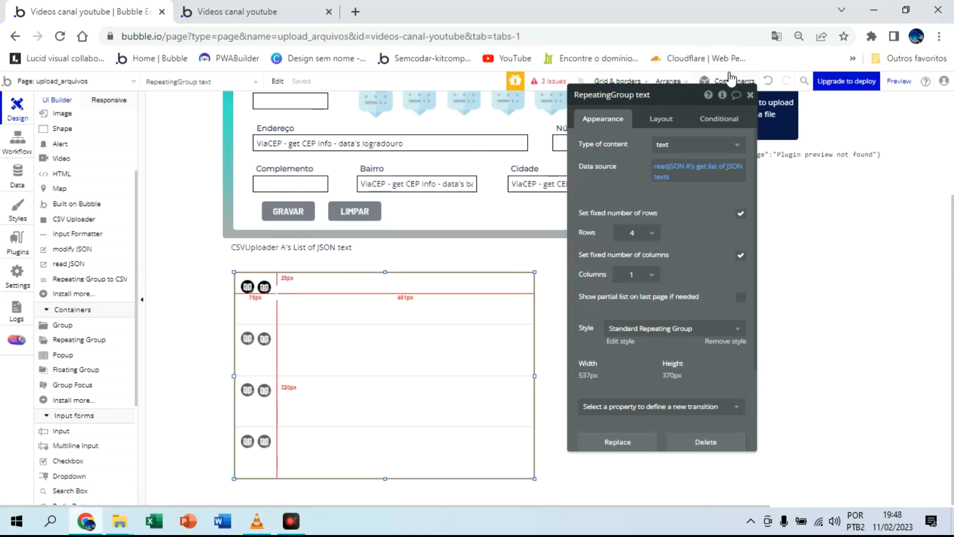
click(768, 82)
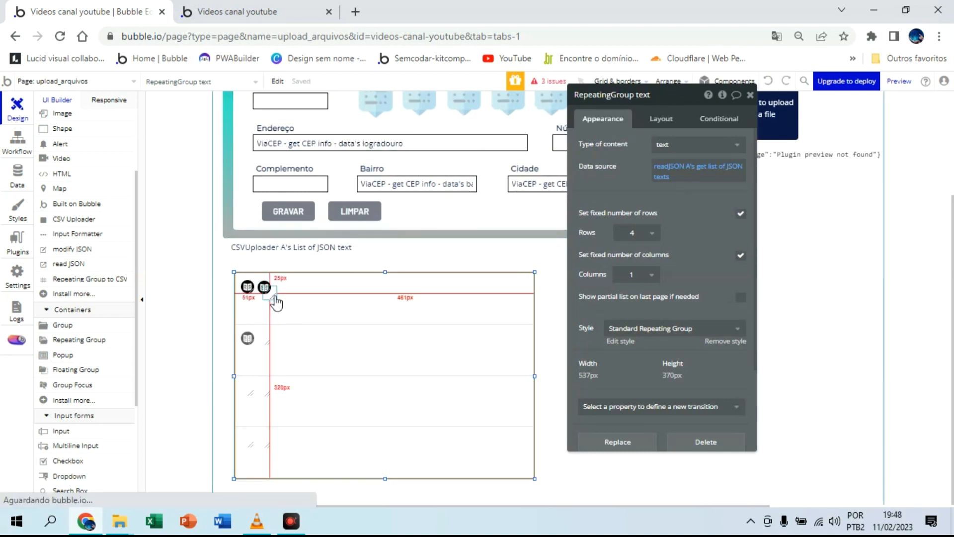
drag(271, 301, 299, 288)
key(ctrl+v)
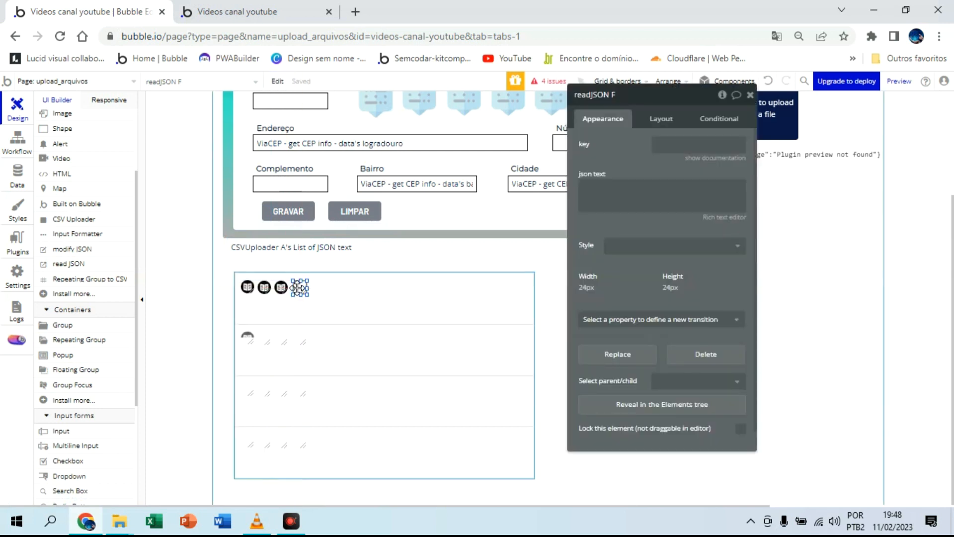
Step: Extend the row in the first cell with two more read JSON copies, for six elements in total
drag(308, 287, 318, 308)
click(769, 81)
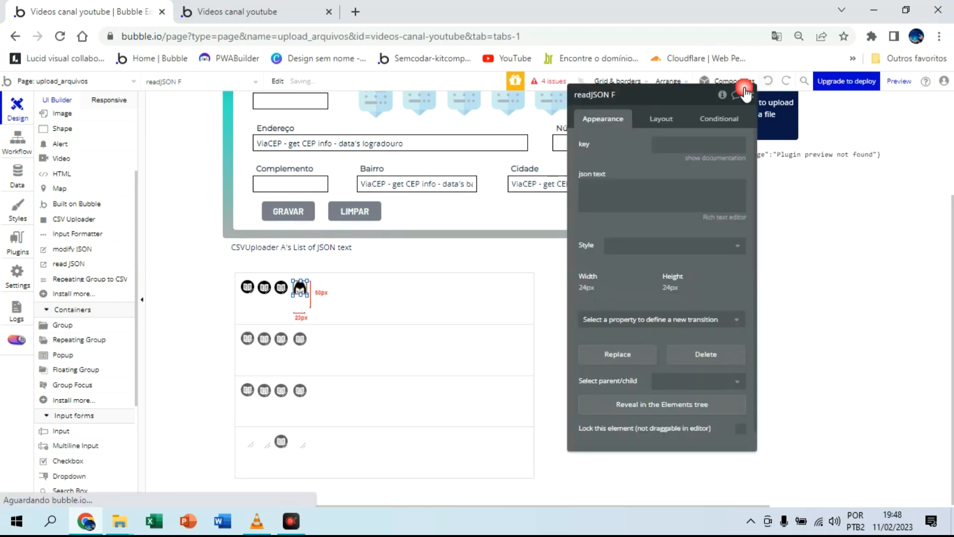
click(304, 303)
click(304, 294)
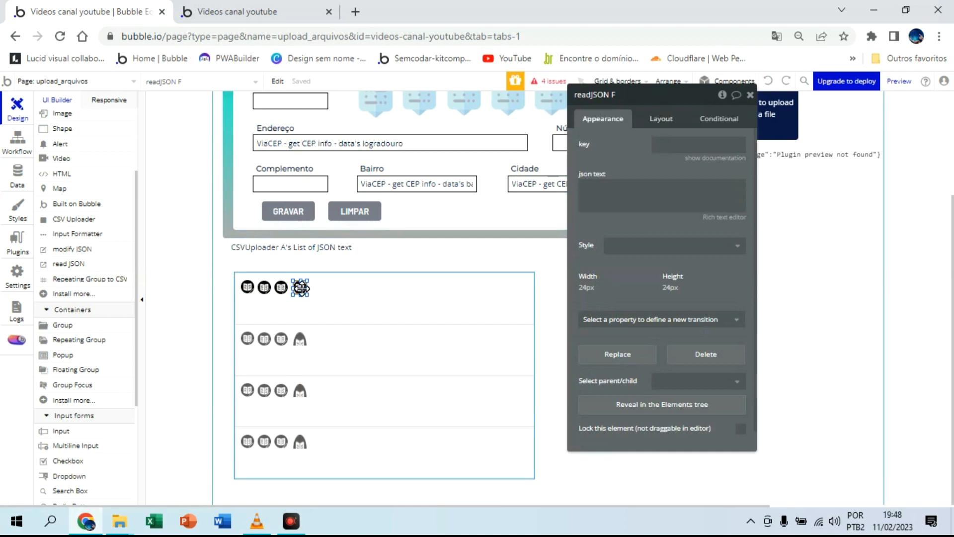
mouse_move(300, 287)
mouse_down()
mouse_move(321, 287)
mouse_move(313, 286)
mouse_up()
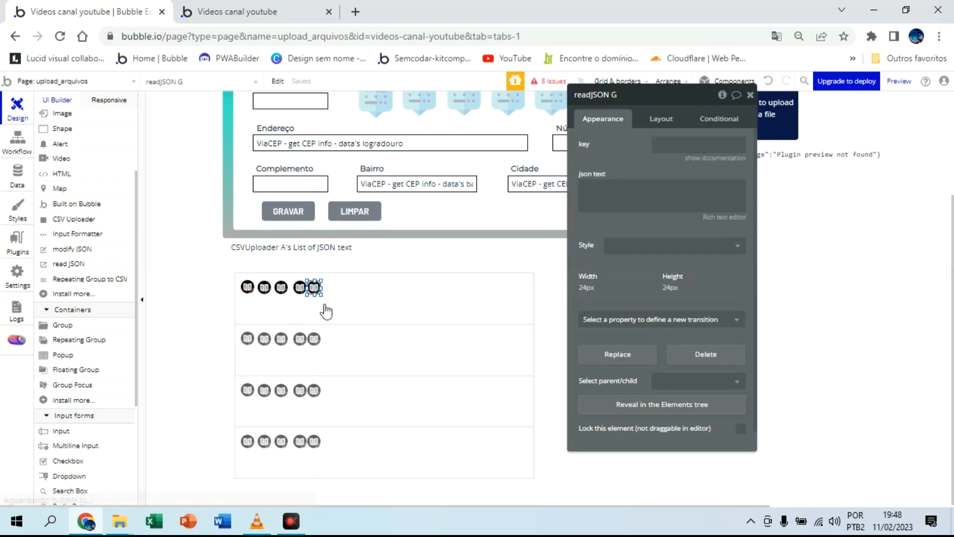
key(ctrl+v)
mouse_move(320, 293)
mouse_down()
mouse_move(340, 290)
mouse_move(328, 289)
mouse_up()
Step: Rename the first two read JSON elements in the row readJSON nome and readJSON sobrenome
click(247, 288)
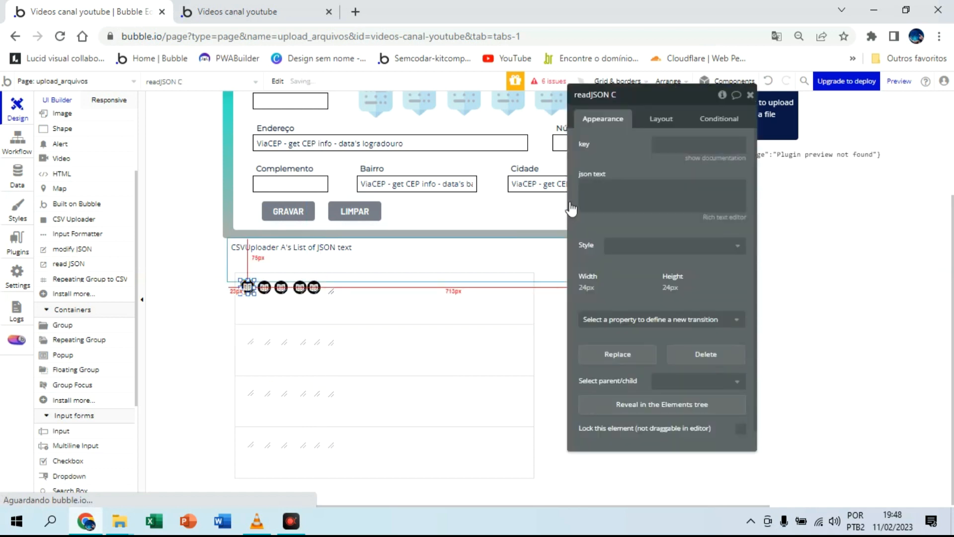
click(630, 103)
key(BackSpace)
text(nome)
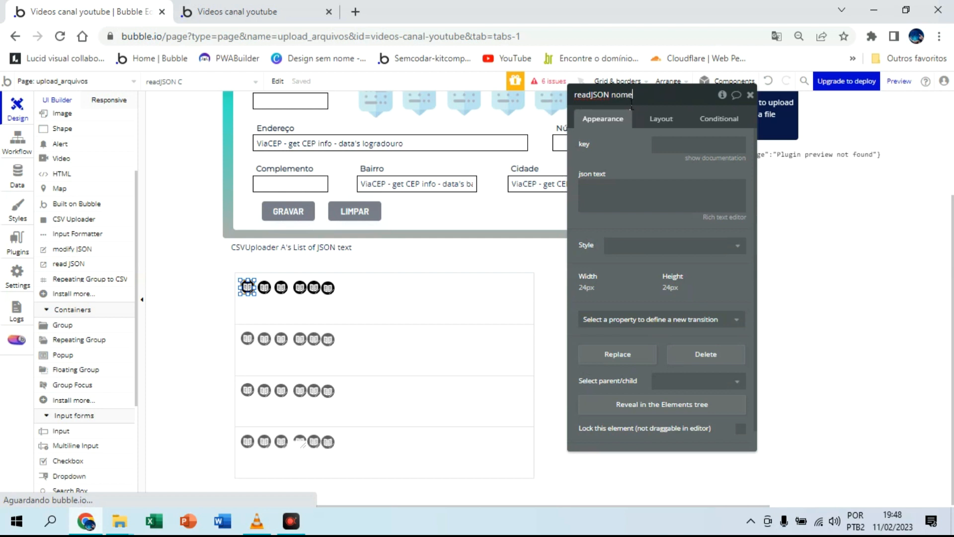
click(264, 292)
click(621, 93)
key(BackSpace)
text(sobre)
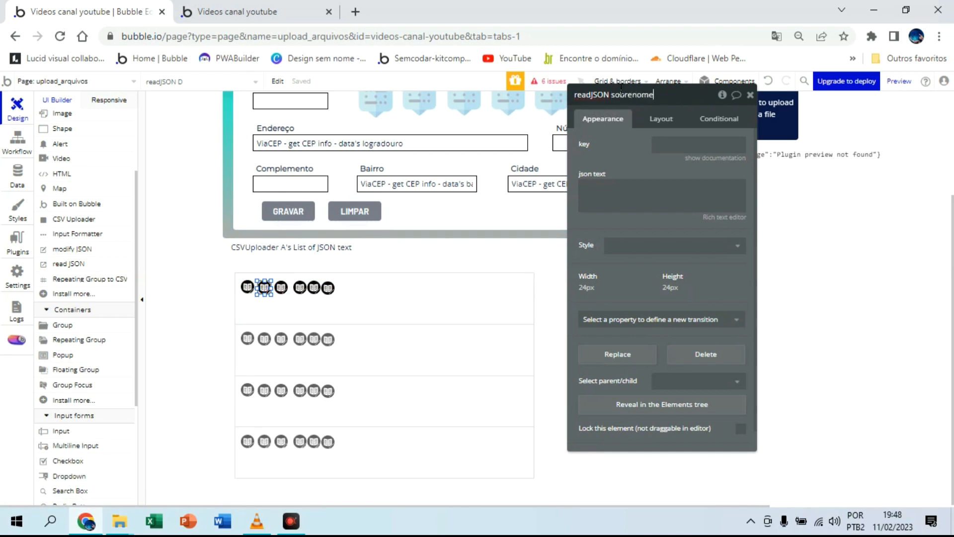
Step: Rename the third and fourth read JSON elements in the row readJSON contato and readJSON CPF
click(280, 289)
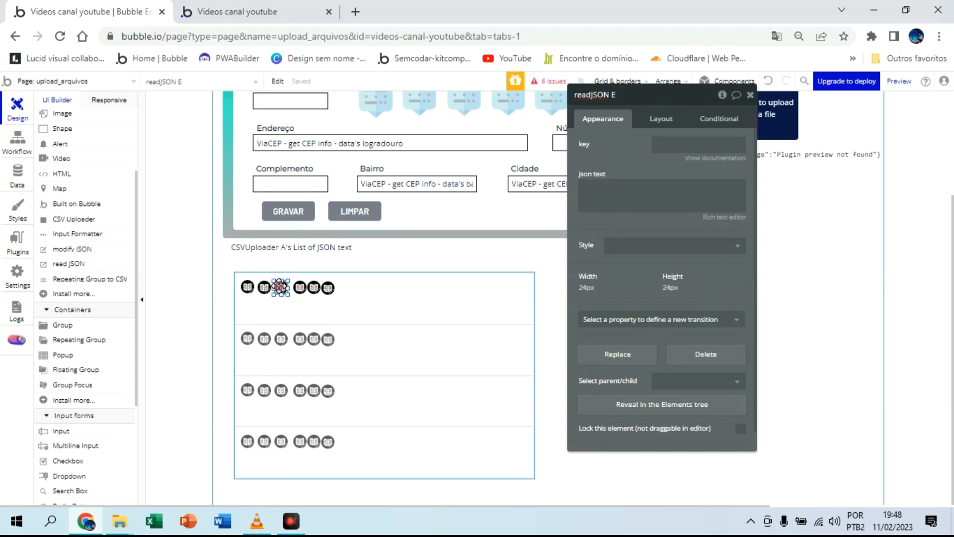
click(623, 96)
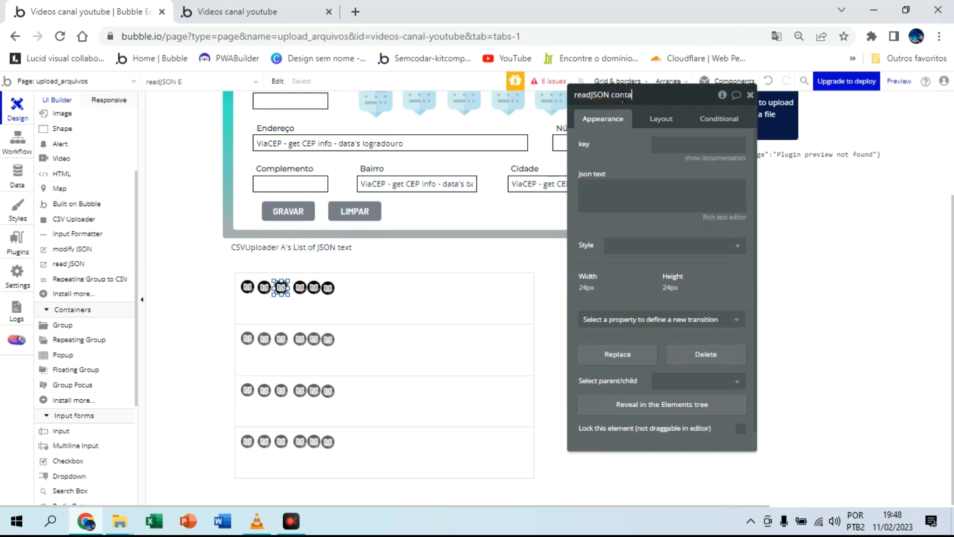
click(300, 288)
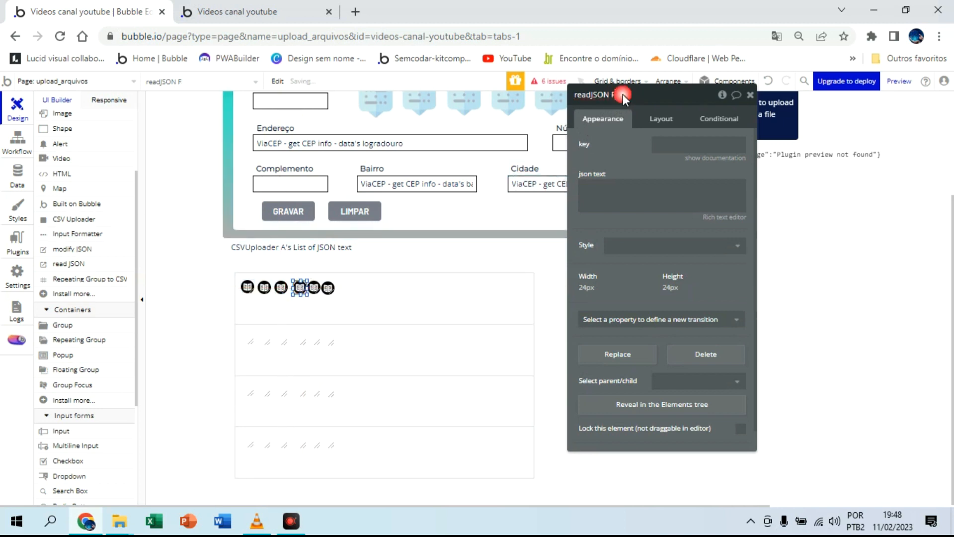
key(BackSpace)
key(BackSpace)
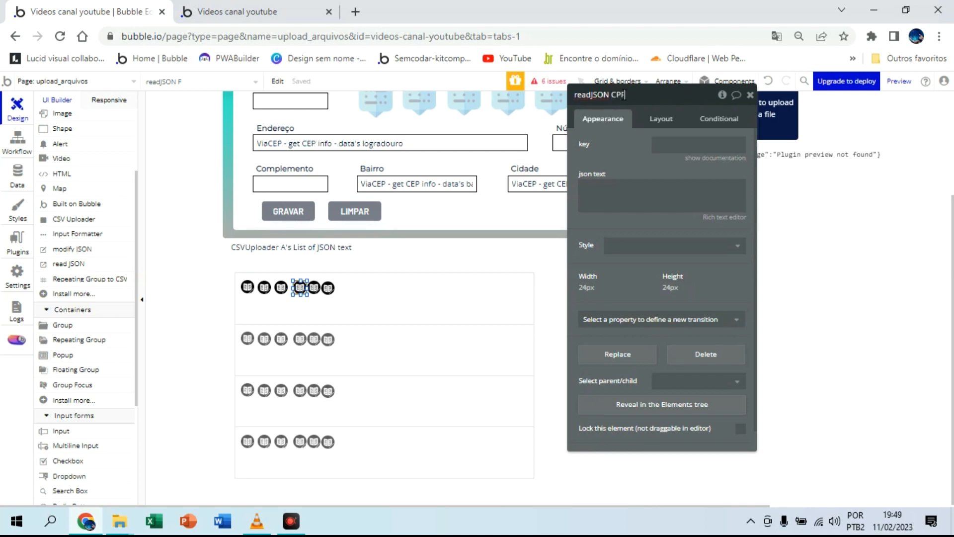
Step: Rename the fifth read JSON element readJSON RG and remove the letter H from the sixth element's name
click(314, 288)
click(630, 94)
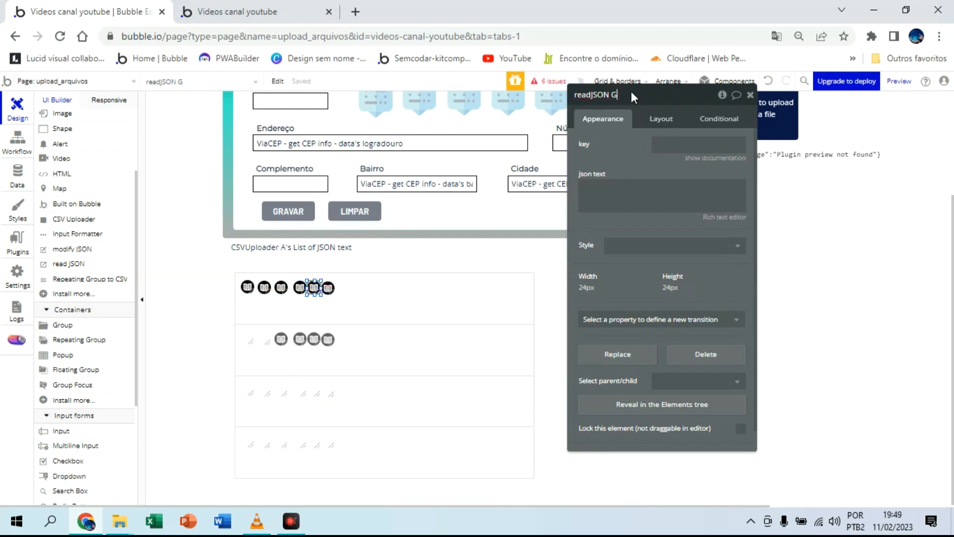
key(BackSpace)
text(RG)
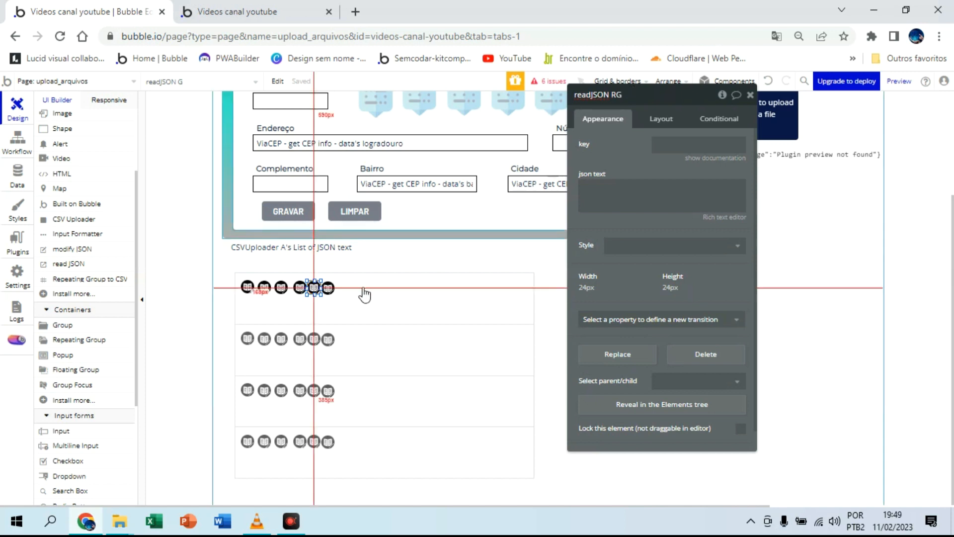
click(328, 293)
click(622, 99)
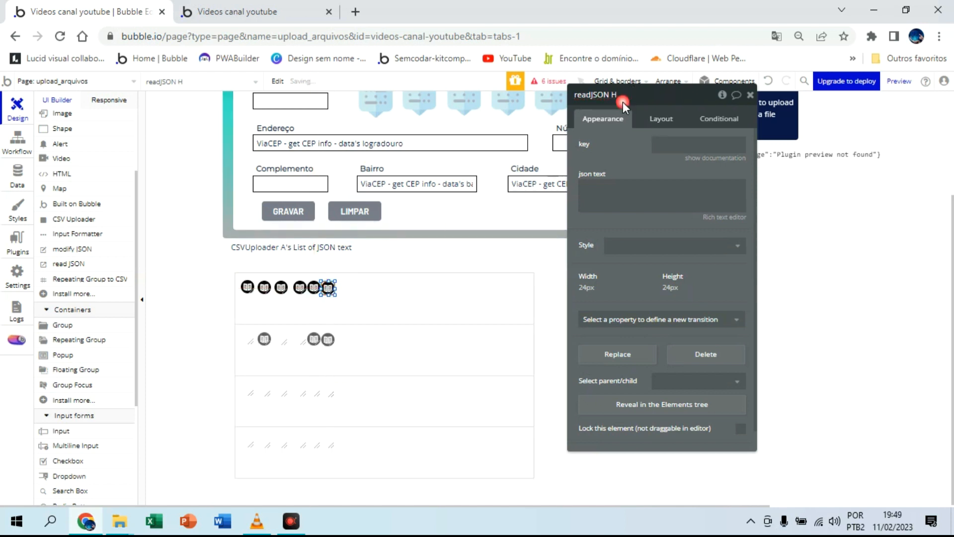
key(BackSpace)
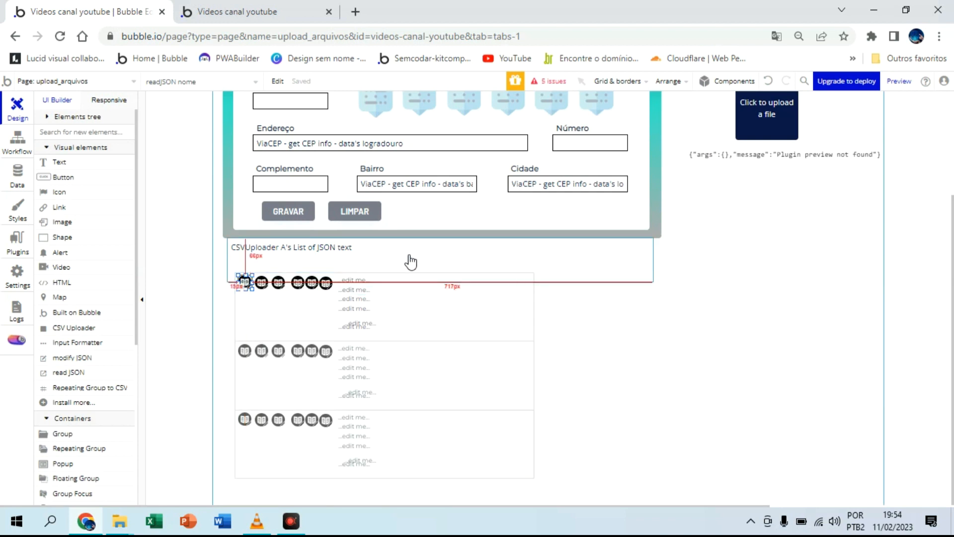
Step: Configure readJSON nome with the key nome and Current cell's text as its JSON text
double_click(245, 281)
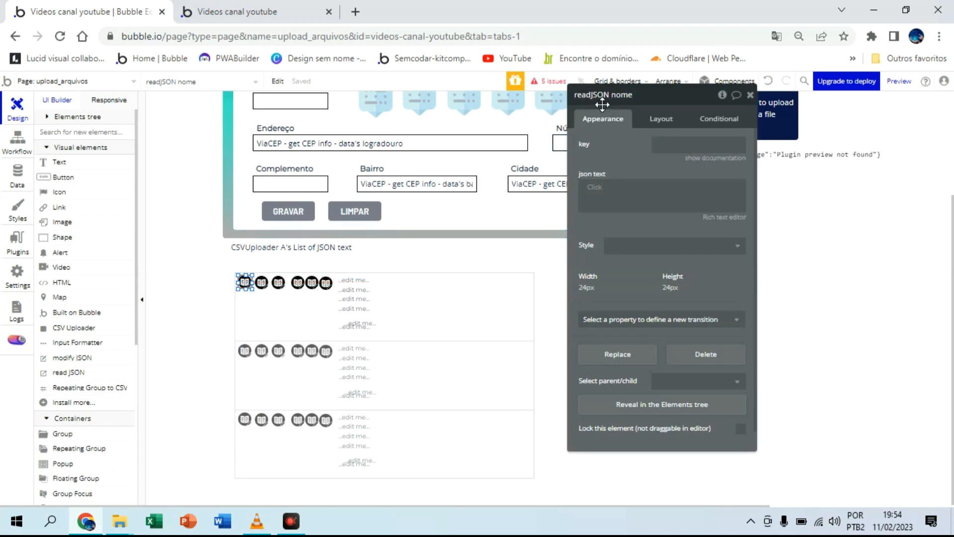
click(658, 144)
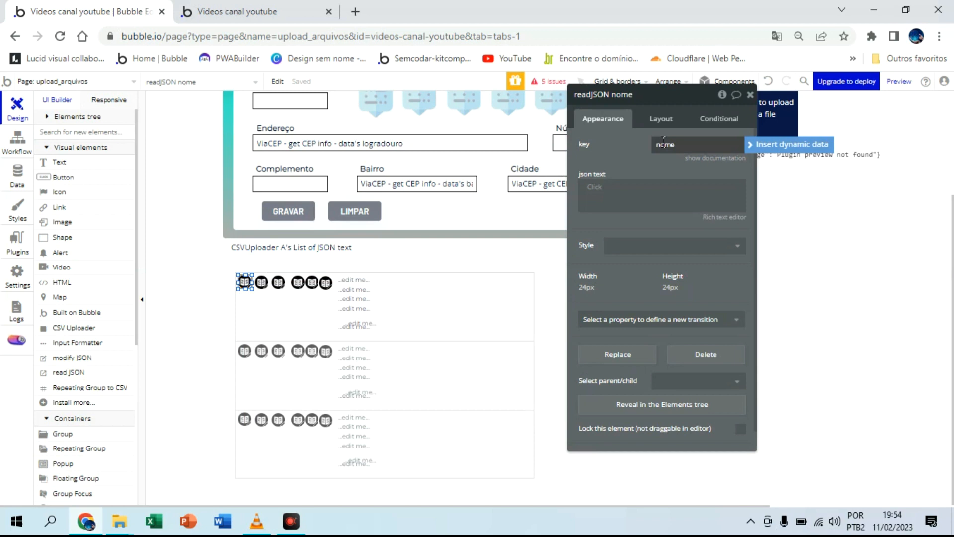
click(622, 152)
click(602, 190)
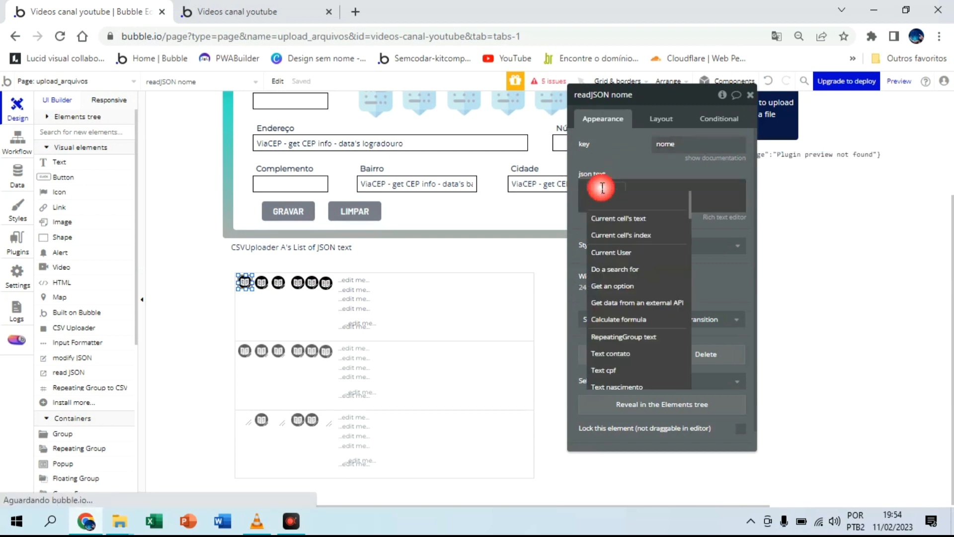
click(619, 218)
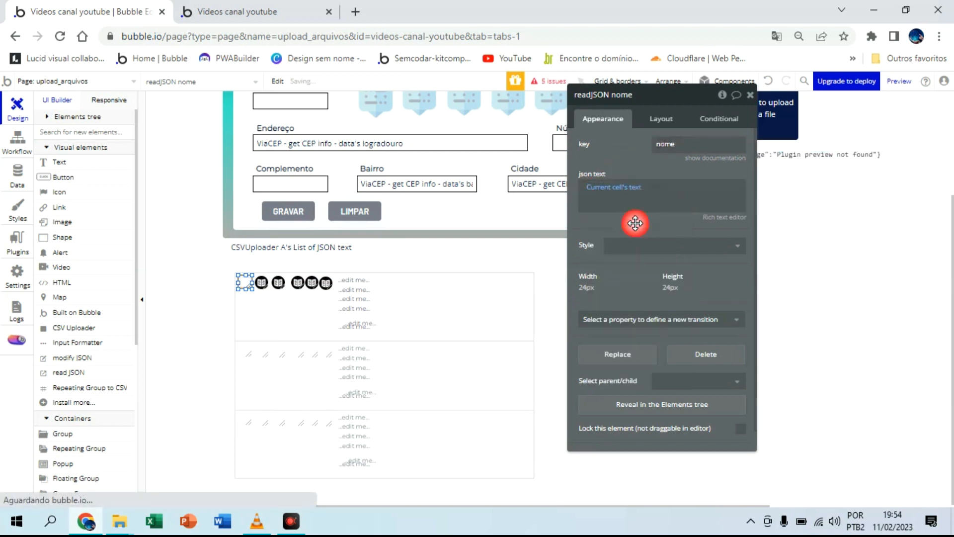
Step: Configure readJSON sobrenome with the key sobrenome and Current cell's text as its JSON text
click(259, 283)
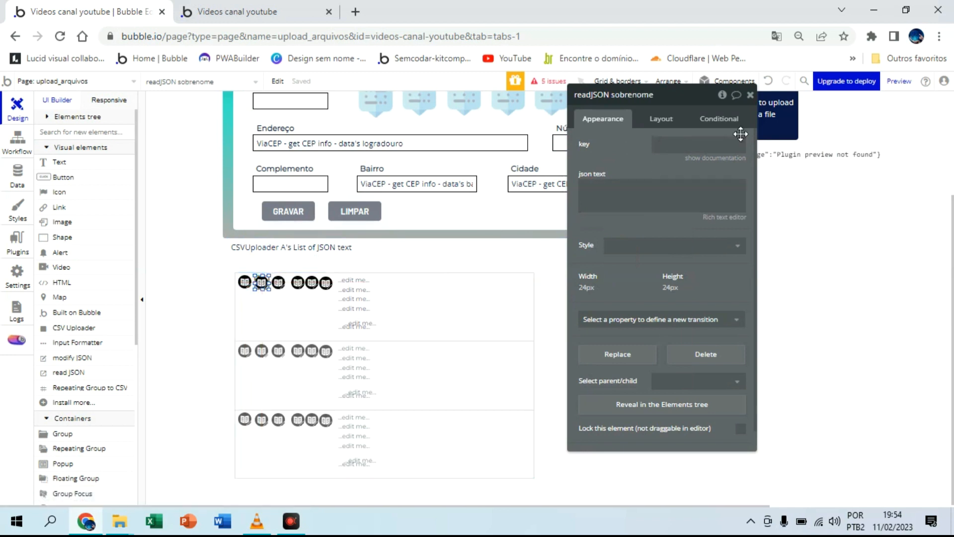
click(666, 145)
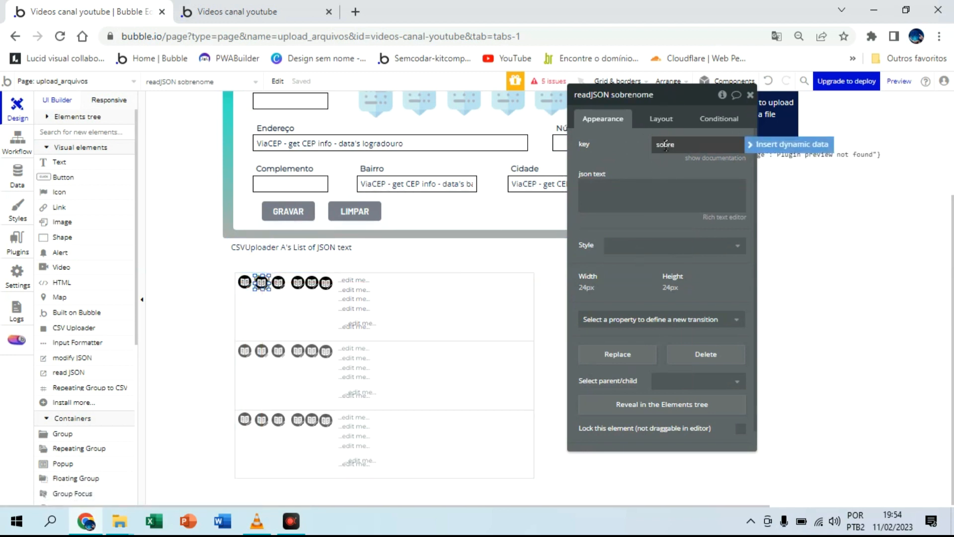
text(sobrenome)
click(621, 196)
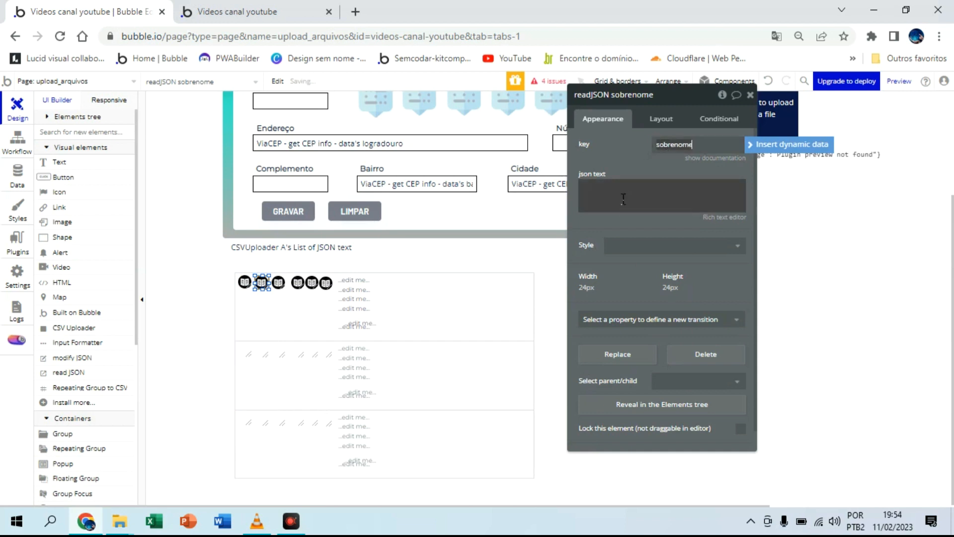
click(775, 189)
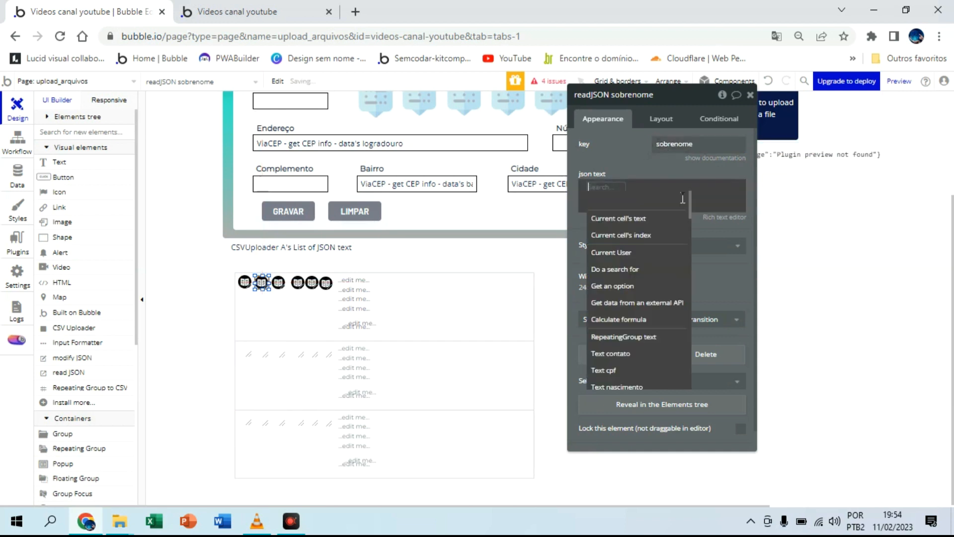
click(632, 217)
click(628, 221)
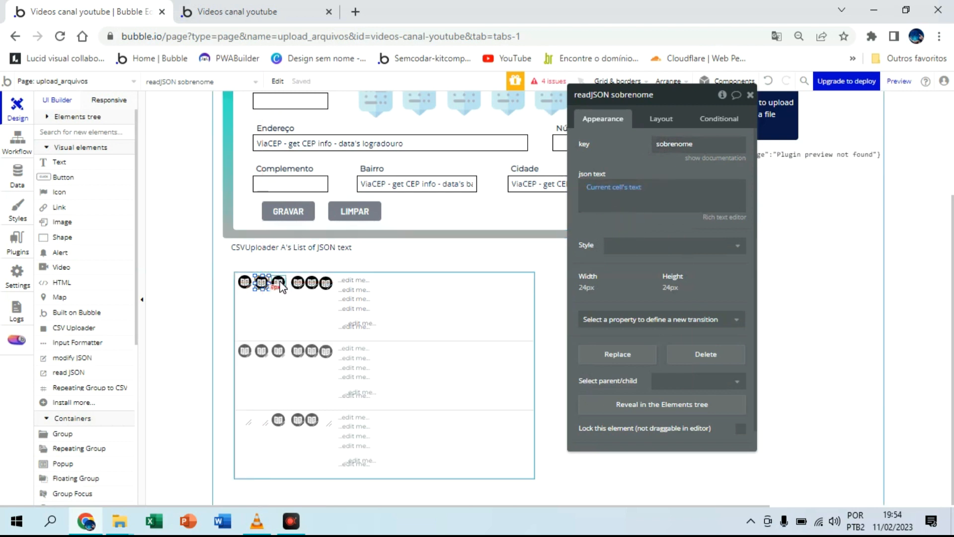
Step: Configure readJSON contato with the key contato and Current cell's text as its JSON text
click(279, 282)
click(663, 146)
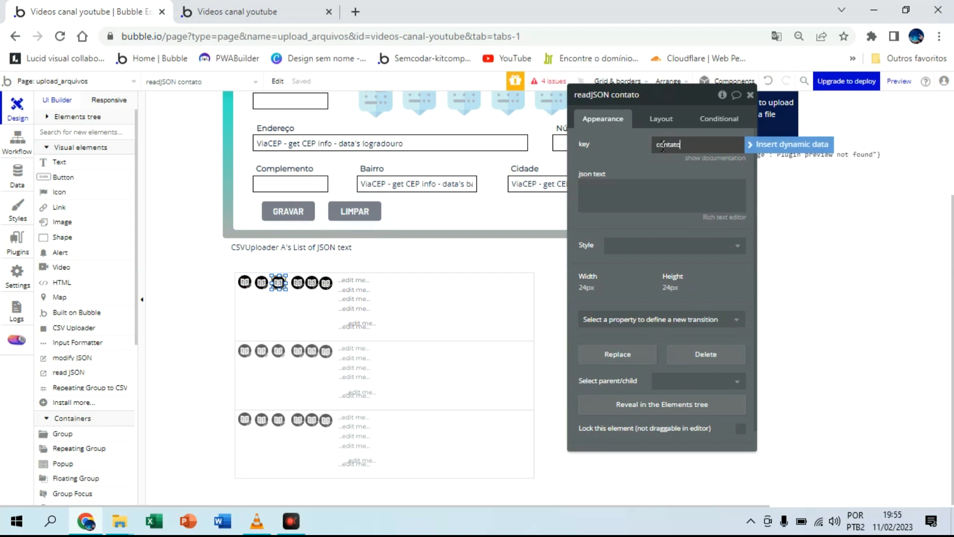
click(675, 187)
click(769, 192)
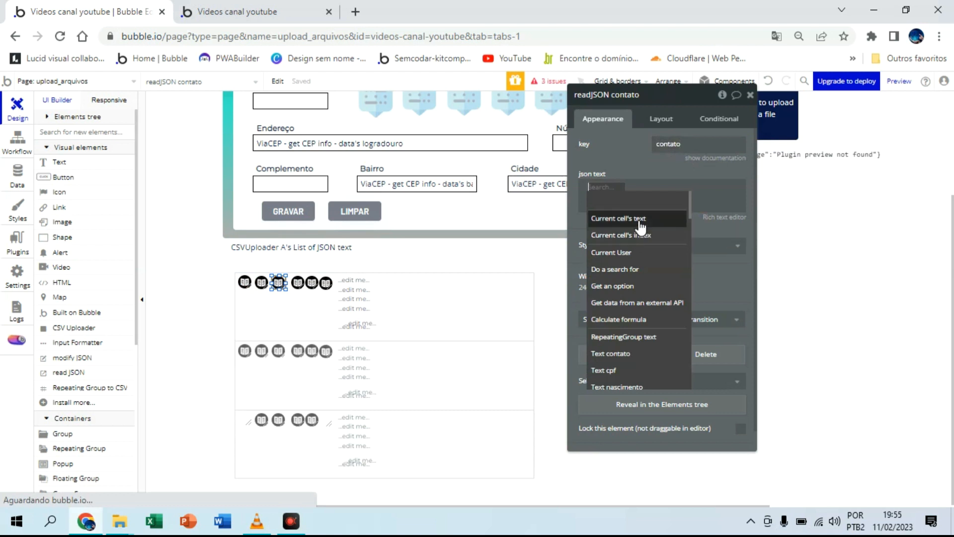
click(641, 219)
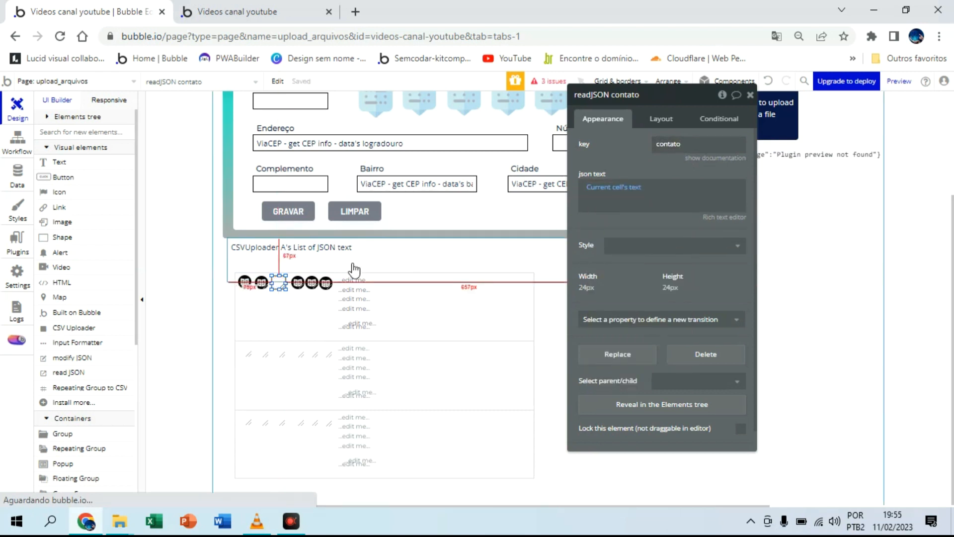
Step: Configure readJSON CPF with Current cell's text as its JSON text and the key cpf
click(300, 285)
click(614, 189)
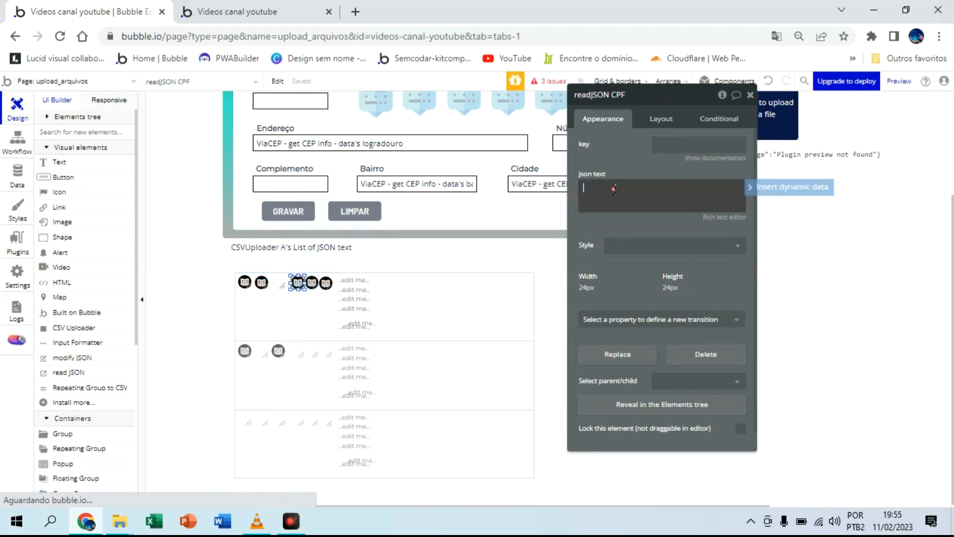
click(784, 189)
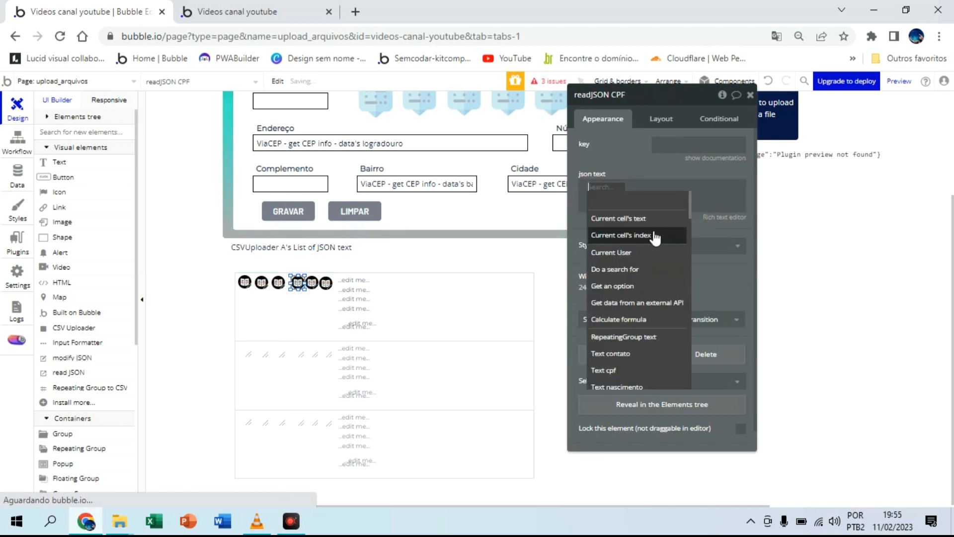
click(652, 217)
click(671, 144)
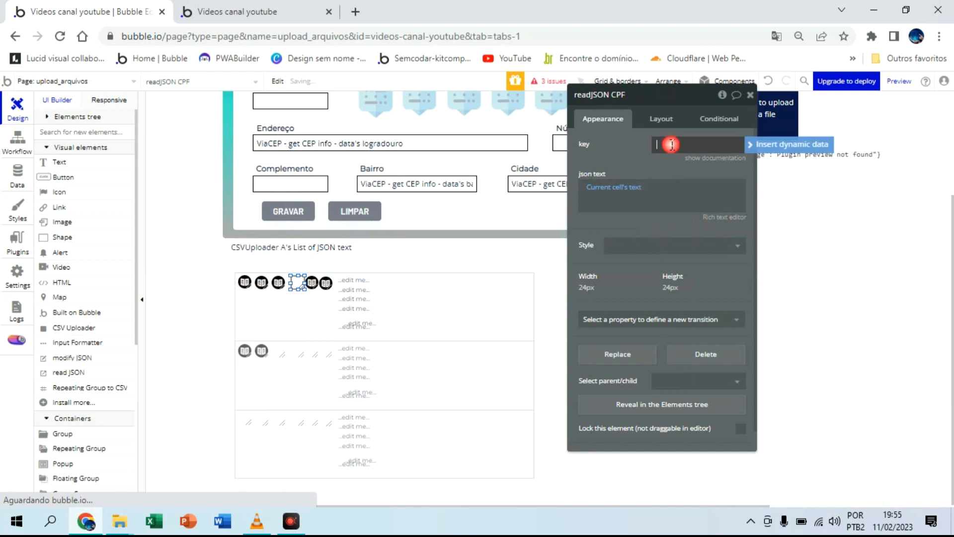
text(cp)
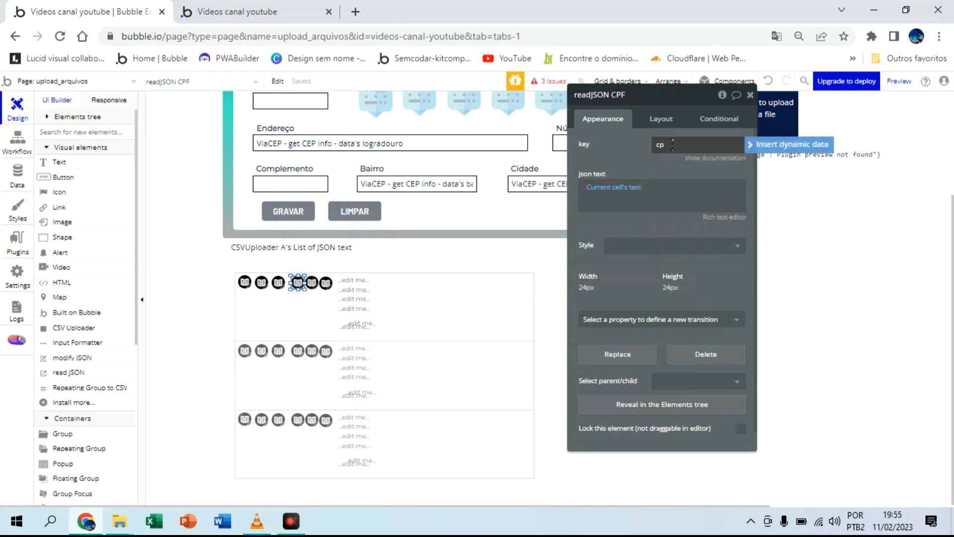
text(f)
click(665, 221)
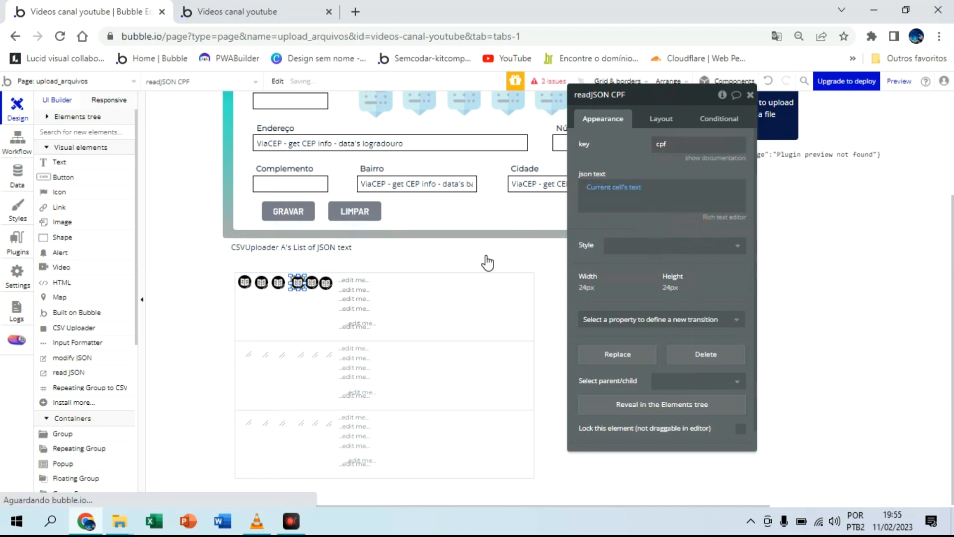
click(313, 289)
click(667, 145)
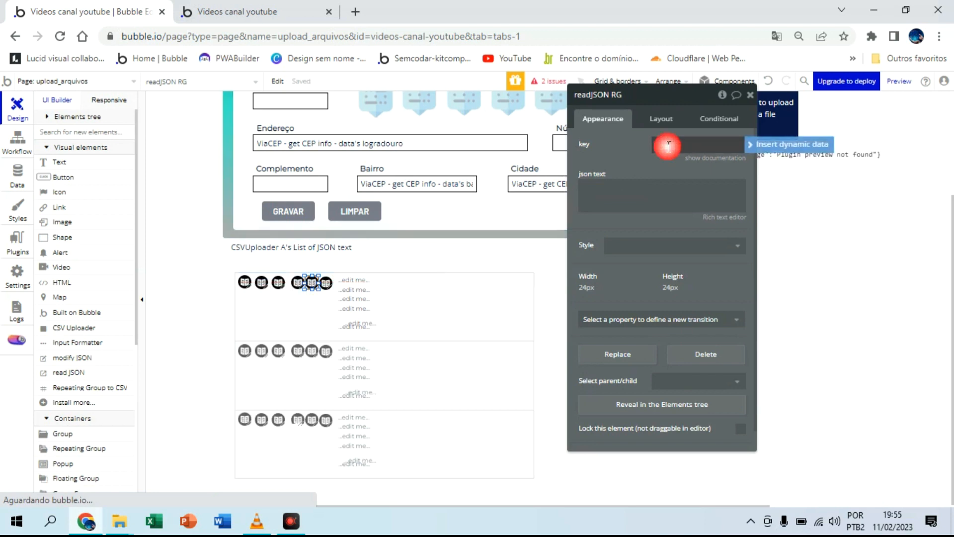
text(rg)
click(648, 193)
click(786, 178)
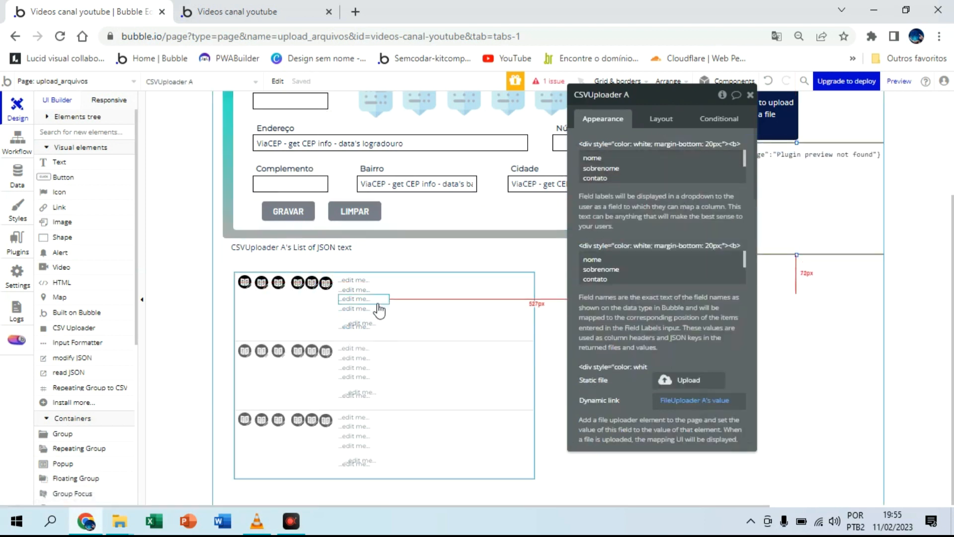
click(770, 82)
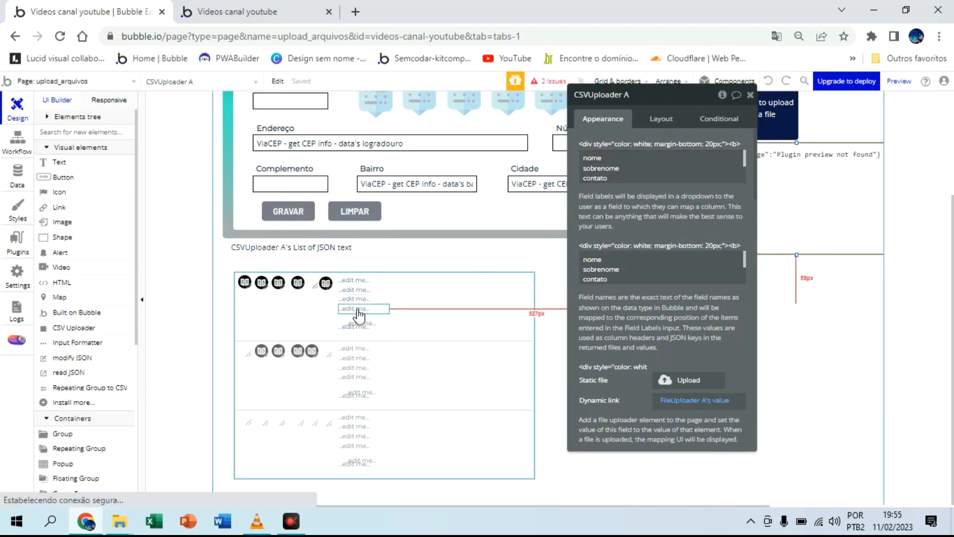
Step: Configure readJSON RG with the key rg and Current cell's text as its JSON text
click(313, 281)
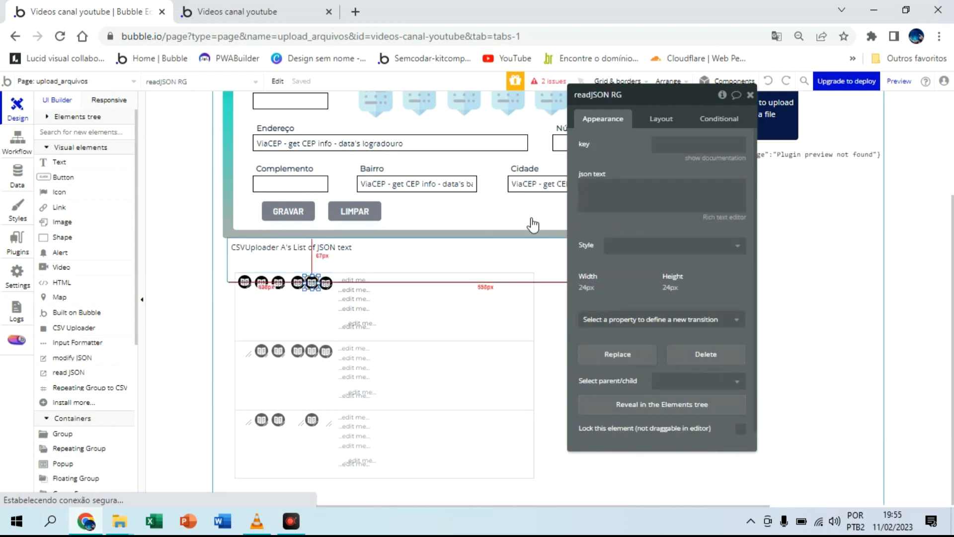
click(676, 147)
click(676, 147)
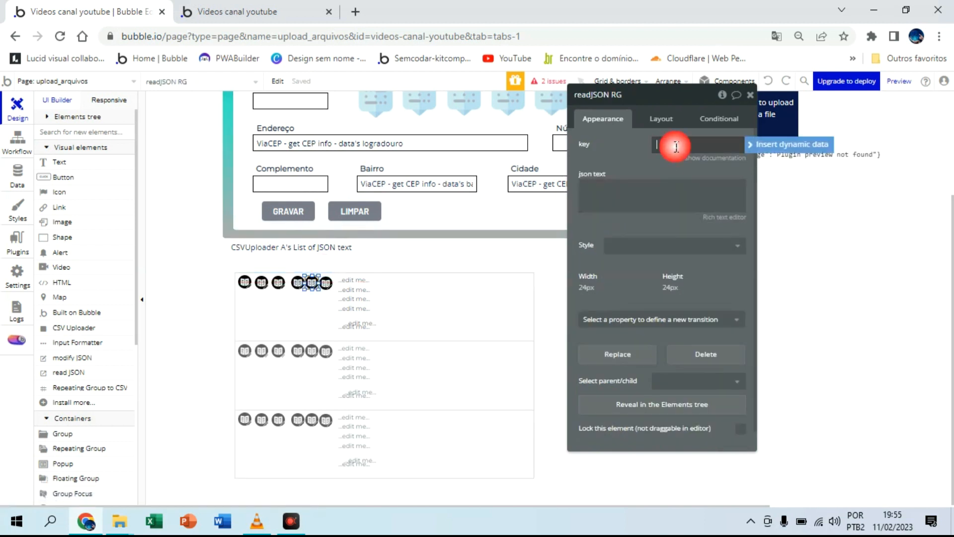
click(646, 191)
click(783, 188)
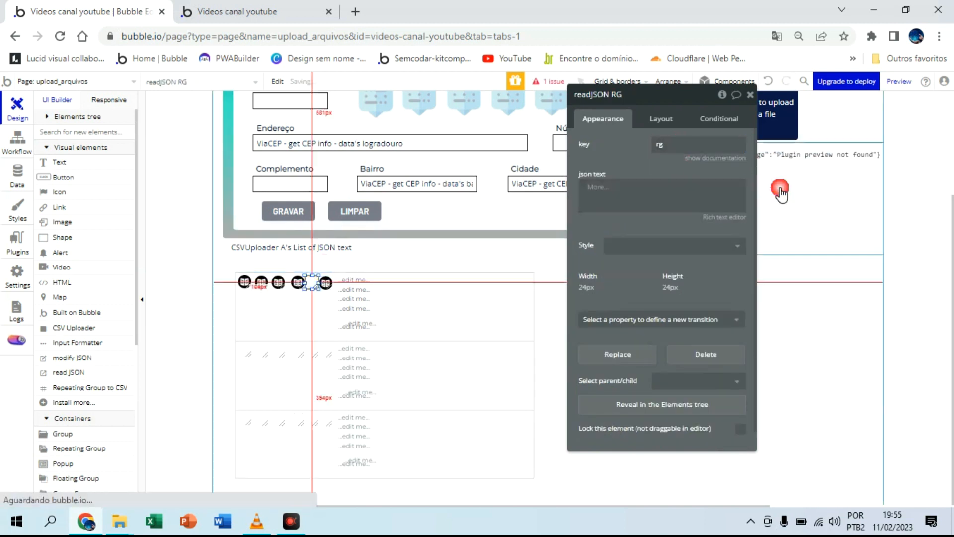
click(636, 220)
click(456, 267)
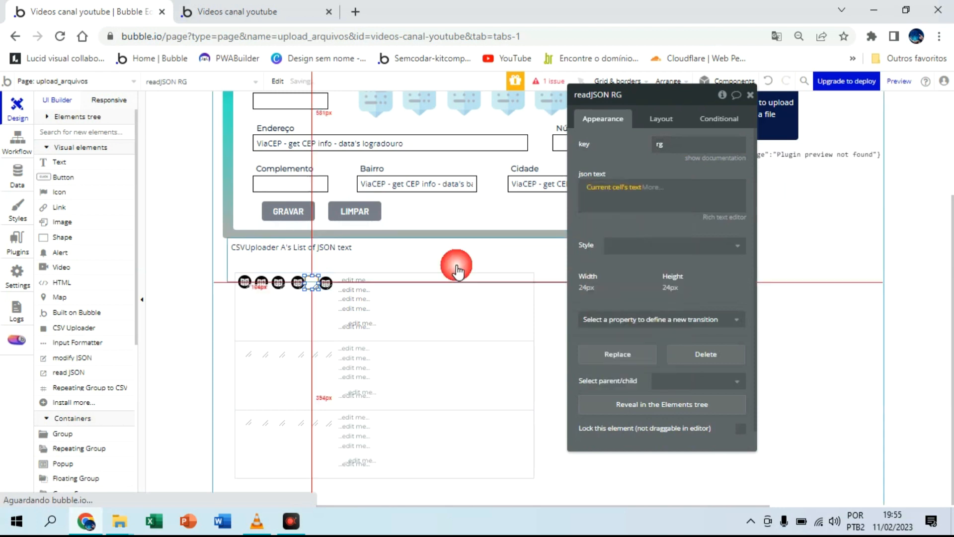
Step: Configure readJSON nascimento with Current cell's text as its JSON text and the key nascimento
click(327, 284)
click(631, 187)
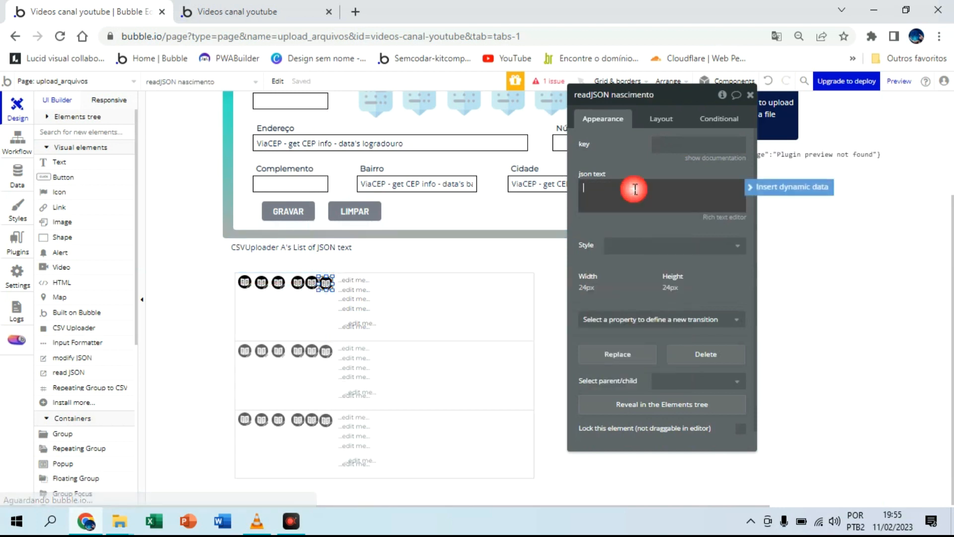
click(758, 200)
click(659, 220)
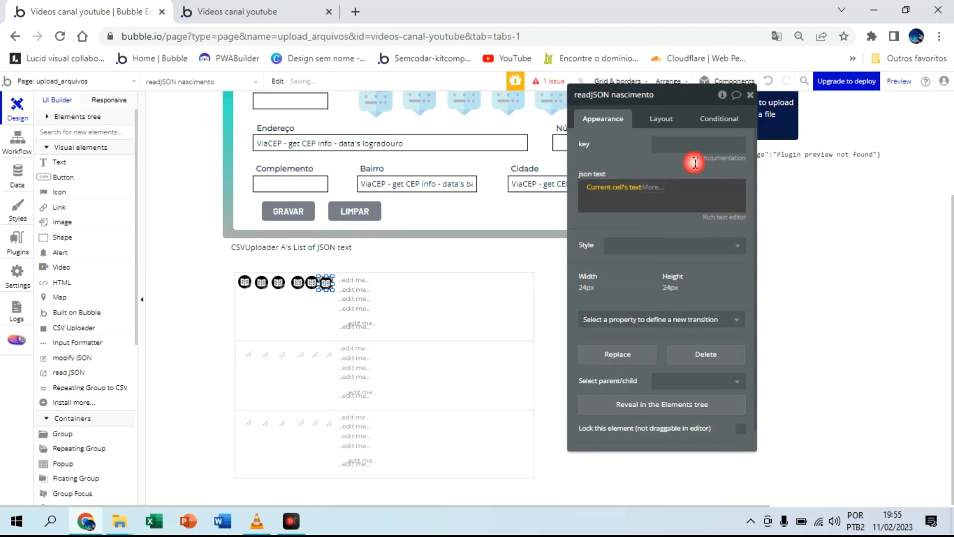
click(698, 146)
text(nascimento)
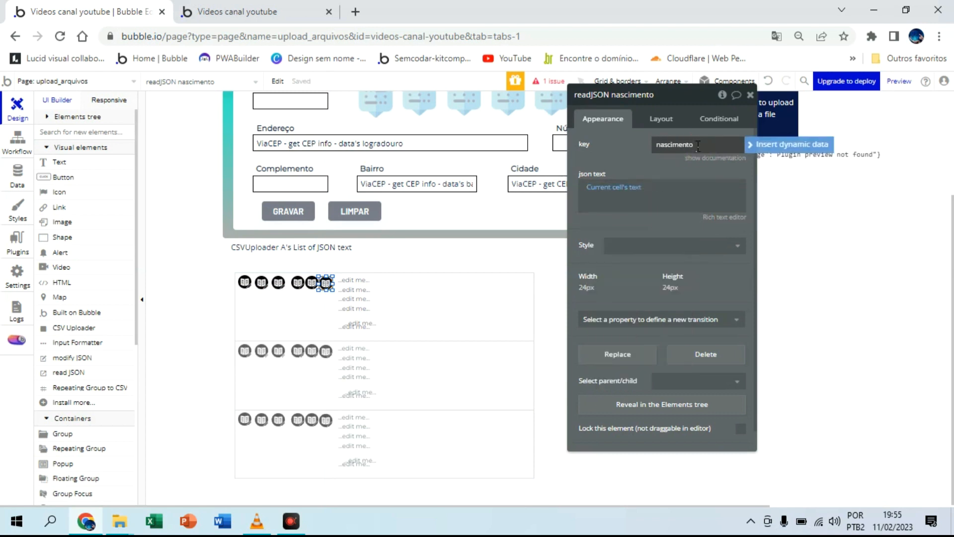
Step: Arrange the placeholder texts in an evenly spaced column beside the read JSON elements in the repeating group's first cell
click(374, 321)
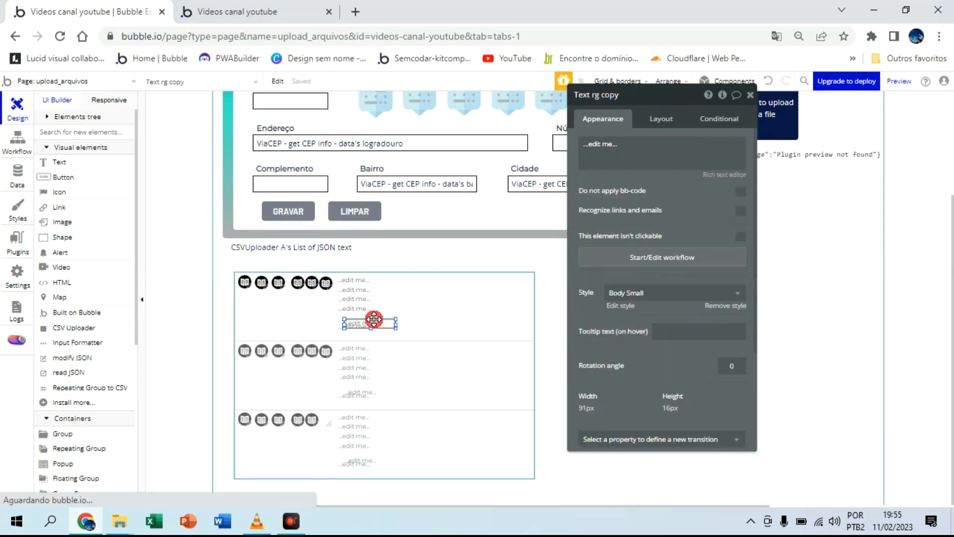
drag(374, 319, 367, 277)
click(453, 312)
click(749, 96)
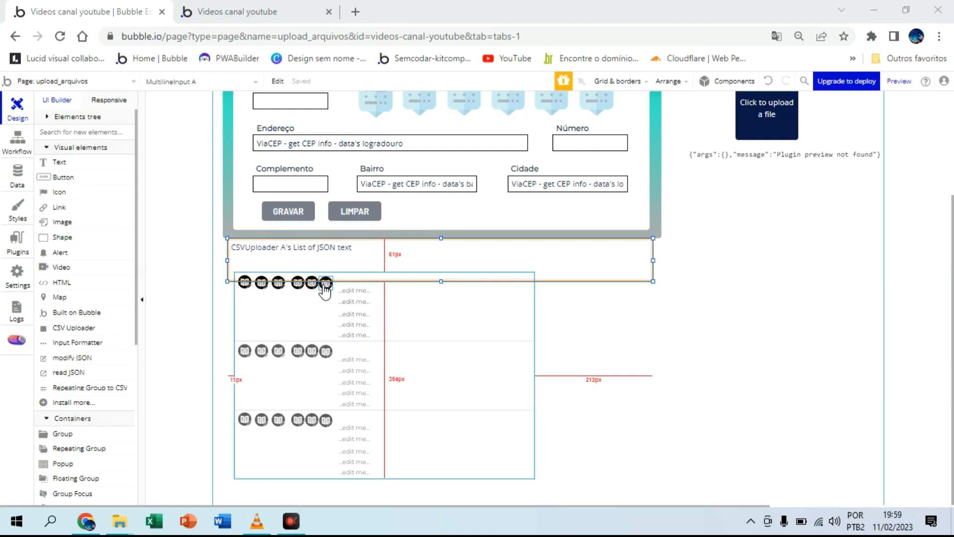
Step: Move the repeating group slightly down, clear of the multiline input showing the CSVUploader's JSON list
click(357, 282)
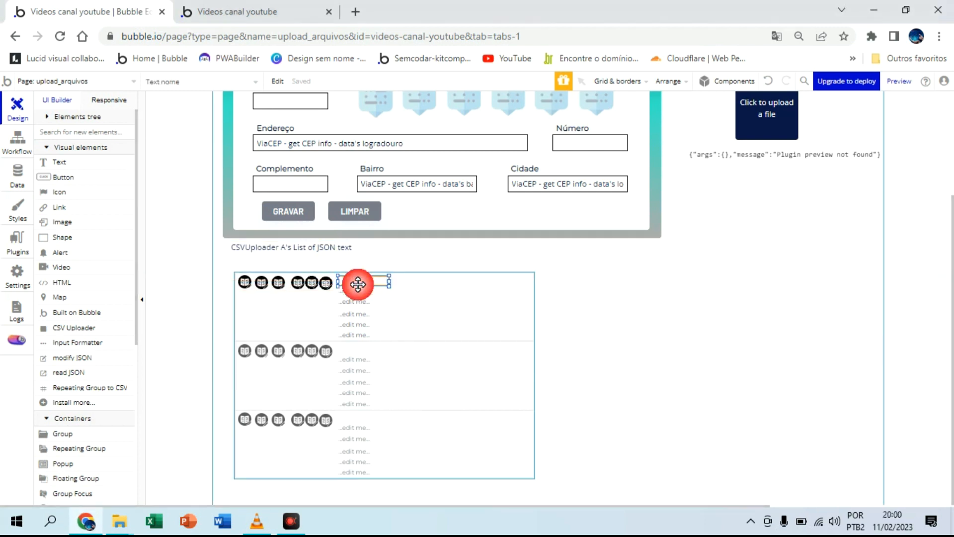
click(502, 298)
drag(503, 303, 370, 302)
Step: Replace the placeholder in Text nome with the dynamic value readJSON nome's text value
click(369, 297)
double_click(369, 297)
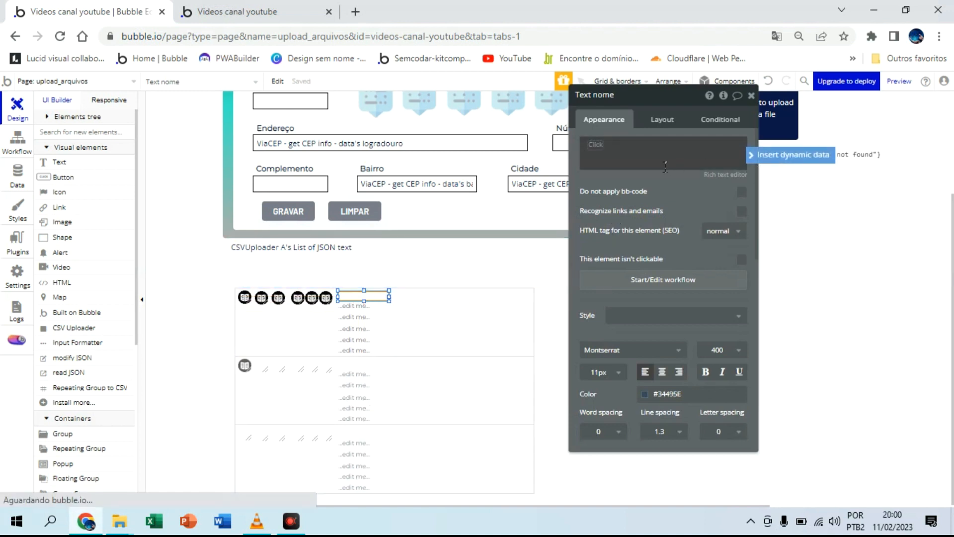
right_click(666, 167)
click(732, 198)
click(627, 164)
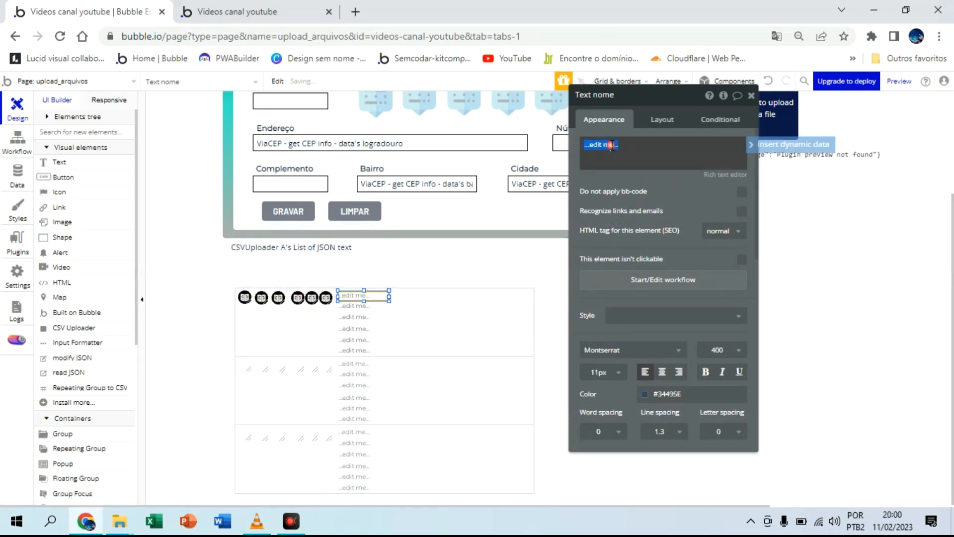
click(753, 145)
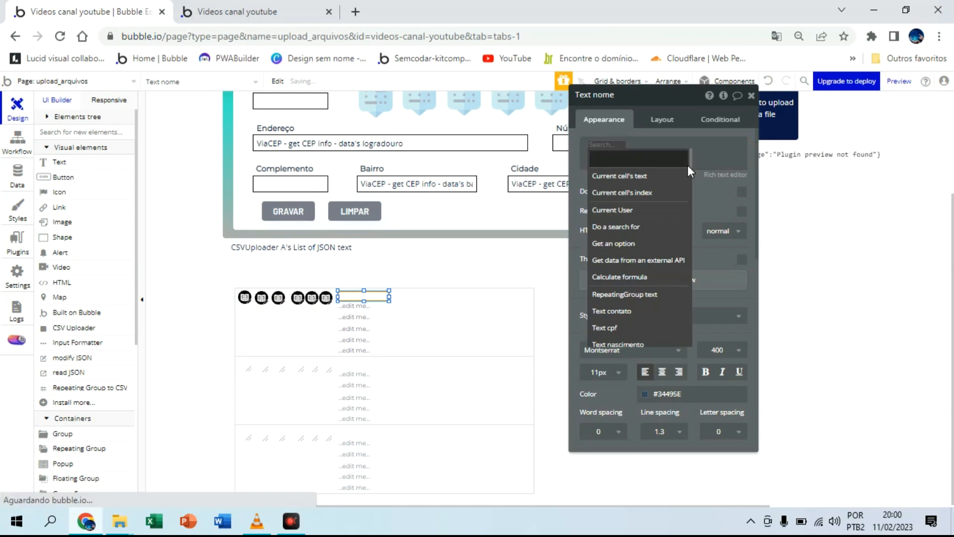
text(re)
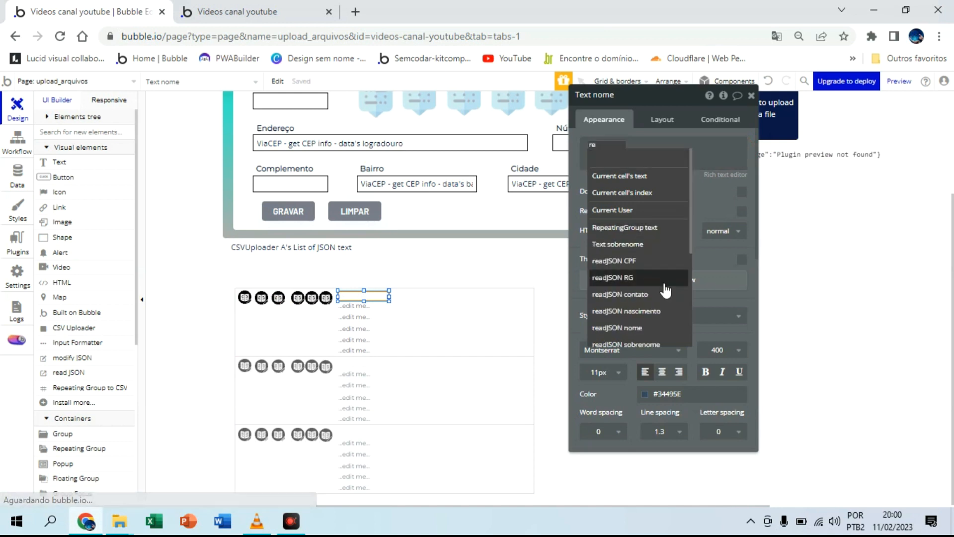
click(654, 328)
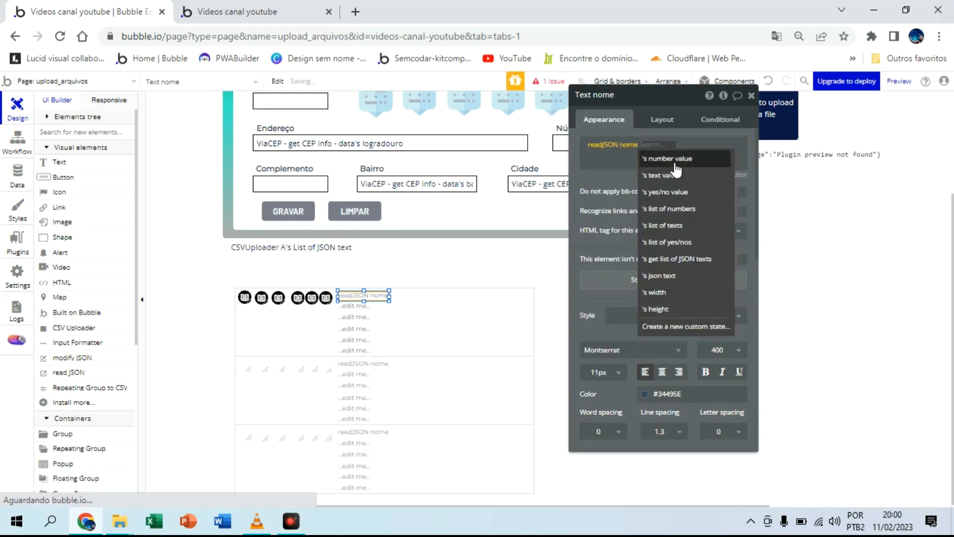
click(672, 175)
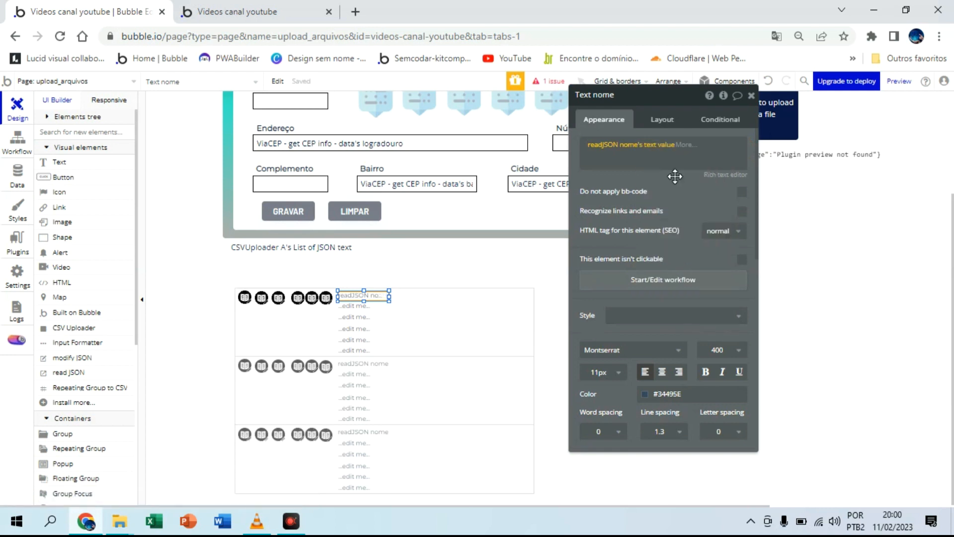
Step: Replace the placeholder in Text sobrenome with the dynamic value readJSON sobrenome's text value
click(354, 306)
click(610, 144)
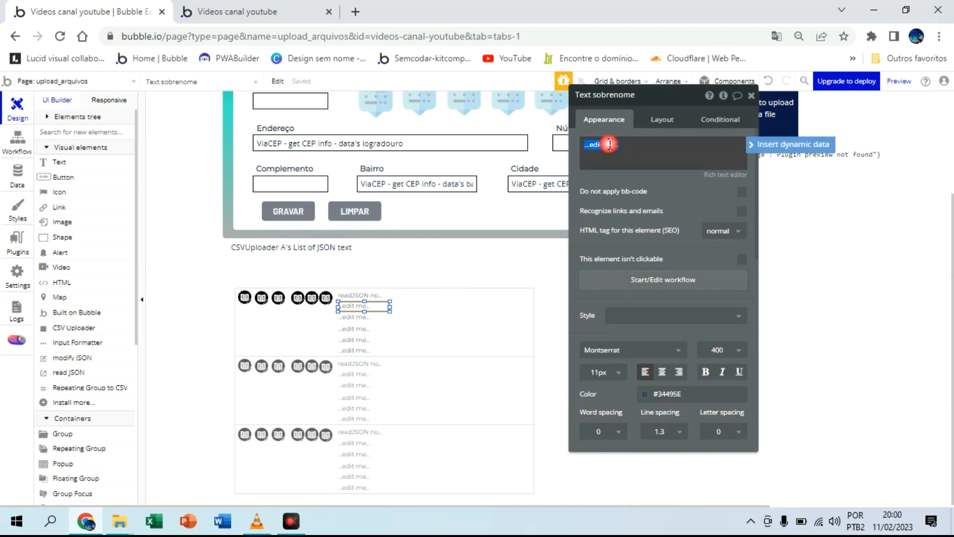
click(792, 147)
text(re)
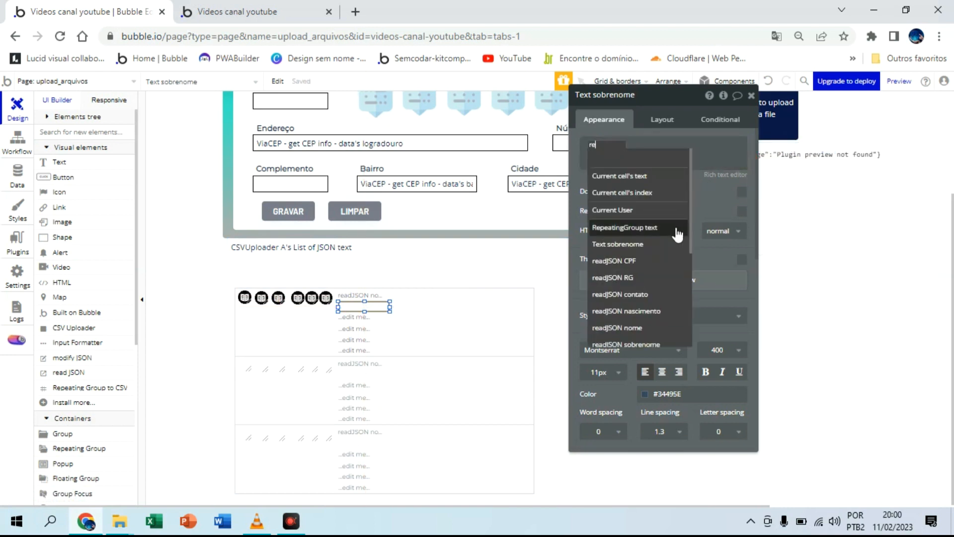
click(660, 344)
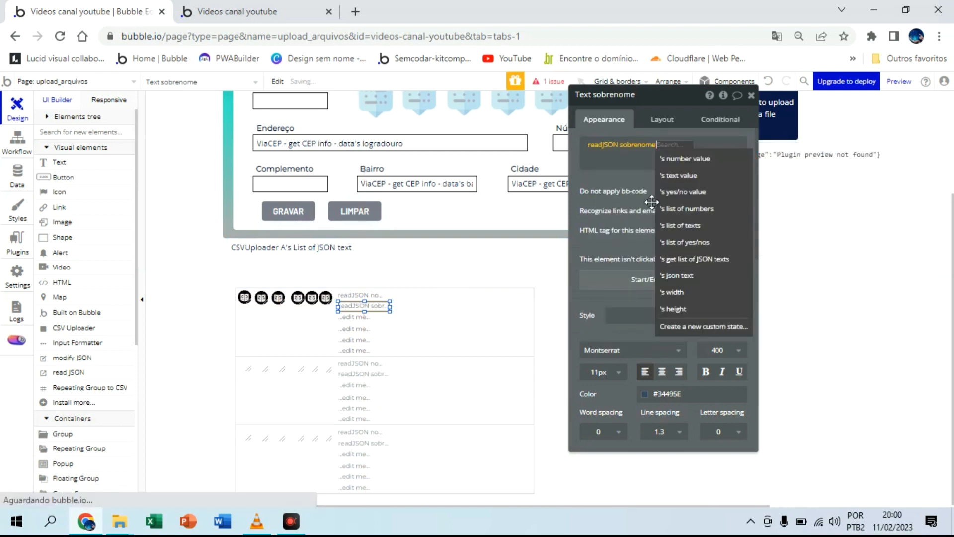
click(698, 174)
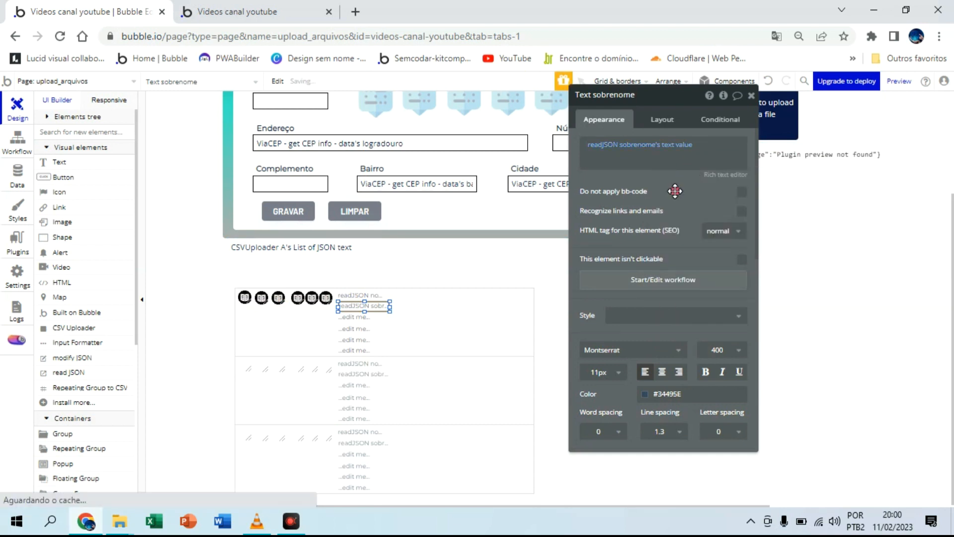
Step: Replace the placeholder in Text contato with the dynamic value readJSON contato's text value
click(357, 318)
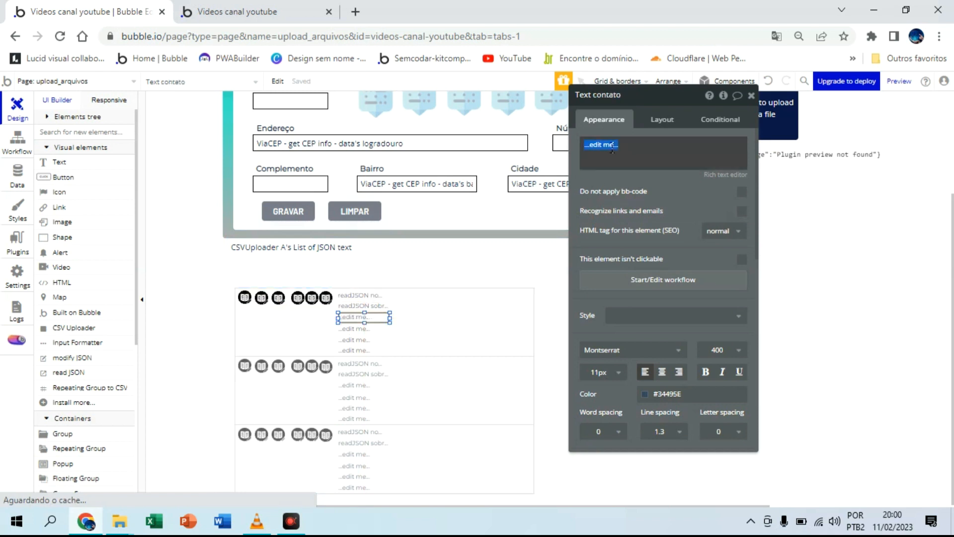
click(765, 144)
text(re)
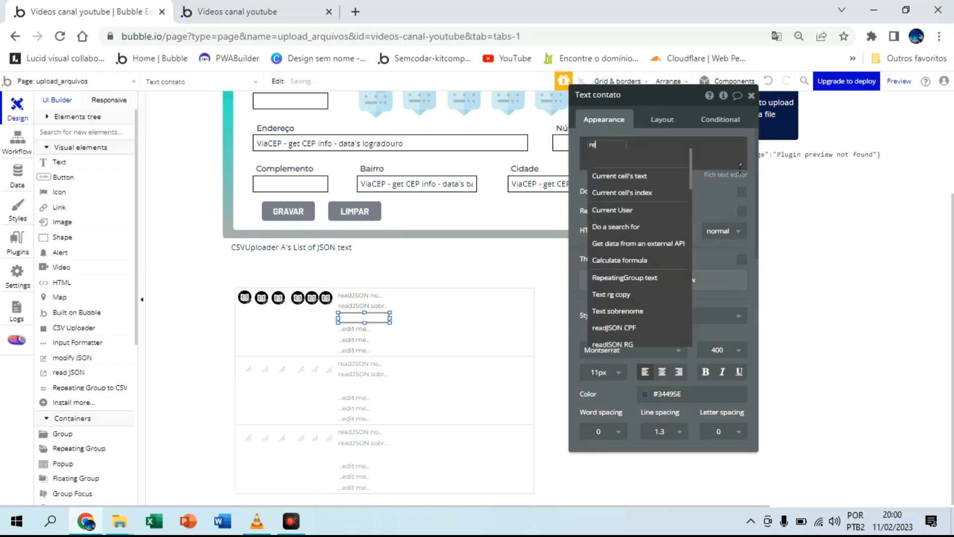
click(646, 278)
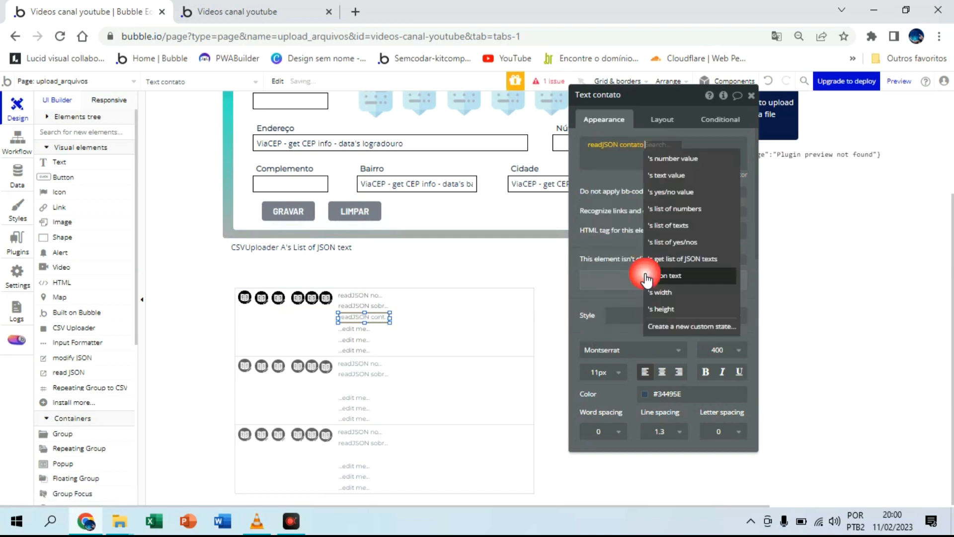
click(666, 175)
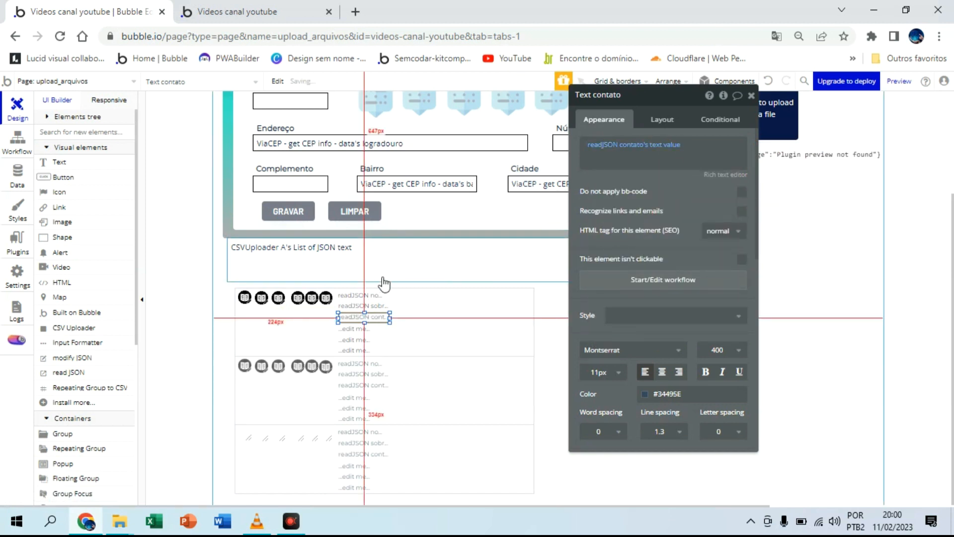
Step: Clear the placeholder from Text cpf in the repeating group's first cell to make room for a dynamic value
click(351, 329)
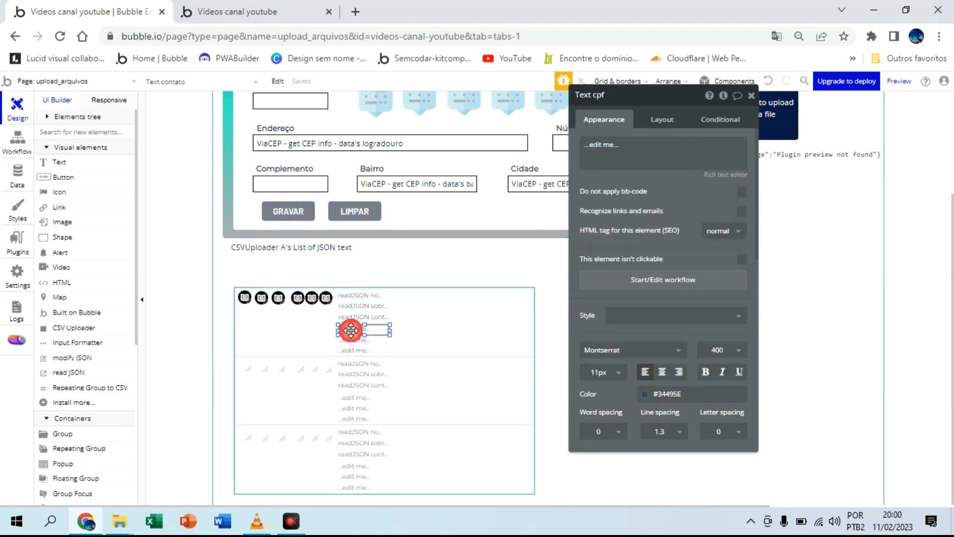
click(673, 157)
click(797, 145)
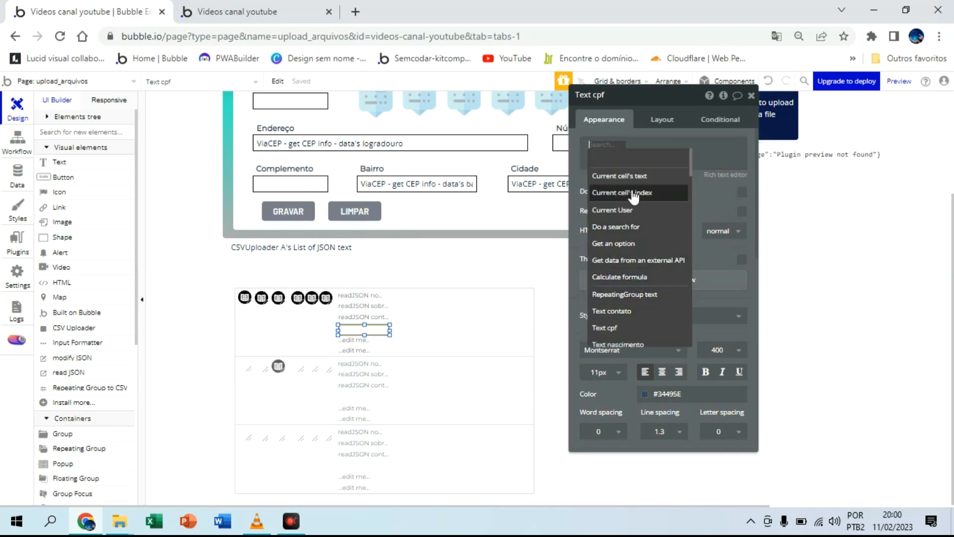
text(re)
click(722, 212)
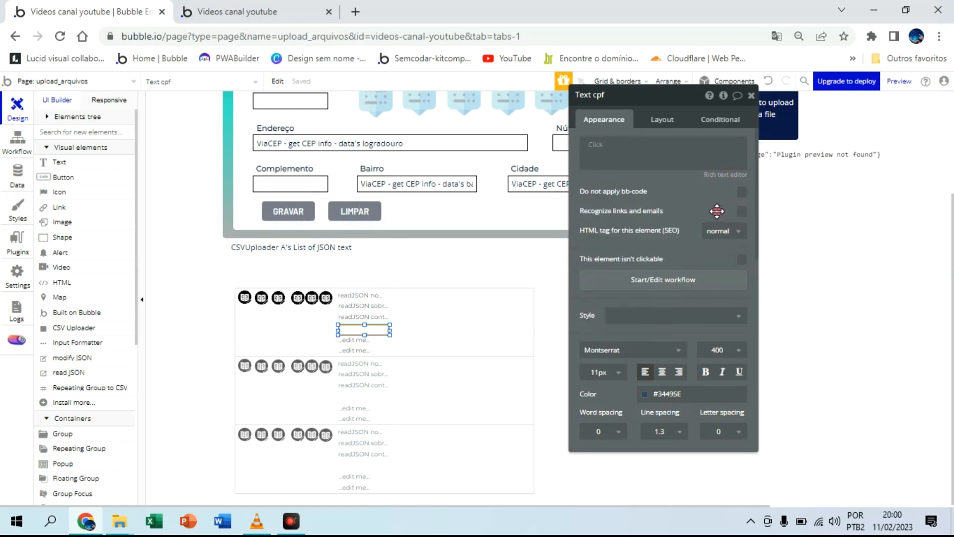
click(594, 151)
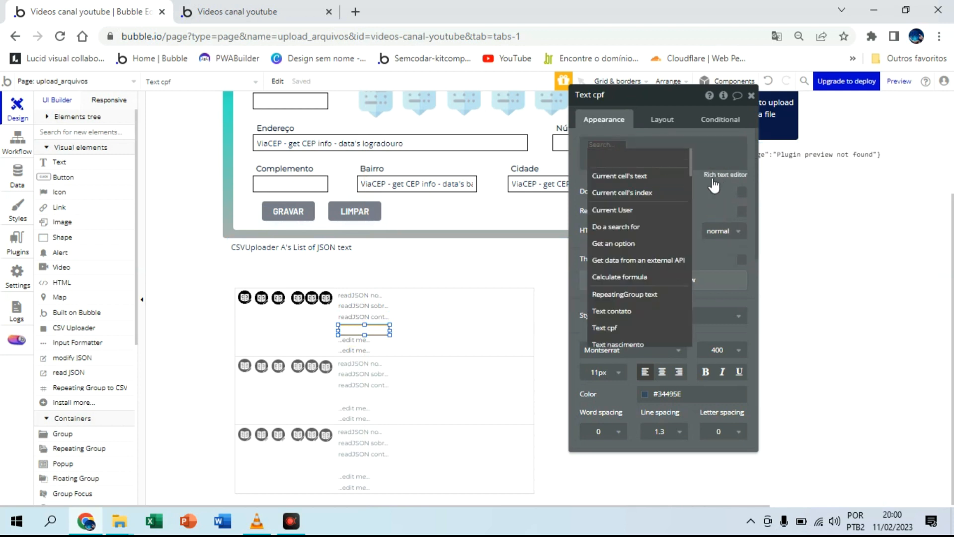
click(715, 212)
drag(348, 327, 349, 331)
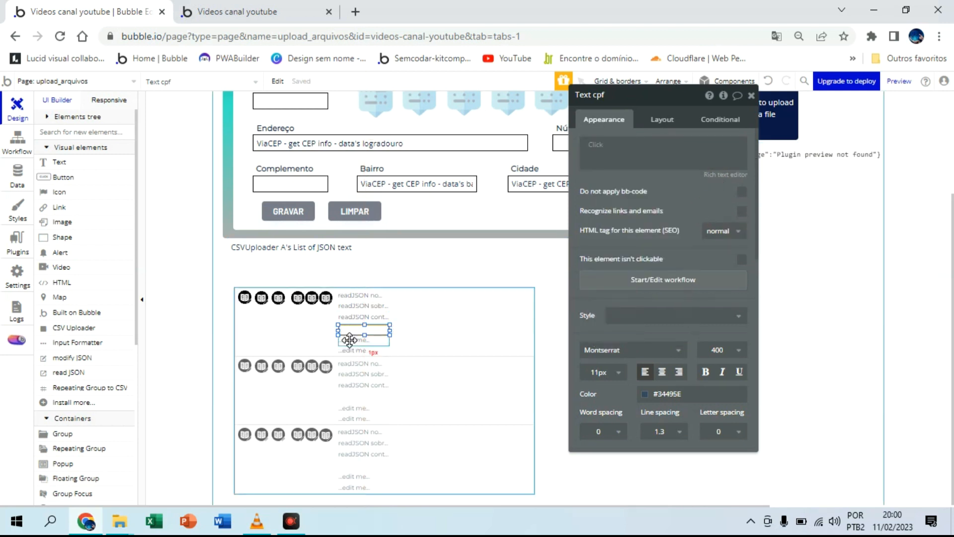
click(350, 341)
Step: Fill the empty Text cpf element with the dynamic value readJSON CPF's text value
click(356, 330)
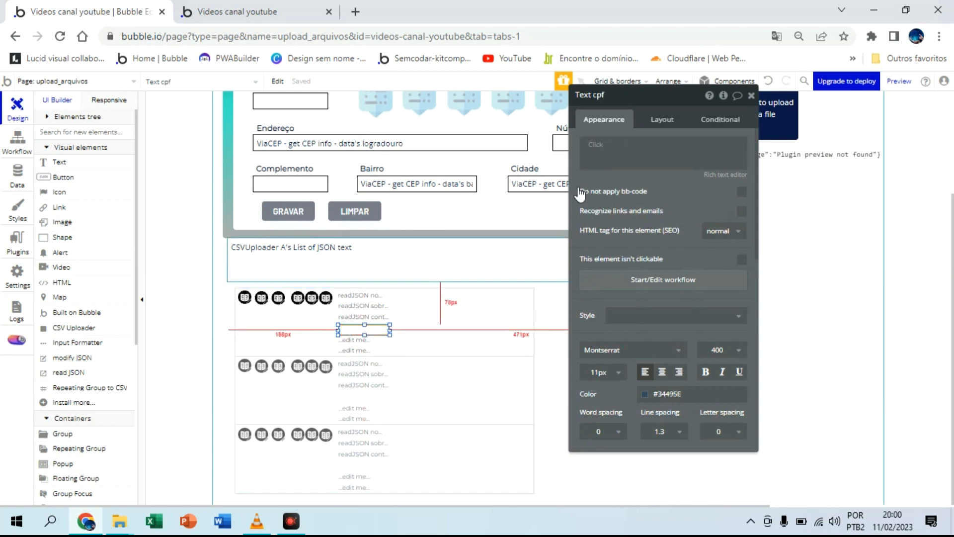
click(598, 146)
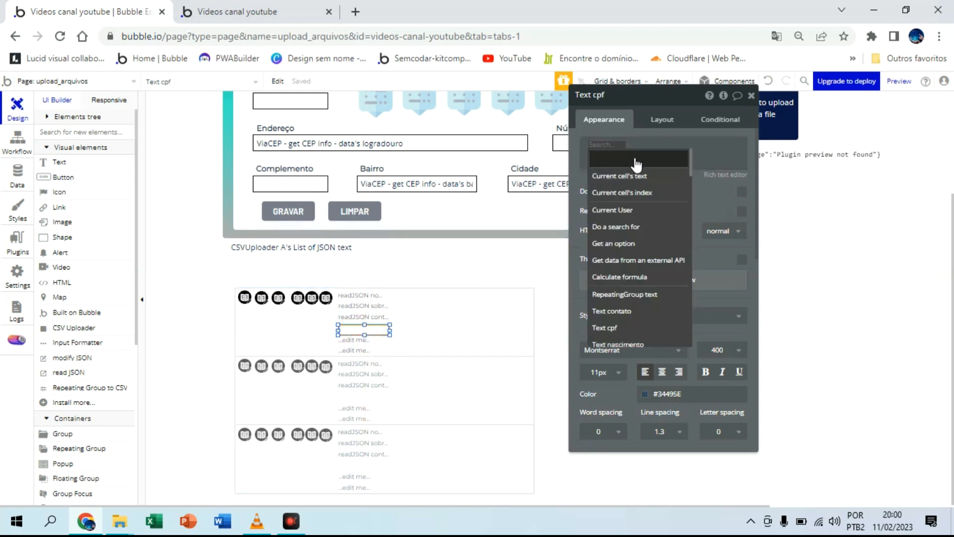
text(re)
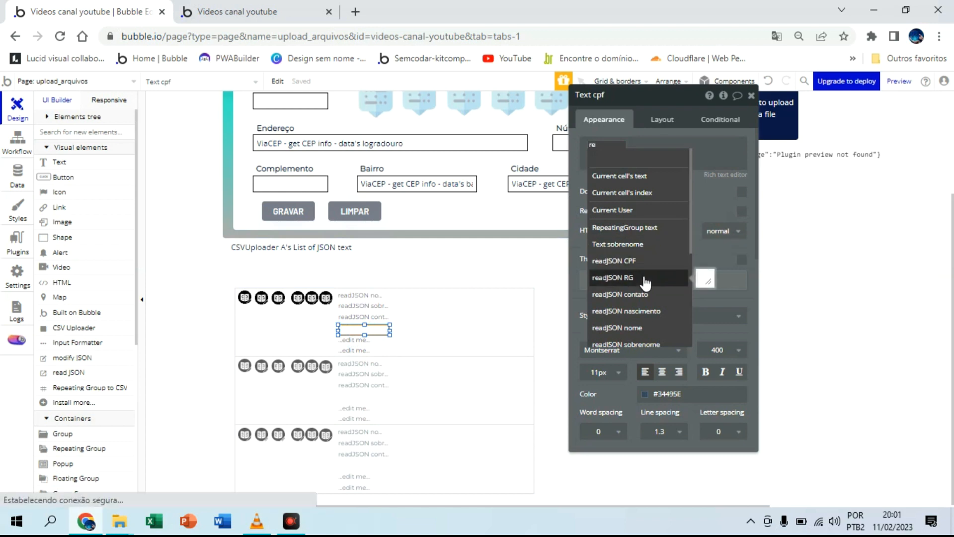
click(639, 261)
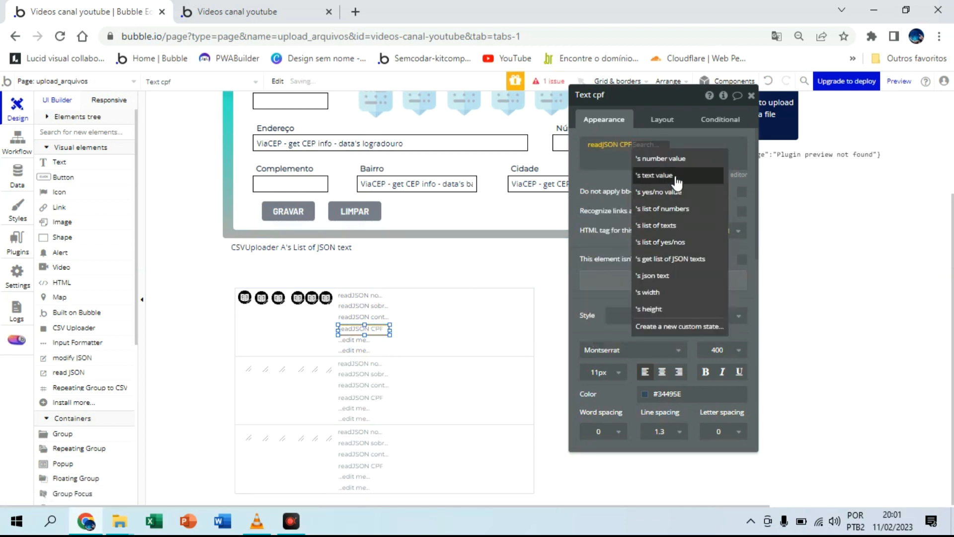
click(676, 176)
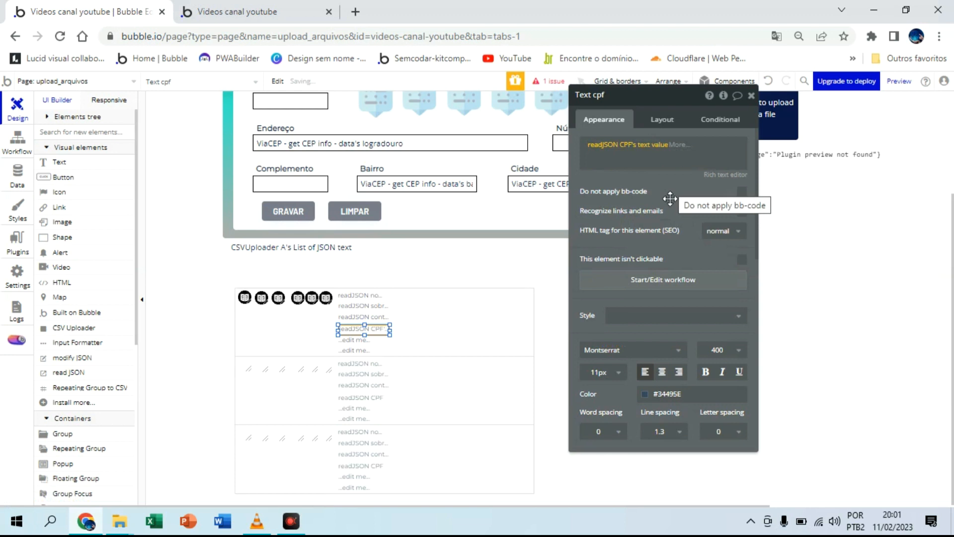
Step: Replace the placeholder in Text rg copy with the dynamic value readJSON RG's text value
click(360, 340)
click(599, 144)
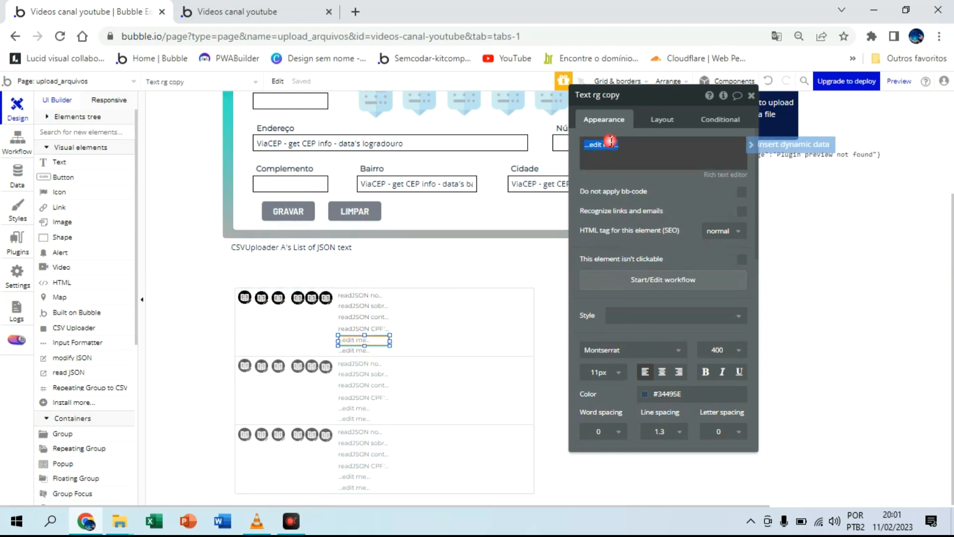
click(774, 148)
text(re)
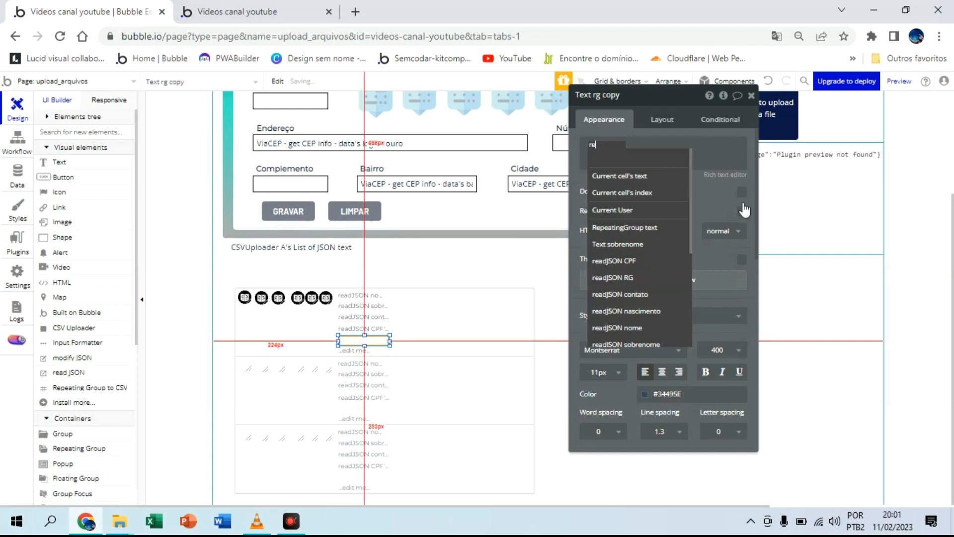
click(644, 281)
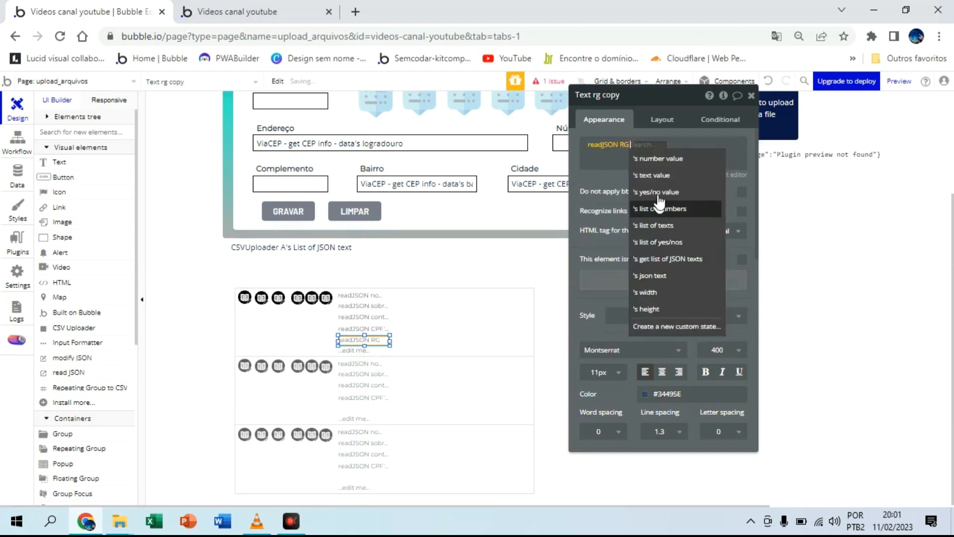
click(665, 178)
Step: Replace the placeholder in Text nascimento with the dynamic value readJSON nascimento's text value
click(372, 351)
click(641, 149)
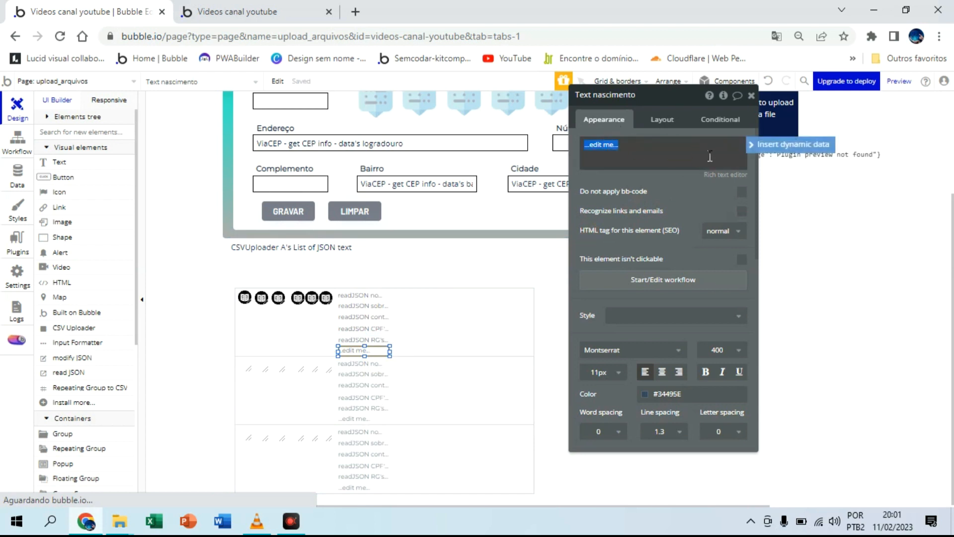
click(780, 145)
click(731, 158)
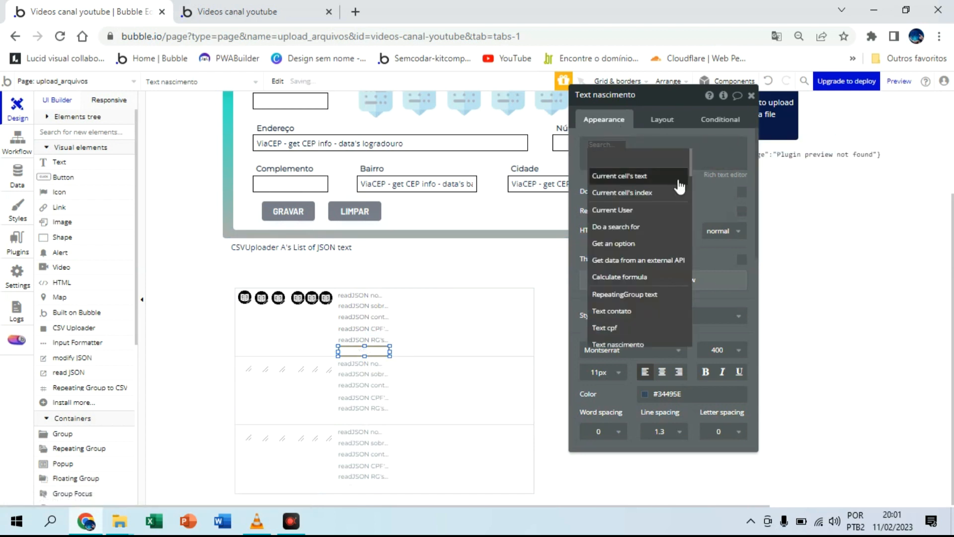
text(re)
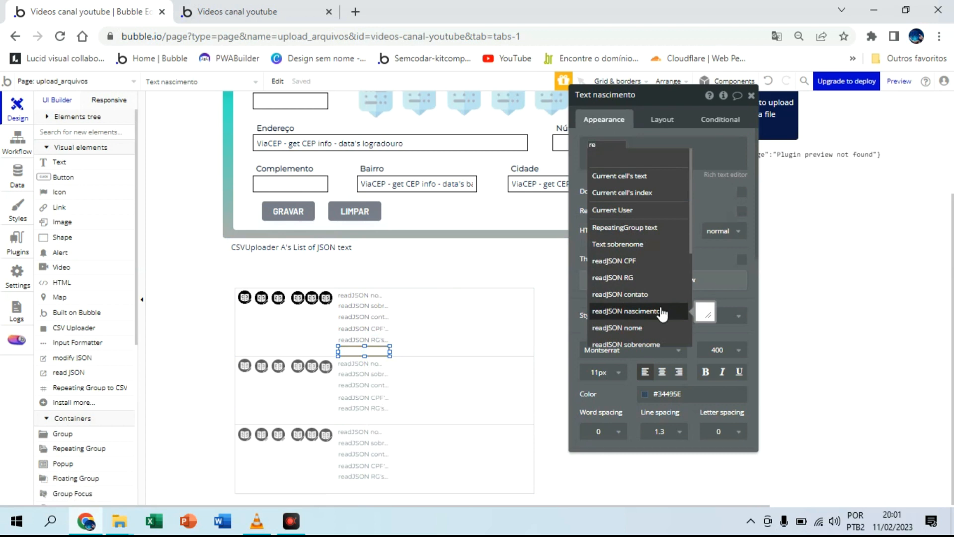
click(661, 312)
click(691, 180)
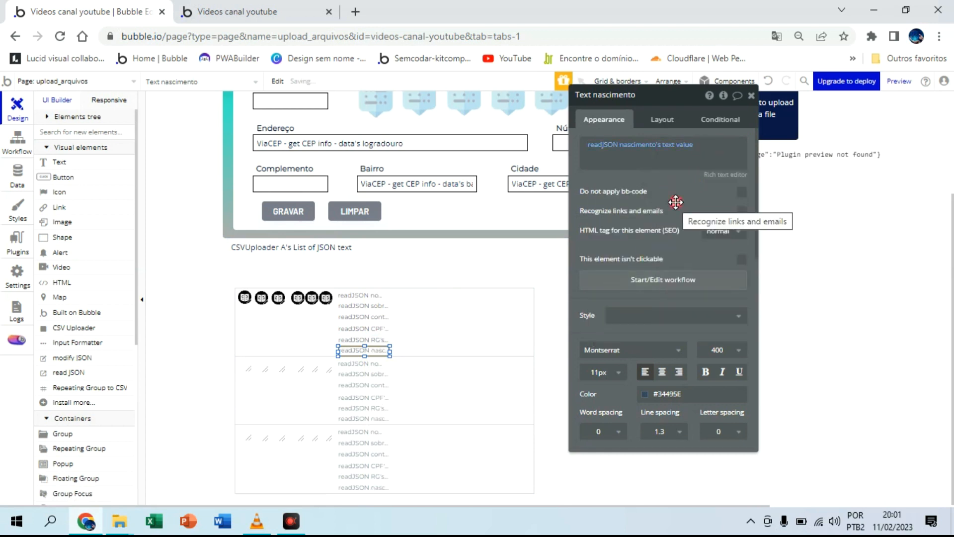
Step: Reload the upload_arquivos preview page to check the repeating group, and return to the Bubble editor
click(278, 12)
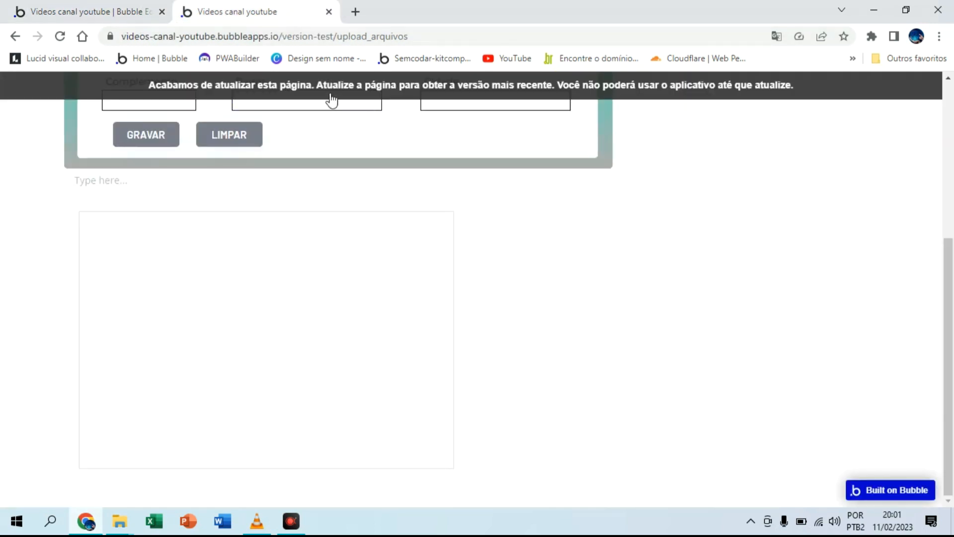
click(331, 95)
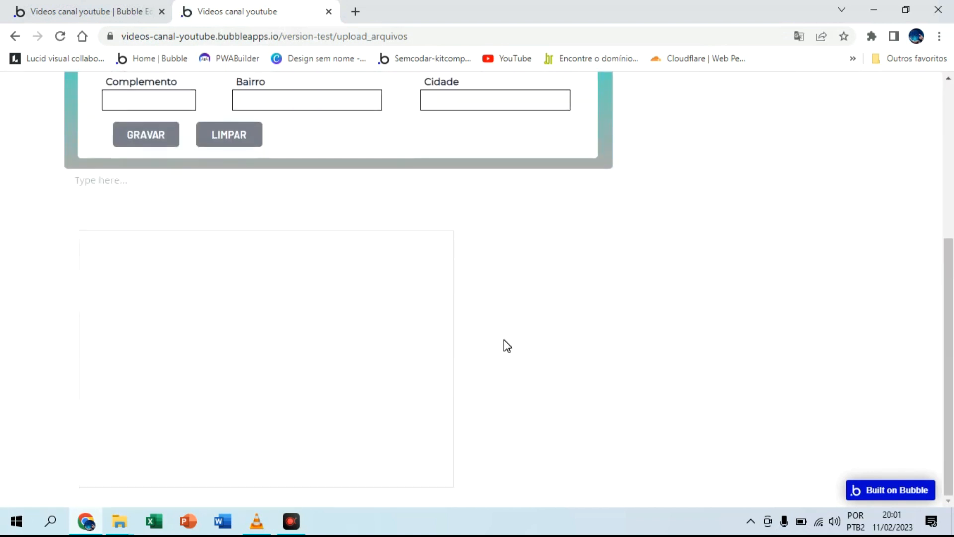
click(144, 4)
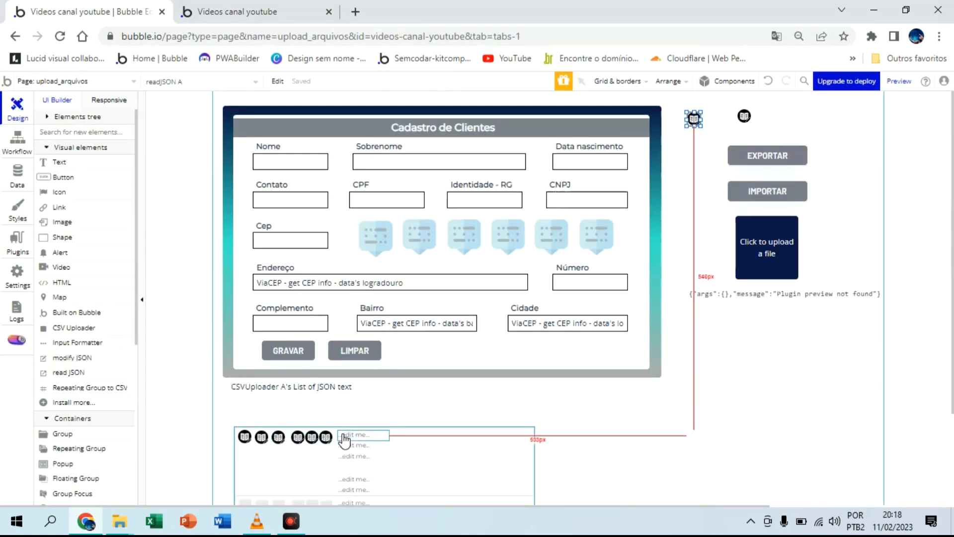
click(350, 436)
scroll(405, 427, down, 3)
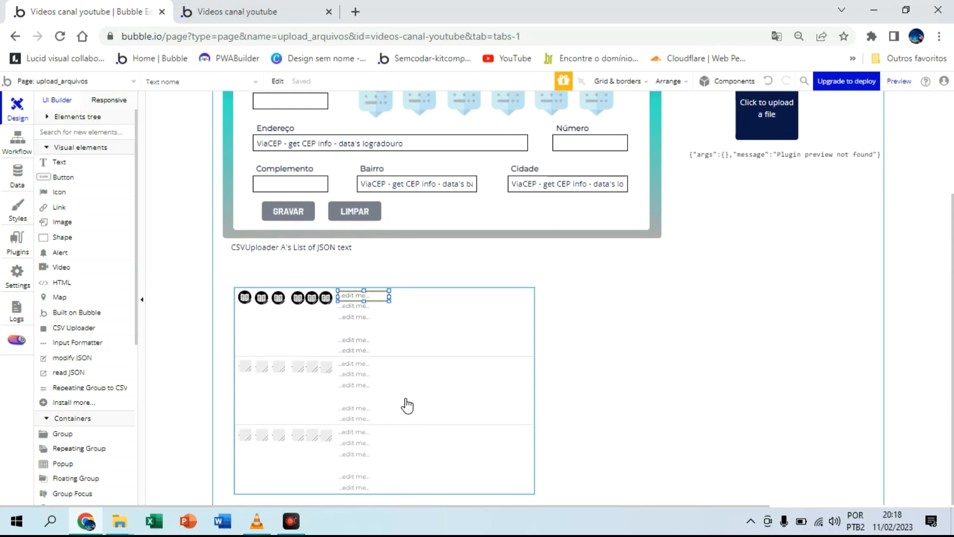
Step: Replace the placeholder in Text nome with the dynamic value readJSON nome's text value
double_click(367, 298)
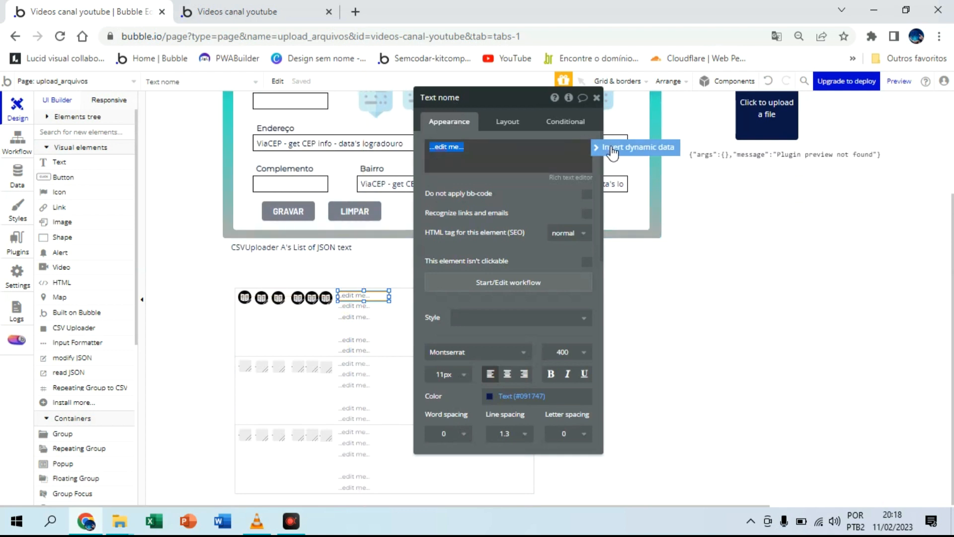
click(636, 148)
text(e)
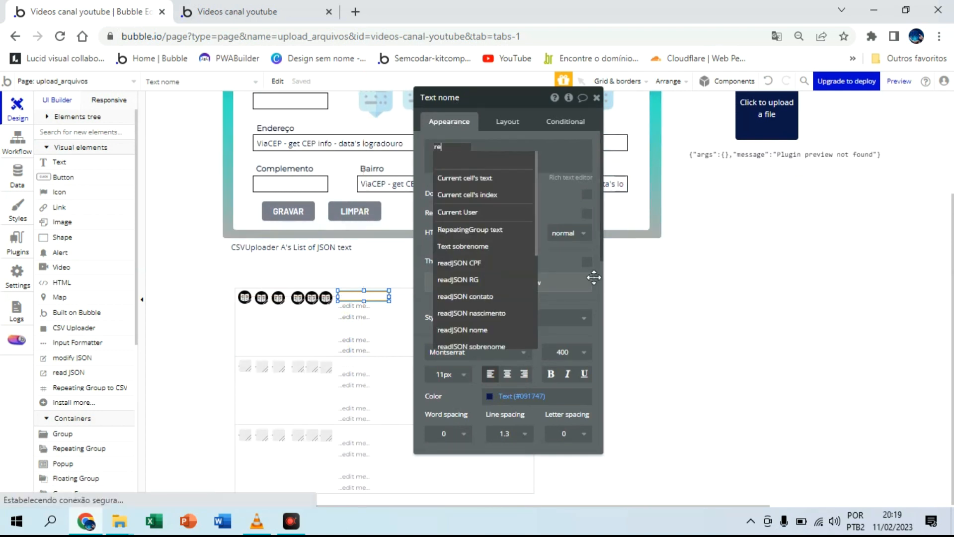
click(497, 331)
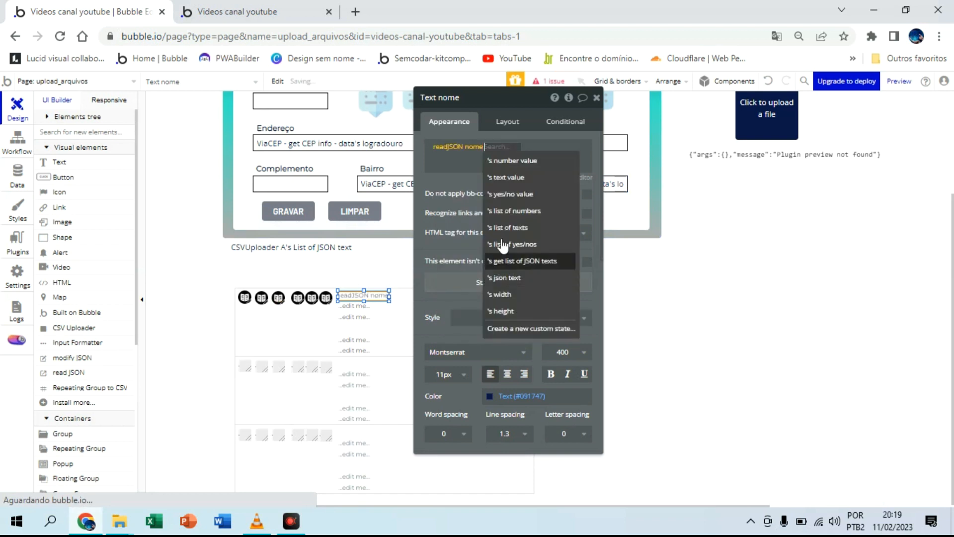
click(528, 177)
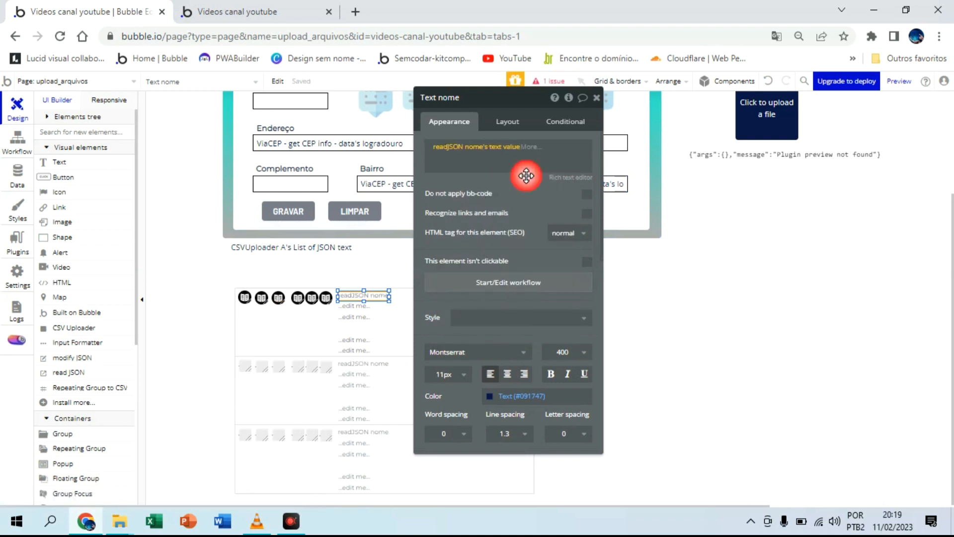
Step: Replace the placeholder in Text sobrenome with the dynamic value readJSON sobrenome's text value
click(353, 306)
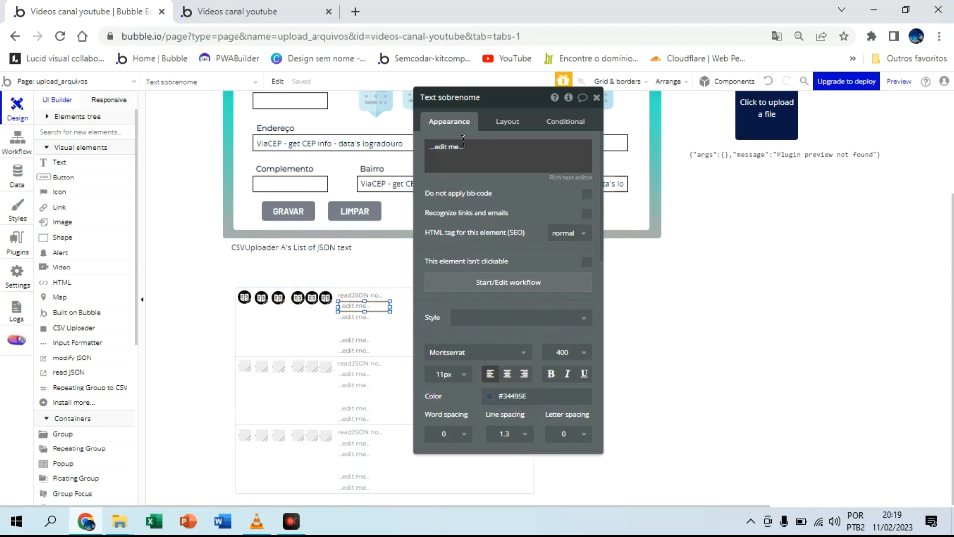
triple_click(446, 147)
click(614, 158)
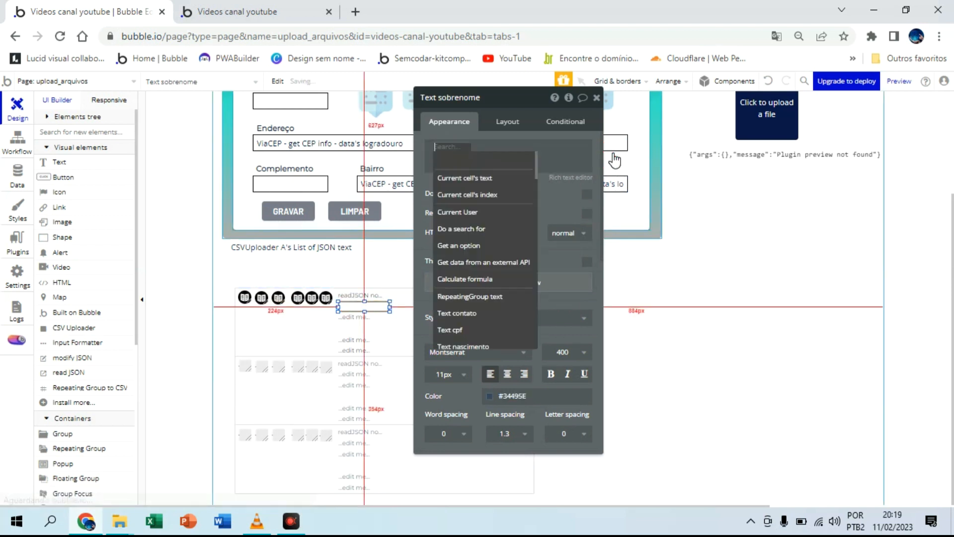
scroll(526, 251, down, 3)
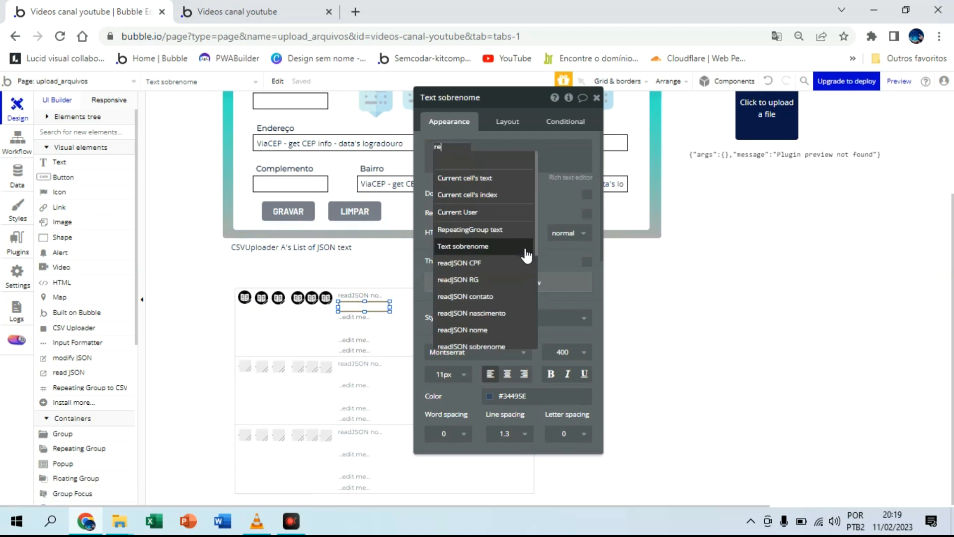
click(506, 347)
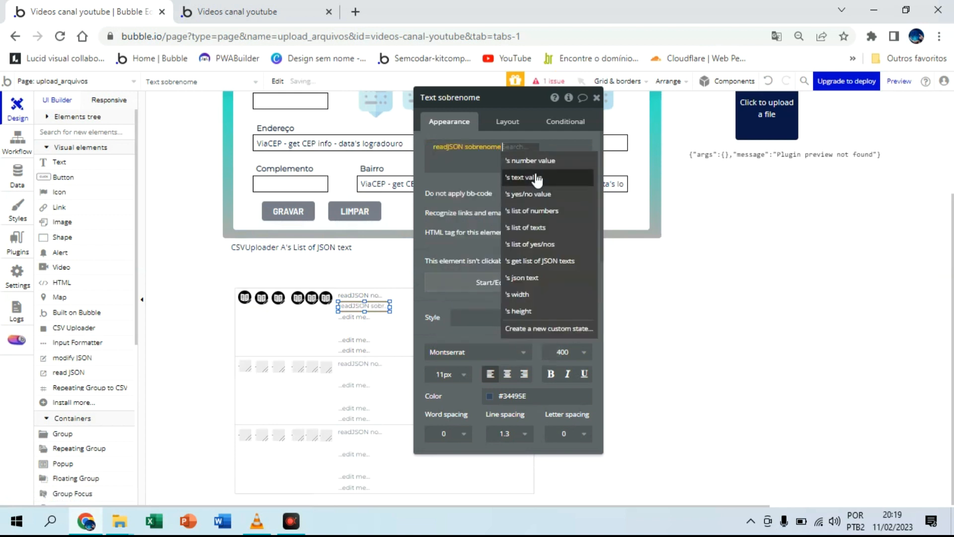
click(527, 180)
click(528, 194)
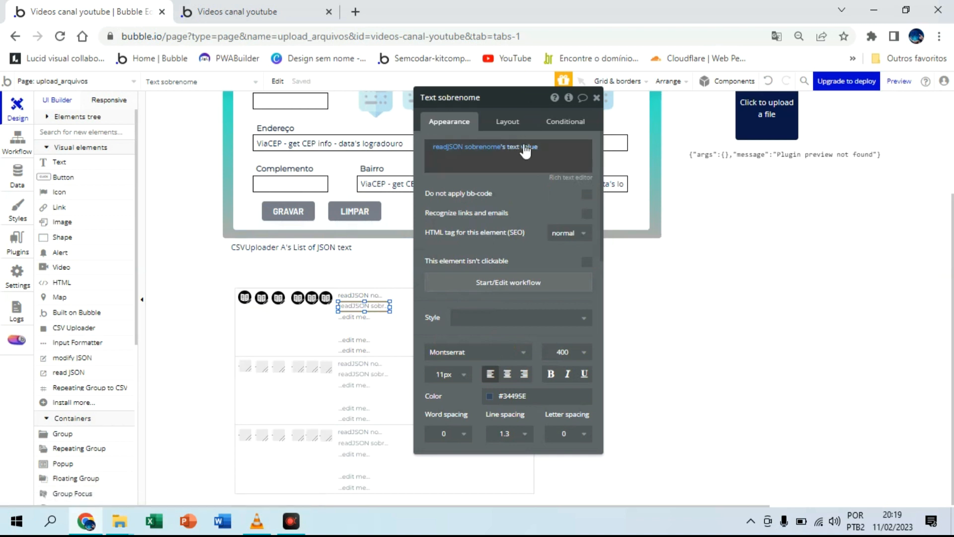
Step: Replace the placeholder in Text contato with the dynamic value readJSON contato's text value
click(358, 317)
triple_click(475, 155)
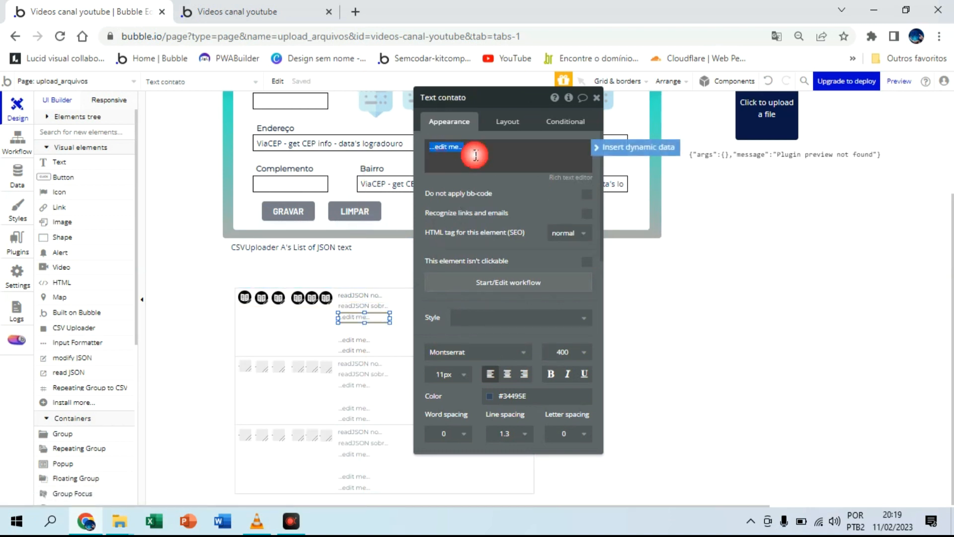
click(598, 149)
text(re)
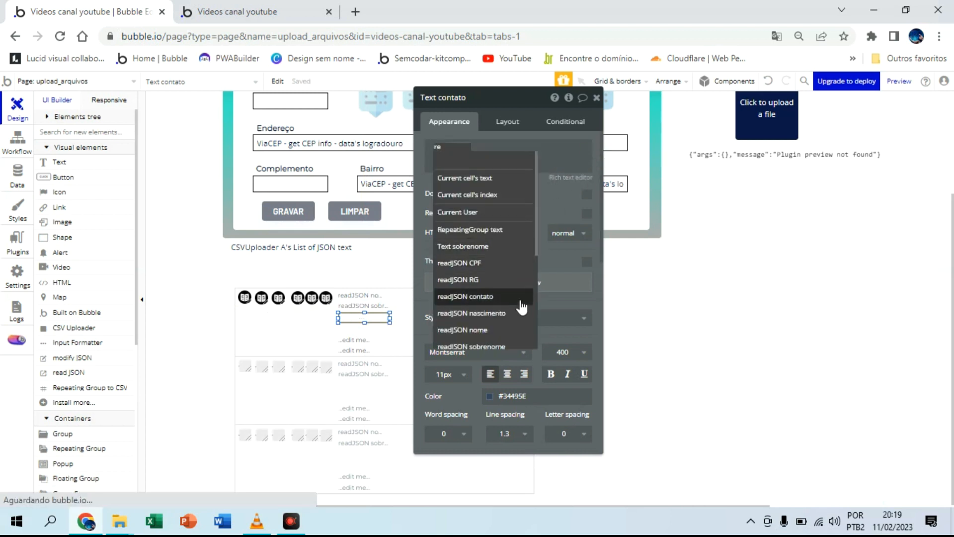
click(503, 296)
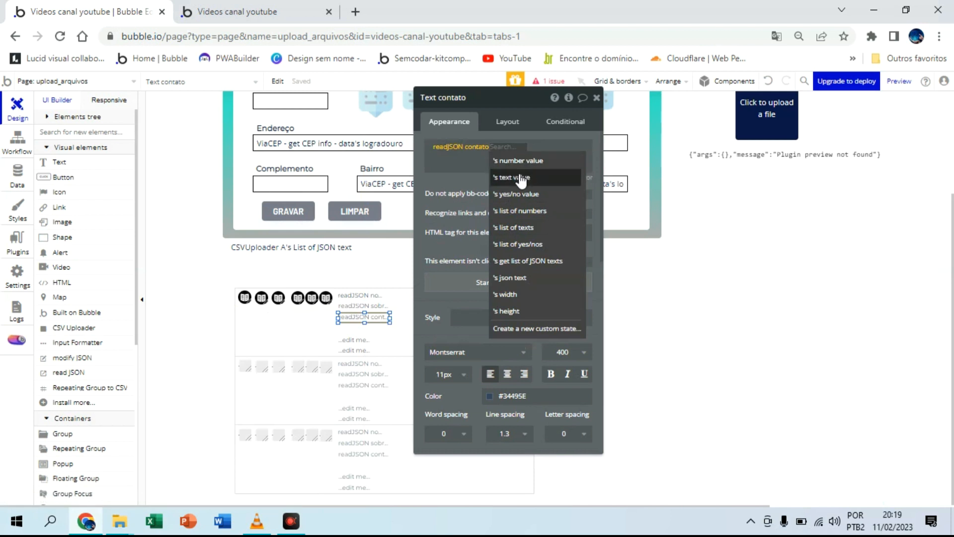
click(519, 175)
click(520, 189)
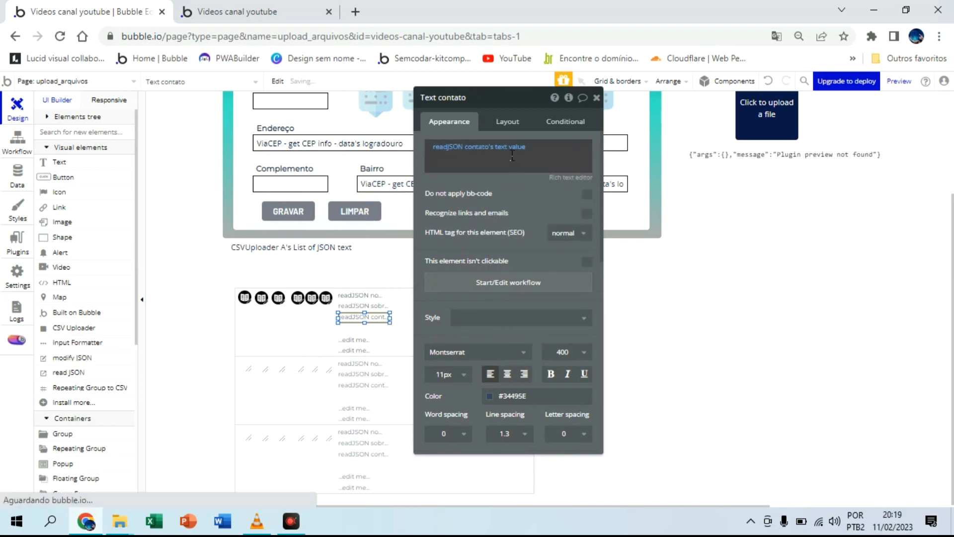
Step: Replace the placeholder in Text cpf with the dynamic value readJSON CPF's text value
click(370, 328)
click(447, 149)
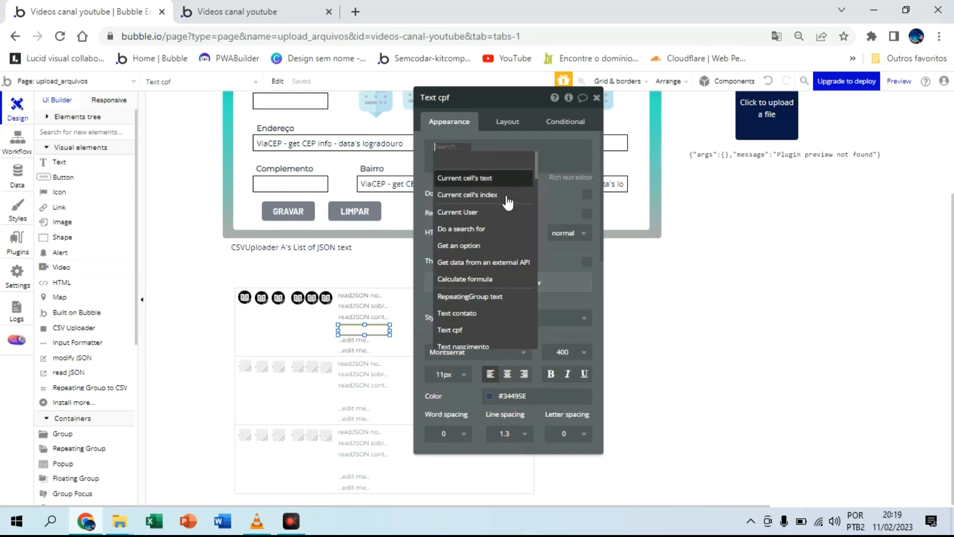
text(re)
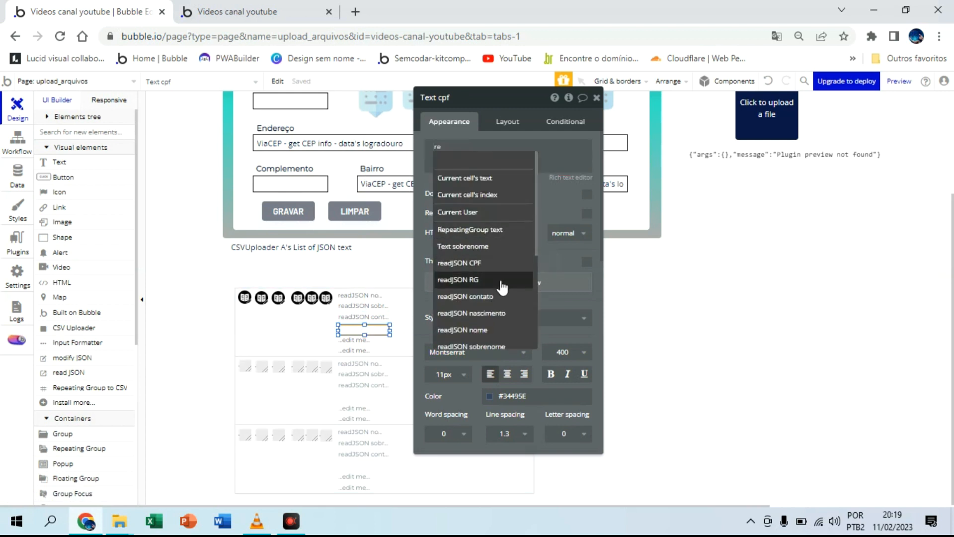
click(496, 262)
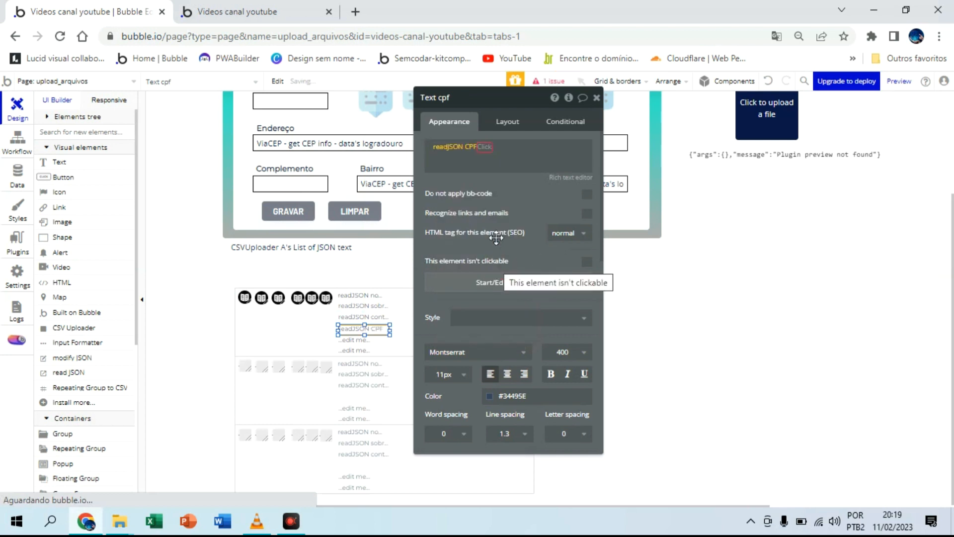
click(485, 146)
click(511, 178)
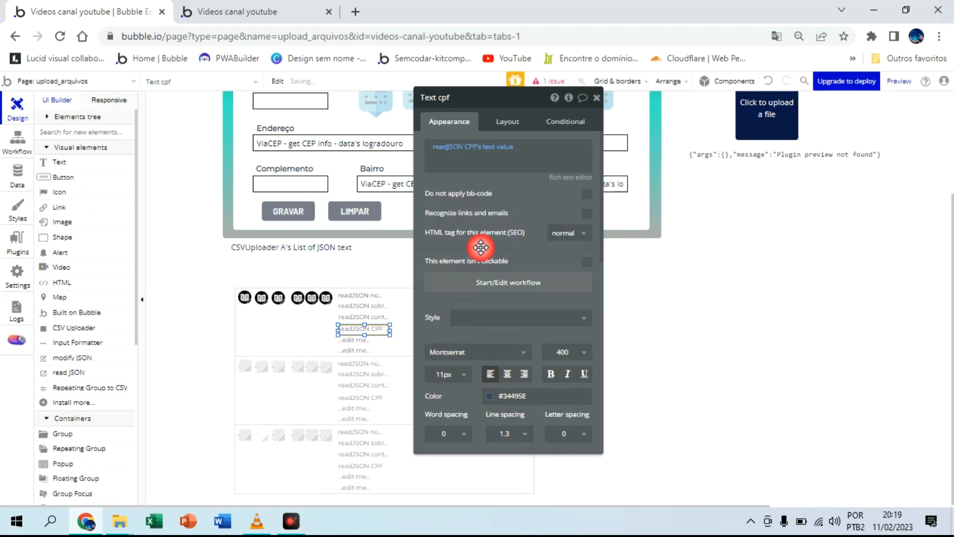
Step: Replace the placeholder in Text rg copy with the dynamic value readJSON RG's text value
click(363, 340)
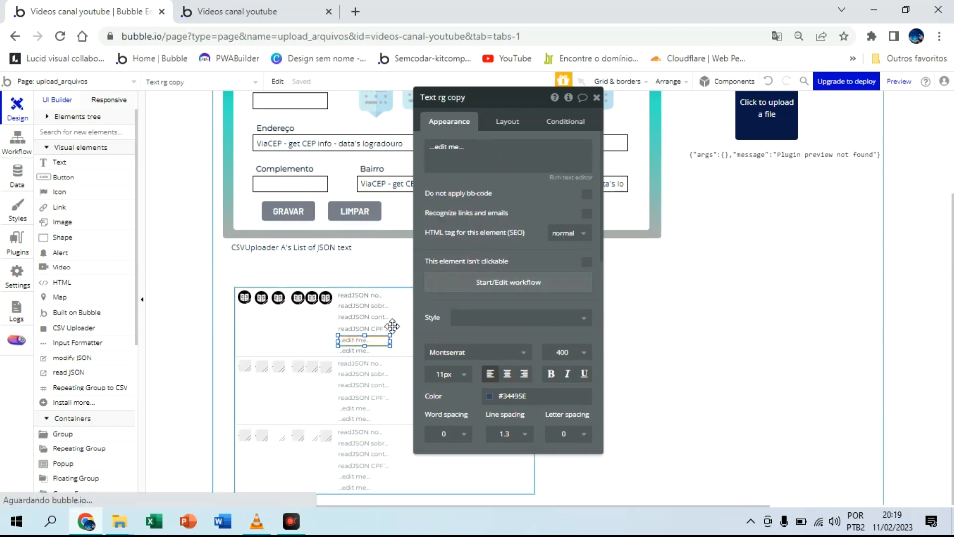
triple_click(538, 162)
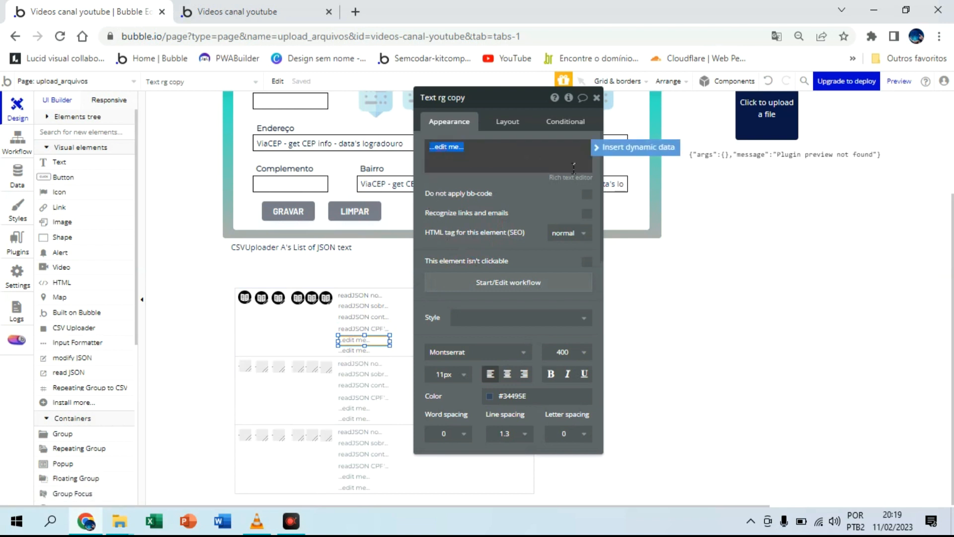
text(re)
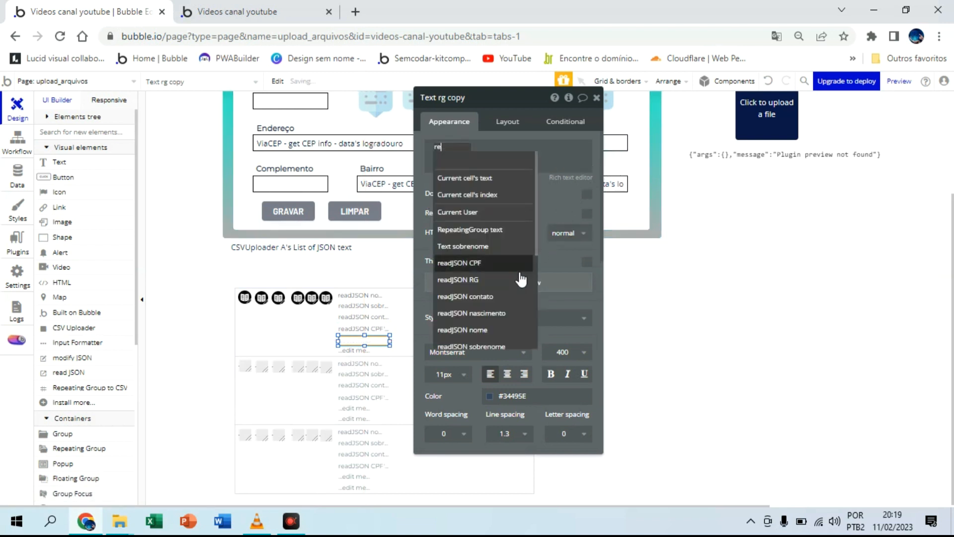
click(491, 280)
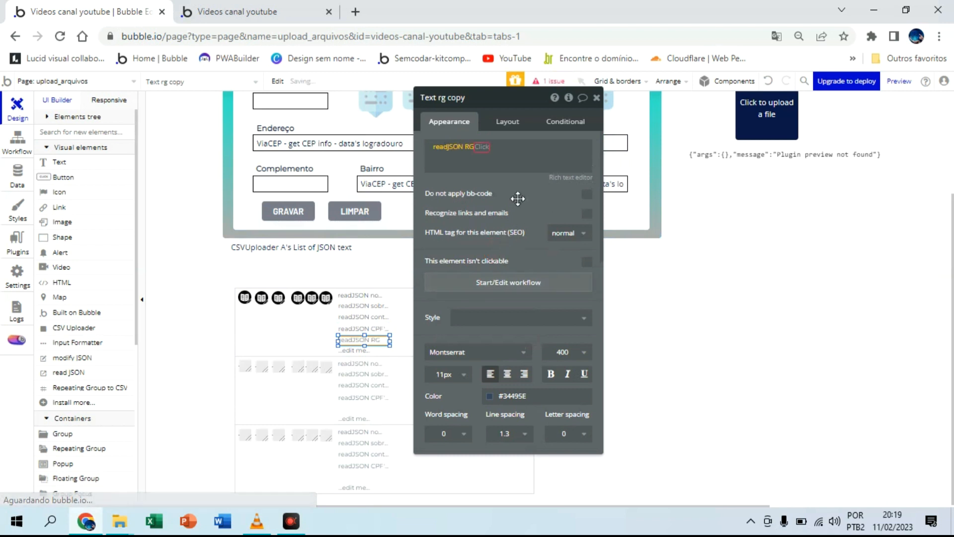
click(557, 163)
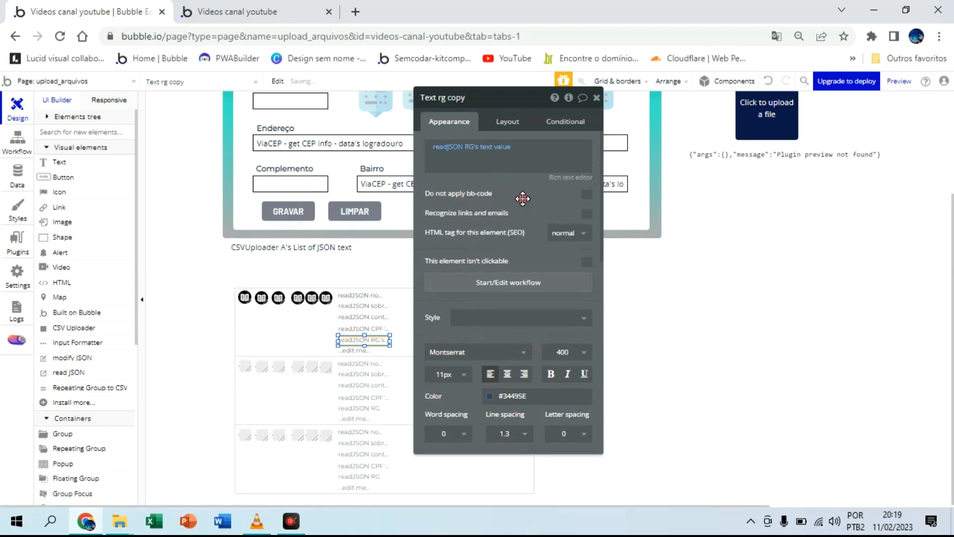
Step: Replace the placeholder in Text nascimento with the dynamic value readJSON nascimento's text value, and close its properties
click(374, 350)
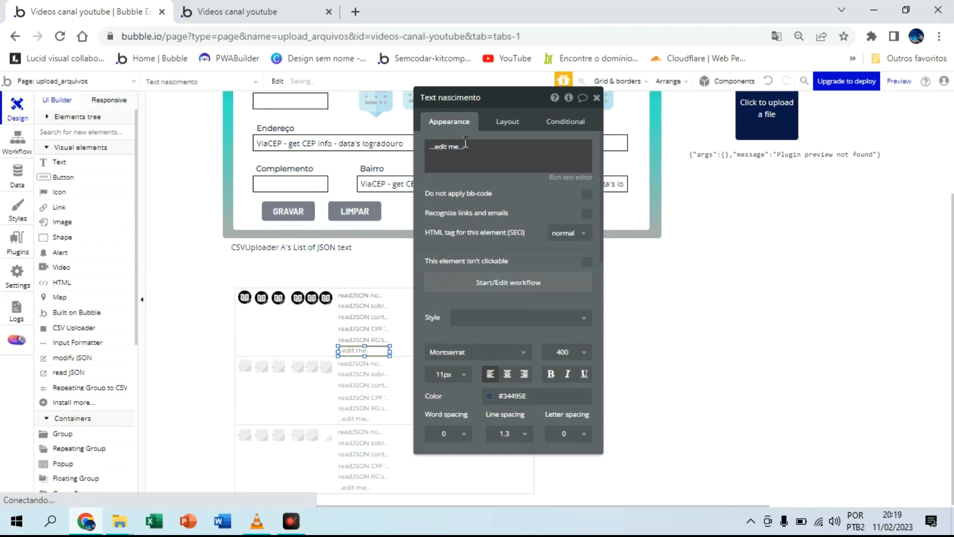
triple_click(465, 144)
click(638, 149)
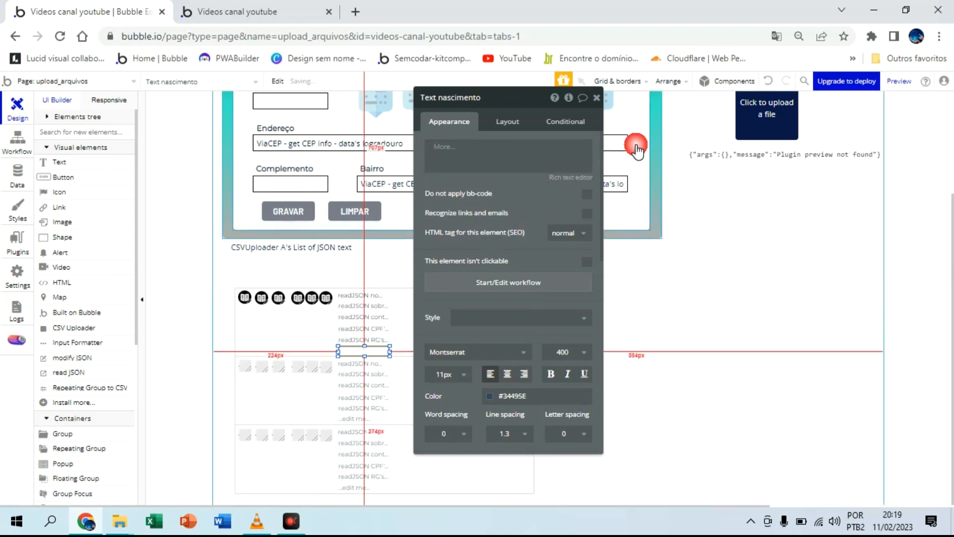
text(re)
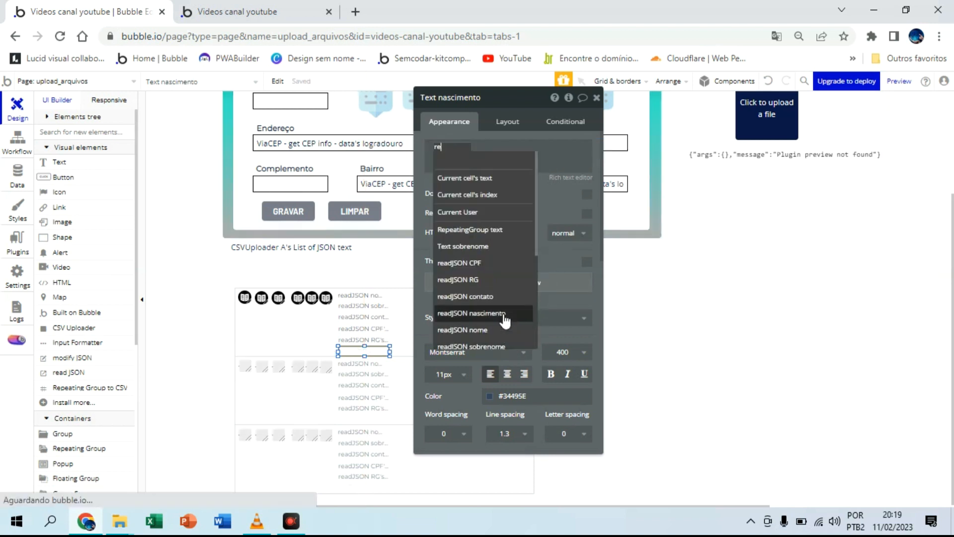
click(502, 314)
click(530, 178)
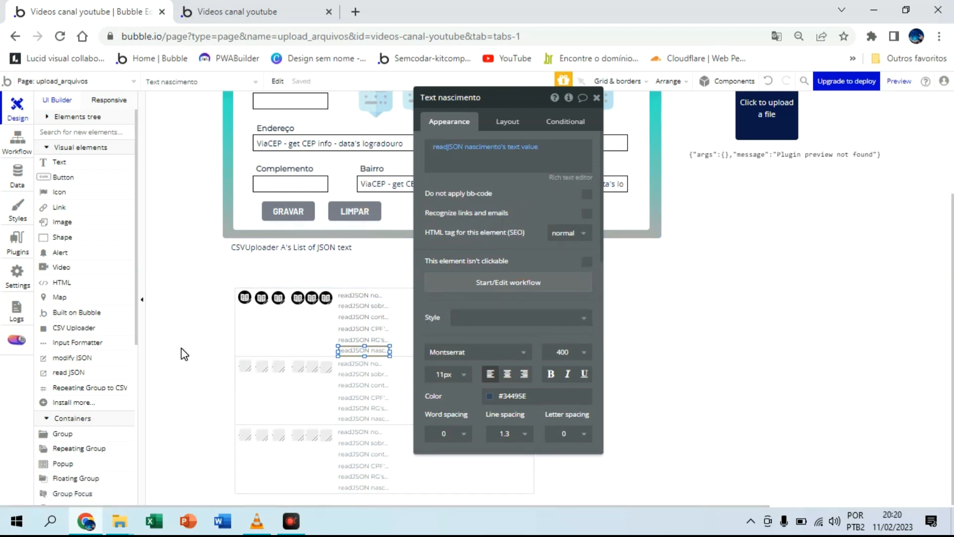
click(540, 98)
click(596, 98)
Step: Review the key and JSON text settings of readJSON A, and glance at the upload_arquivos preview page
scroll(746, 184, up, 3)
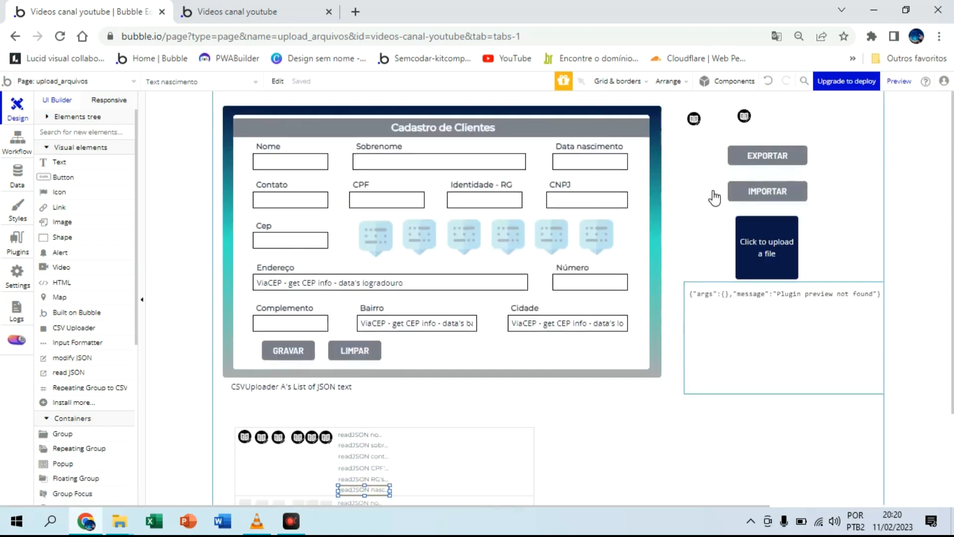
click(696, 117)
double_click(696, 118)
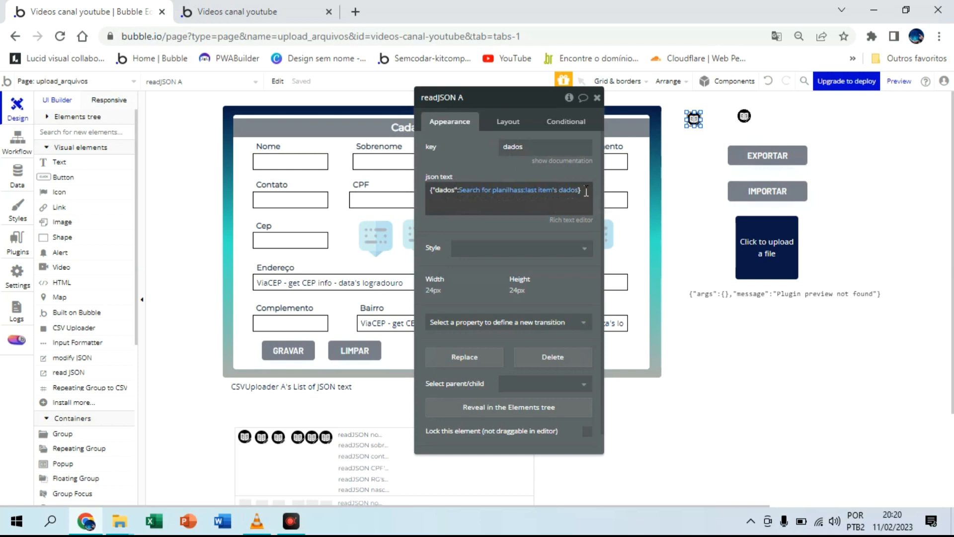
click(274, 7)
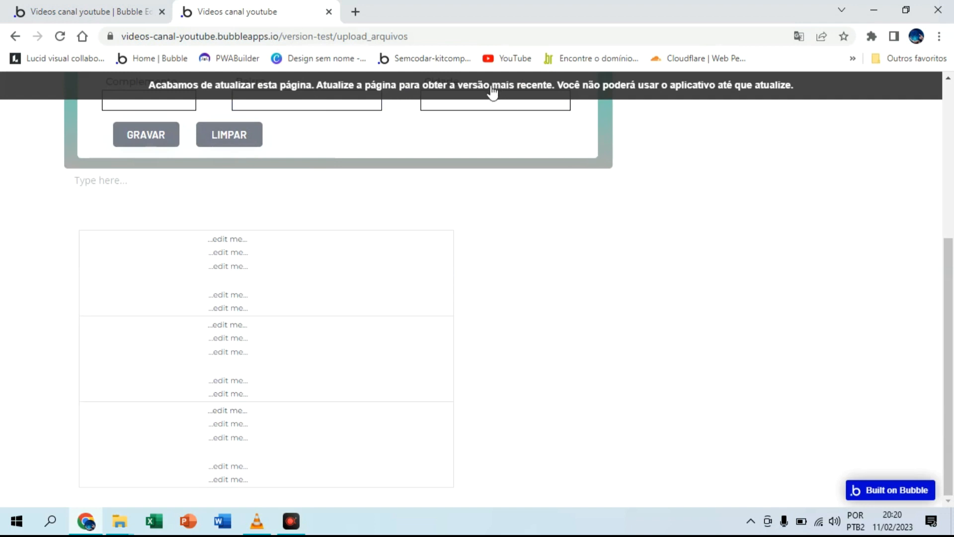
click(124, 12)
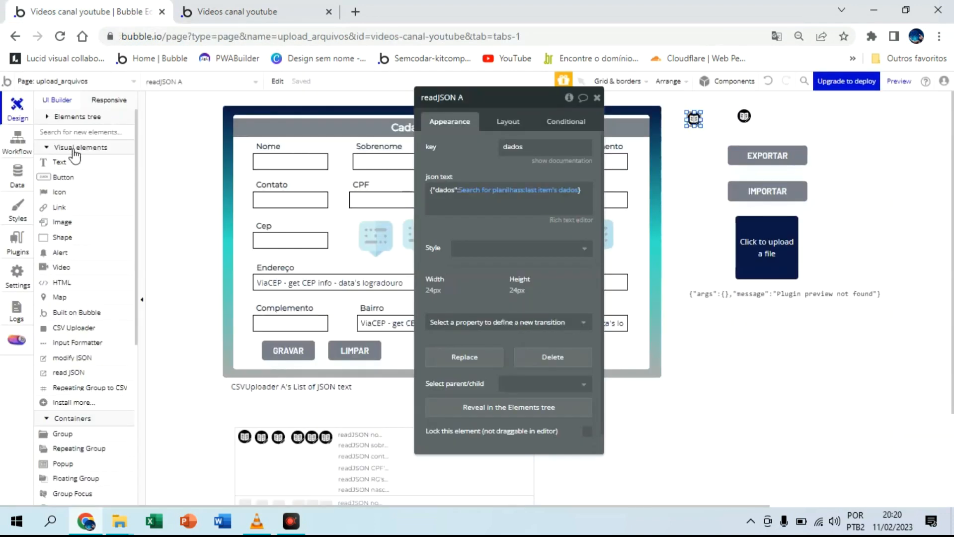
Step: Delete the stored entry from the All planilhas view in the development app data
click(18, 174)
click(222, 232)
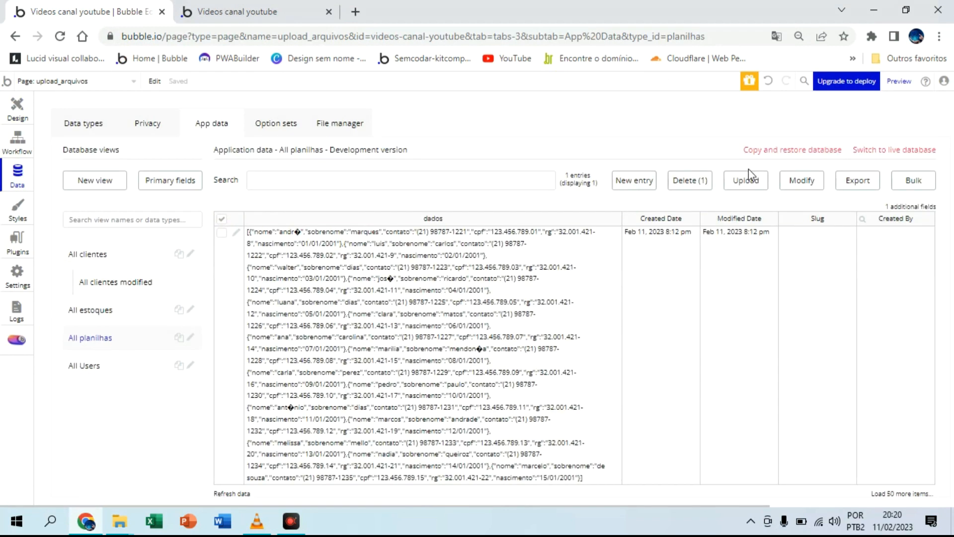
click(703, 184)
click(472, 200)
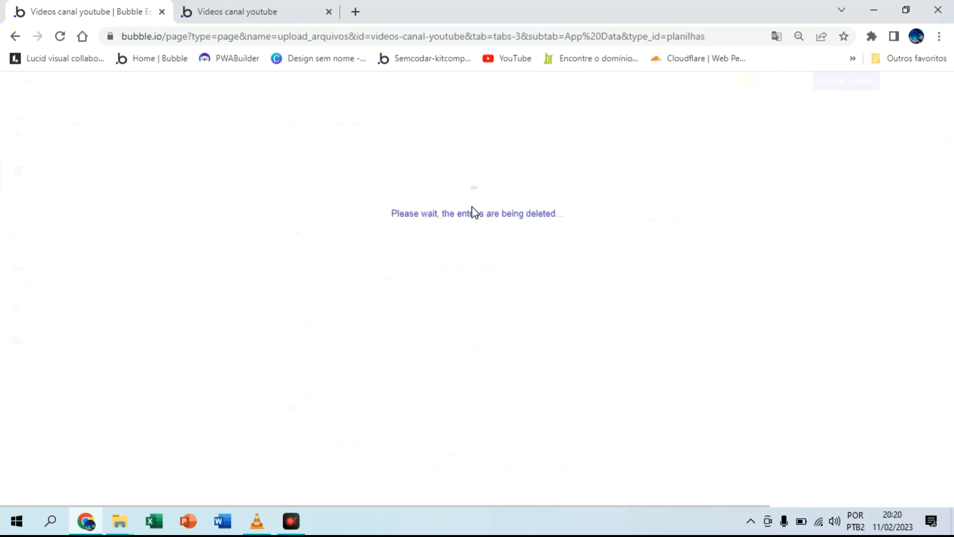
click(472, 214)
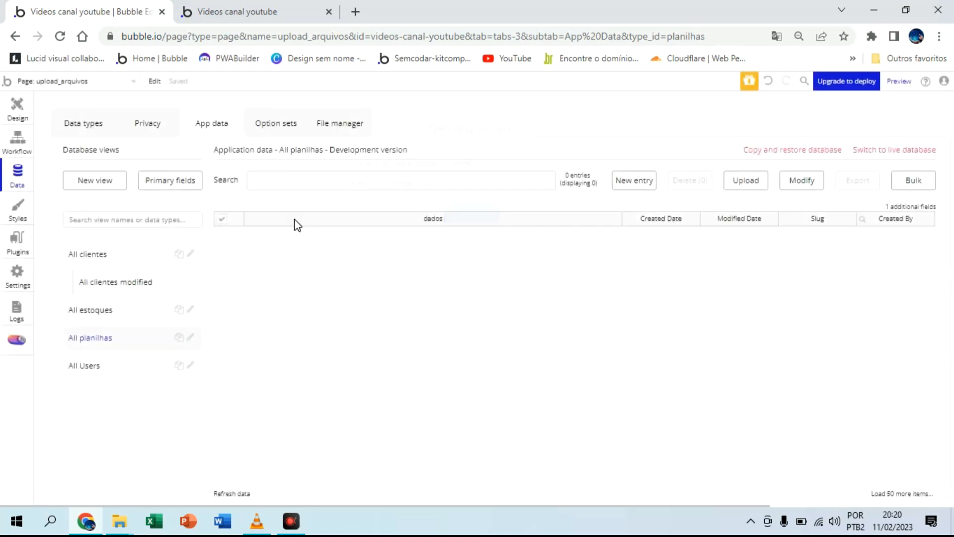
Step: Refresh the upload_arquivos preview and upload the client CSV file with its suggested field mapping
click(252, 11)
click(343, 89)
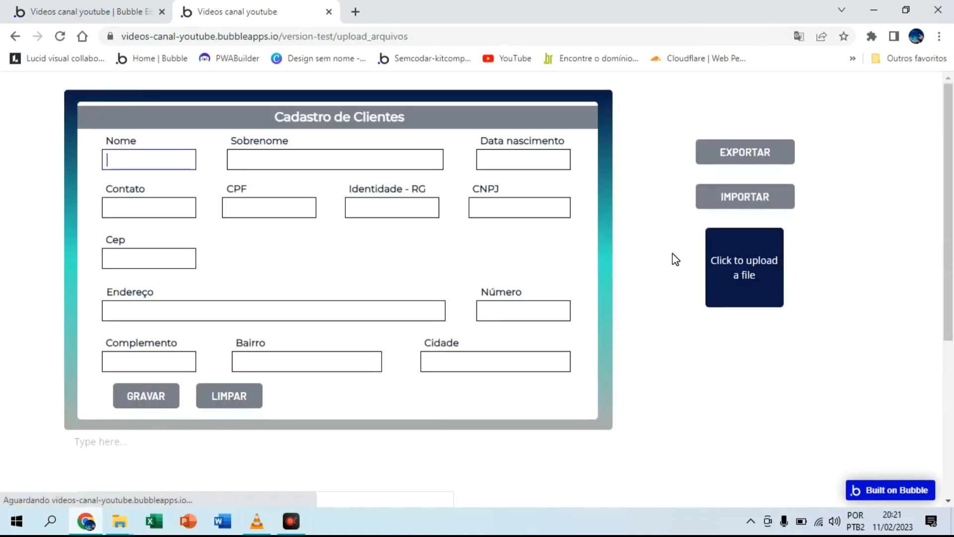
click(744, 263)
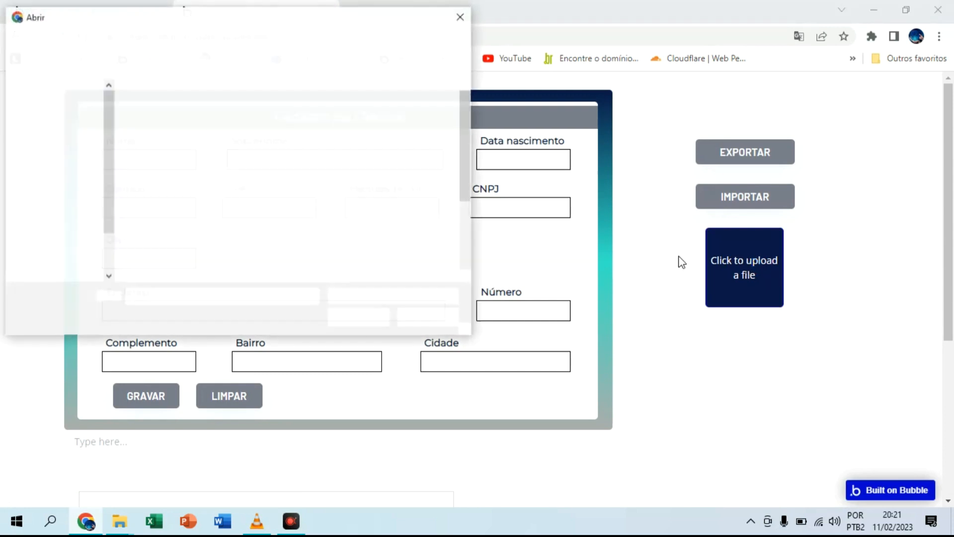
double_click(174, 128)
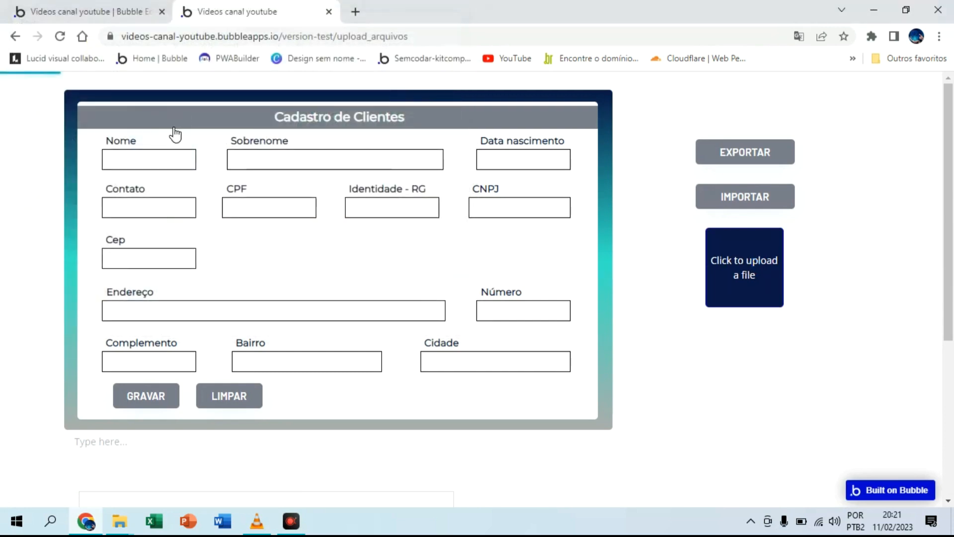
scroll(820, 288, down, 4)
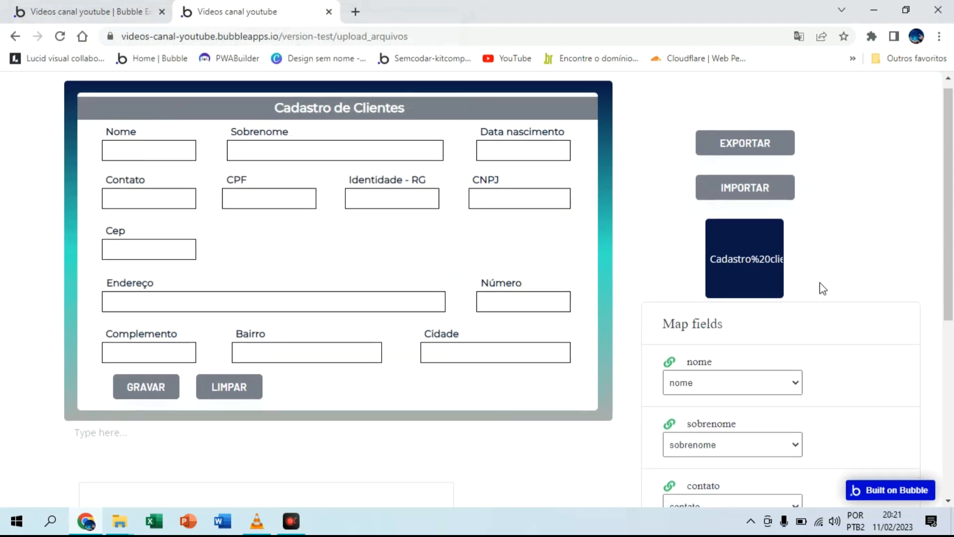
scroll(827, 292, down, 3)
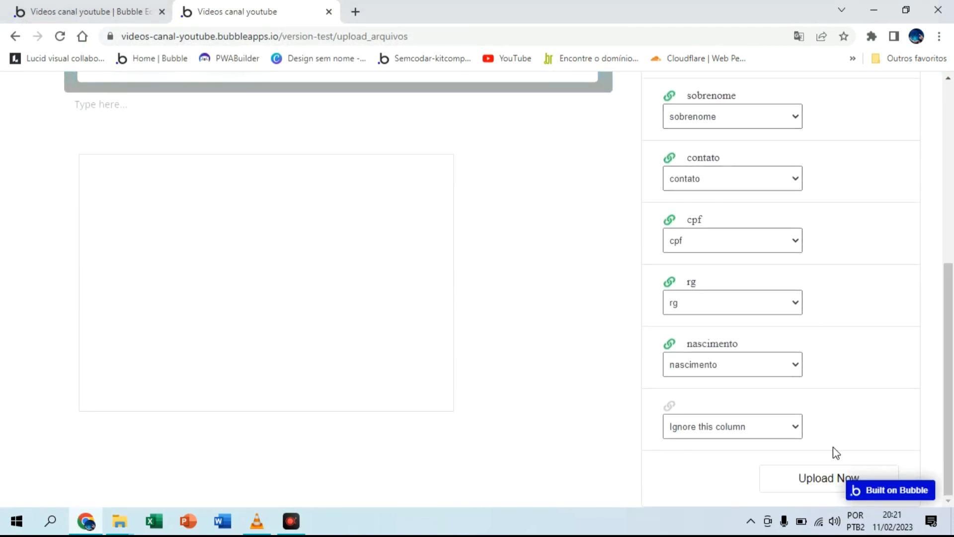
click(826, 479)
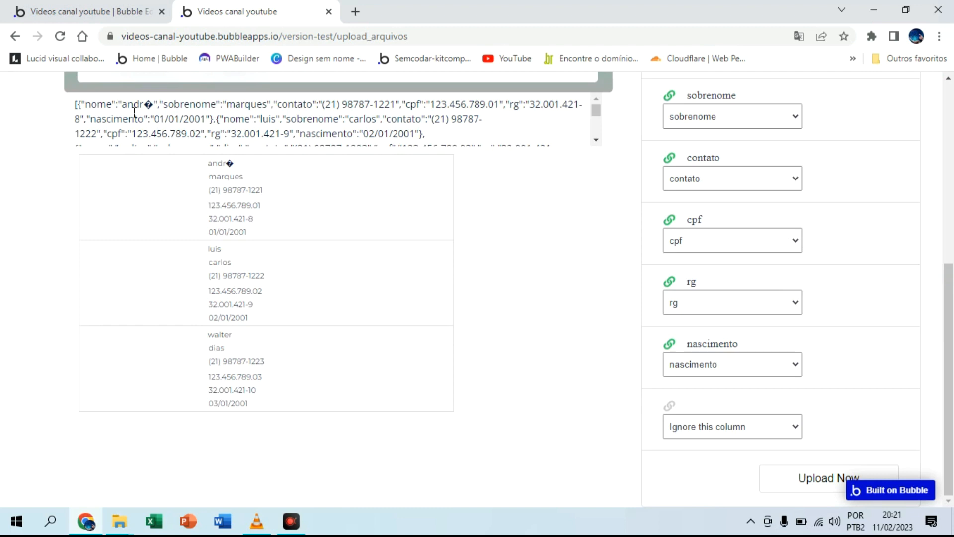
Step: Compare the dados JSON stored in planilhas with the multiline input and repeating group on the preview page
click(148, 14)
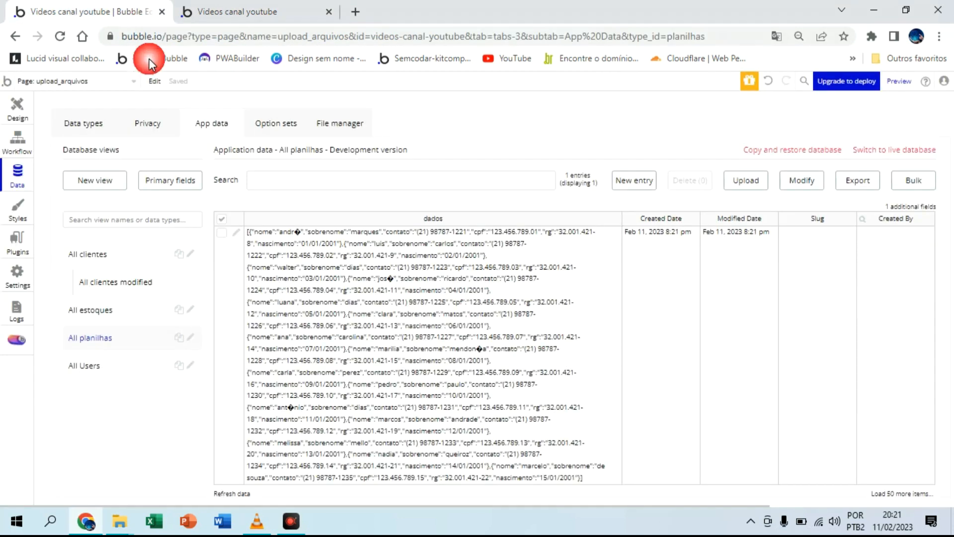
click(18, 109)
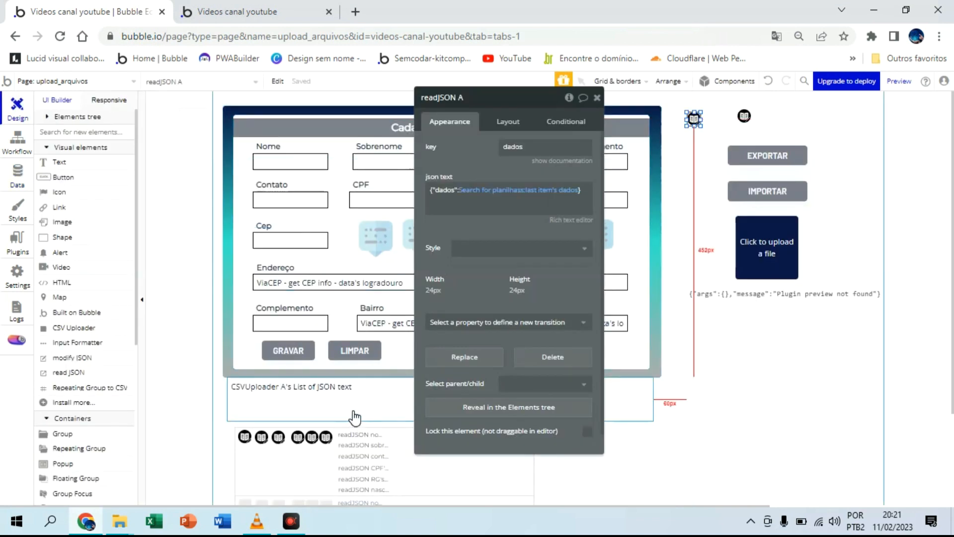
click(354, 417)
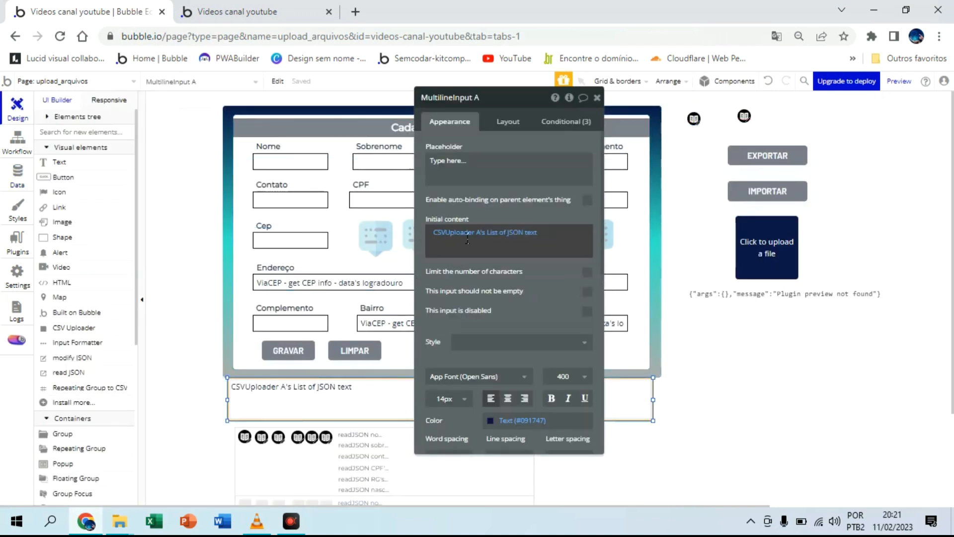
click(304, 7)
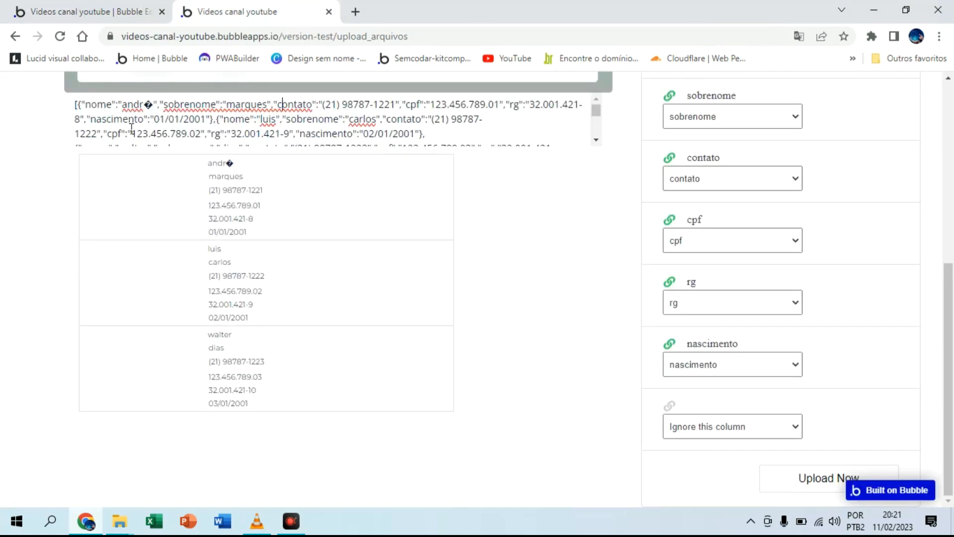
click(79, 10)
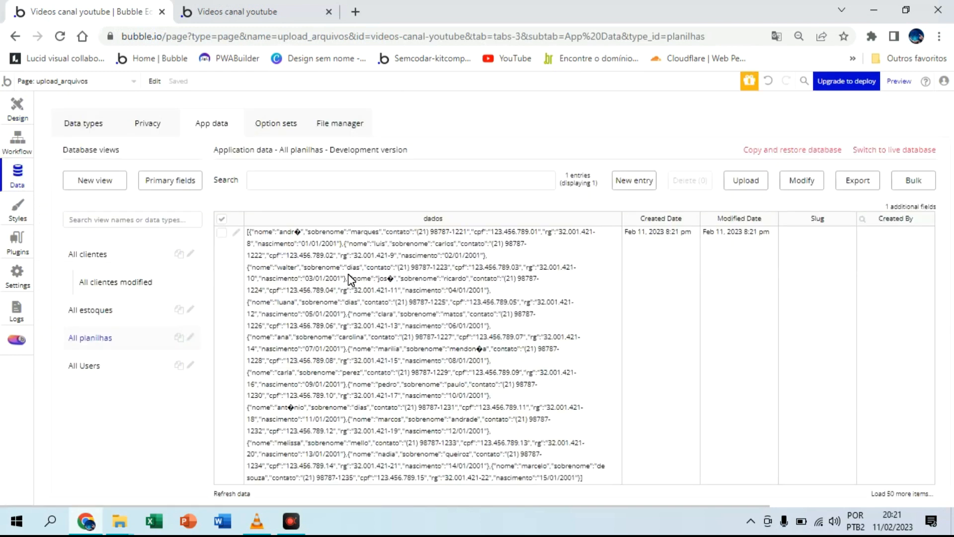
click(249, 11)
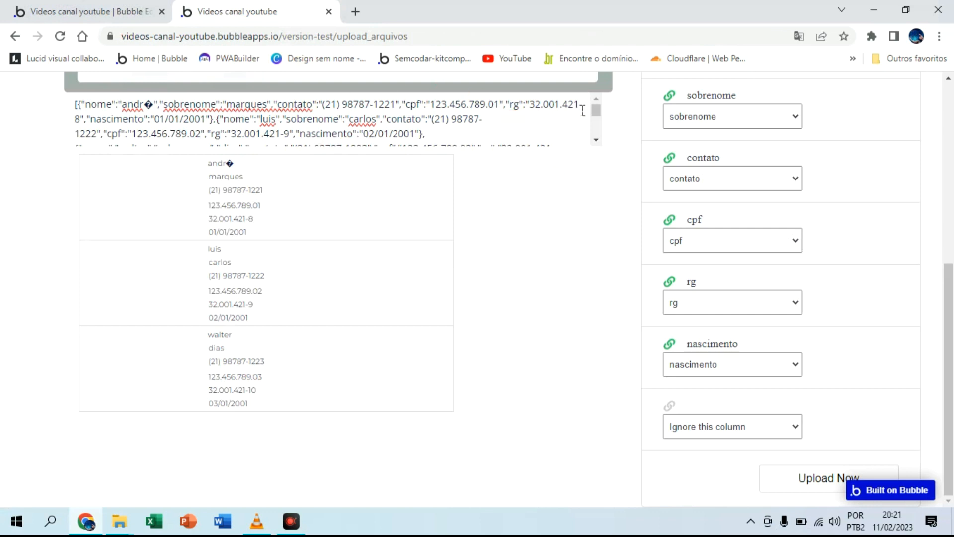
drag(601, 132, 599, 110)
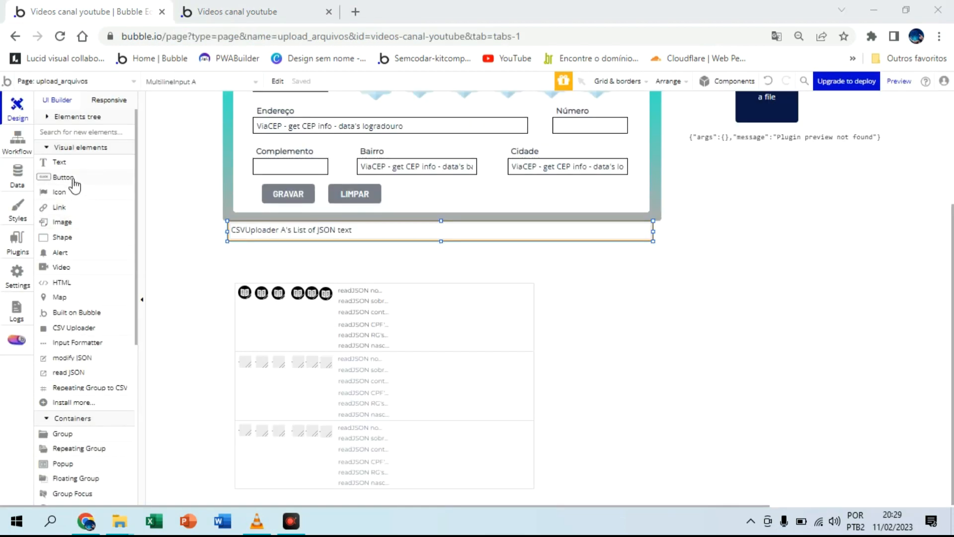
Step: Draw a button about 125 by 36 px below the client form, above the repeating group, and open its properties
click(136, 213)
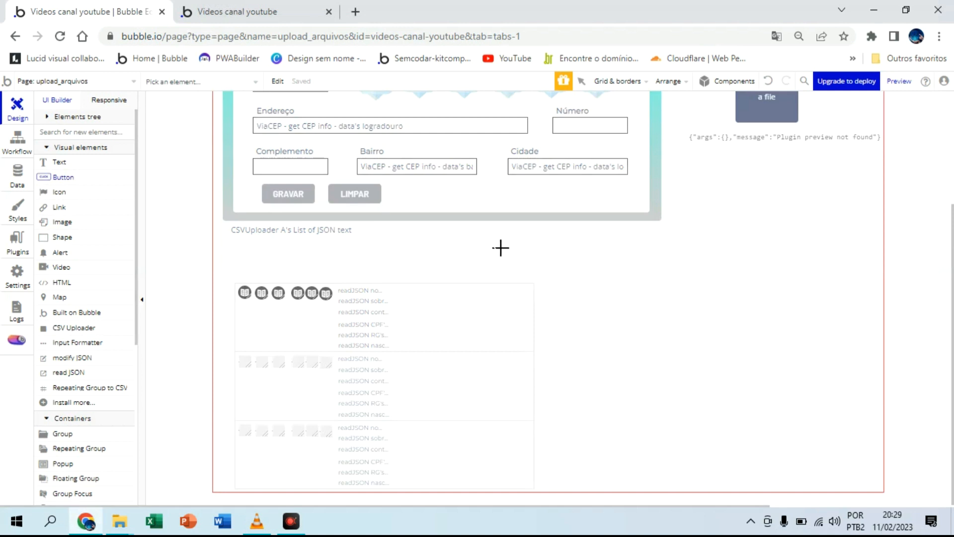
drag(548, 249, 602, 258)
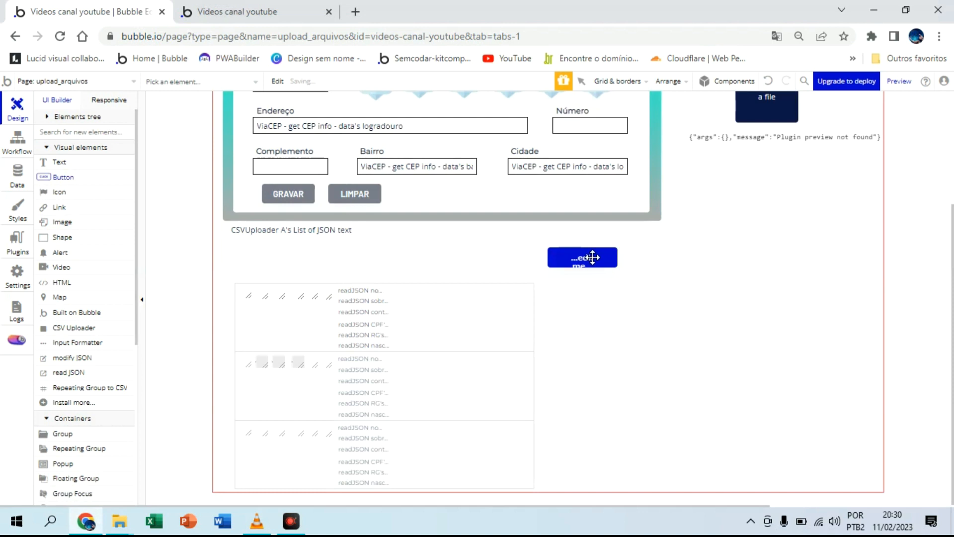
click(767, 247)
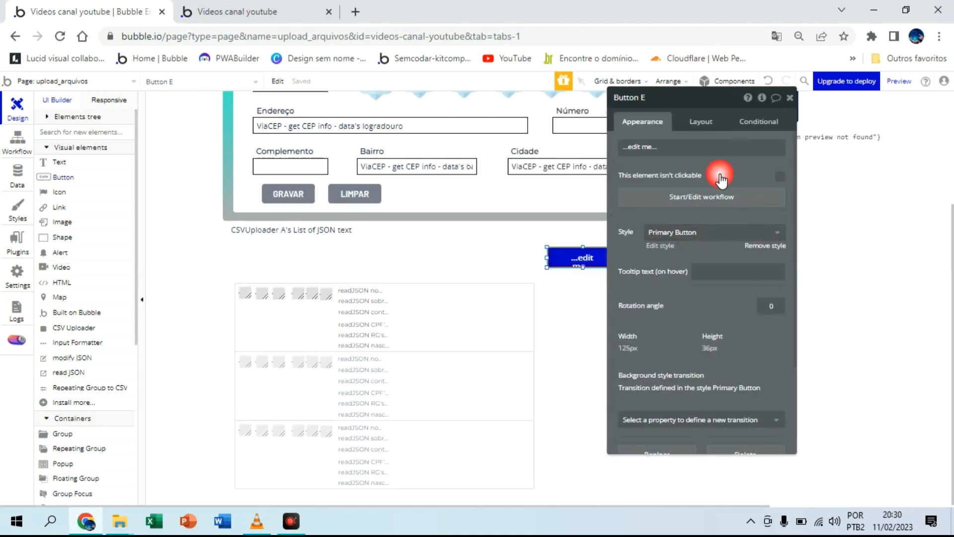
Step: Remove the new button's style and set its top, bottom, left and right padding to 0 px
click(698, 124)
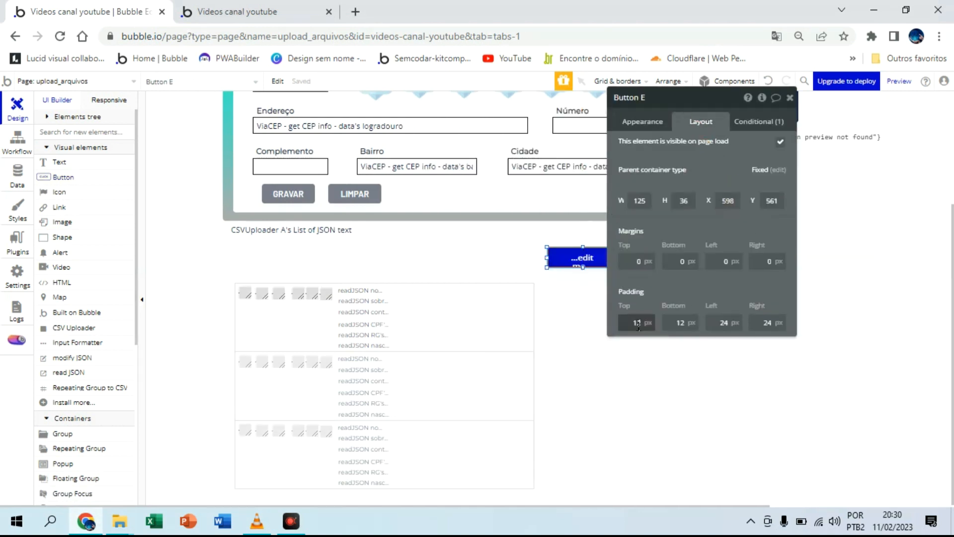
drag(640, 323, 622, 324)
key(BackSpace)
key(Tab)
text(0)
key(Tab)
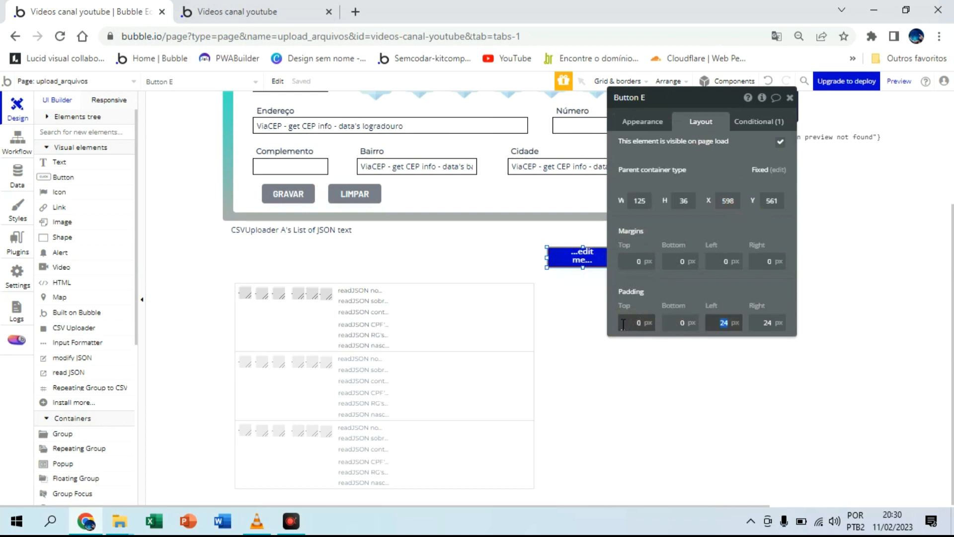
text(0)
key(Tab)
text(0)
key(Tab)
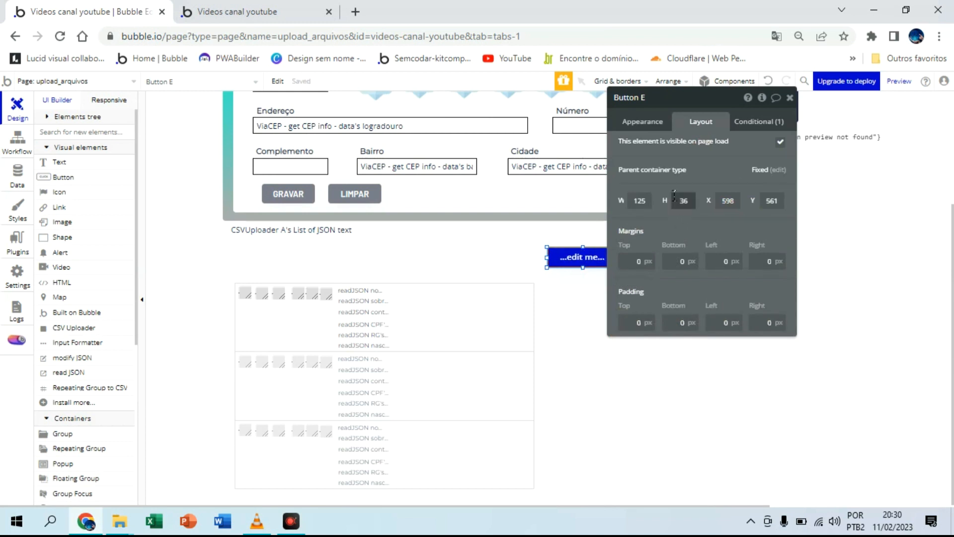
Step: Rename the button element to "Button carregar lista" and set its label to "CARREGAR LISTA"
click(647, 113)
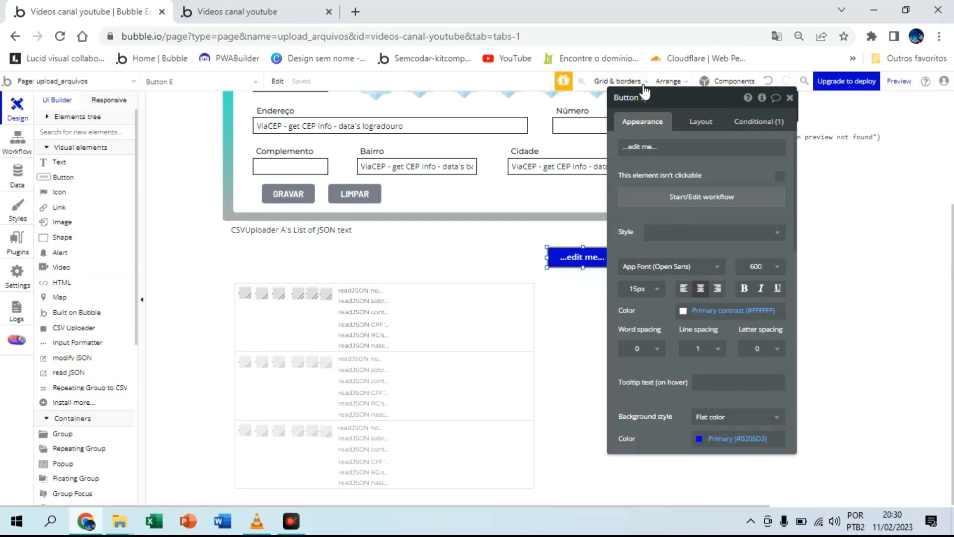
click(644, 90)
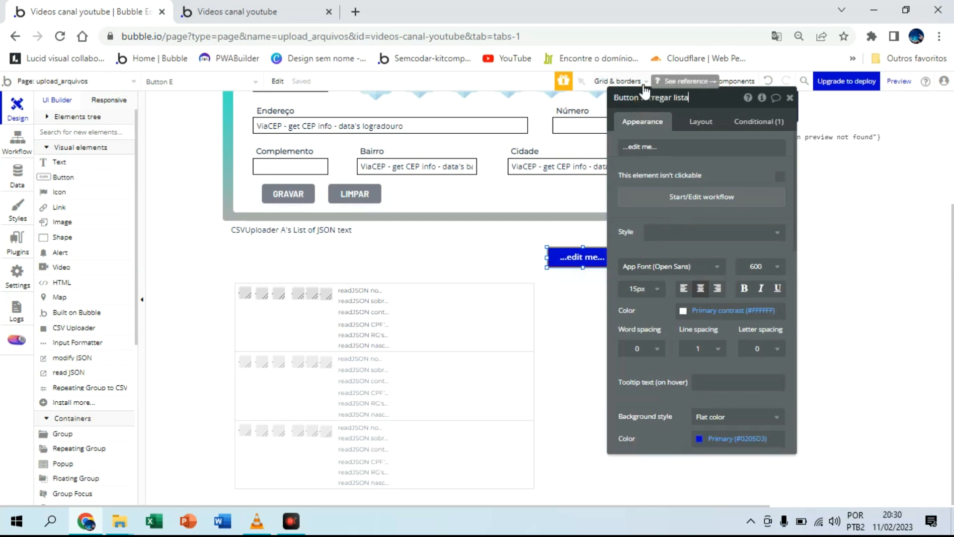
click(673, 146)
text(CARREGAR LISTA)
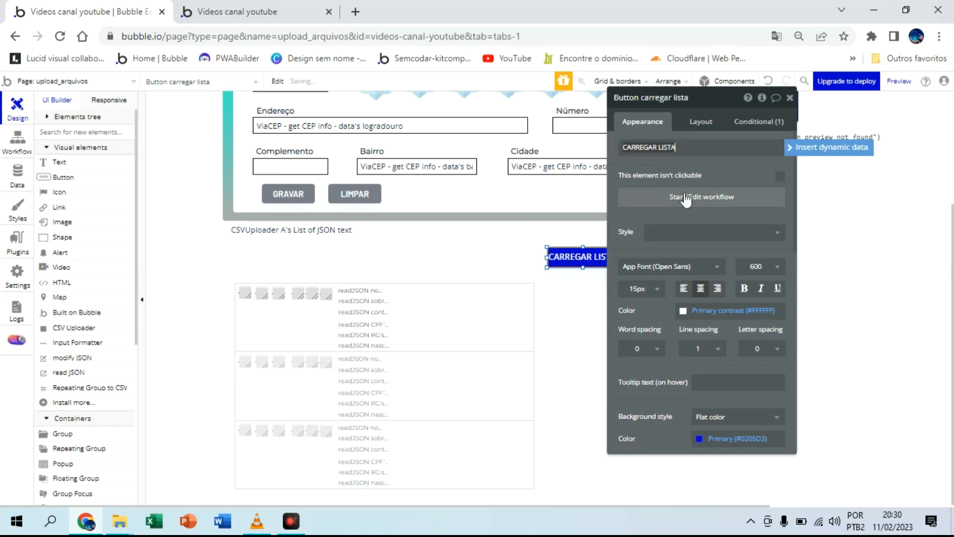
Step: Format the CARREGAR LISTA button with bold 12 px text and a greyish-purple #7576A1 background
click(643, 294)
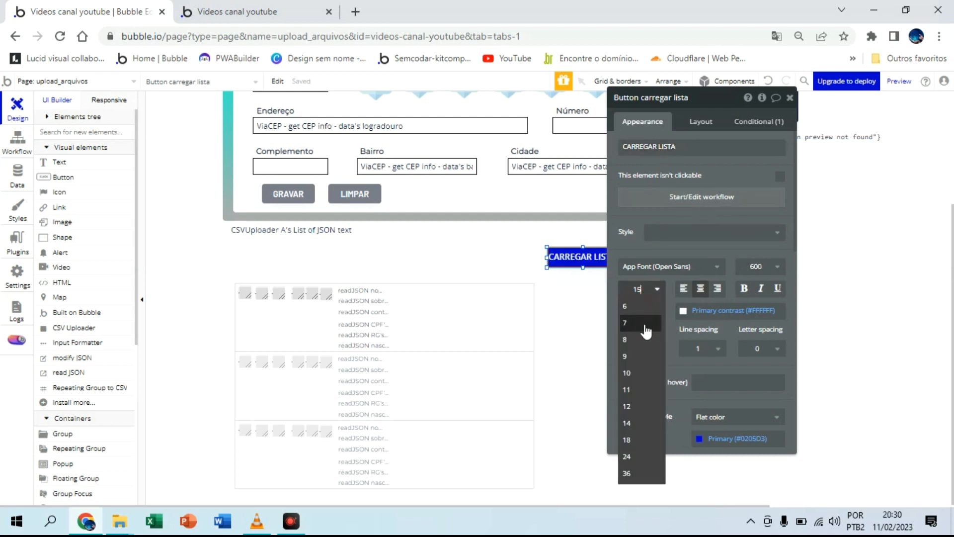
click(640, 407)
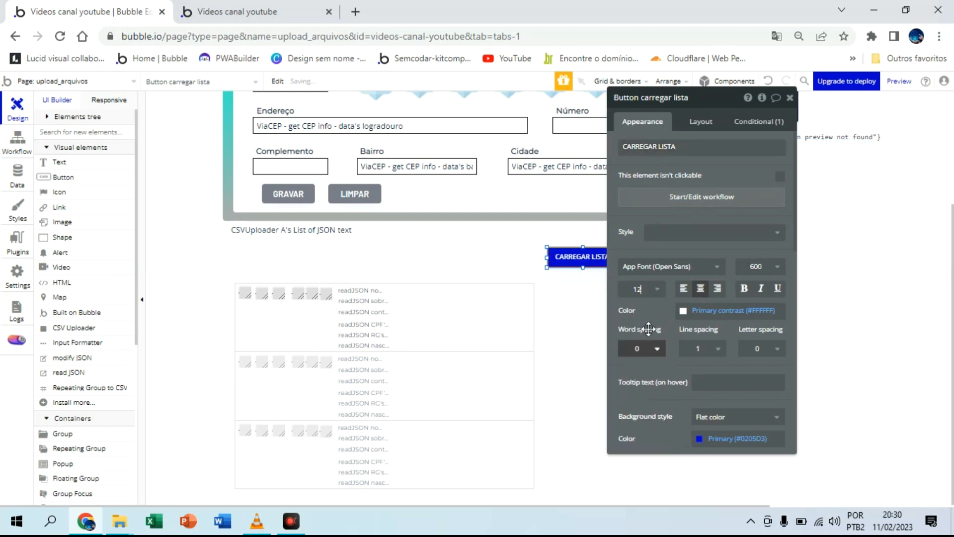
click(642, 289)
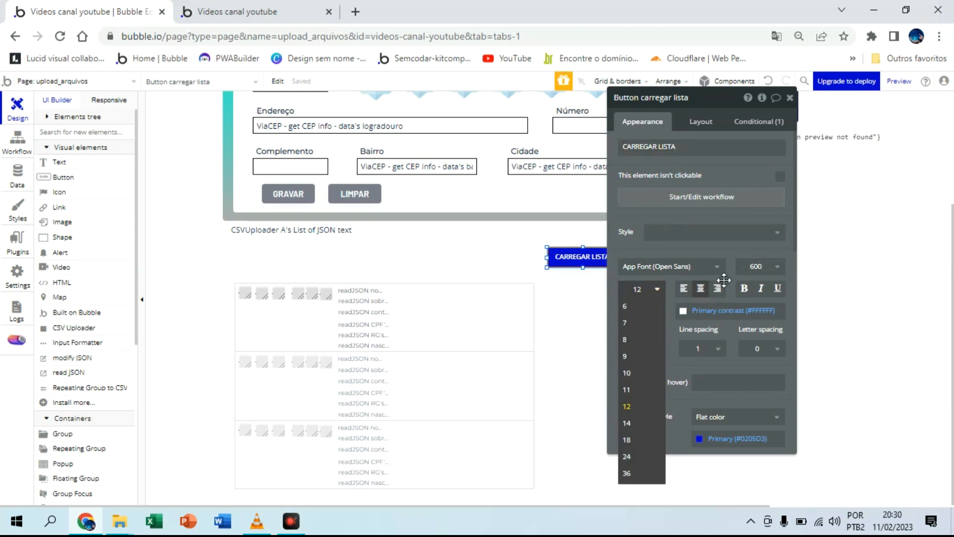
click(744, 300)
click(706, 440)
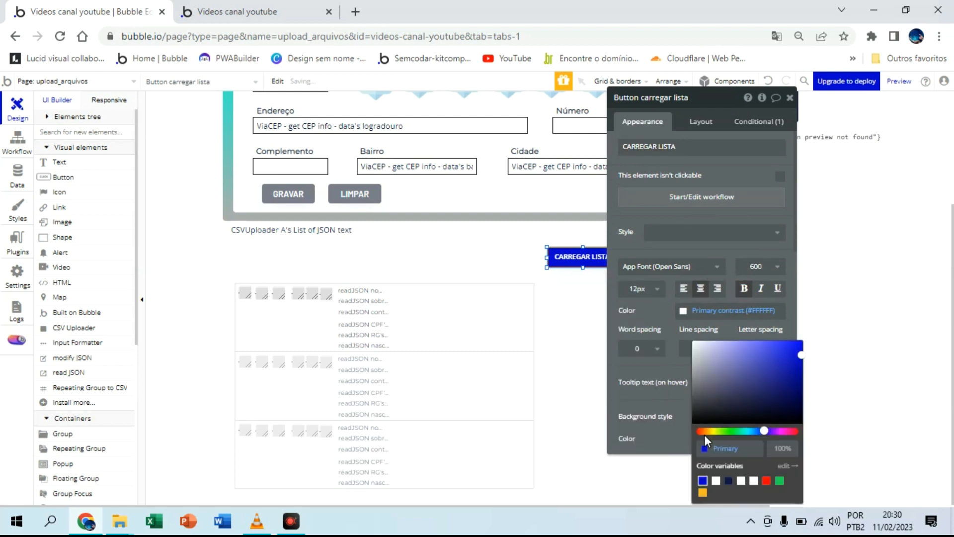
drag(712, 403, 717, 377)
click(646, 355)
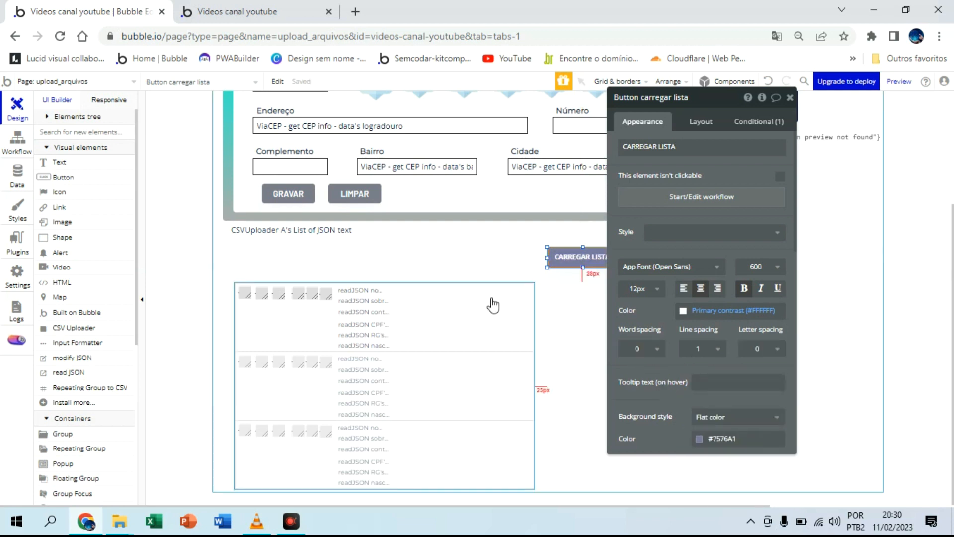
Step: Draw a text element about 233 by 37 px above the repeating group reading "Quantidade de itens para subir:"
click(65, 175)
drag(242, 251, 372, 271)
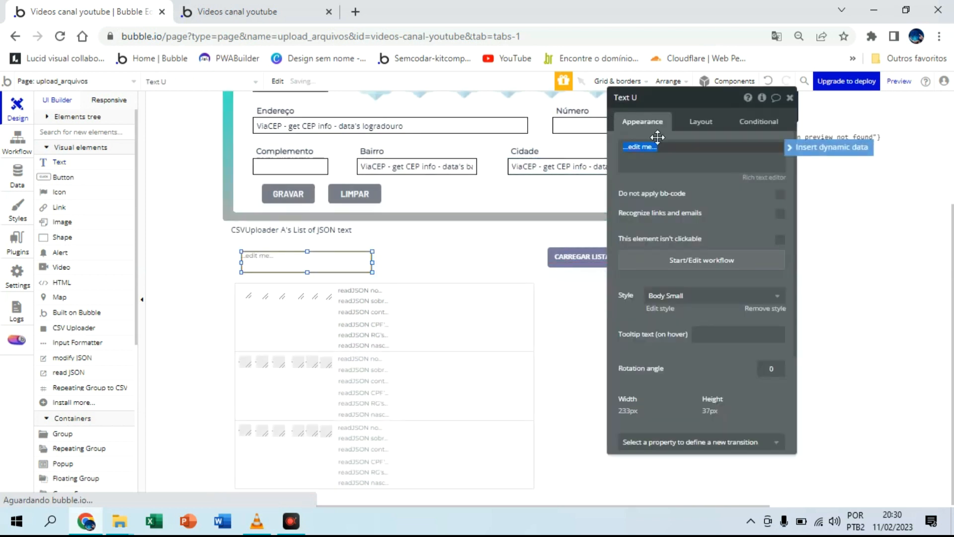
text(qUANTIDADE ITENS PARA SUBIR)
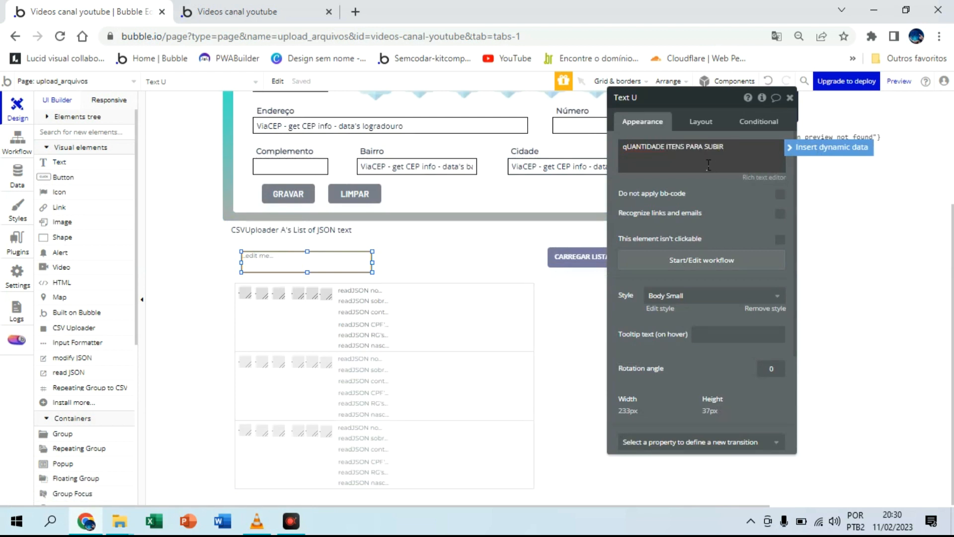
key(BackSpace)
key(BackSpace)
key(BackSpace)
key(BackSpace)
key(BackSpace)
key(BackSpace)
key(BackSpace)
key(BackSpace)
key(BackSpace)
key(BackSpace)
key(BackSpace)
key(BackSpace)
key(BackSpace)
key(BackSpace)
key(BackSpace)
key(BackSpace)
key(BackSpace)
key(BackSpace)
key(BackSpace)
key(BackSpace)
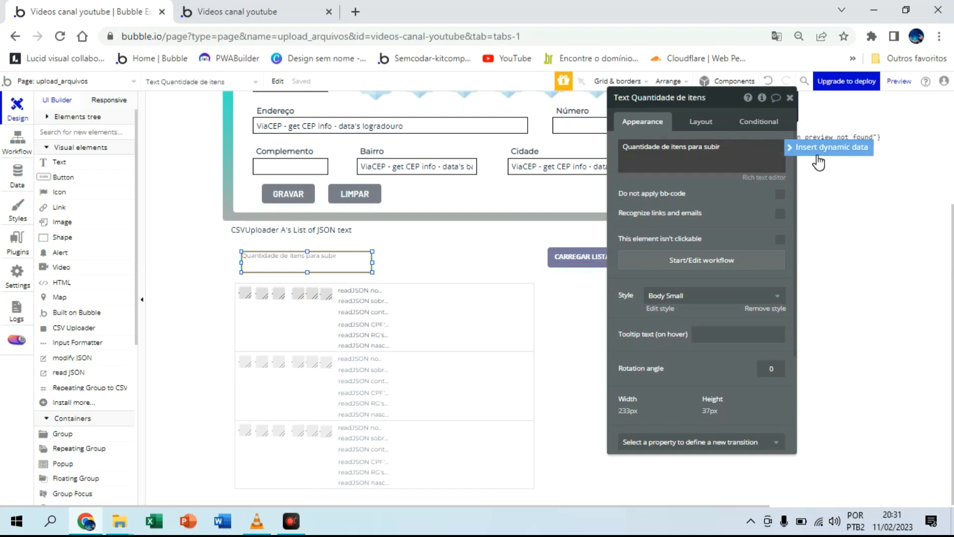
Step: Append the dynamic count of RepeatingGroup text's List of texts to the "Quantidade de itens para subir:" text
click(816, 152)
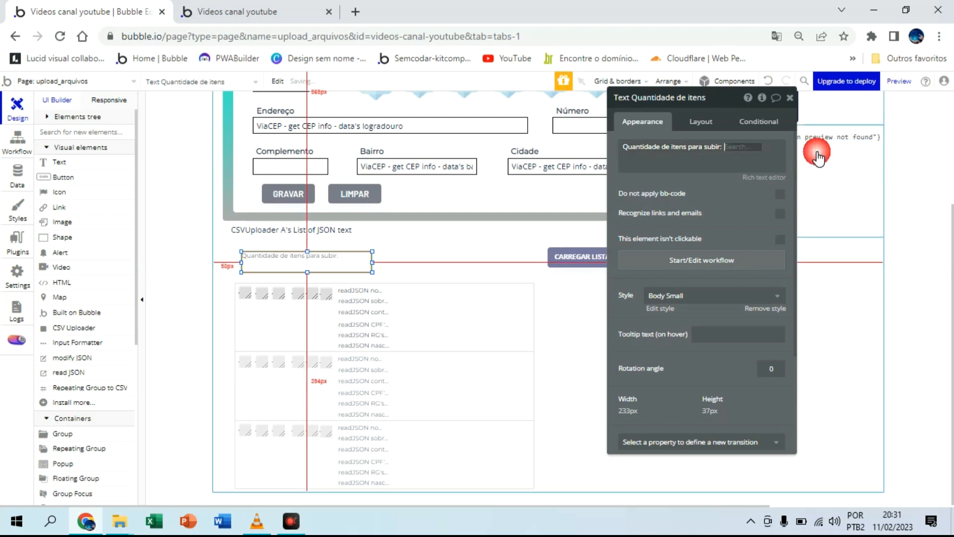
text(re)
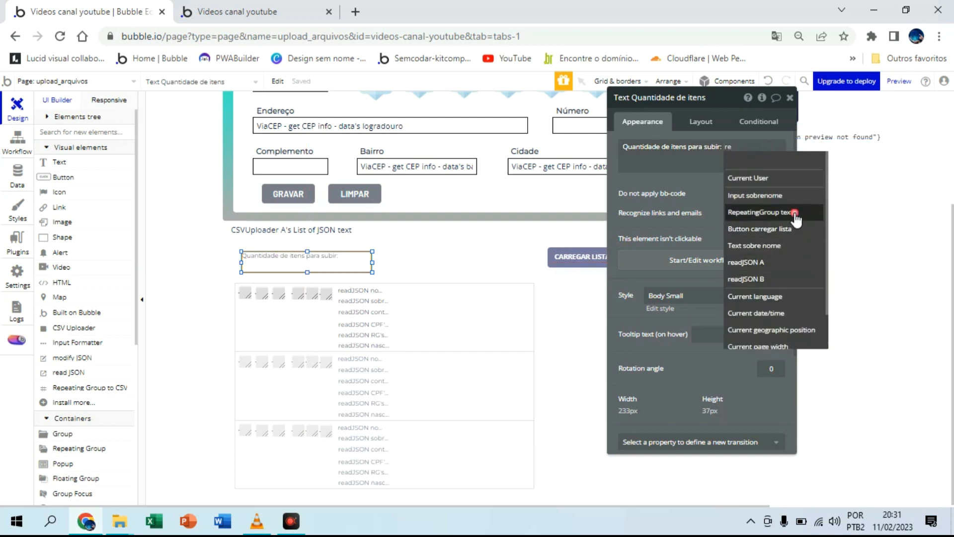
click(792, 212)
click(676, 173)
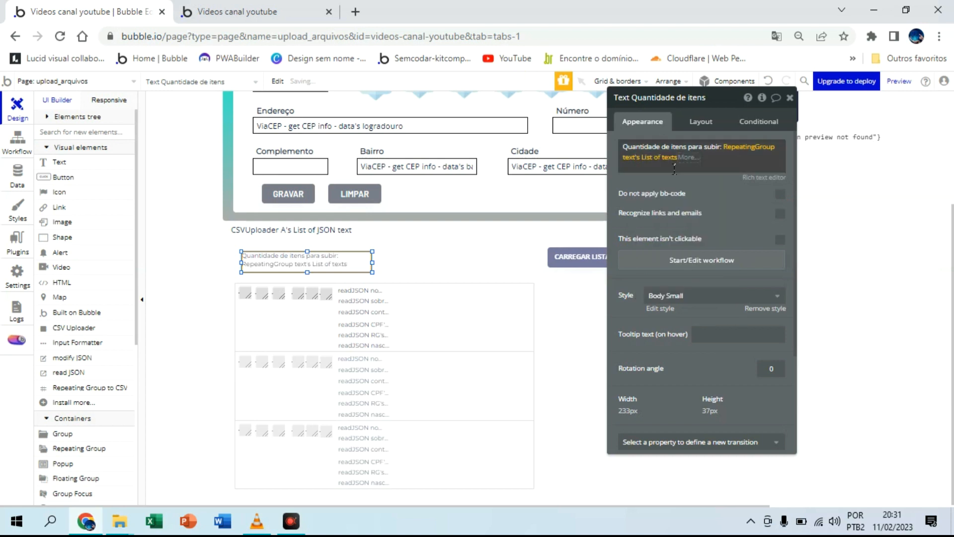
click(687, 157)
click(696, 183)
click(709, 190)
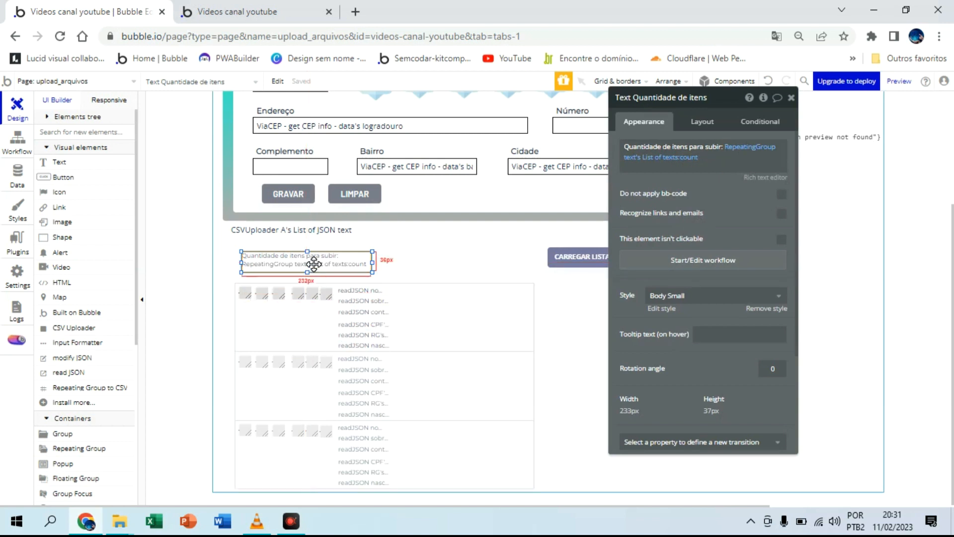
Step: Duplicate the item quantity text and place the copy between the original and the CARREGAR LISTA button
key(ctrl+d)
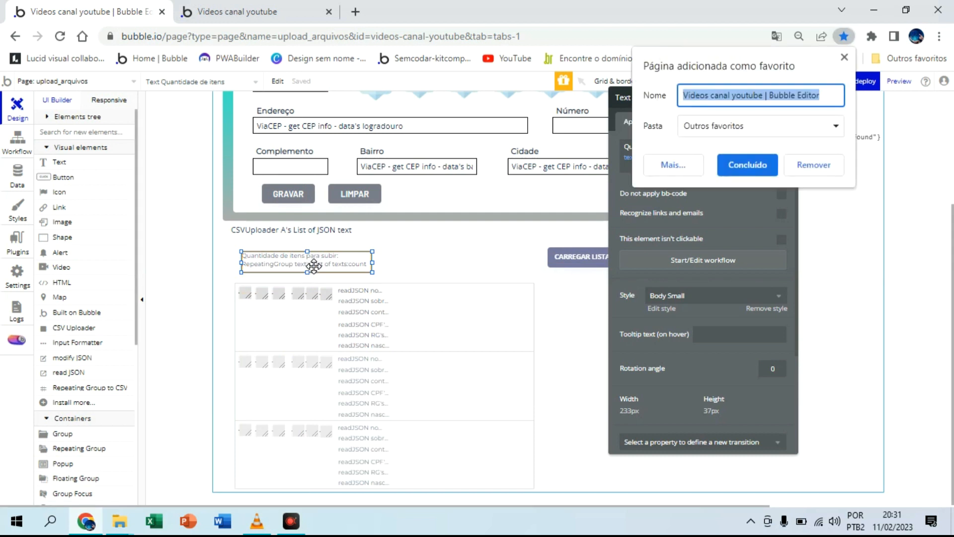
click(810, 169)
click(347, 260)
drag(347, 260, 484, 254)
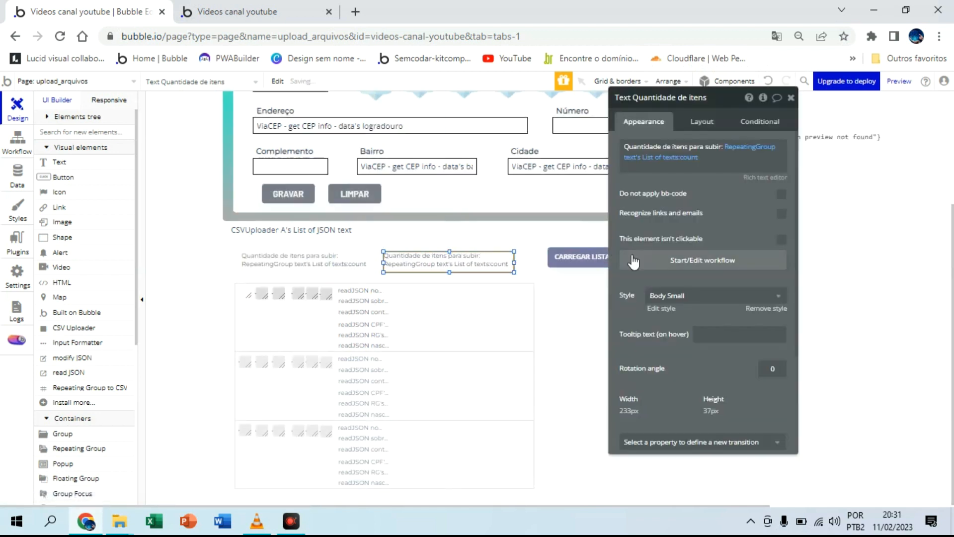
Step: Change the copied text's wording to "Quantidade de itens carregados"
triple_click(712, 145)
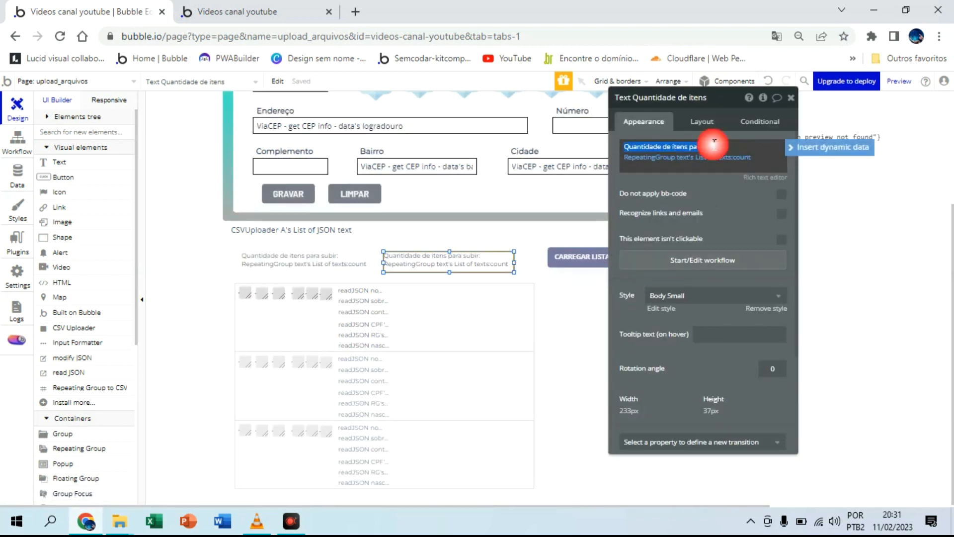
text(Quan)
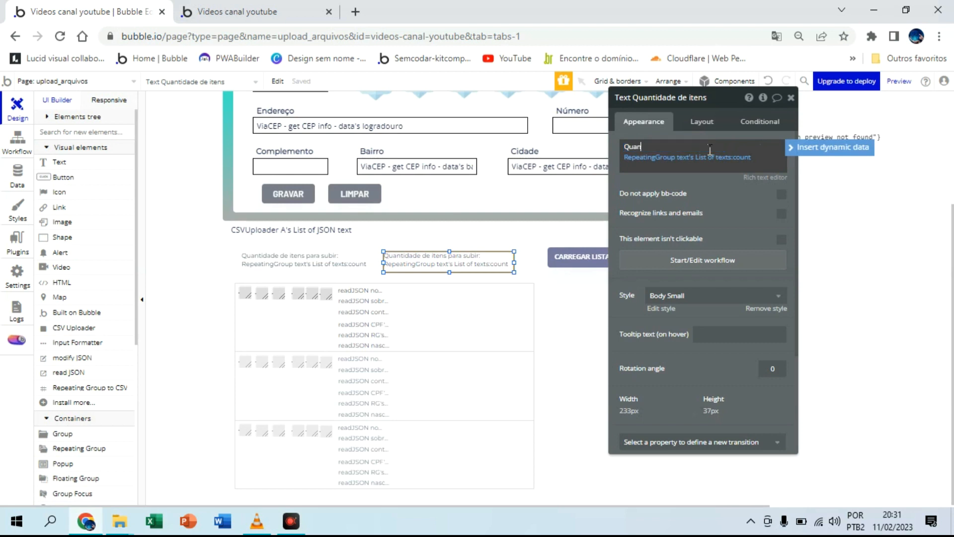
text(tiadd)
key(BackSpace)
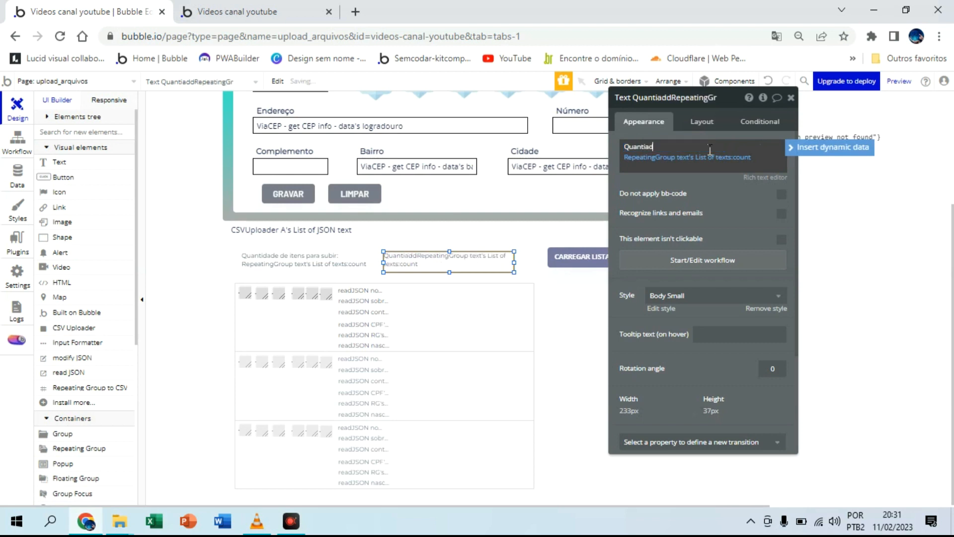
key(BackSpace)
key(BackSpace)
key(BackSpace)
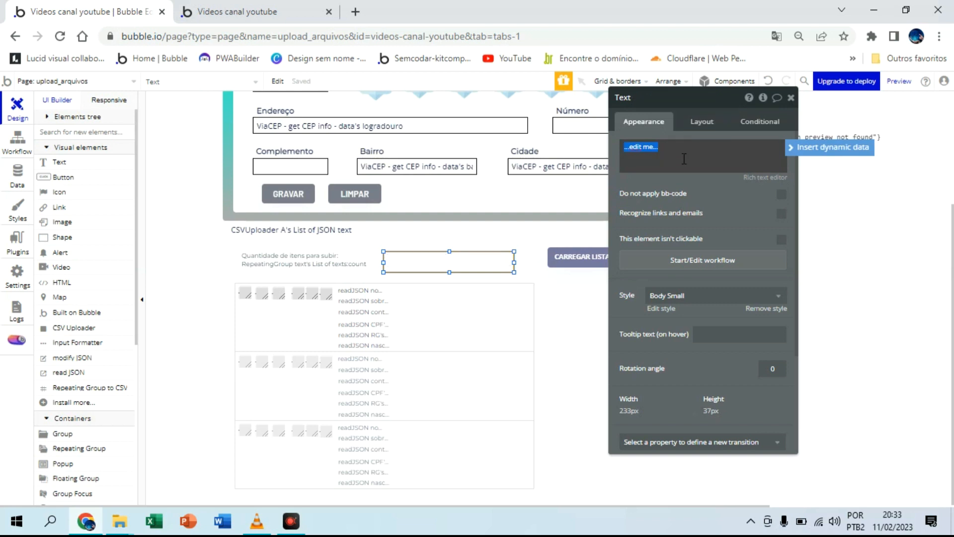
Step: Set the copied text to "Quantidade de itens no banco de dados:" followed by the count of a search for clientes
text(Quantidade de i)
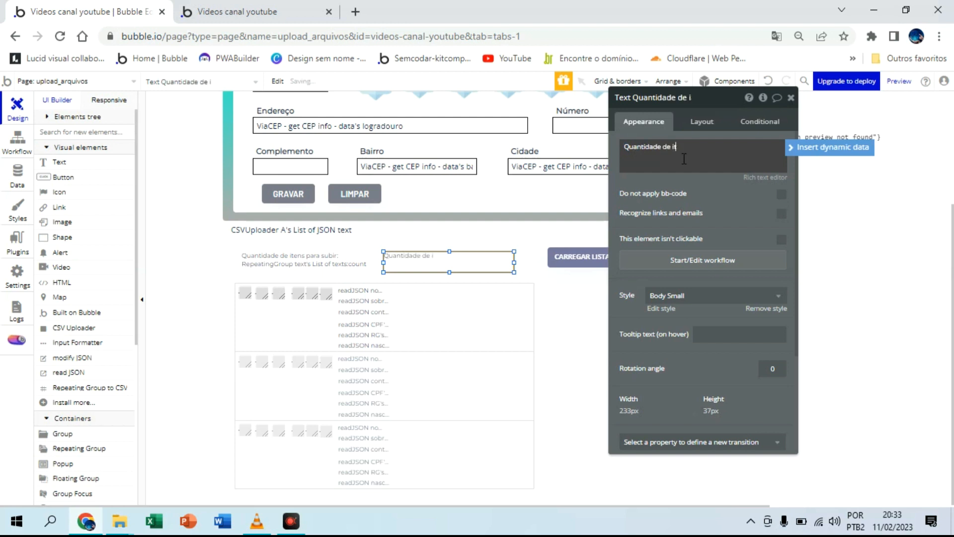
text(tens no bar)
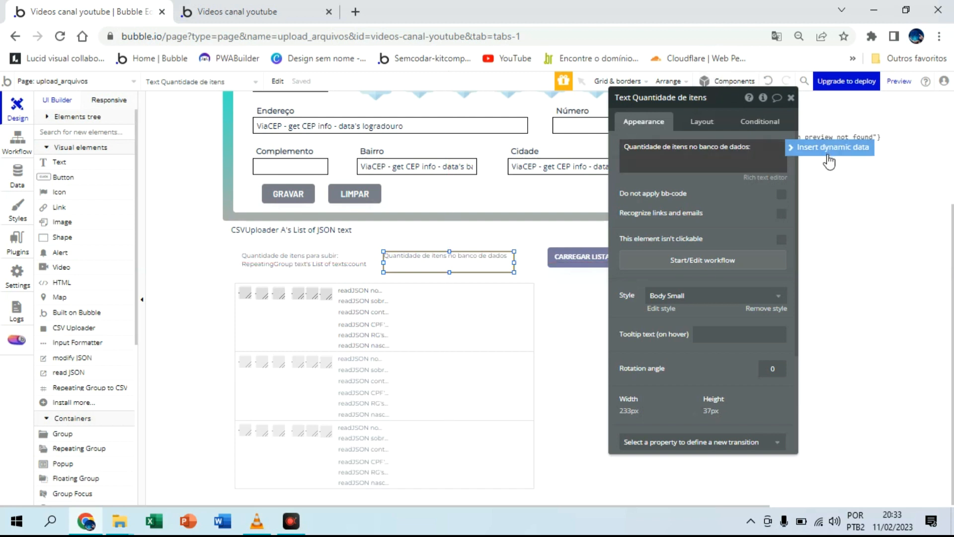
click(815, 148)
click(651, 205)
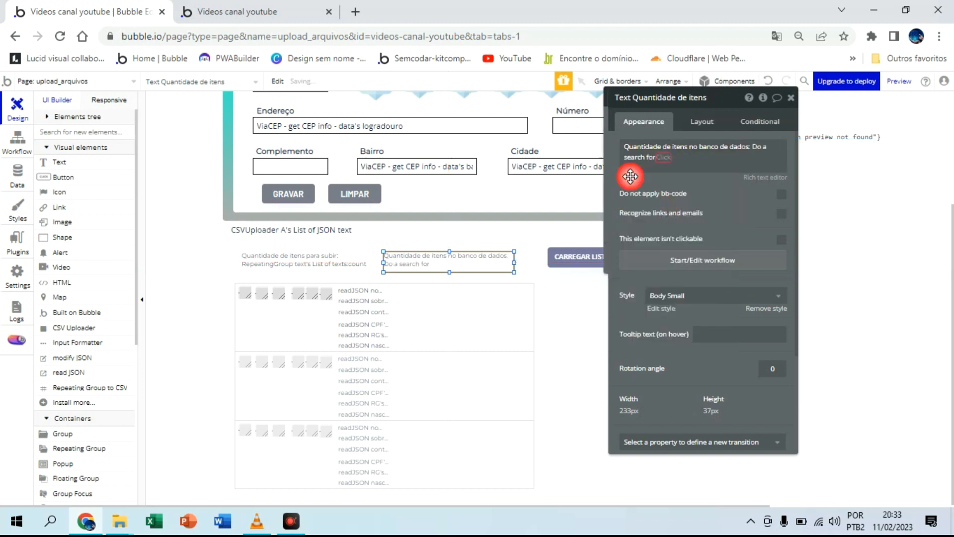
click(556, 124)
click(546, 158)
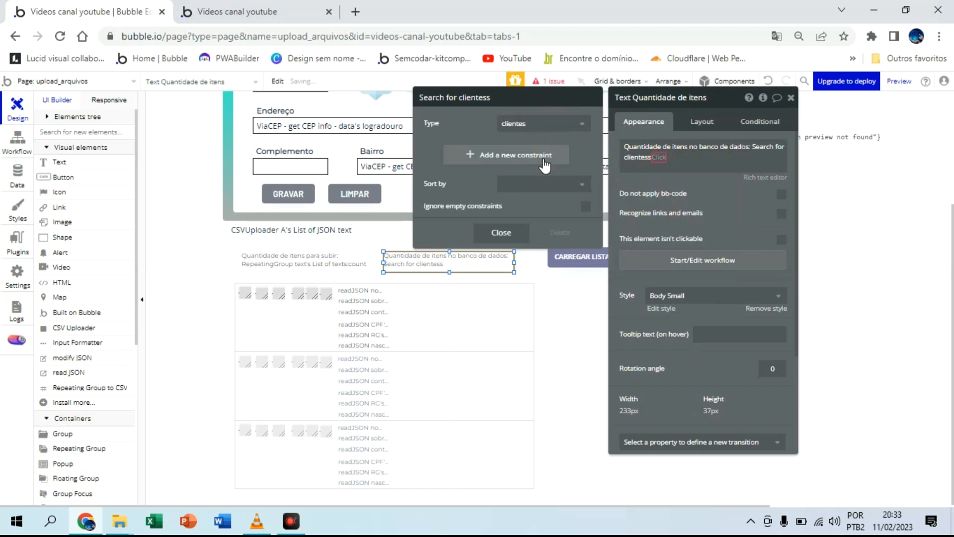
click(659, 157)
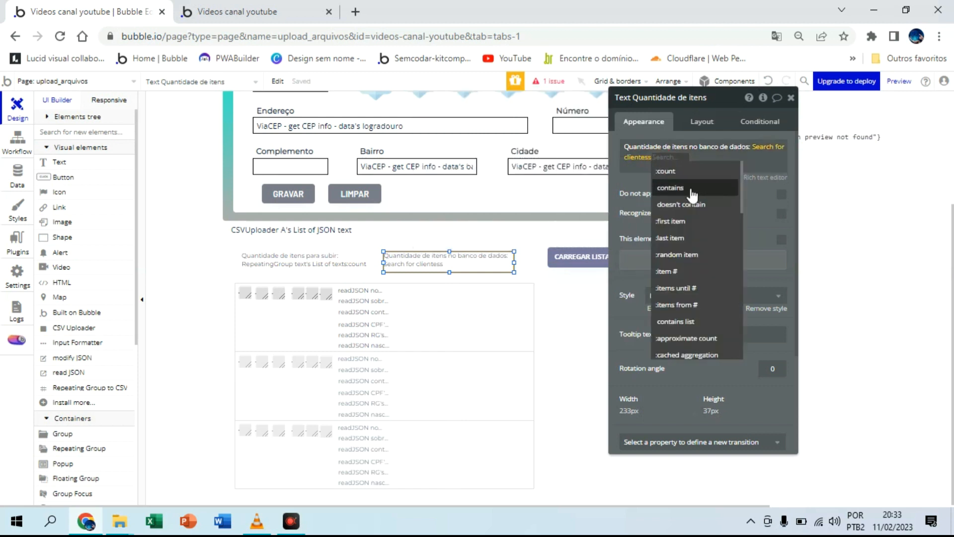
click(686, 170)
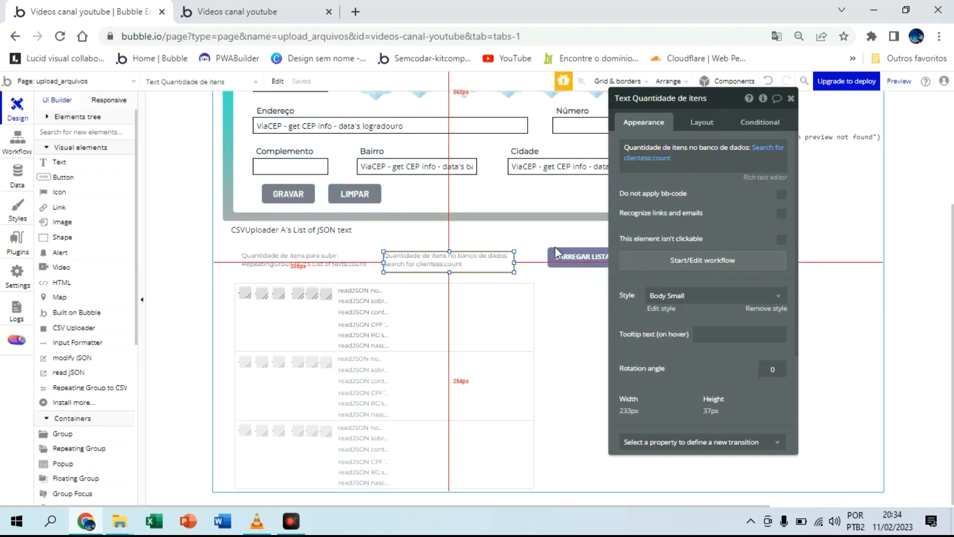
Step: Refresh the upload_arquivos preview and examine the two quantity texts beside the CARREGAR LISTA button
drag(714, 100, 828, 106)
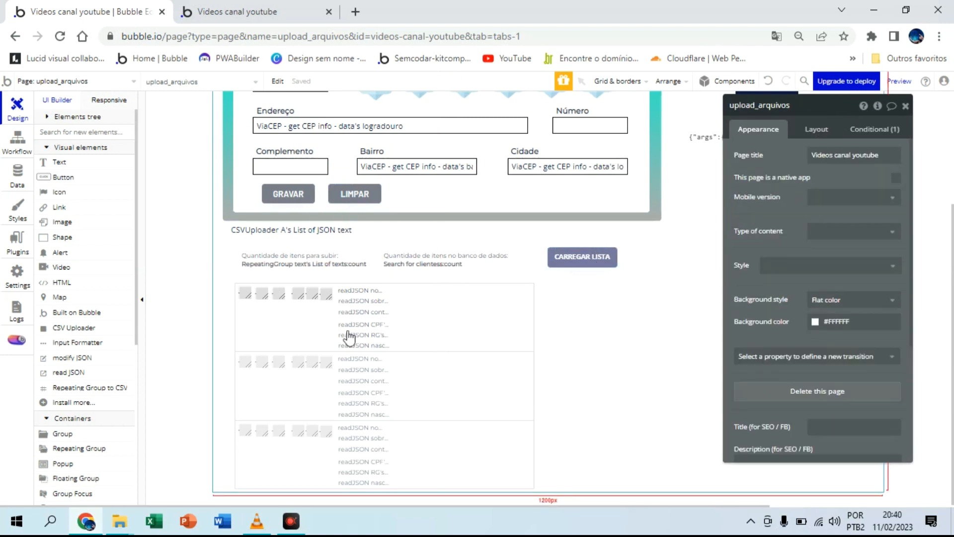
click(258, 6)
click(312, 94)
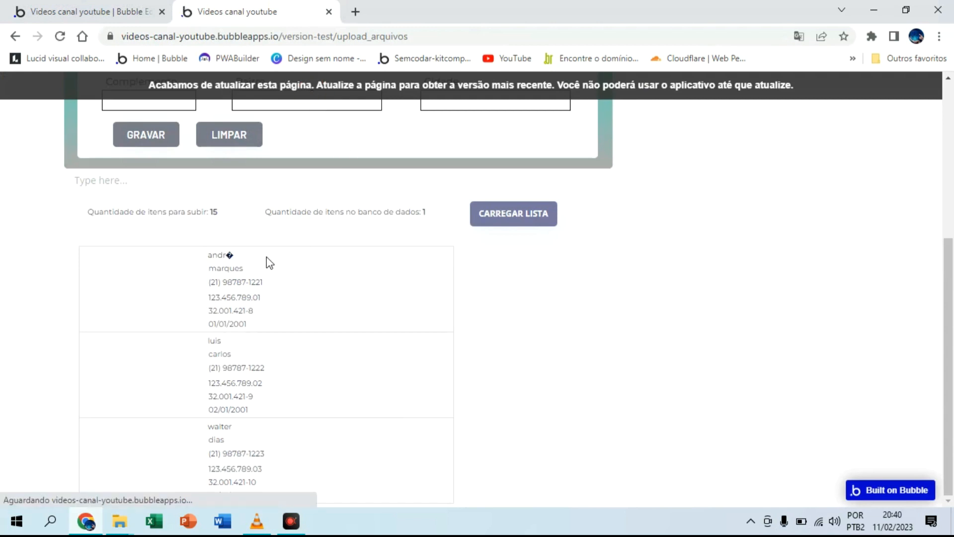
scroll(311, 378, up, 1)
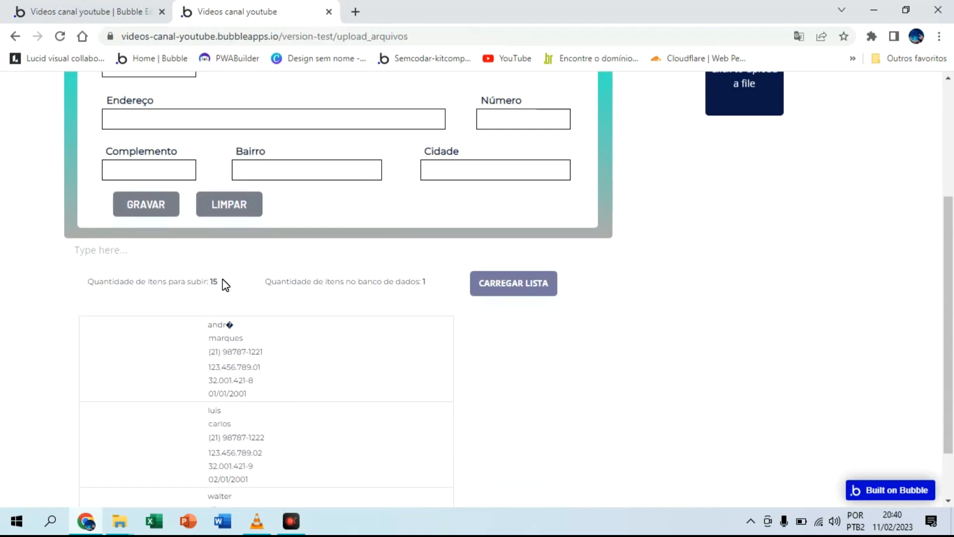
Step: Return to the Bubble editor and open the CARREGAR LISTA button's workflow
click(98, 7)
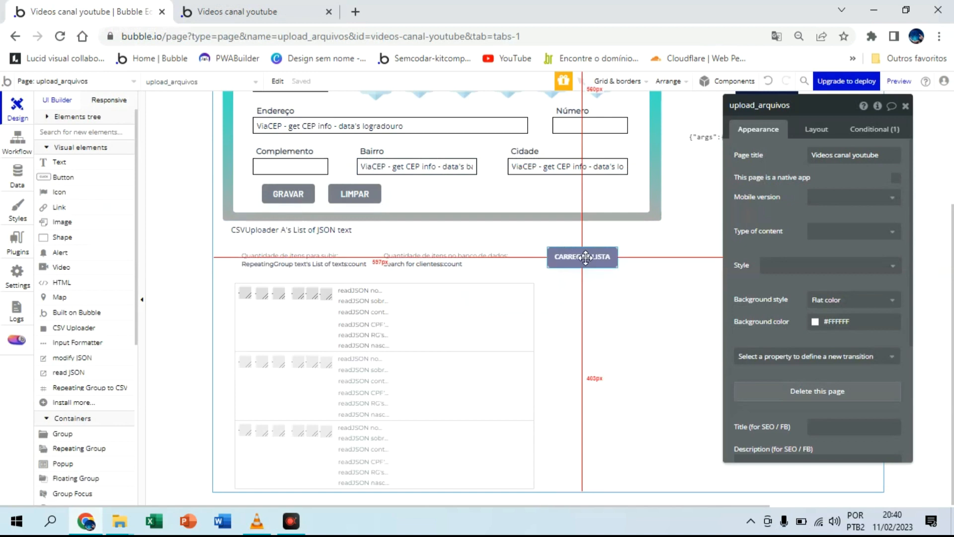
click(630, 257)
click(774, 207)
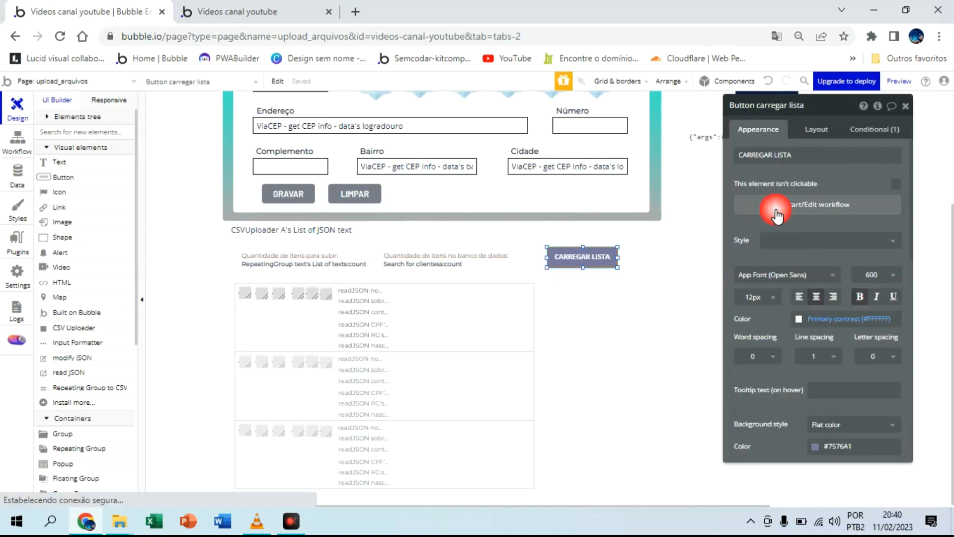
Step: Add a Set state action to the CARREGAR LISTA workflow, targeting RepeatingGroup text's quantidade custom state
click(125, 221)
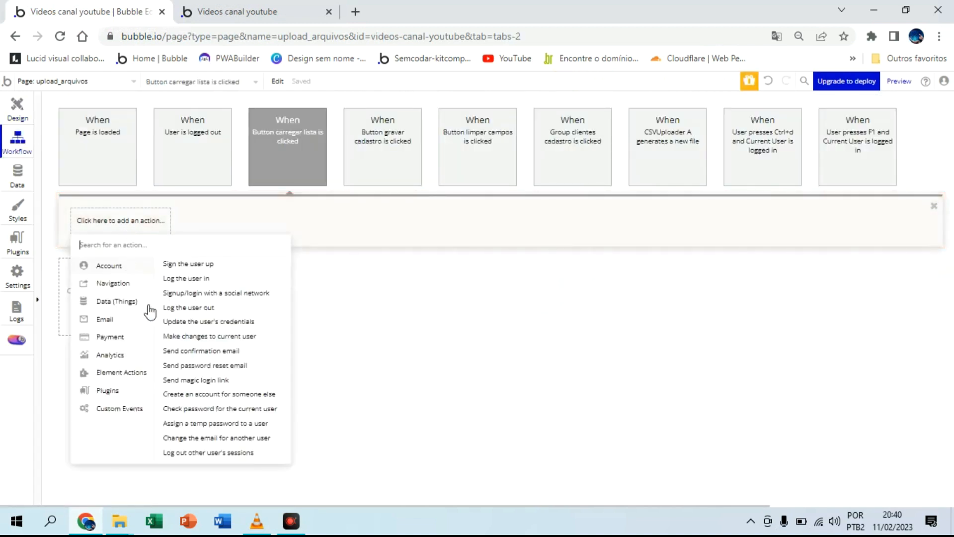
mouse_move(138, 379)
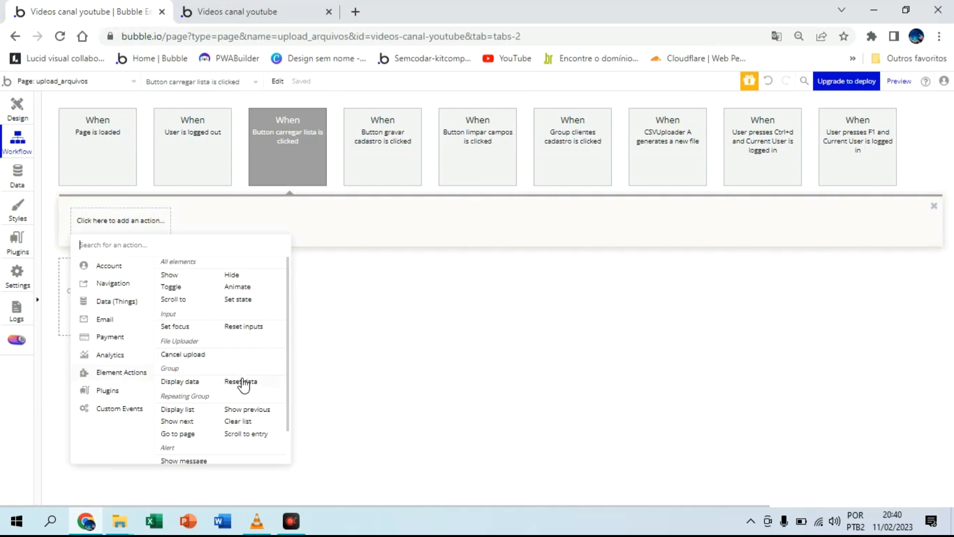
click(244, 300)
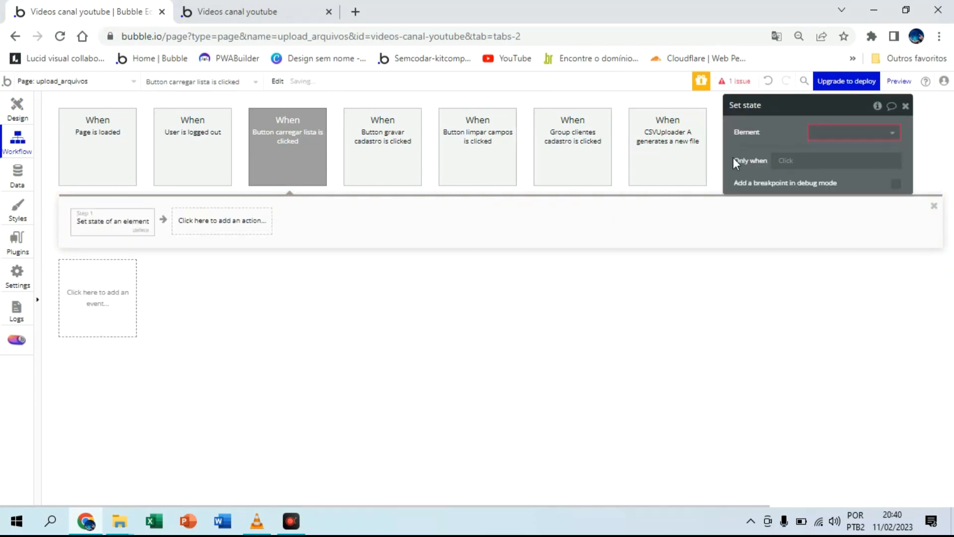
click(838, 132)
click(875, 204)
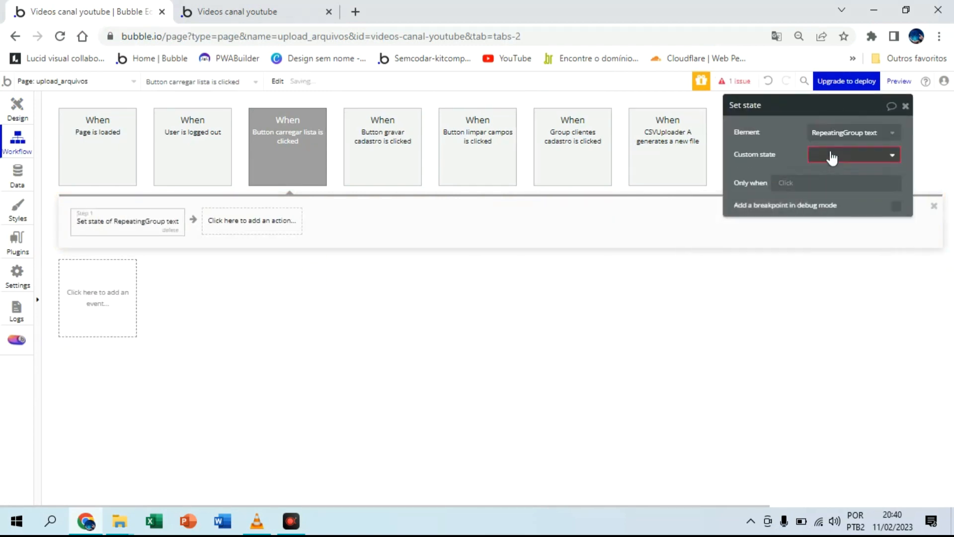
click(832, 157)
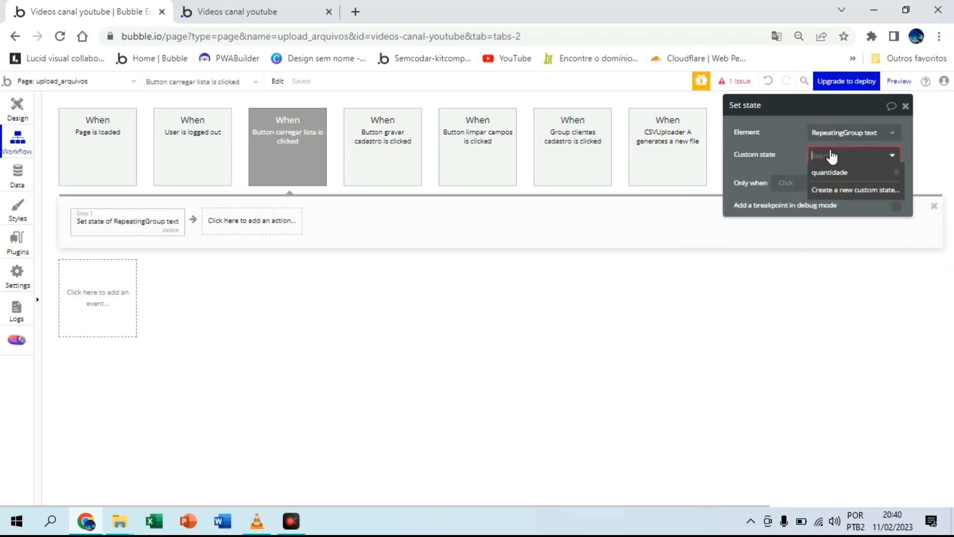
click(833, 172)
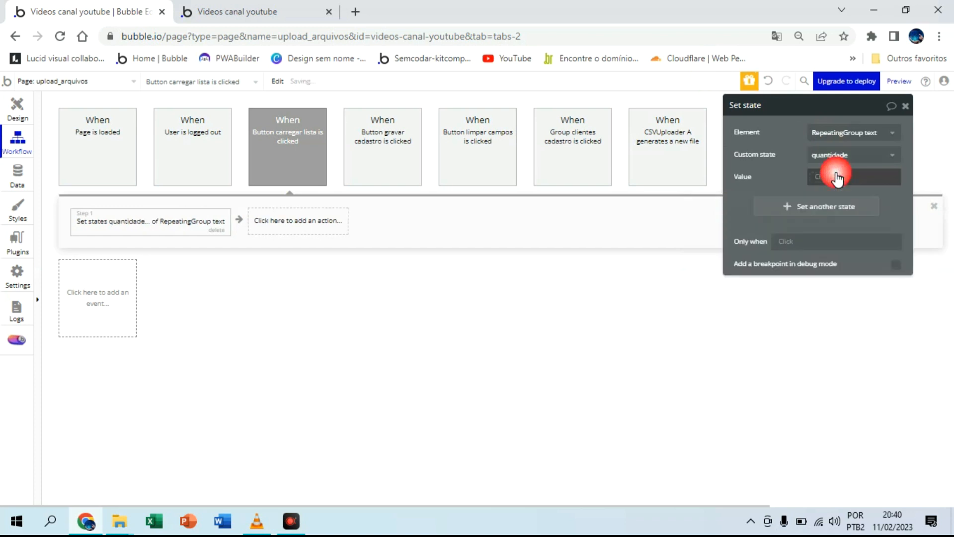
Step: Set the quantidade state's value to RepeatingGroup text's List of texts:count
click(831, 178)
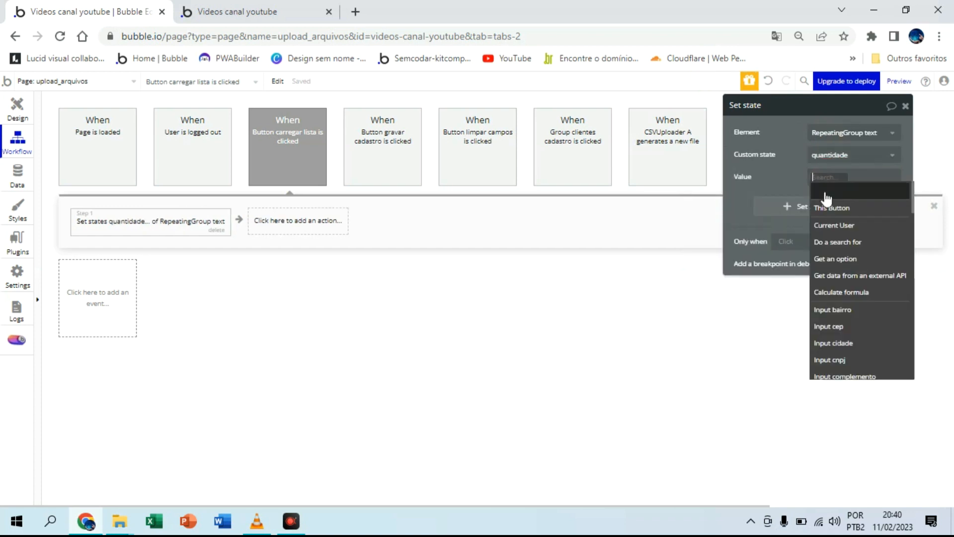
scroll(868, 276, down, 2)
scroll(867, 277, up, 2)
scroll(868, 276, down, 6)
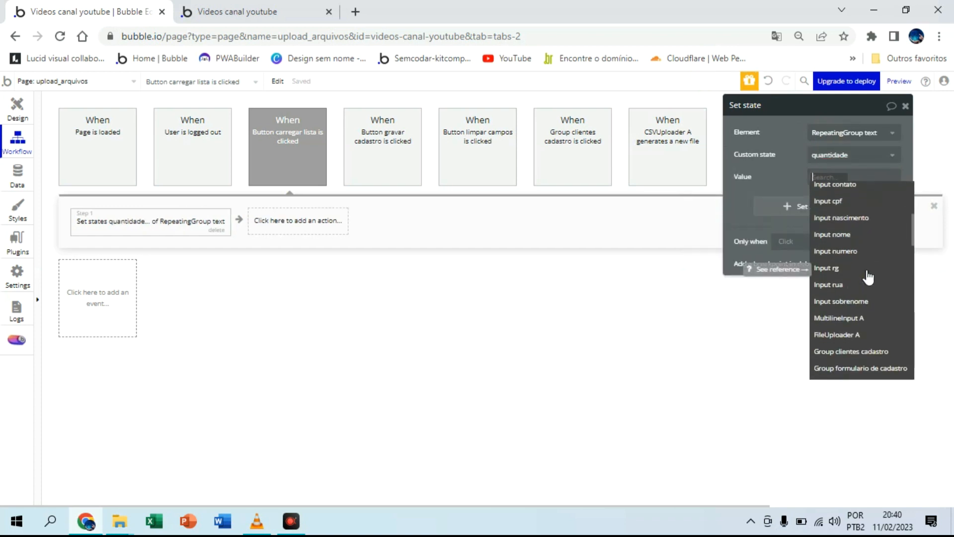
scroll(868, 276, down, 2)
text(re)
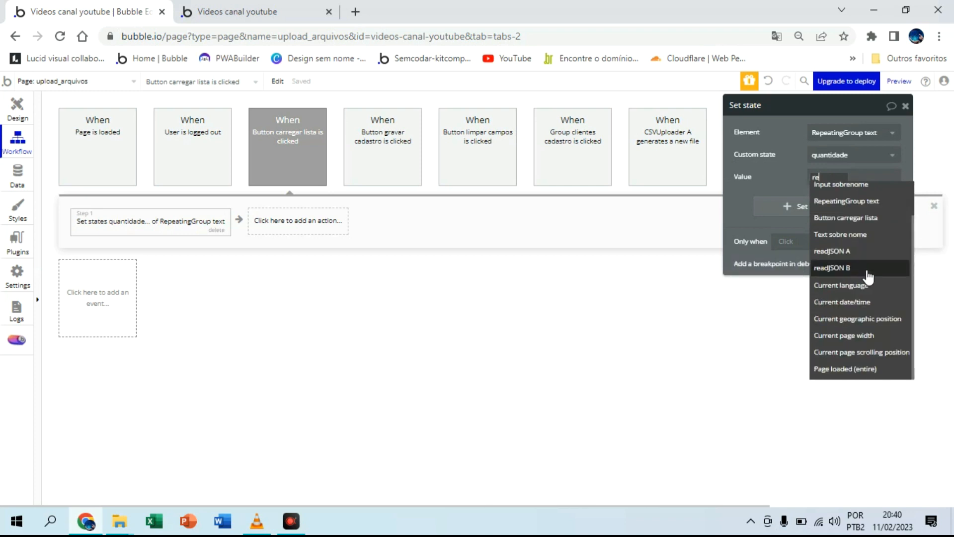
click(865, 201)
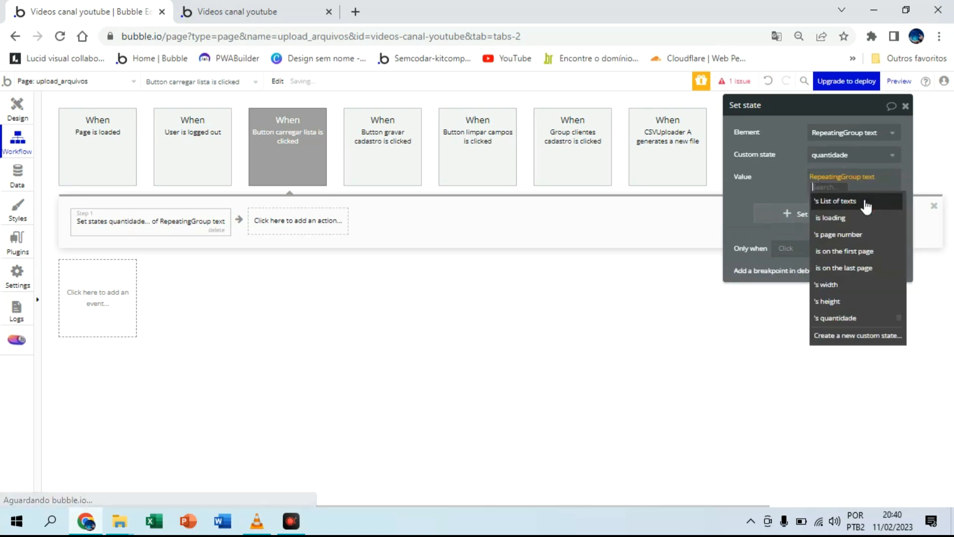
click(861, 203)
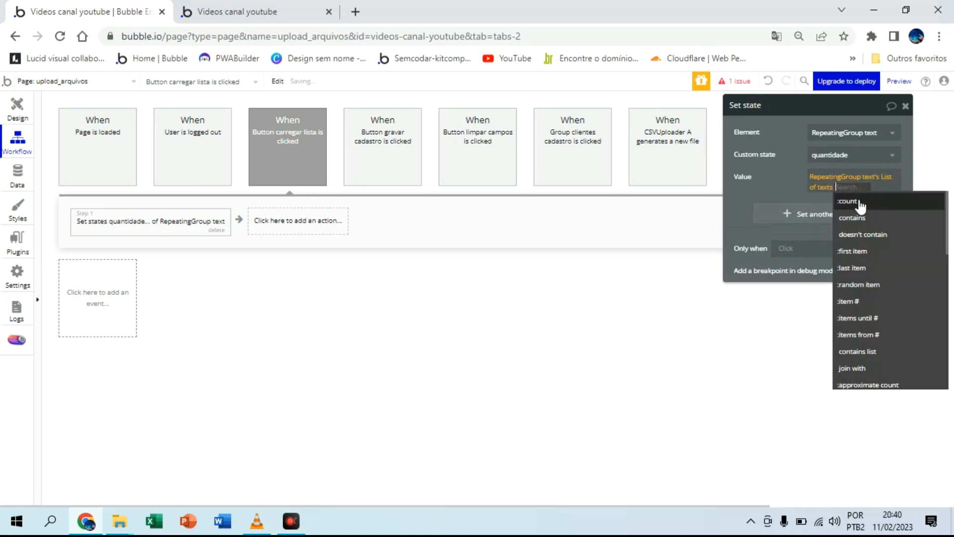
click(860, 203)
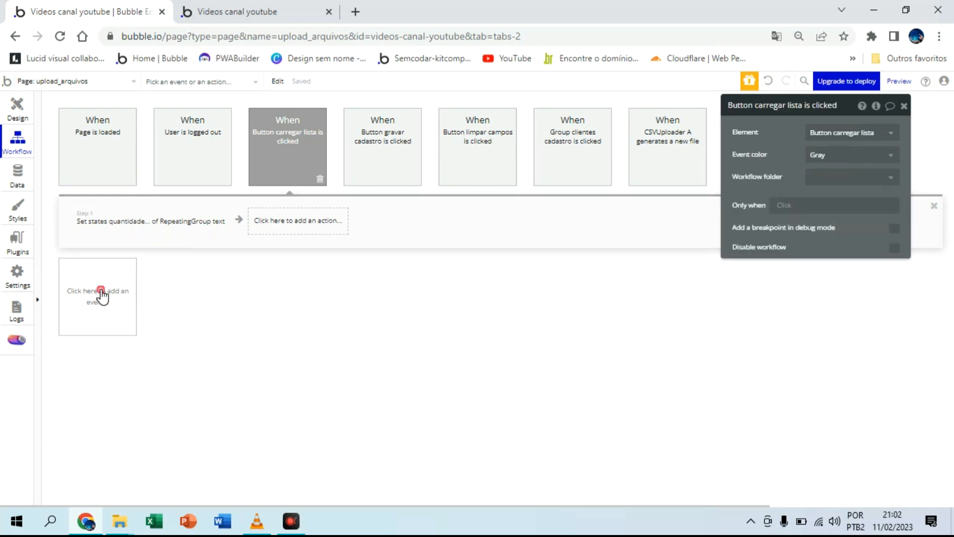
Step: Add a recurring page event that runs every 1 second
click(100, 296)
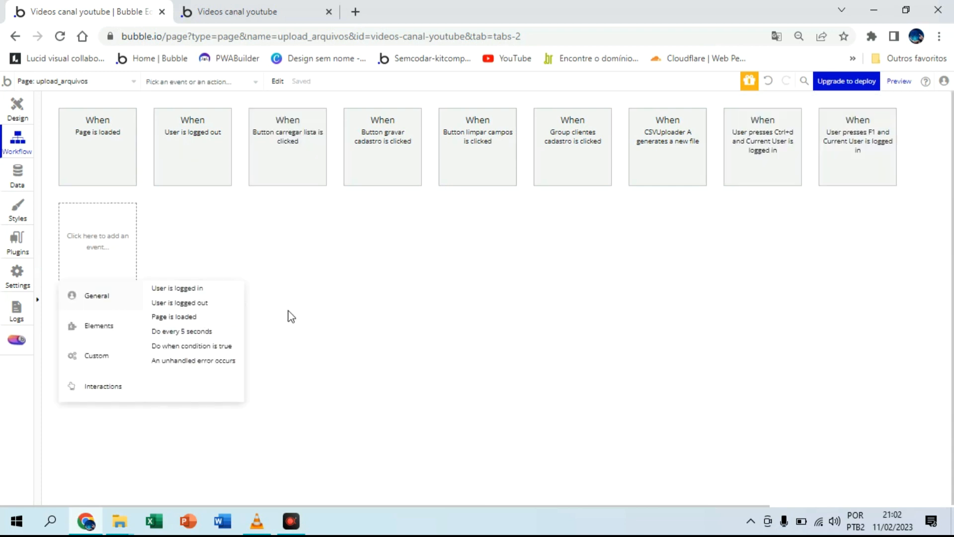
click(184, 332)
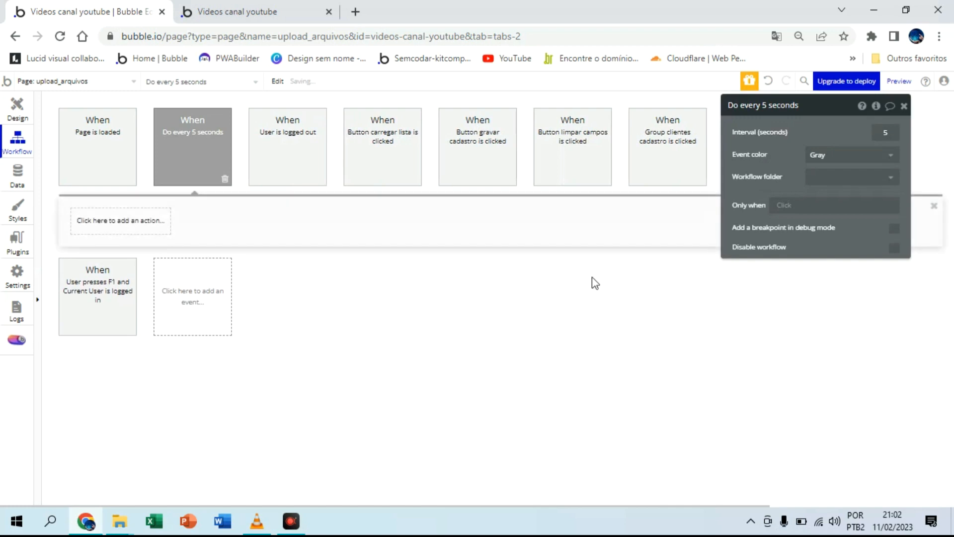
click(873, 137)
click(843, 127)
Step: Add an action to the recurring event that creates a new clientes record, and include all of its fields
click(131, 226)
mouse_move(127, 310)
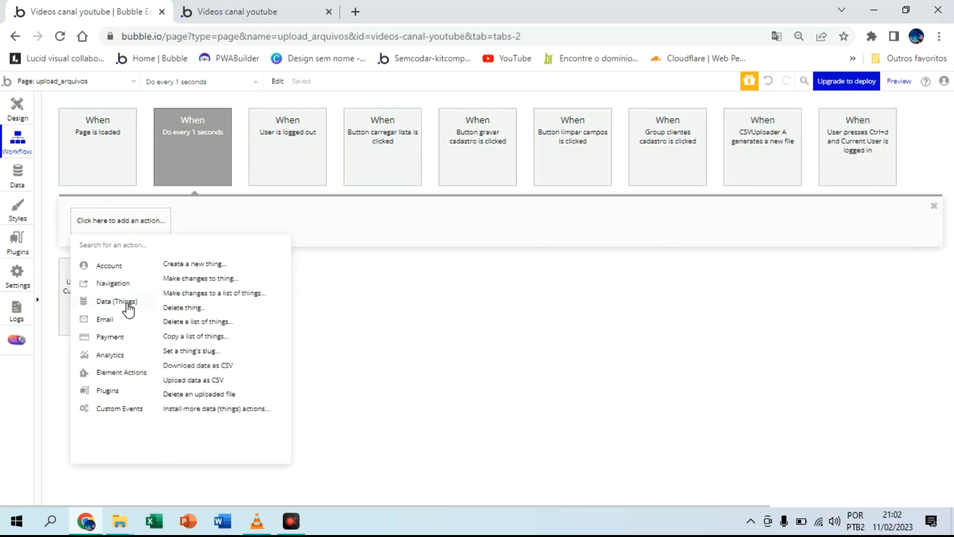
click(195, 264)
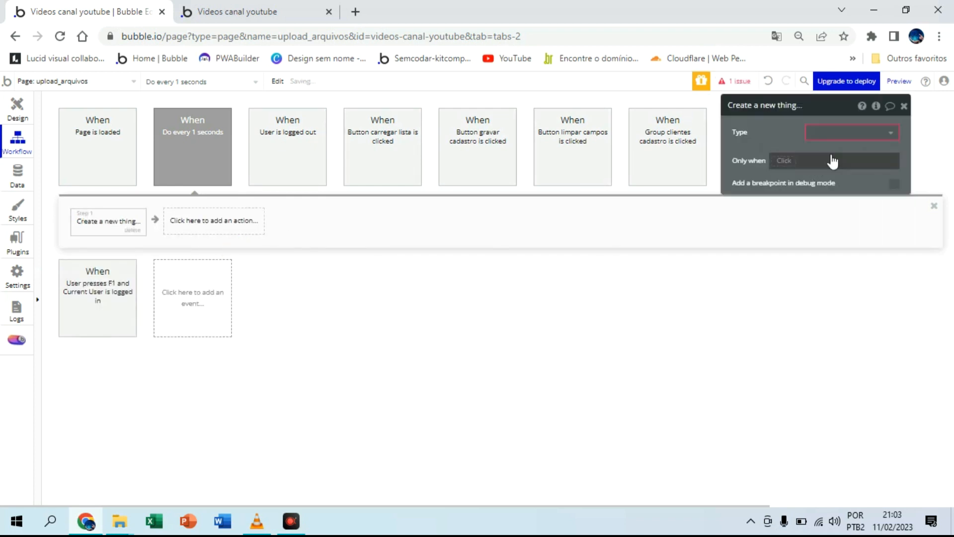
click(841, 134)
click(845, 152)
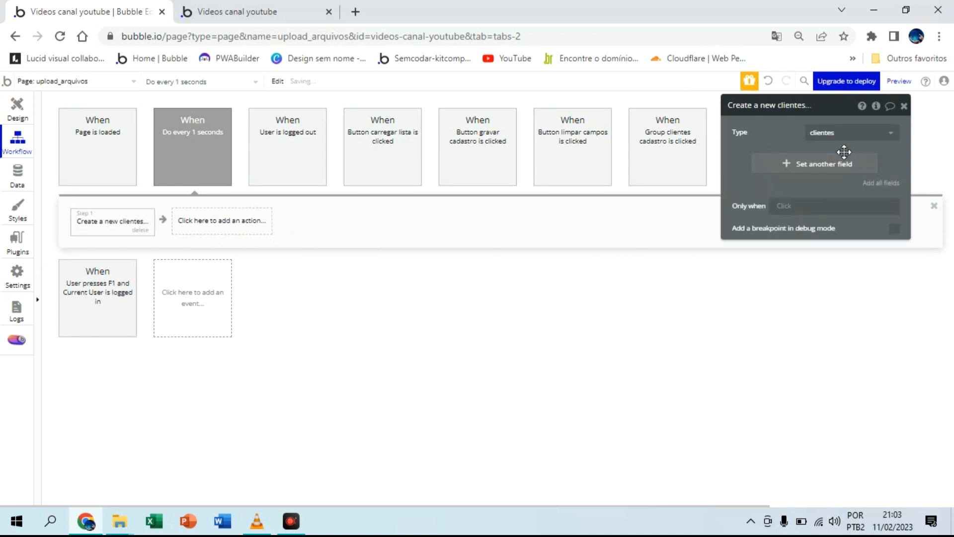
click(887, 183)
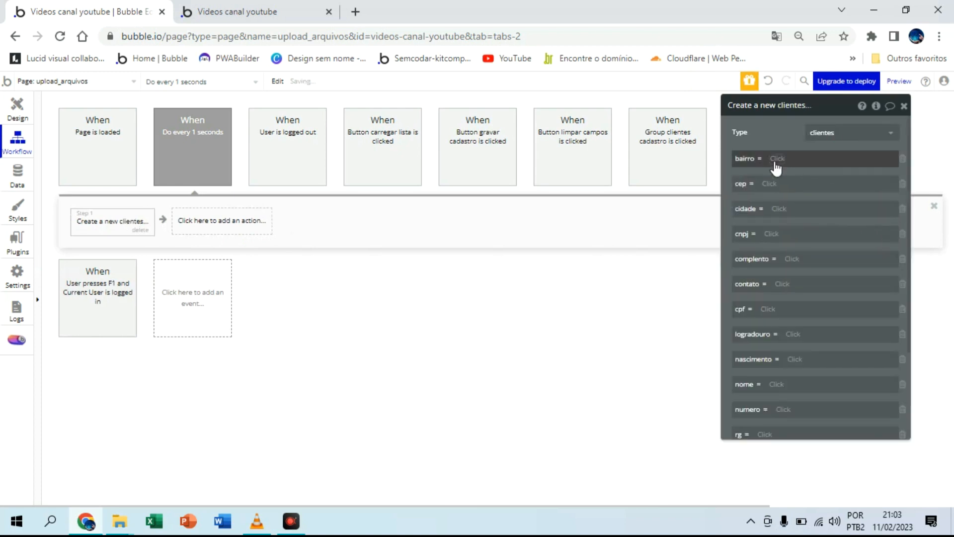
Step: Remove the bairro, cep, cidade, cnpj, complento, logradouro and numero fields from the create clientes action
click(904, 159)
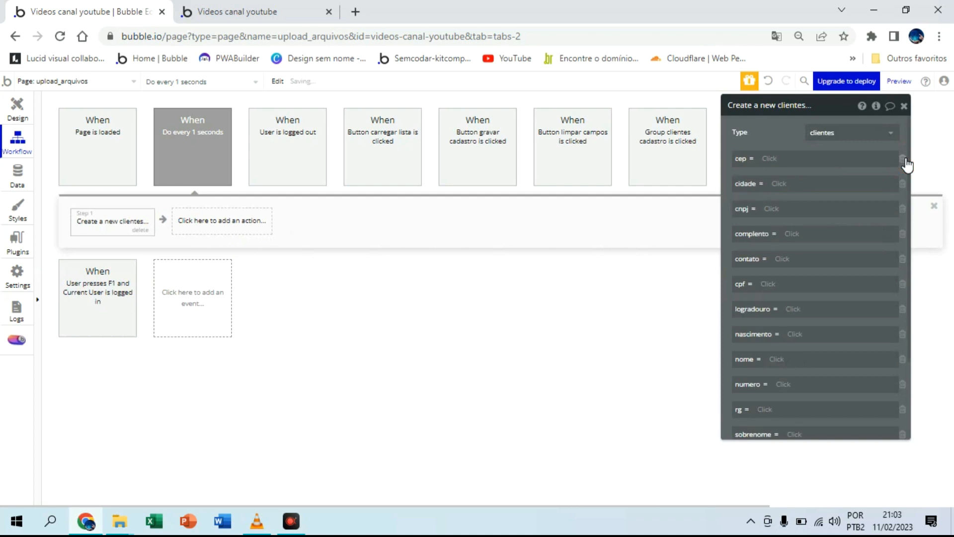
click(904, 159)
click(904, 159)
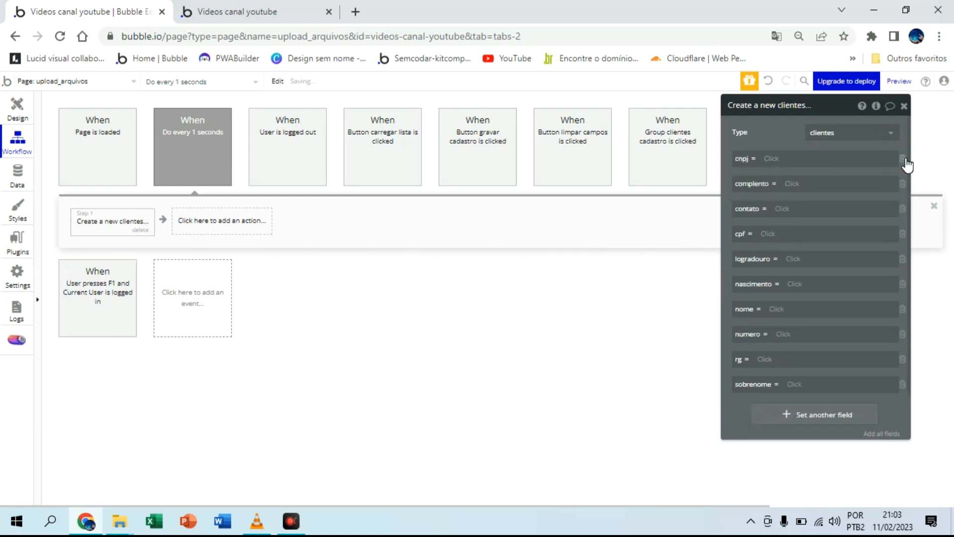
click(904, 159)
click(904, 160)
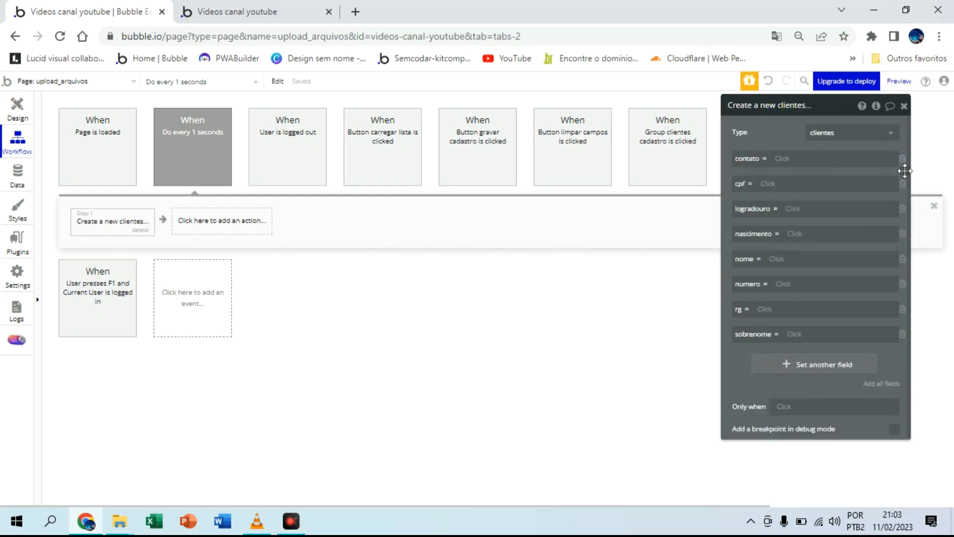
click(904, 210)
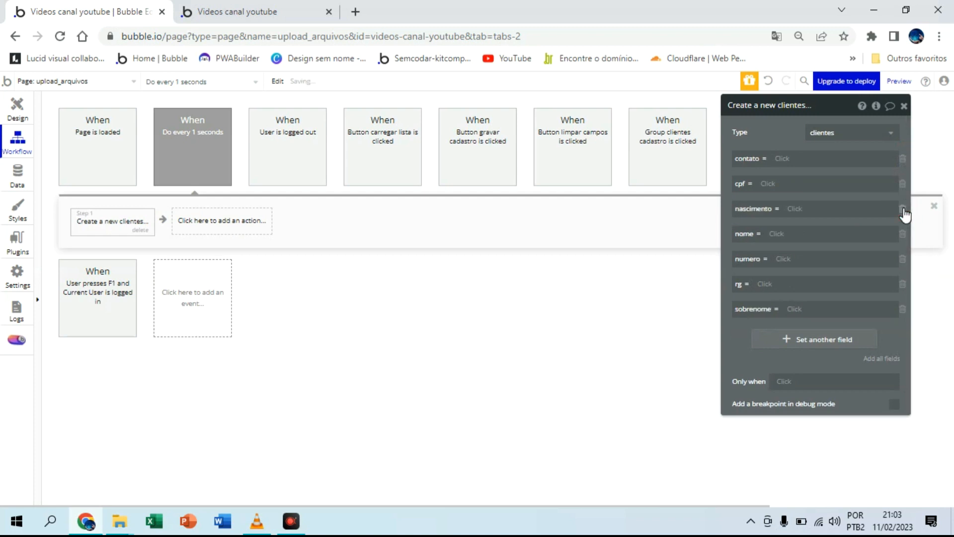
click(905, 260)
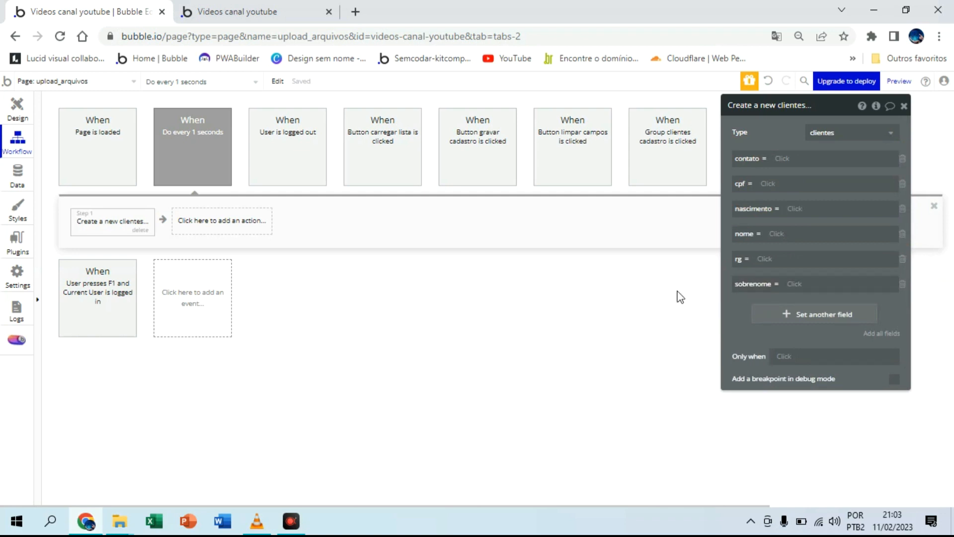
Step: Switch to the upload_arquivos preview and examine which client fields appear in the imported list
click(220, 10)
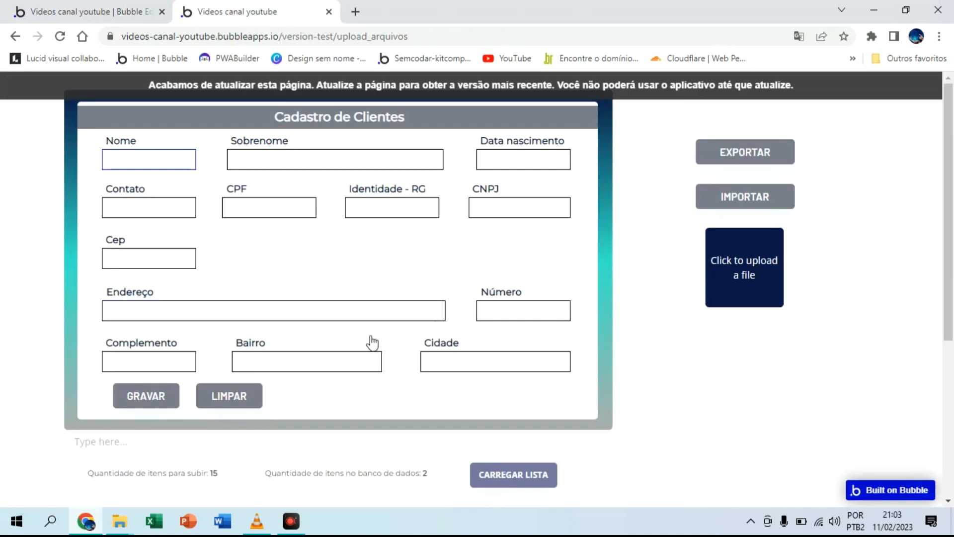
scroll(372, 342, down, 5)
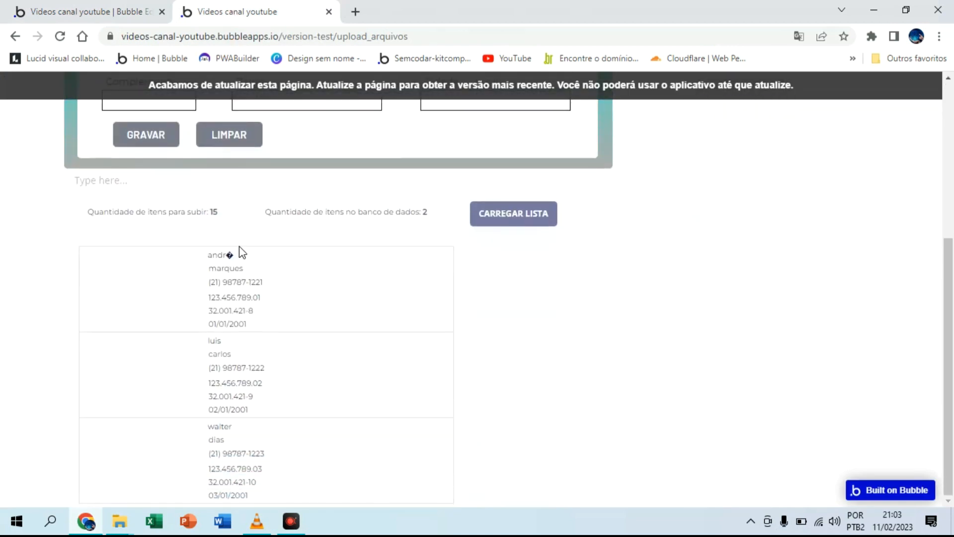
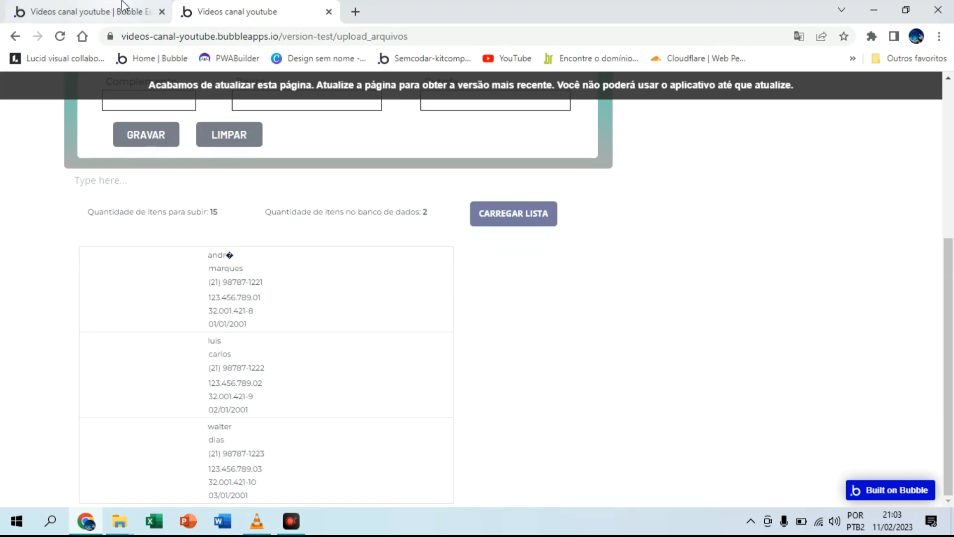
Step: Reload the outdated upload_arquivos preview, look over the imported list, and return to the workflow editor
click(204, 88)
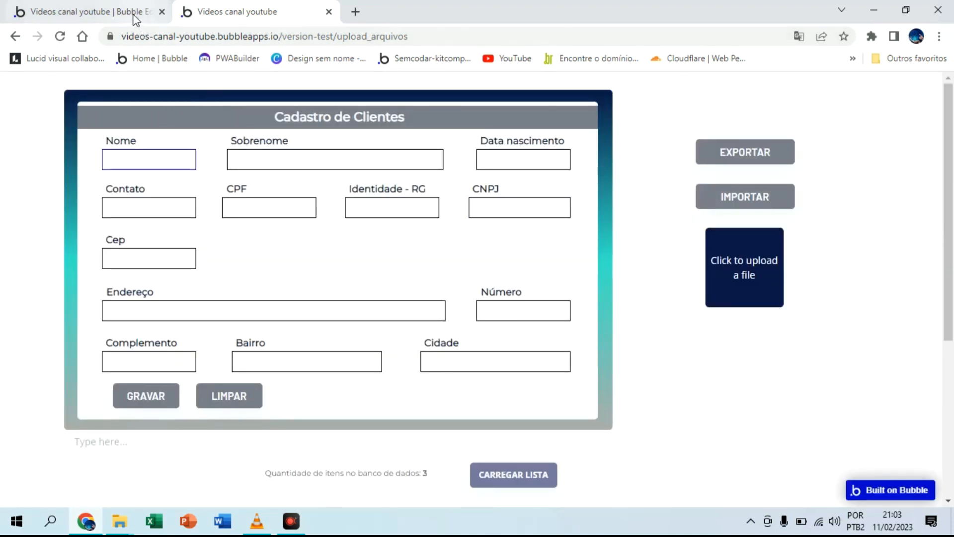
scroll(203, 209, down, 4)
click(127, 3)
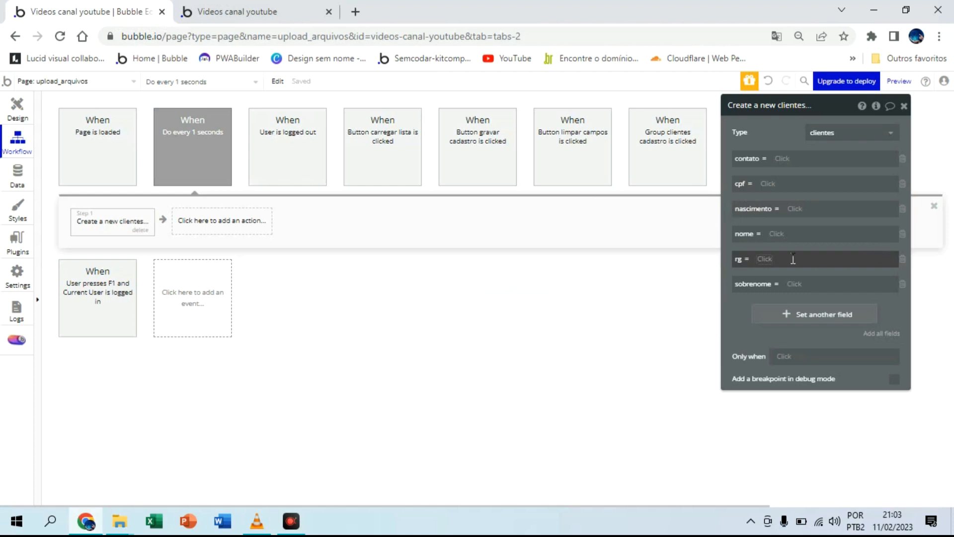
Step: Set the nome field to RepeatingGroup text's List of texts:item # with RepeatingGroup text's quantidade as the index
click(780, 234)
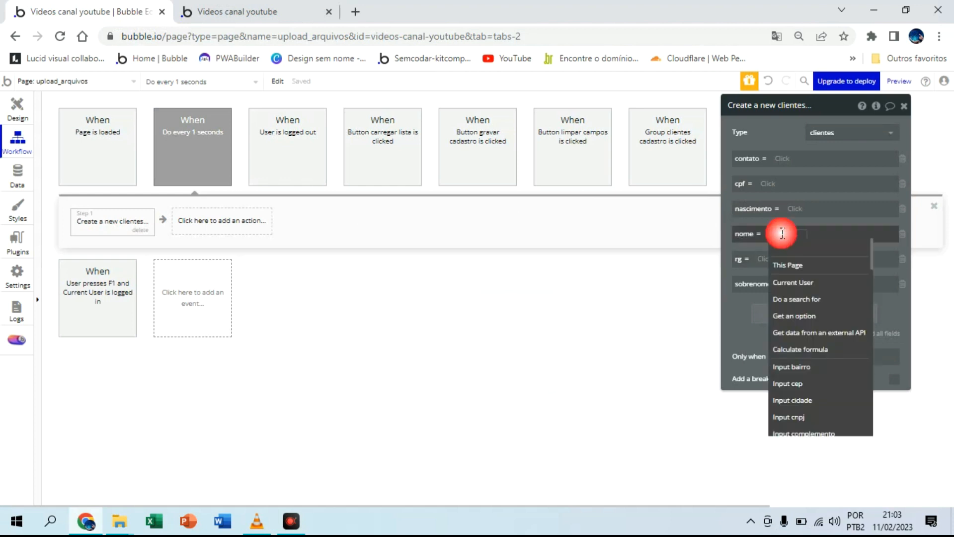
text(re)
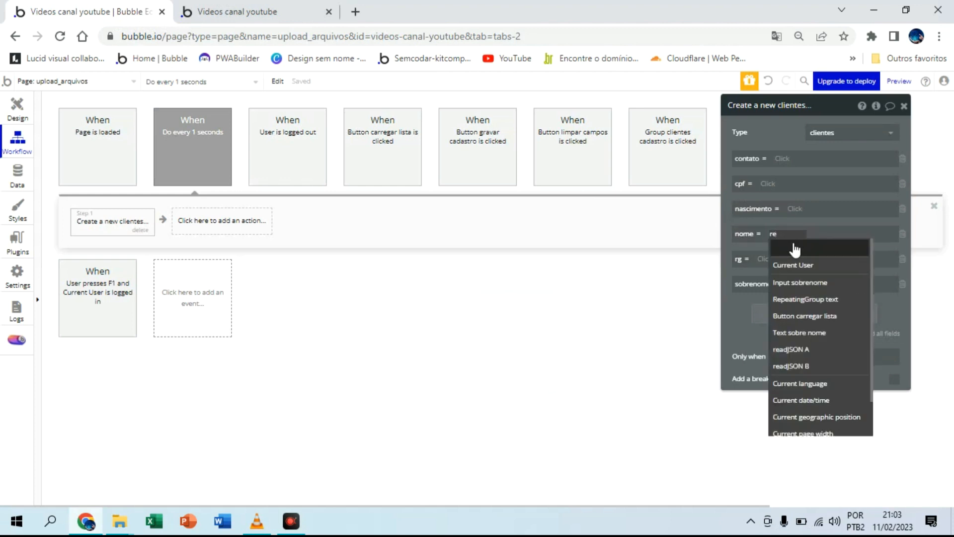
click(829, 299)
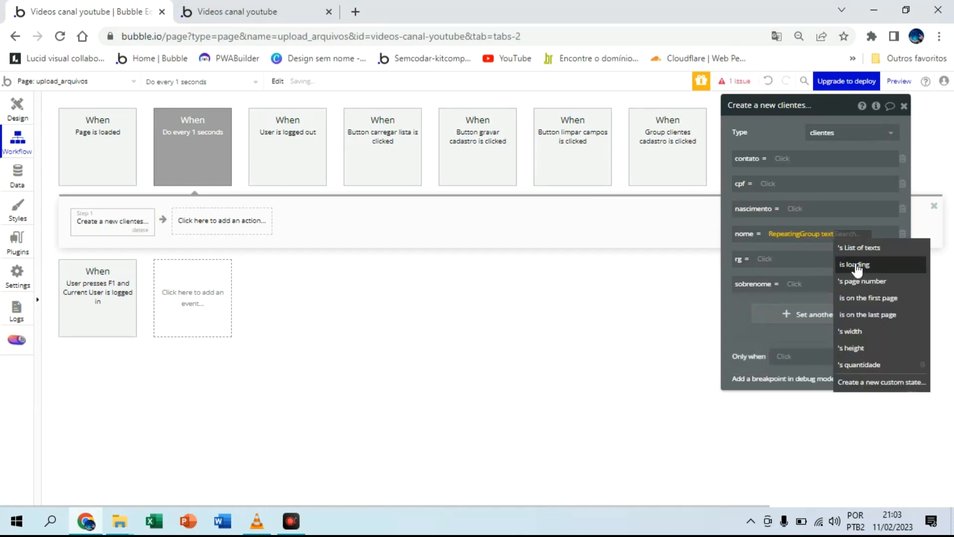
click(866, 247)
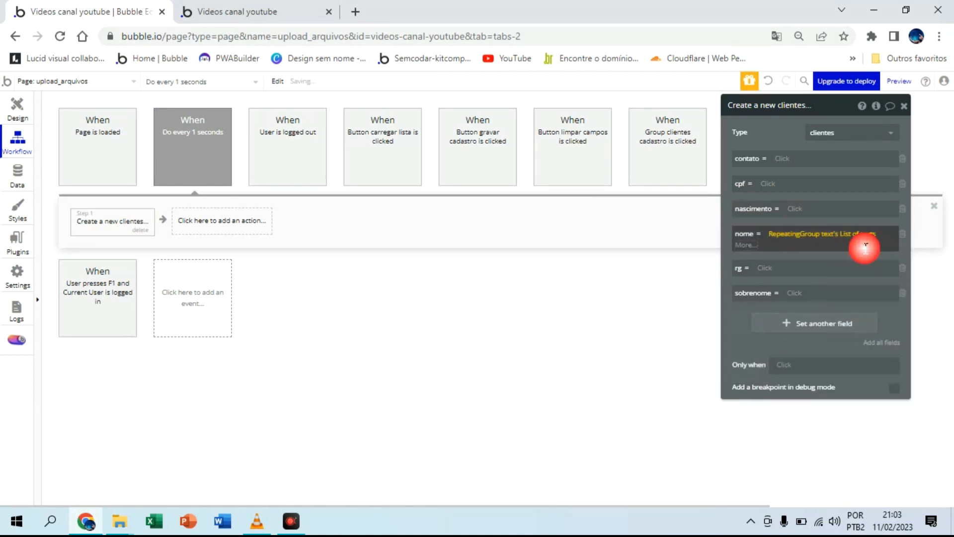
click(746, 244)
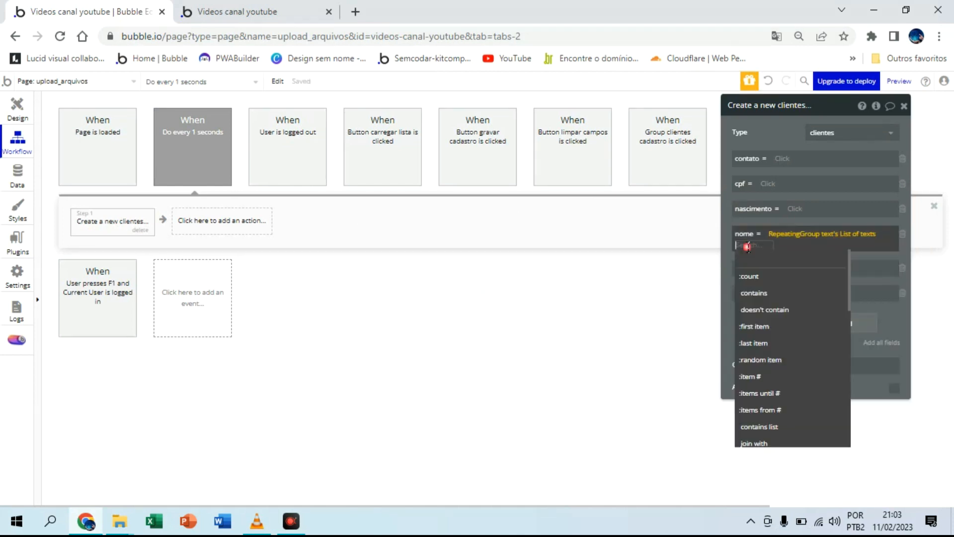
click(760, 377)
text(re)
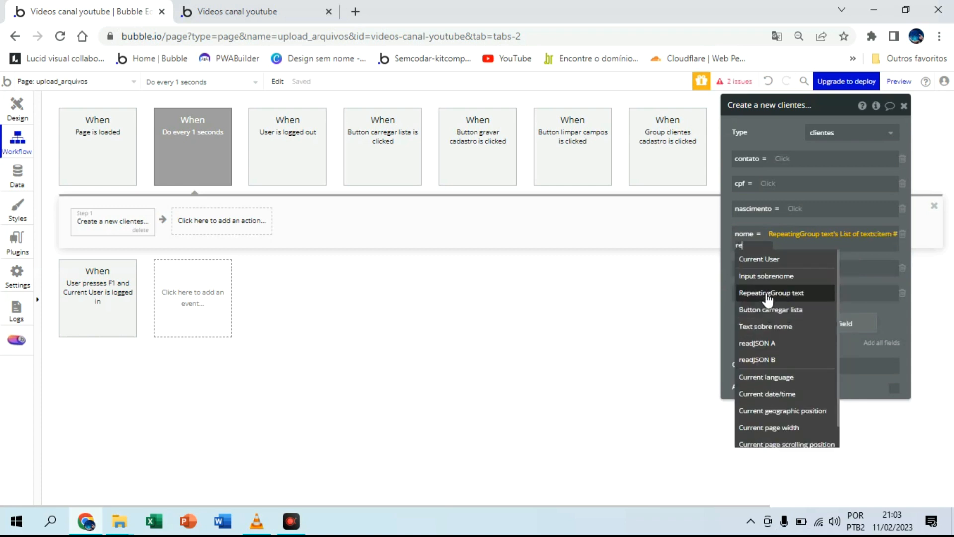
click(768, 297)
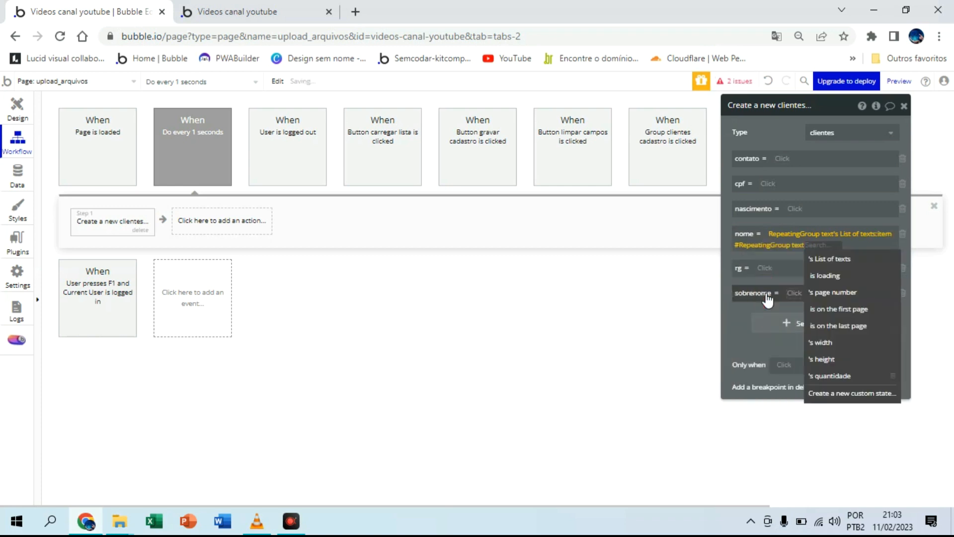
click(839, 378)
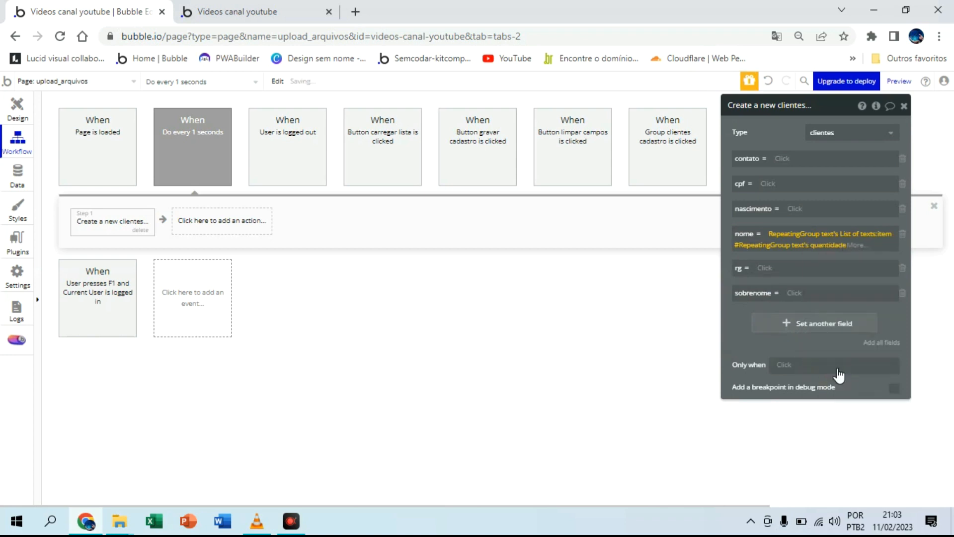
Step: Extend the nome expression with split by, using a double quotation mark as the text separator
click(856, 247)
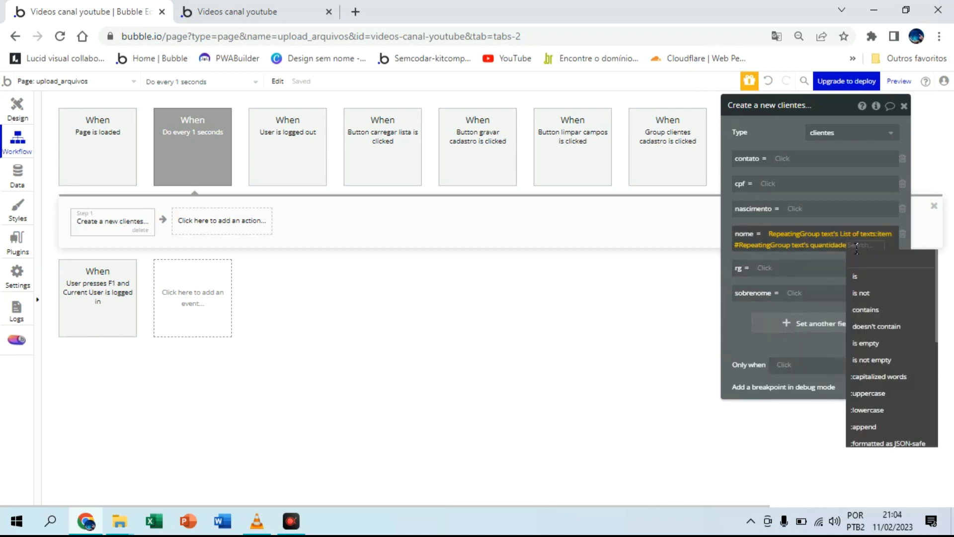
text(sp)
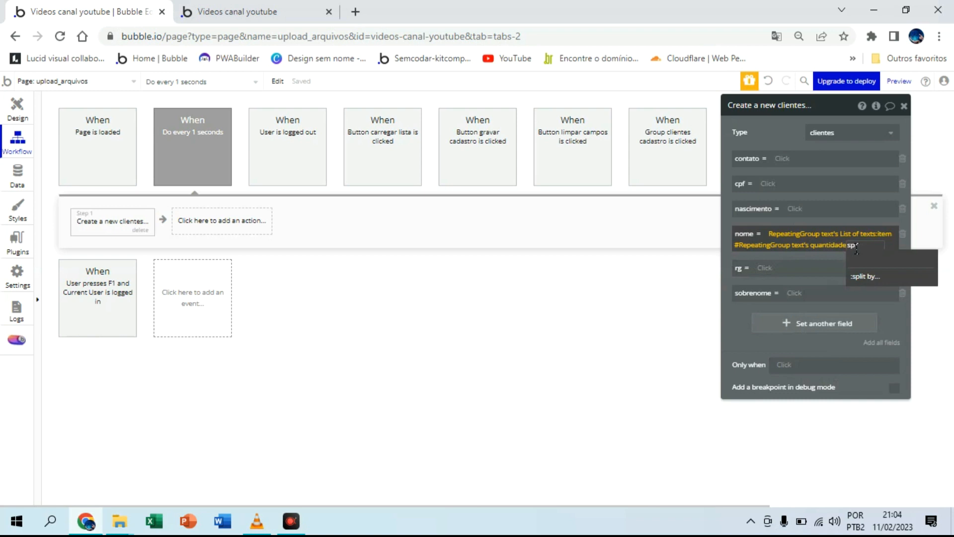
click(869, 273)
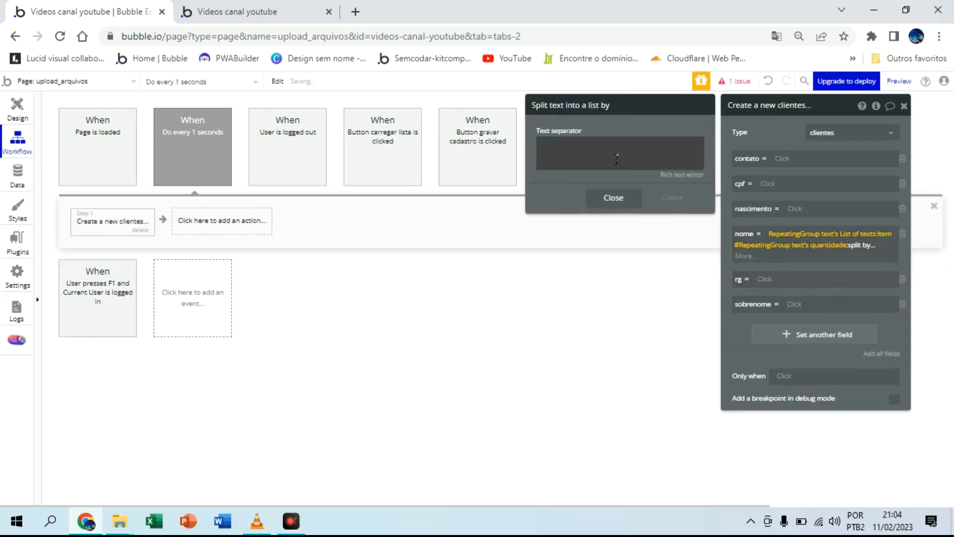
click(616, 158)
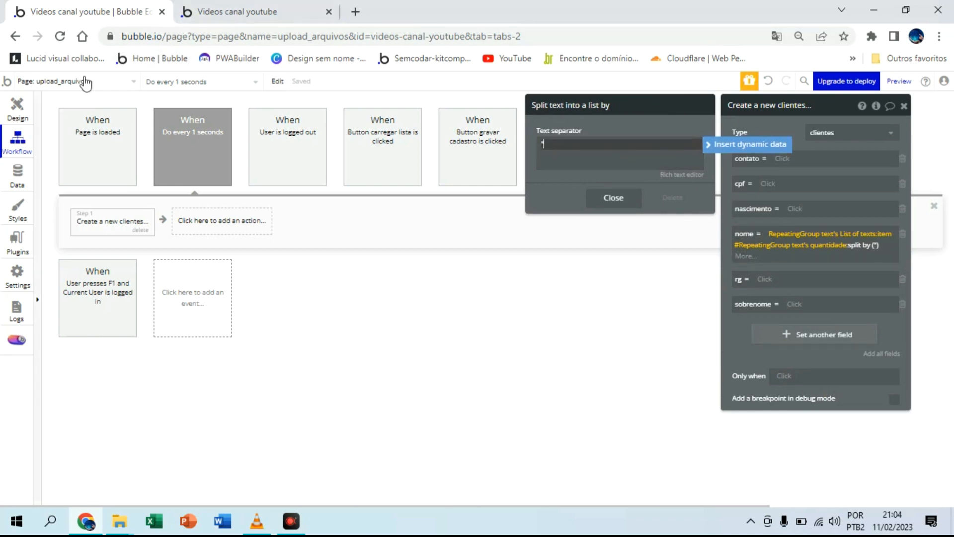
Step: Check the preview and the JSON stored in the planilhas dados field for the nome value's position, and return to the workflow
click(234, 11)
scroll(215, 255, up, 3)
scroll(215, 254, down, 4)
scroll(219, 259, up, 4)
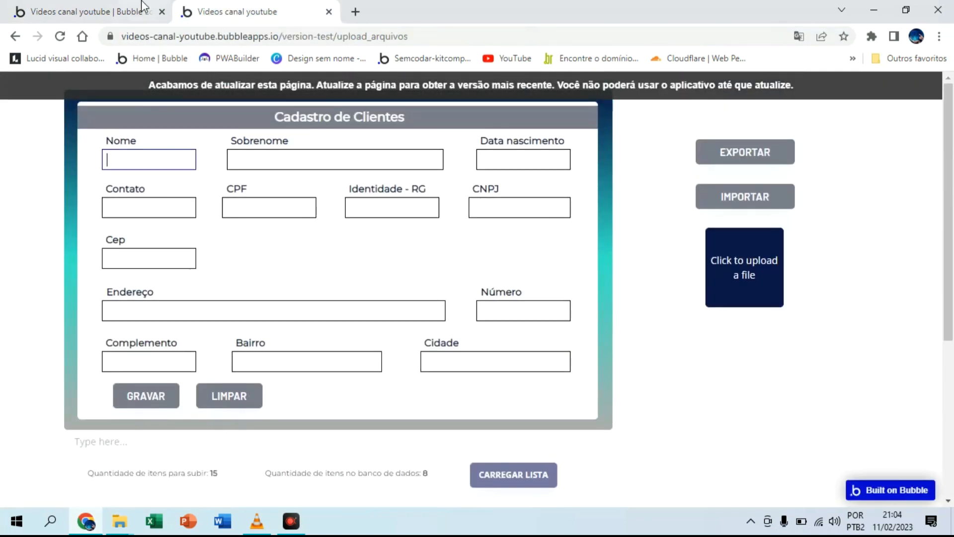
click(89, 11)
click(16, 175)
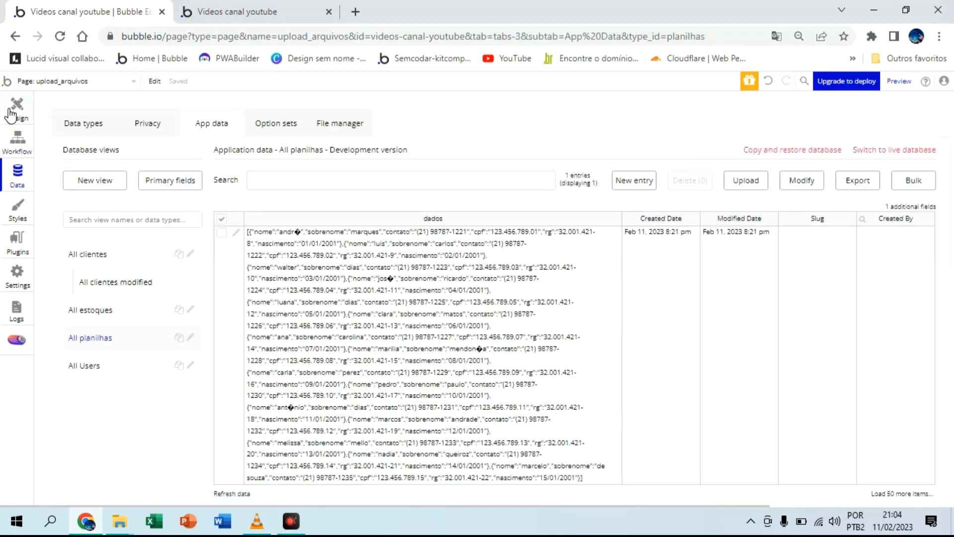
click(18, 140)
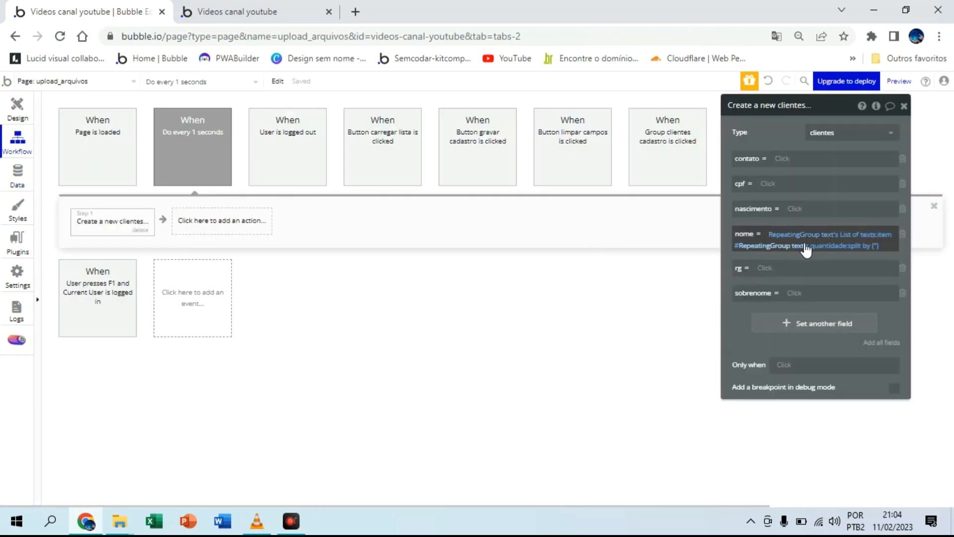
Step: Pick item #6 of the split text in the nome expression, keeping the double quotation mark separator
click(874, 247)
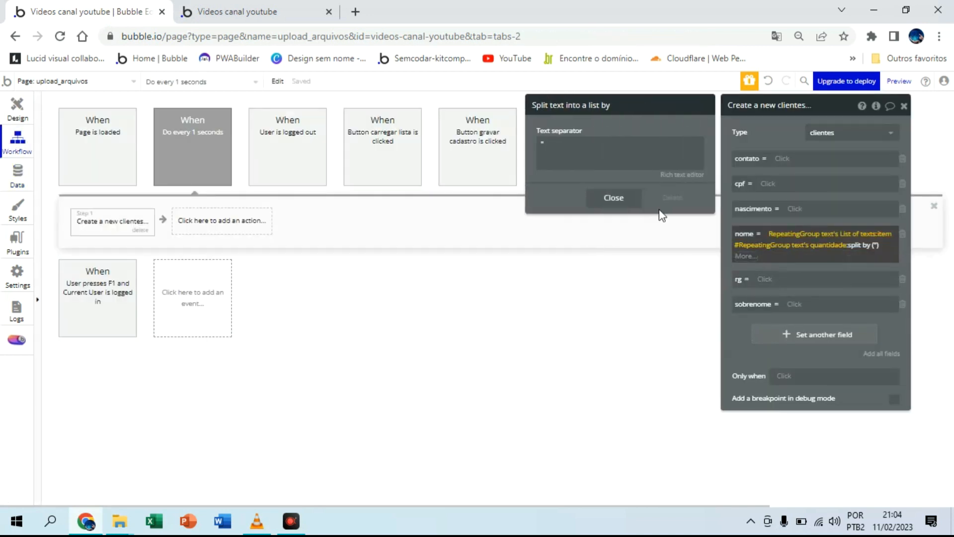
click(613, 197)
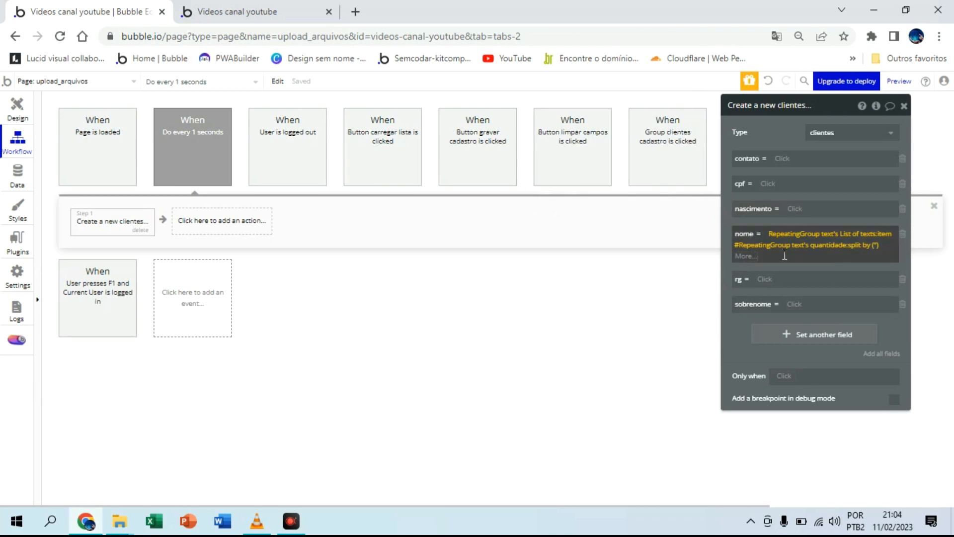
click(741, 256)
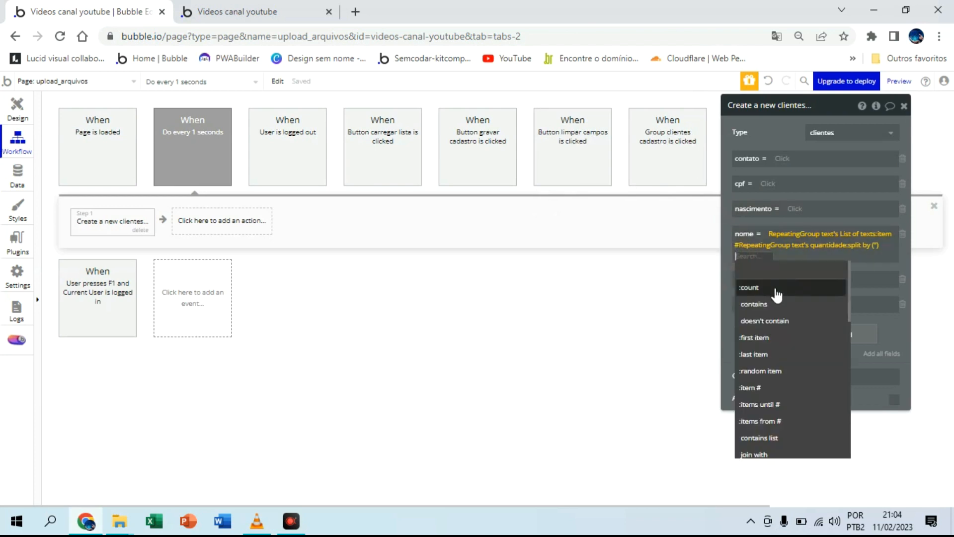
click(763, 389)
text(6)
click(729, 268)
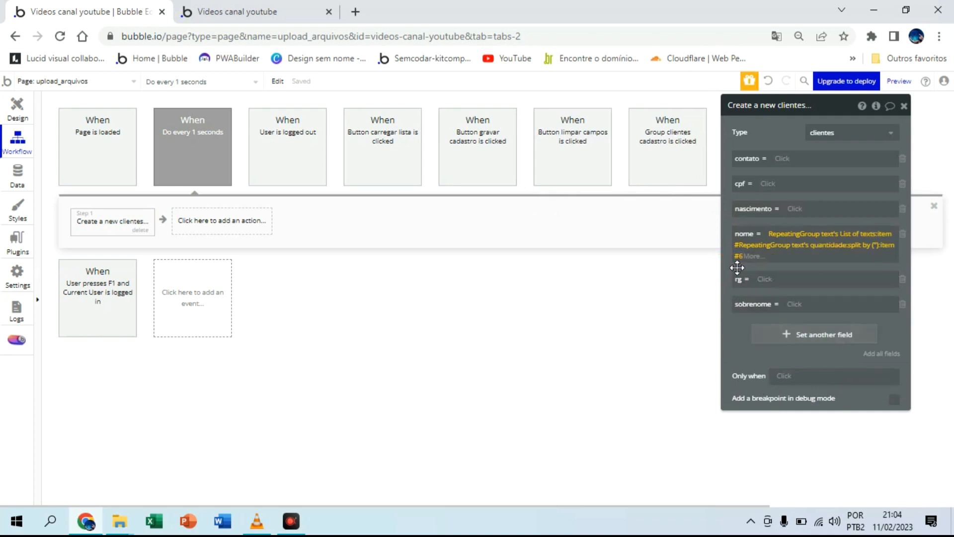
Step: Try to copy the nome expression into the sobrenome field, and remove the pasted value
right_click(790, 256)
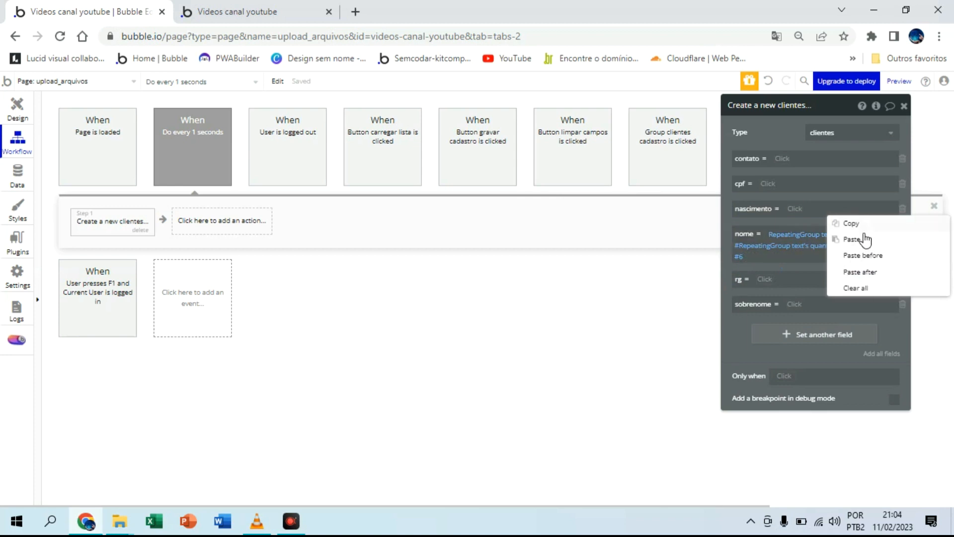
right_click(797, 257)
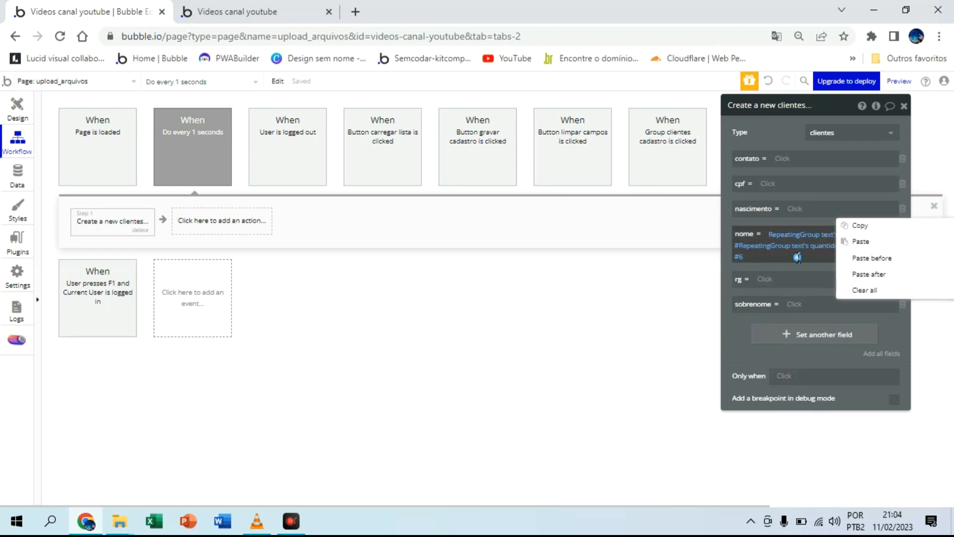
click(861, 231)
click(798, 304)
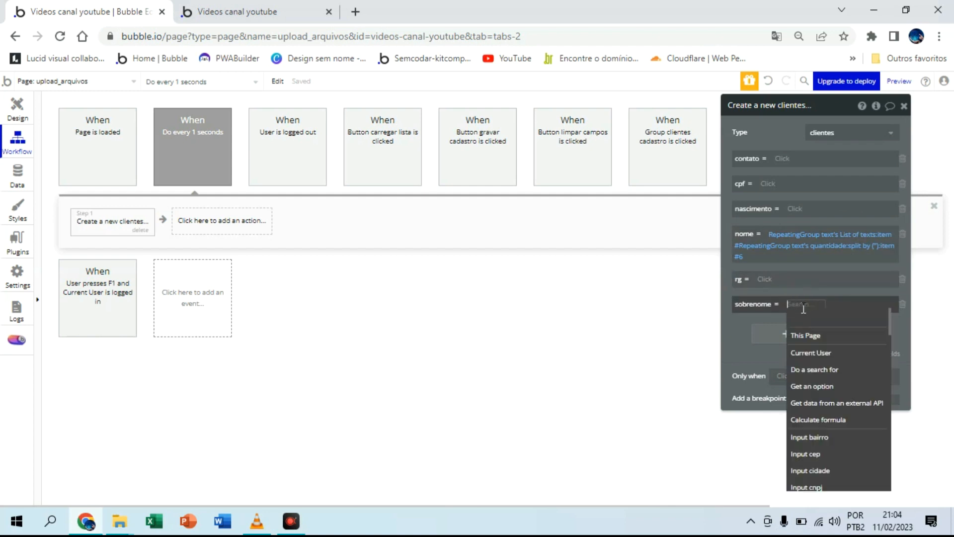
right_click(804, 305)
click(867, 293)
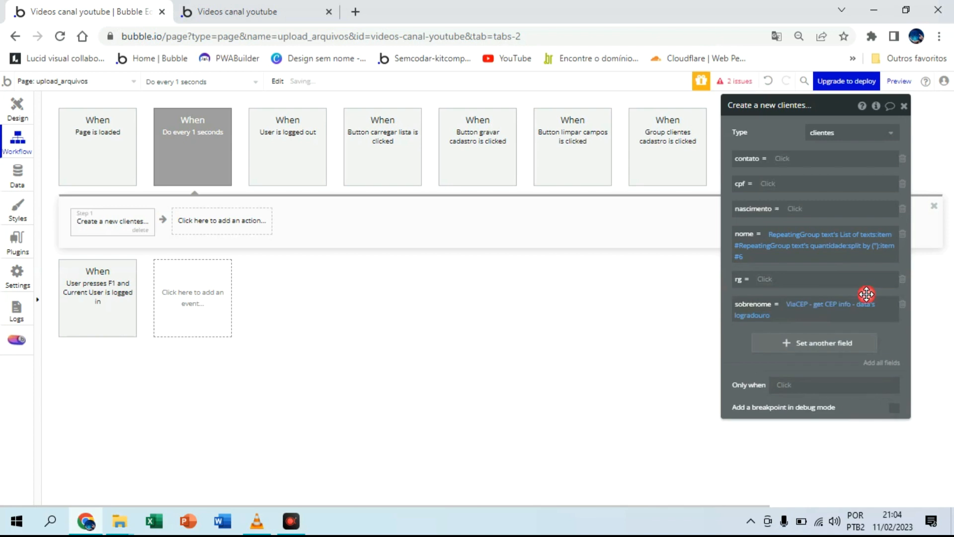
click(821, 306)
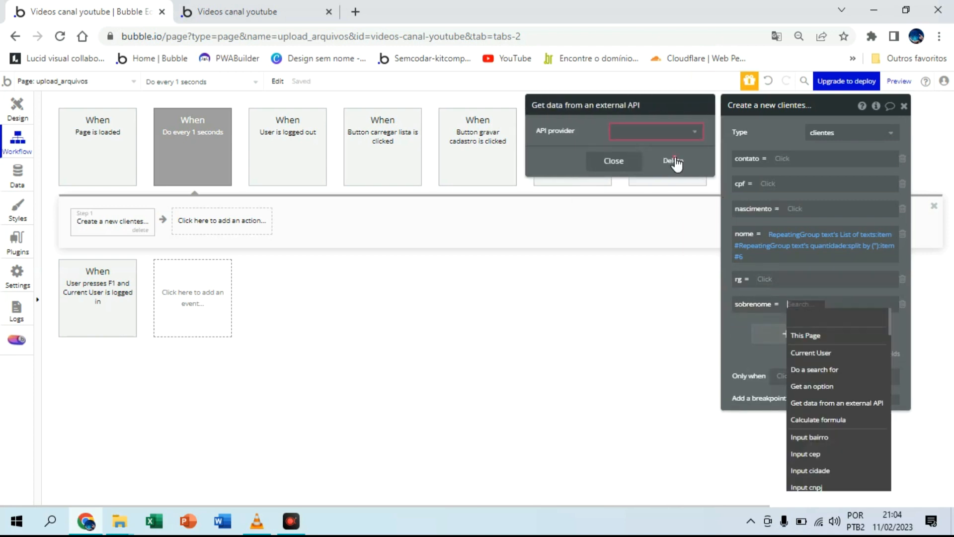
click(676, 161)
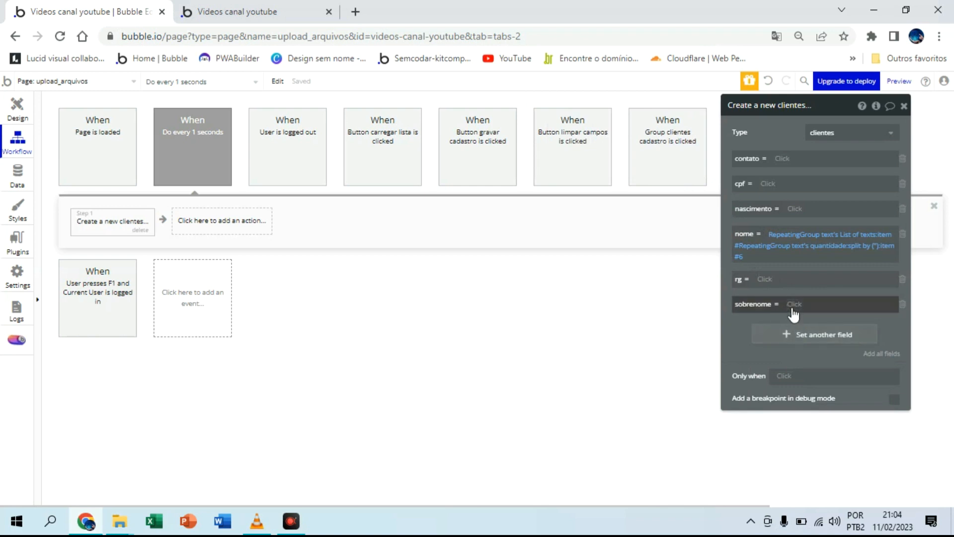
Step: Set the sobrenome field to RepeatingGroup text's List of texts
click(794, 306)
text(re)
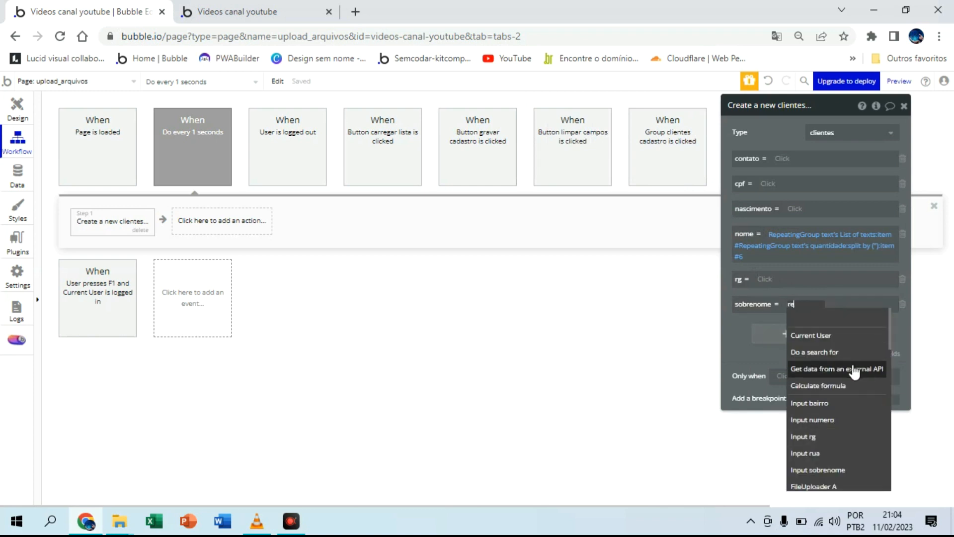
click(839, 372)
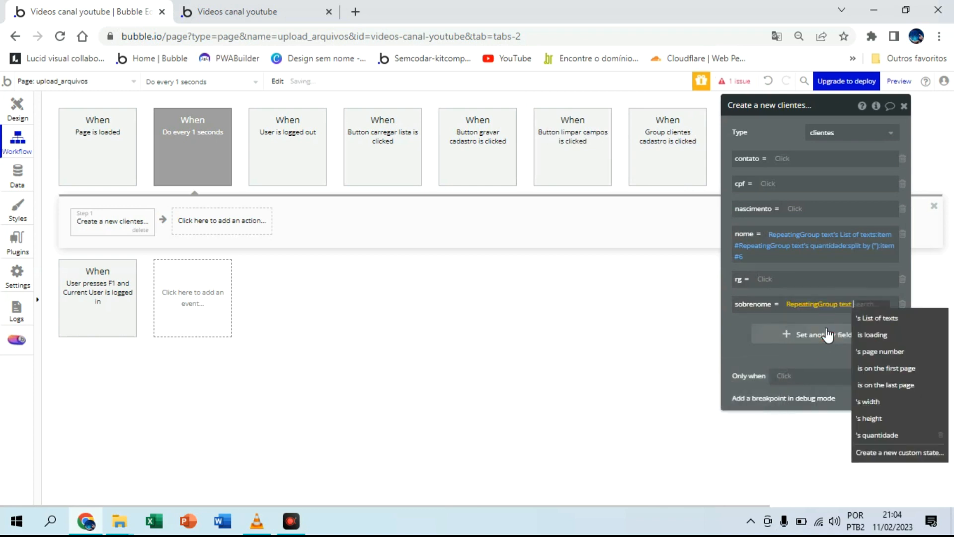
click(874, 321)
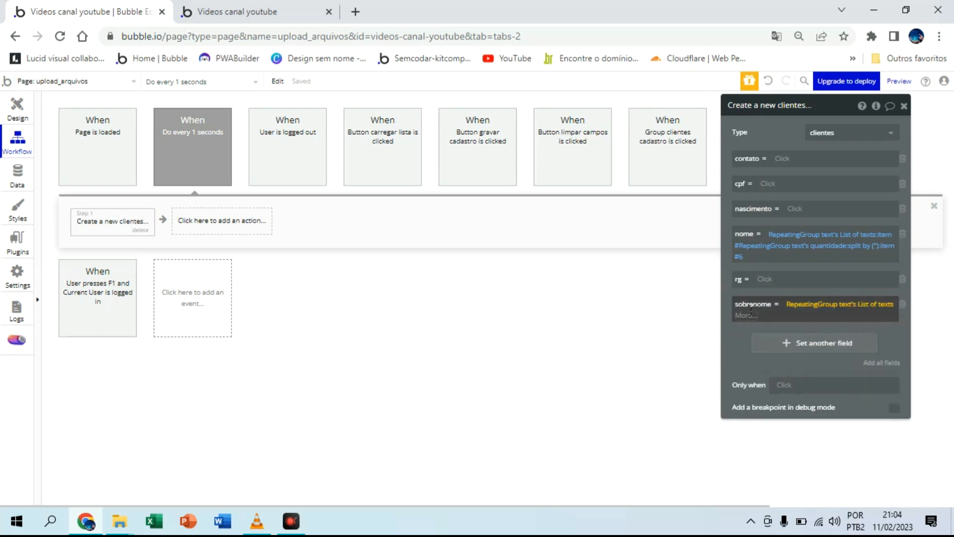
click(712, 317)
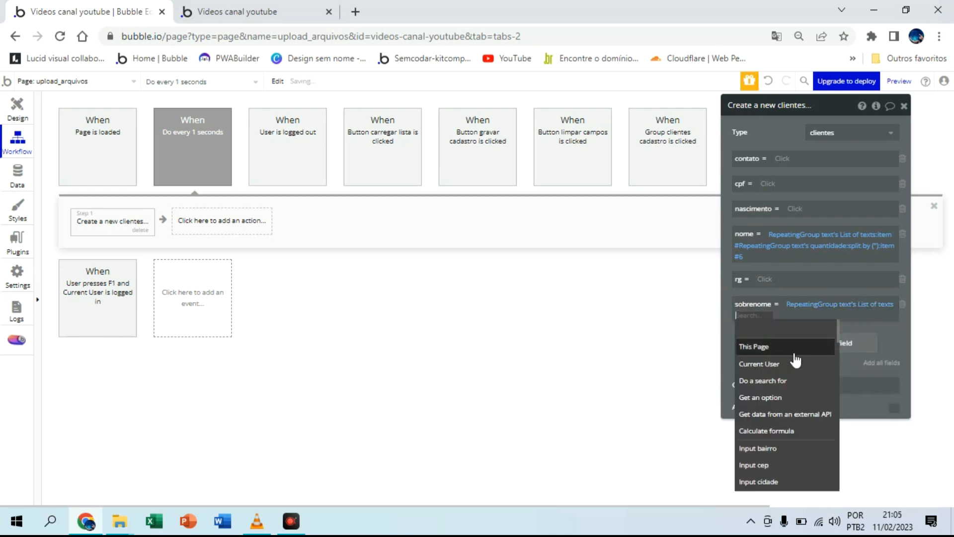
click(880, 343)
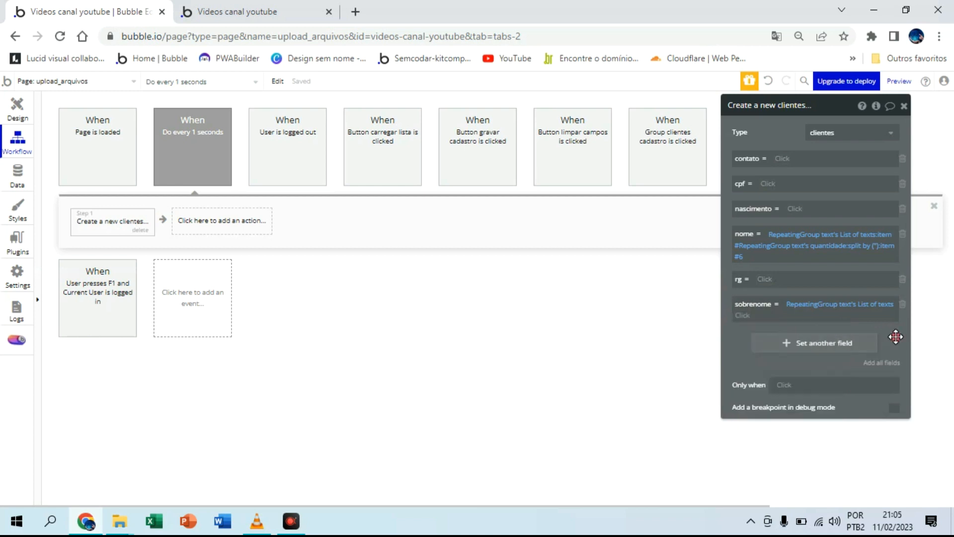
click(745, 319)
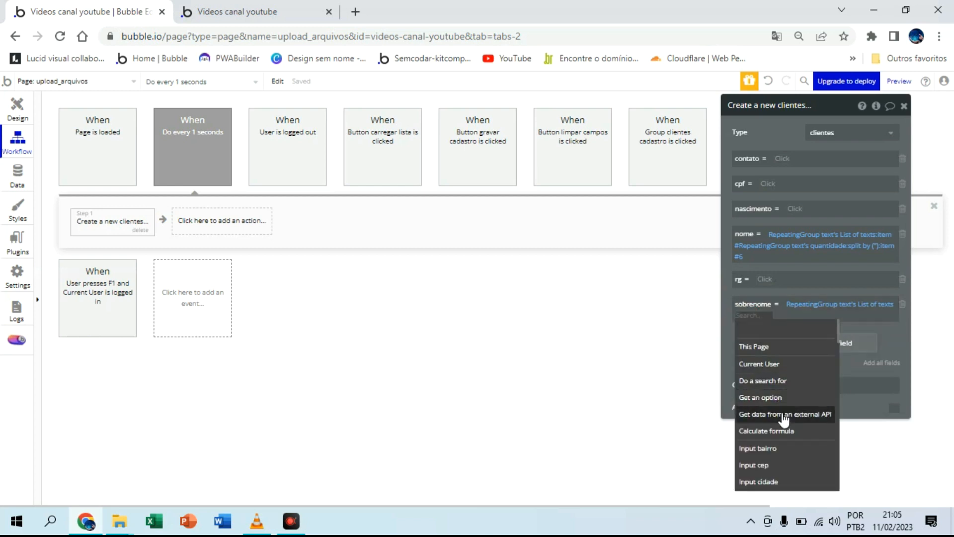
scroll(780, 413, down, 2)
scroll(784, 420, down, 3)
scroll(784, 420, up, 1)
scroll(785, 417, up, 3)
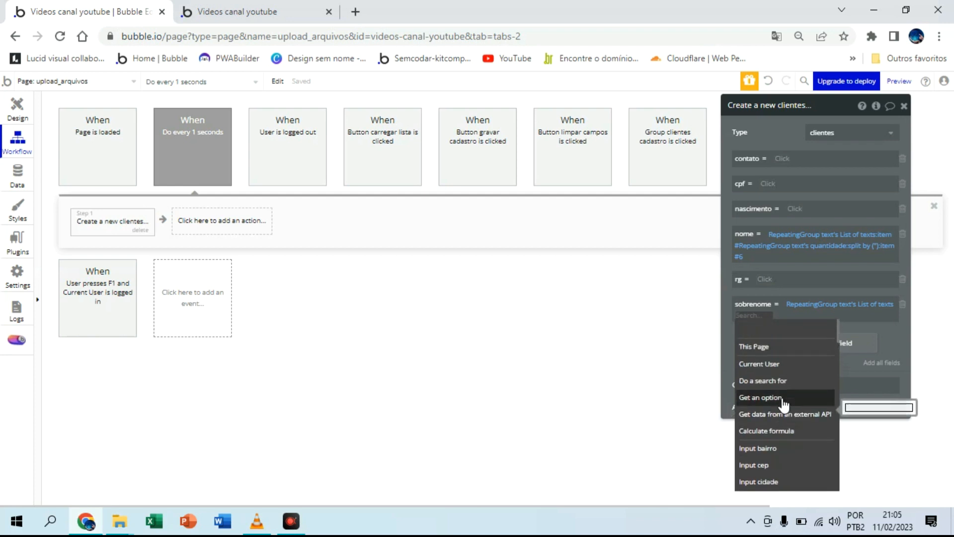
click(891, 331)
Step: Clear the sobrenome field and set it again to RepeatingGroup text's List of texts
right_click(867, 311)
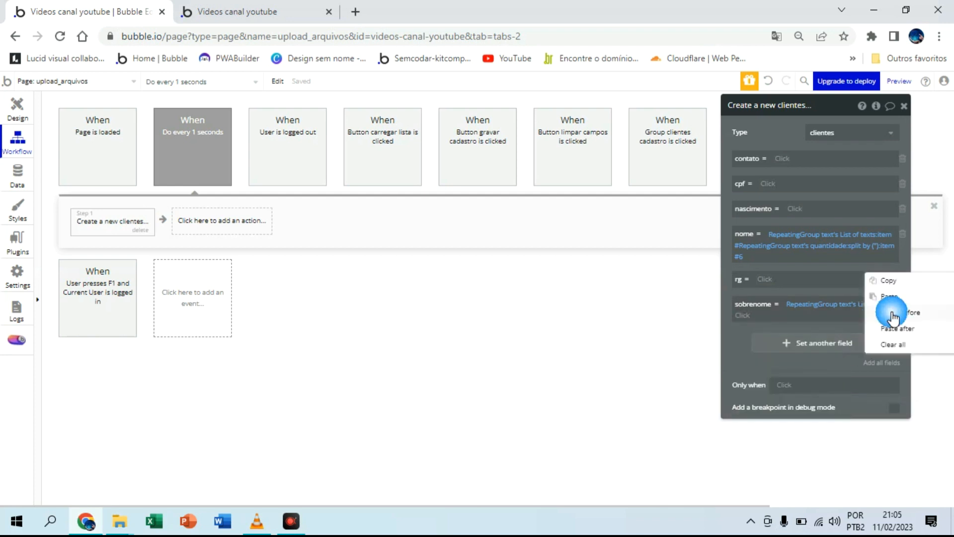
click(898, 344)
click(802, 304)
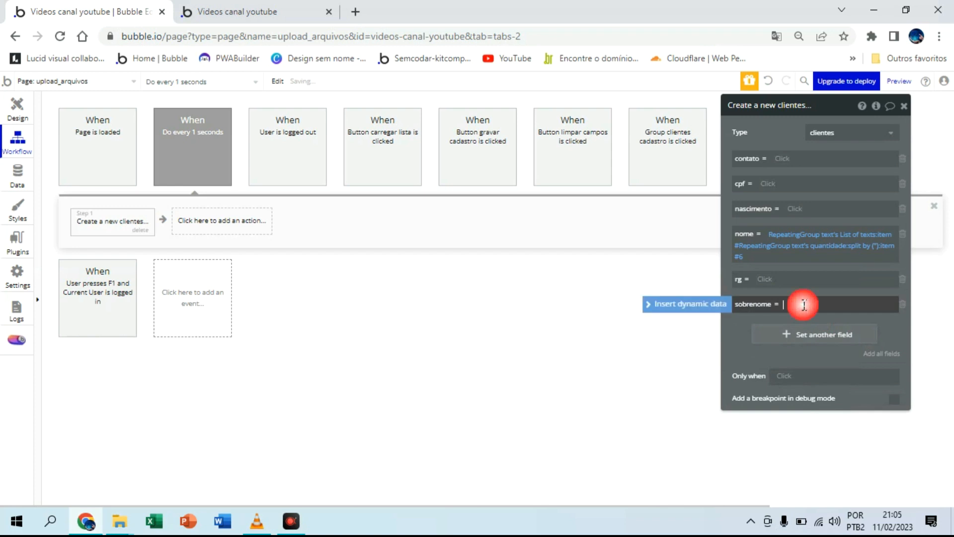
click(712, 303)
text(re)
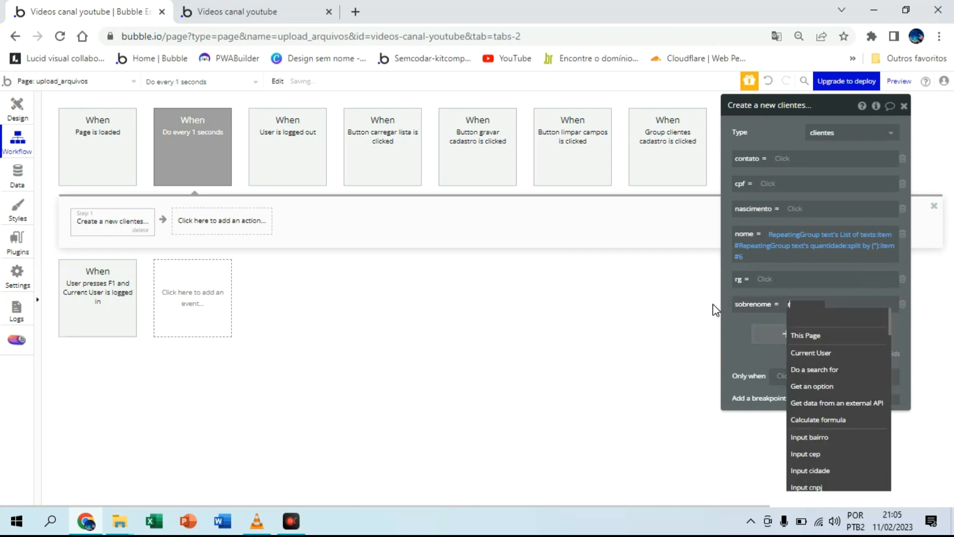
click(853, 373)
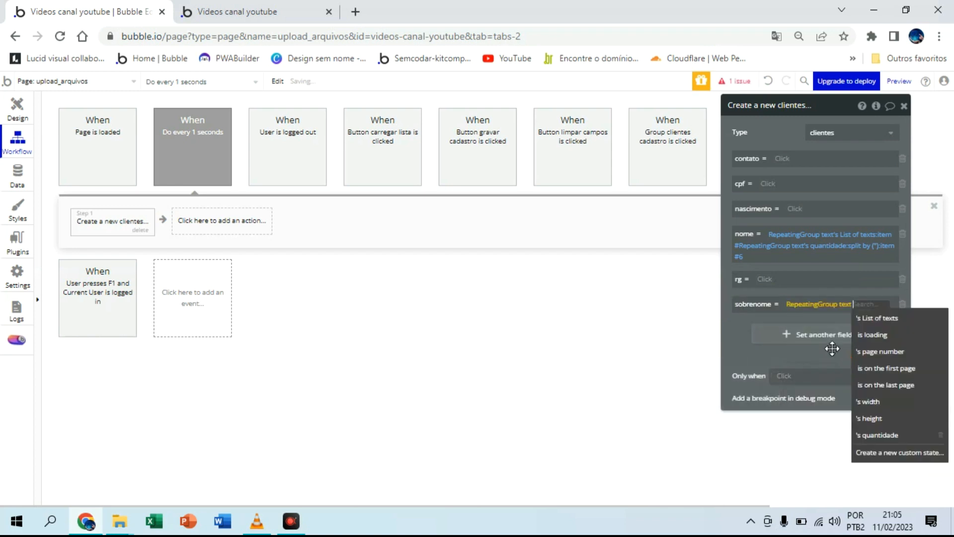
click(869, 322)
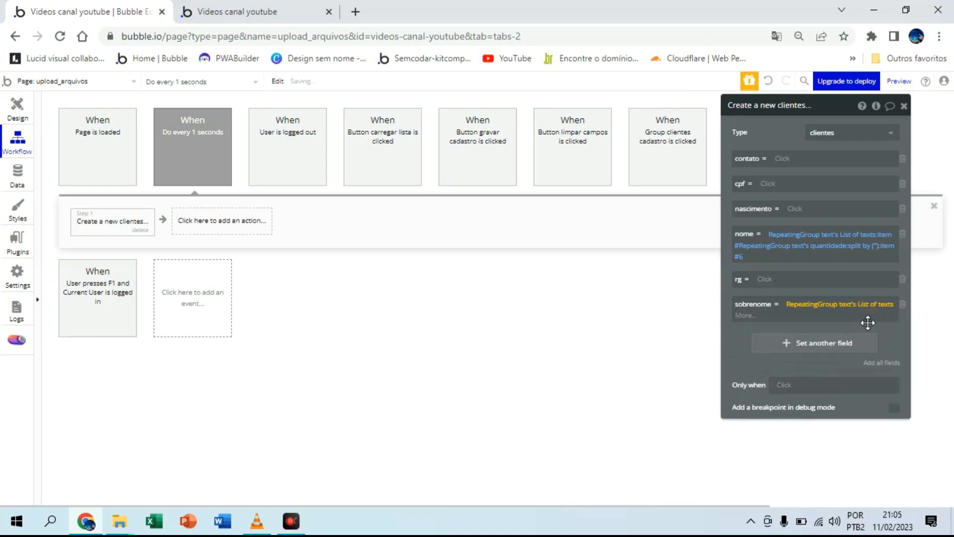
Step: Extend the sobrenome expression with item #, using RepeatingGroup text's quantidade as the item number
click(742, 314)
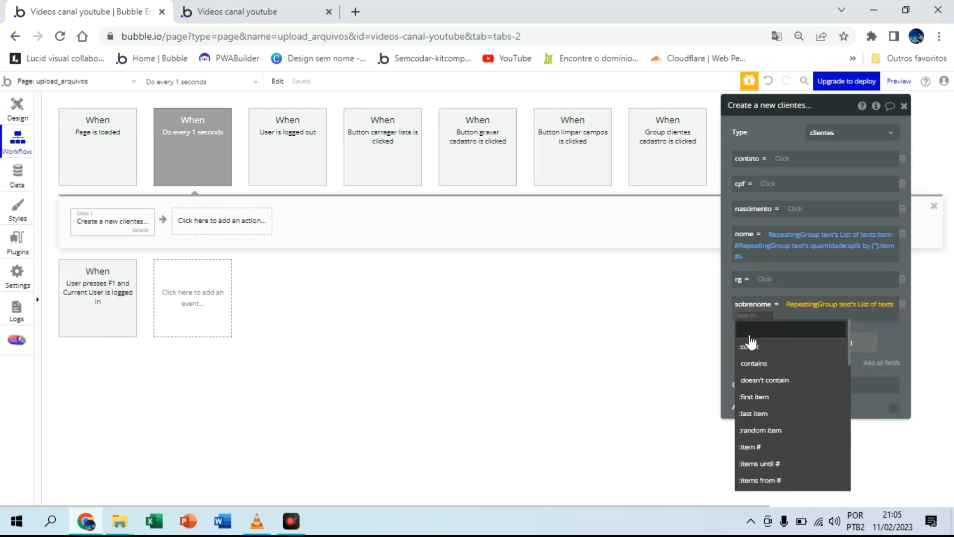
click(763, 448)
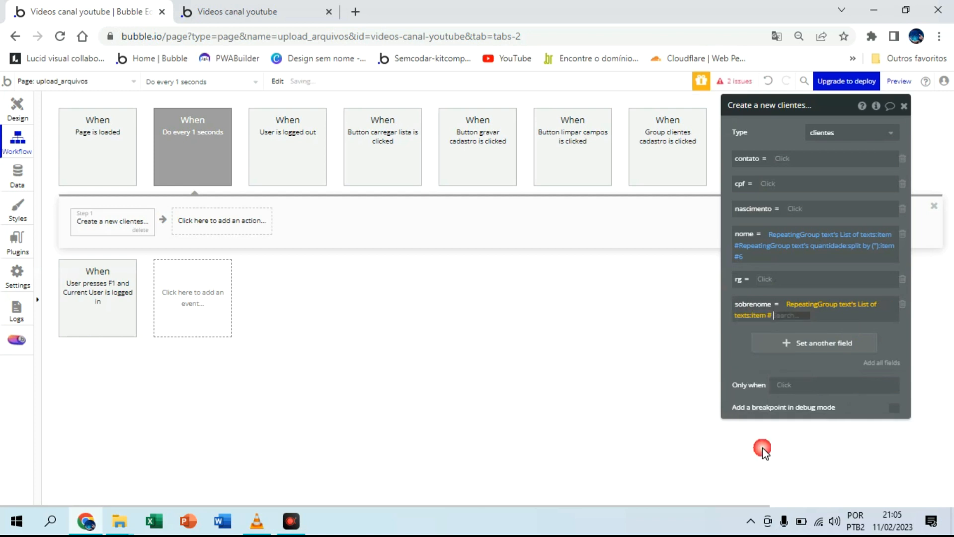
scroll(787, 332, down, 5)
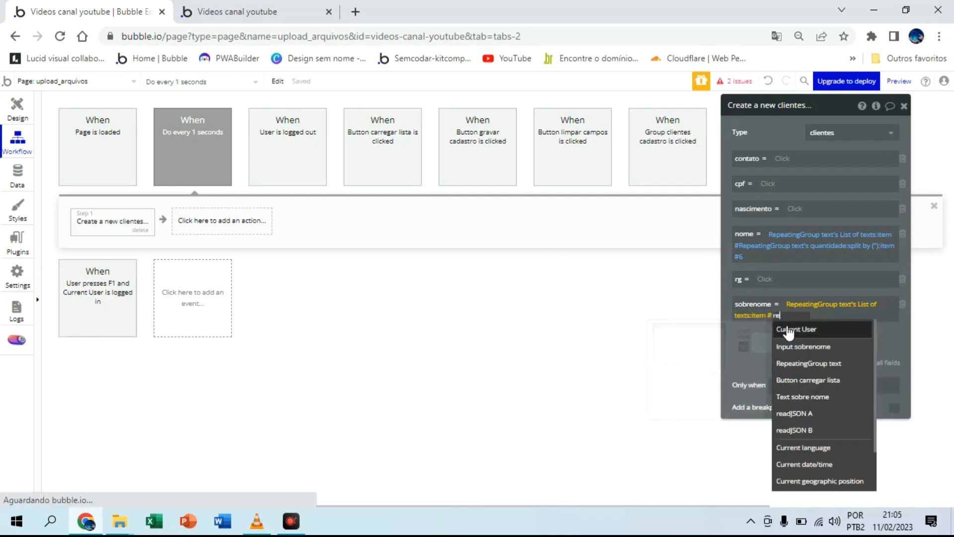
click(821, 364)
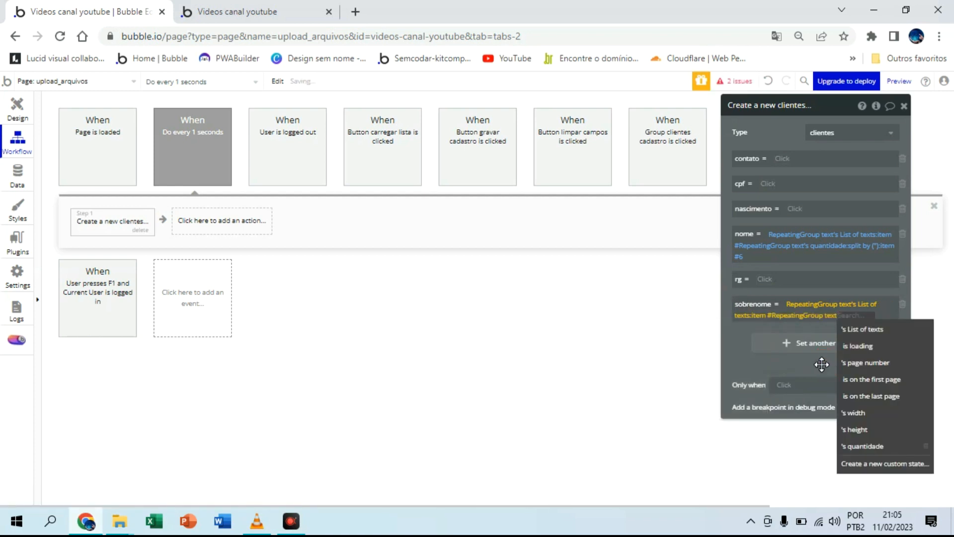
click(865, 446)
Step: Add split by to the sobrenome expression with a double quotation mark as the text separator
click(746, 325)
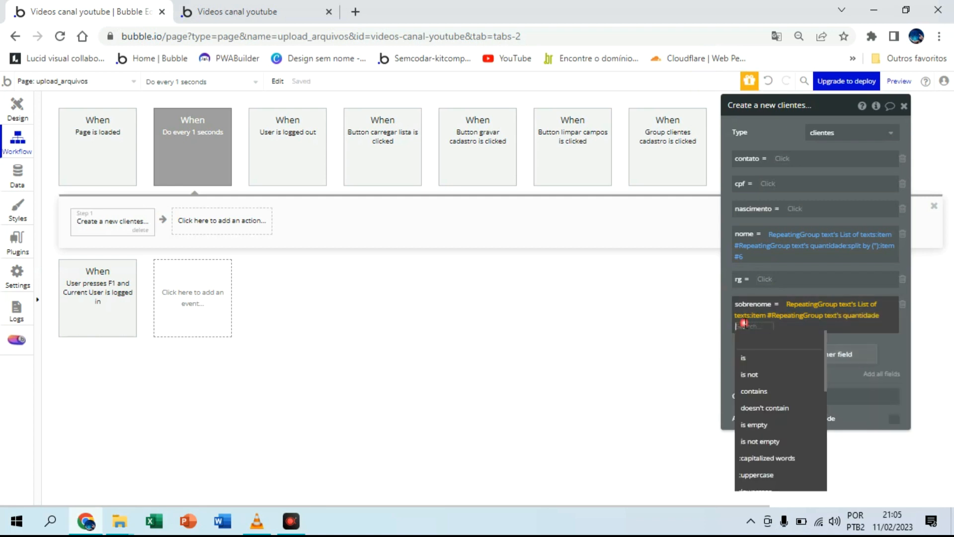
text(sp)
click(753, 357)
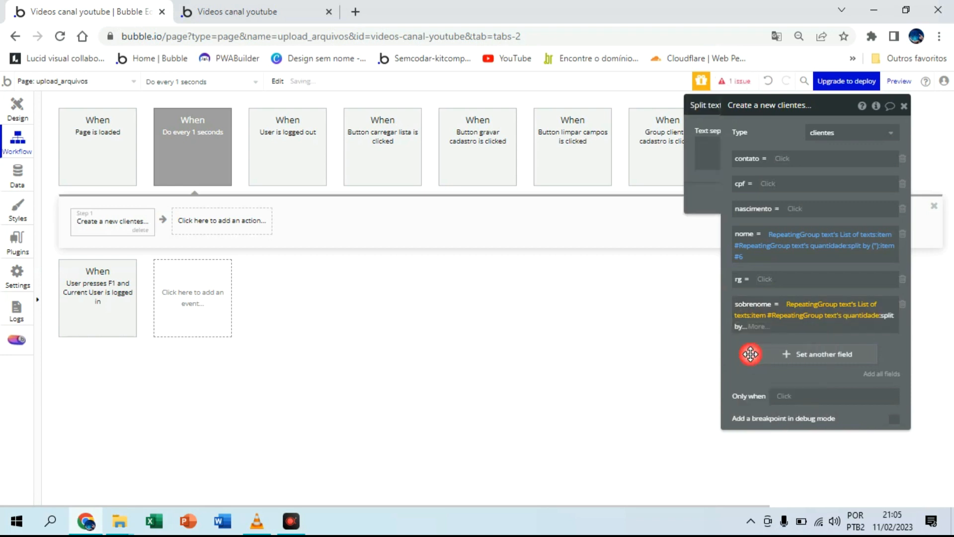
click(594, 154)
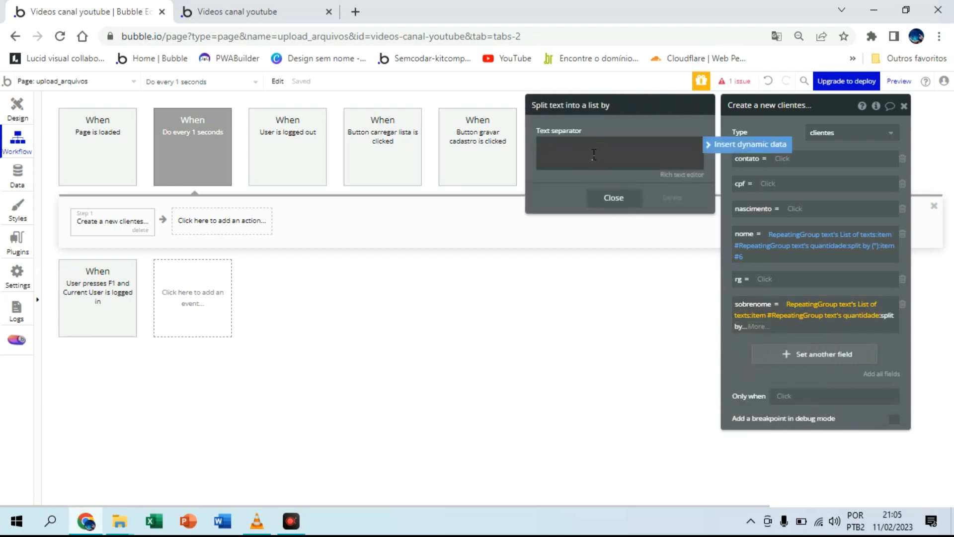
text(")
click(621, 206)
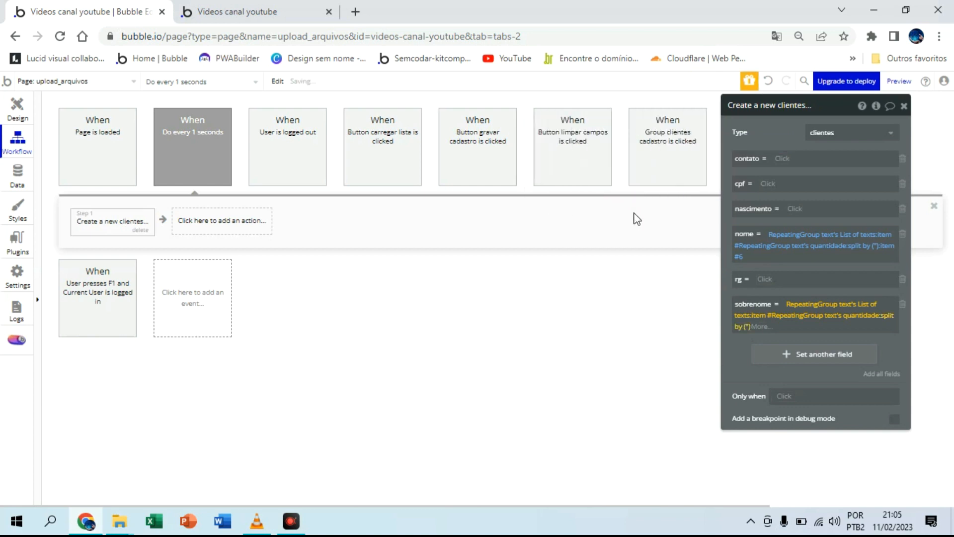
Step: Pick item #5 of the split text in the sobrenome expression
click(762, 332)
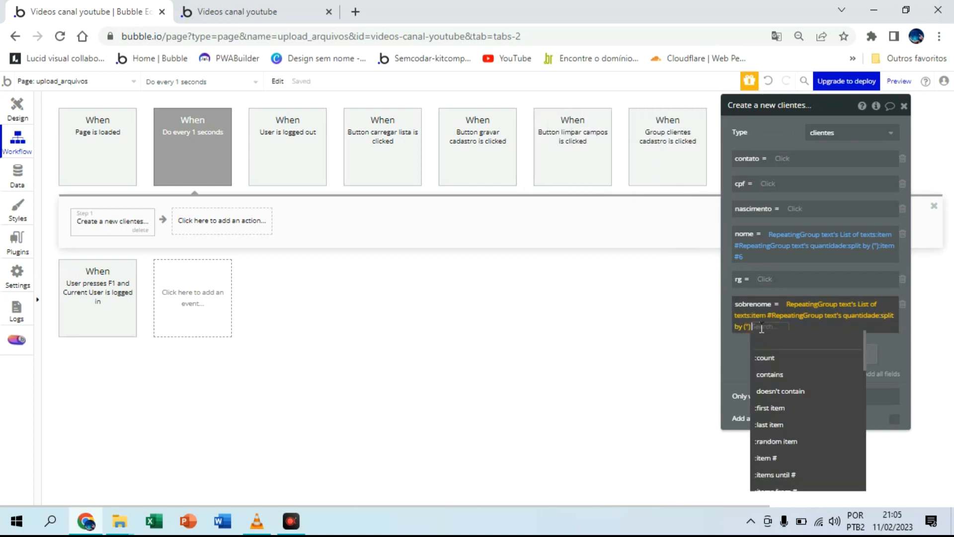
click(784, 456)
text(5)
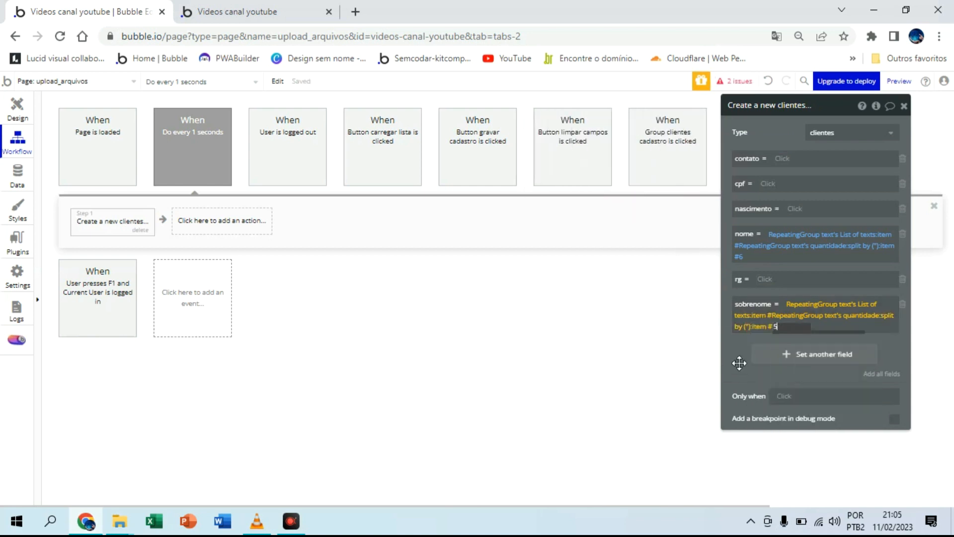
click(738, 358)
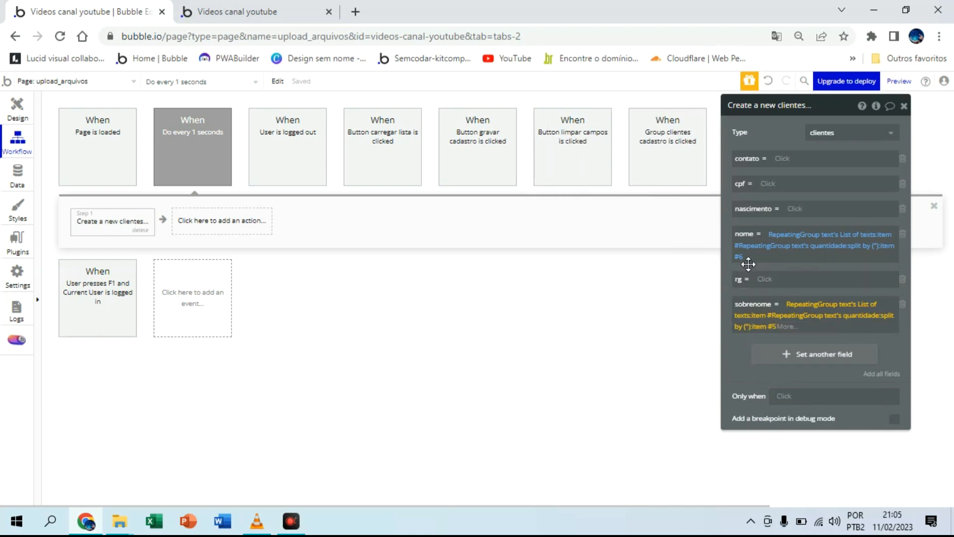
Step: Set the contato field to RepeatingGroup text's List of texts, item # RepeatingGroup text's quantidade
click(783, 165)
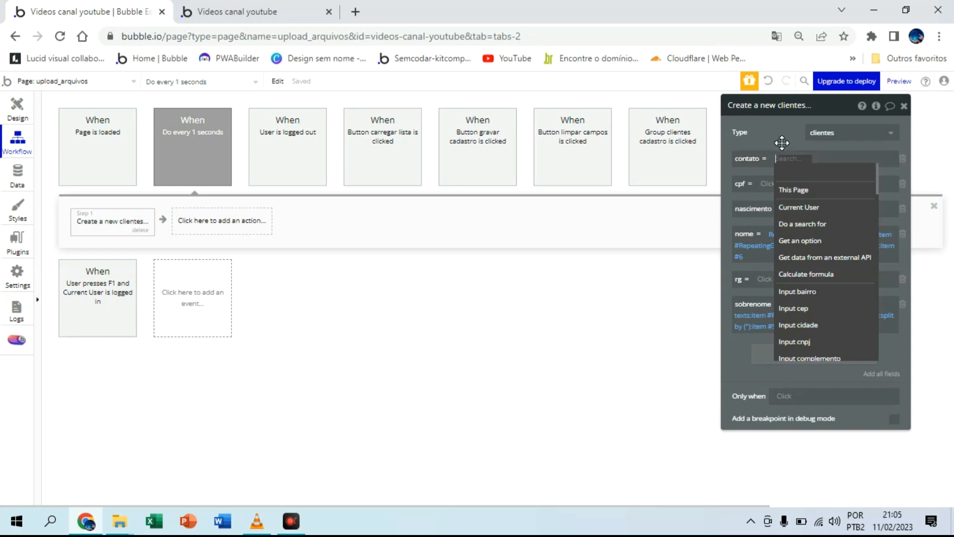
text(re)
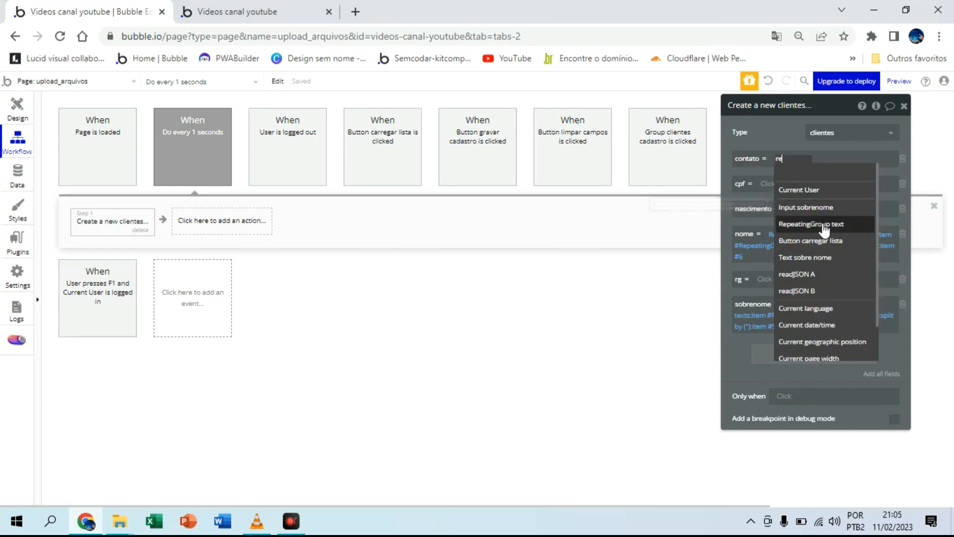
click(825, 224)
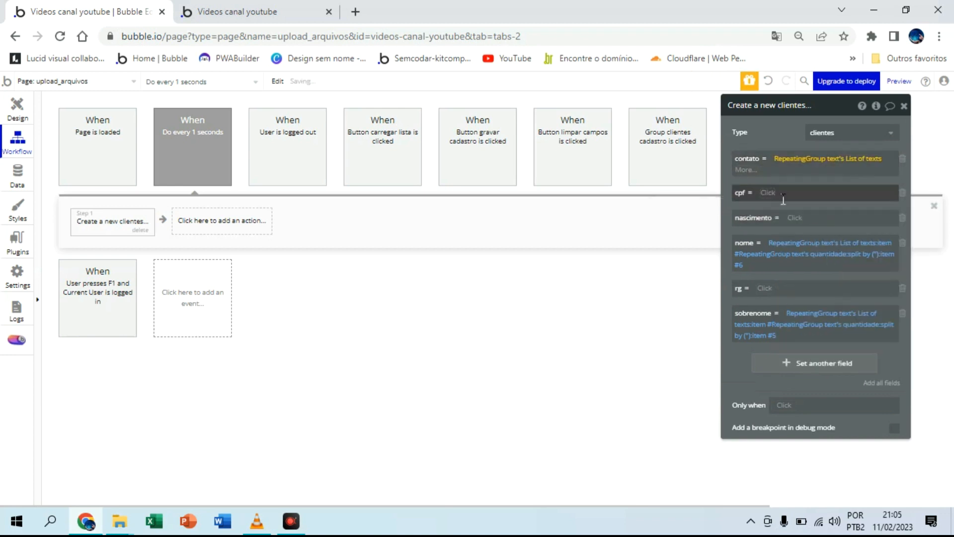
click(744, 171)
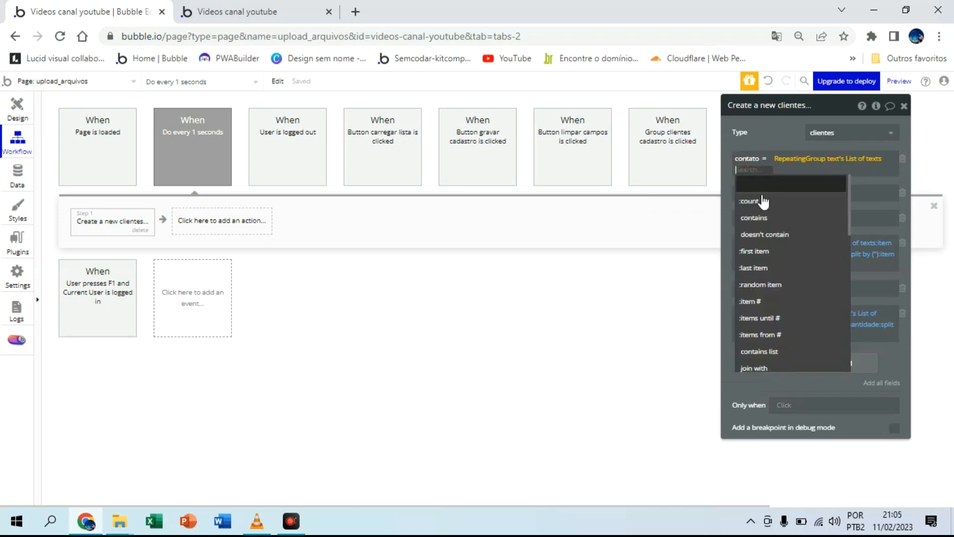
click(762, 301)
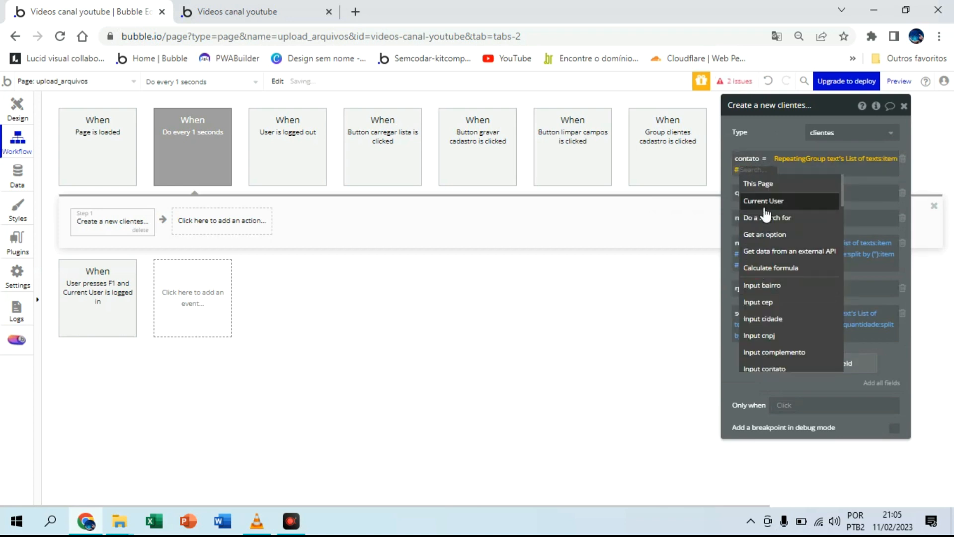
click(784, 222)
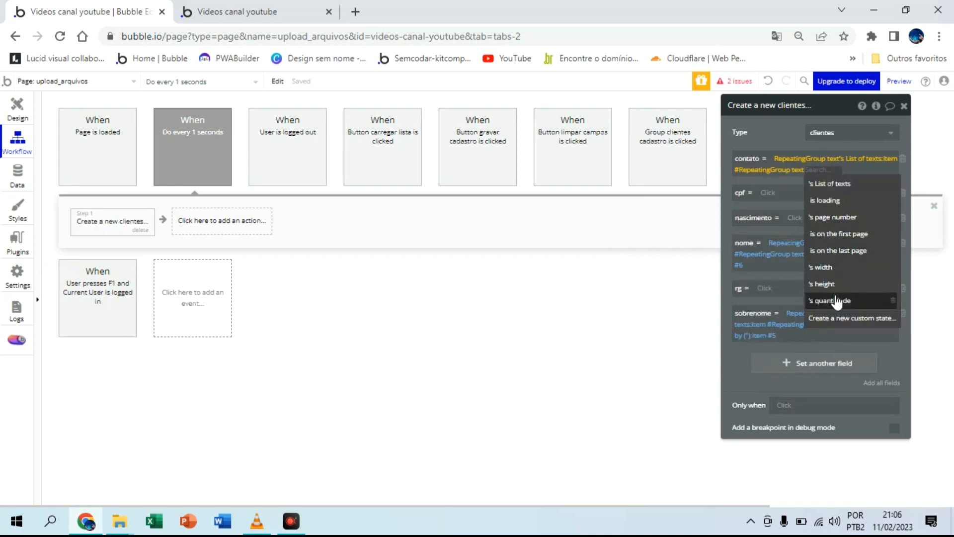
click(837, 301)
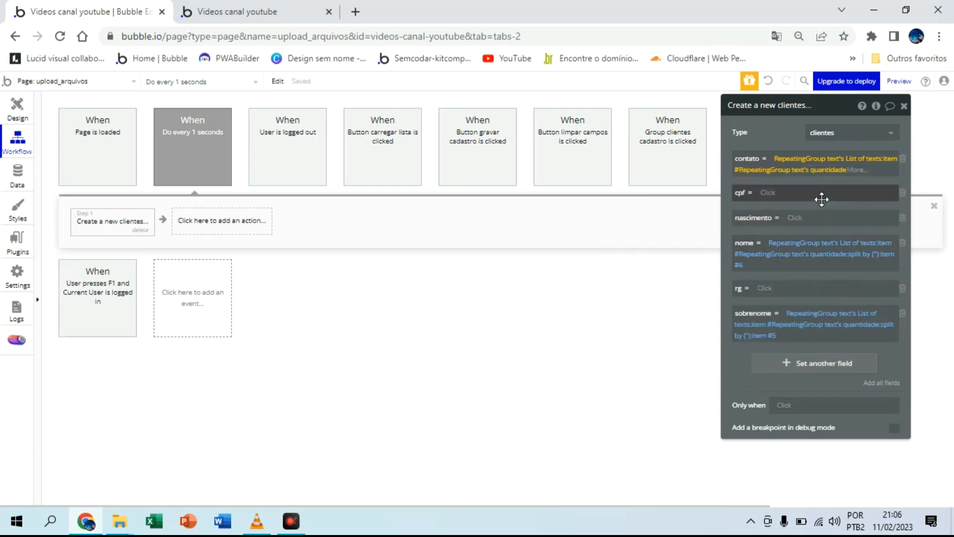
Step: Add split by to the contato expression with a double quotation mark as the text separator
click(856, 170)
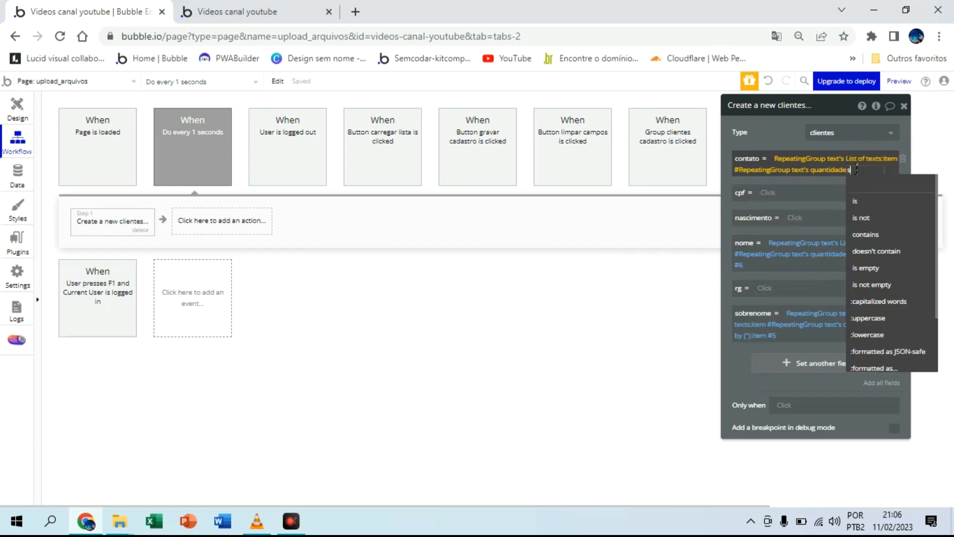
text(split)
click(863, 199)
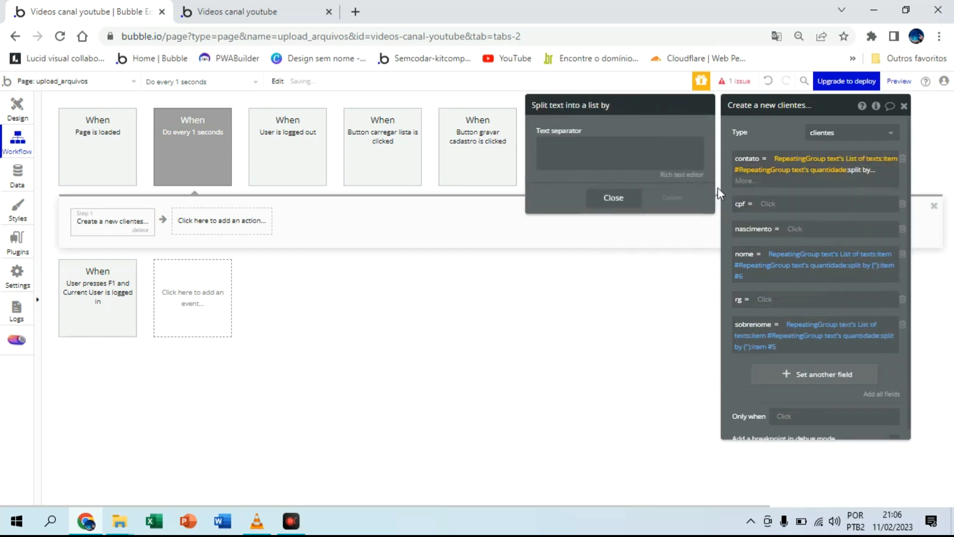
click(625, 144)
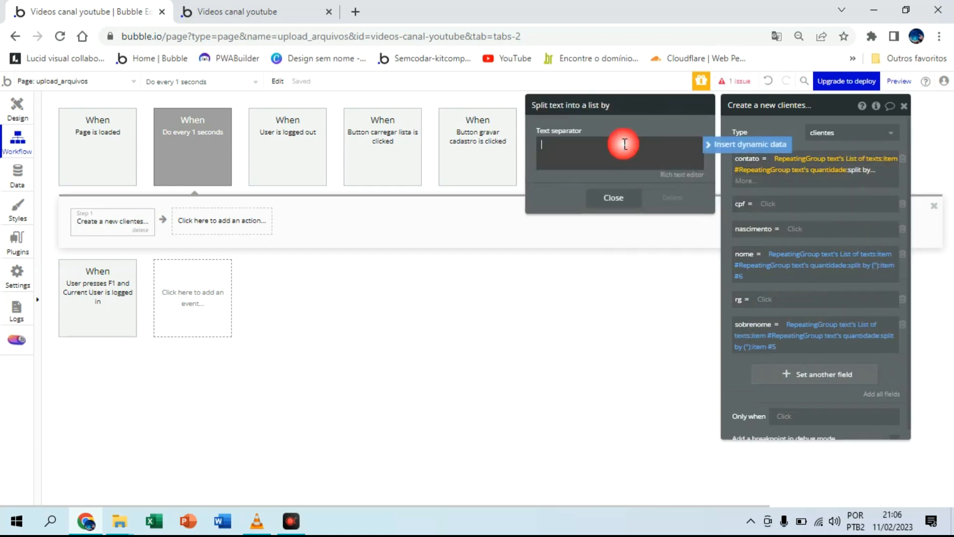
click(614, 198)
Step: Pick item #4 of the split text in the contato expression
click(741, 181)
click(760, 312)
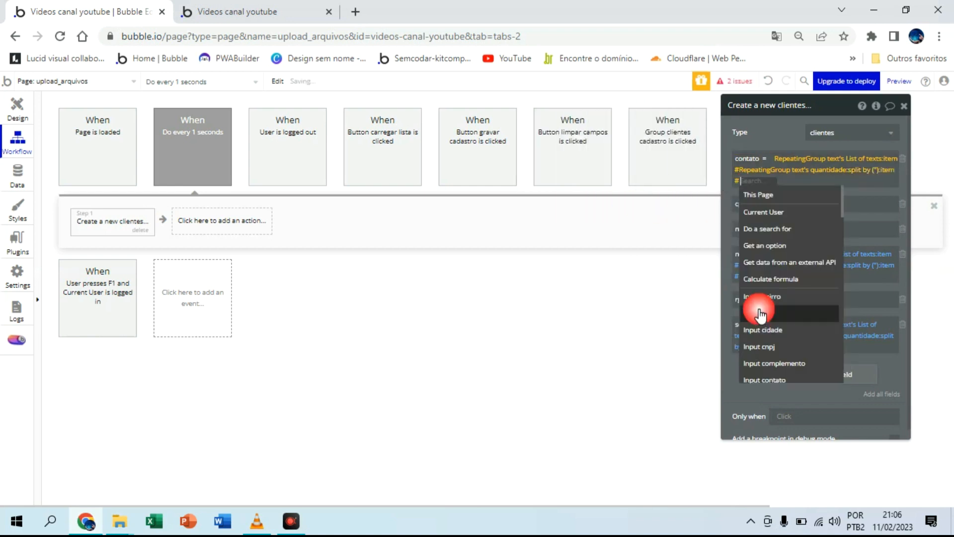
mouse_move(759, 314)
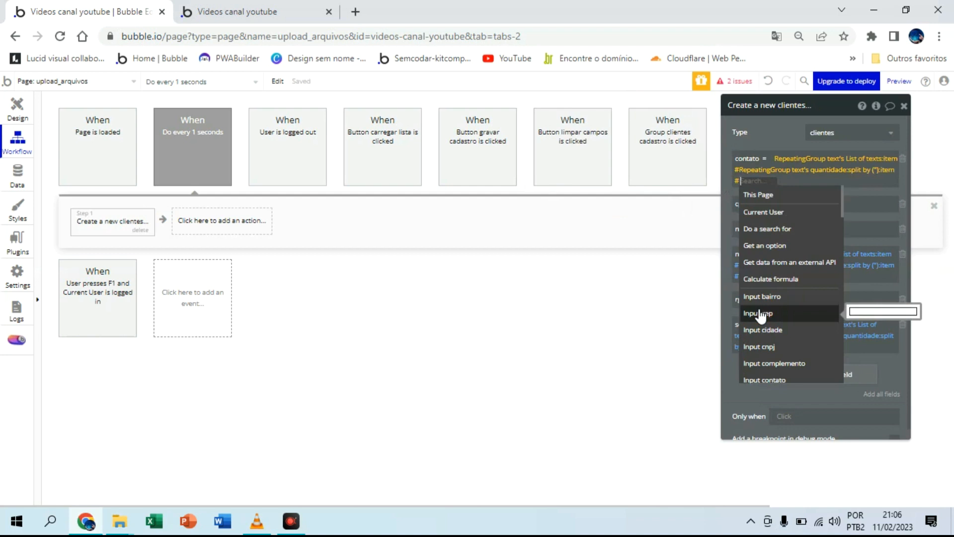
text(4)
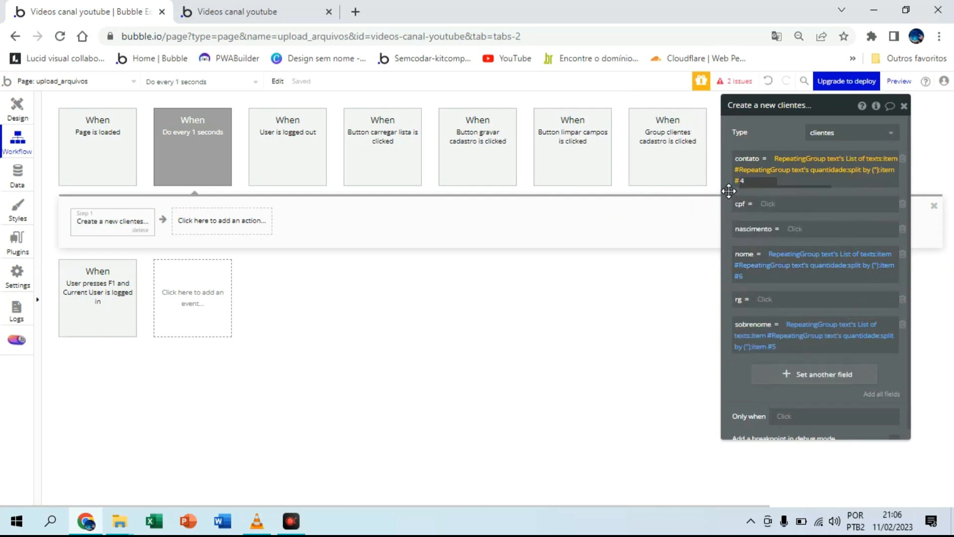
click(729, 190)
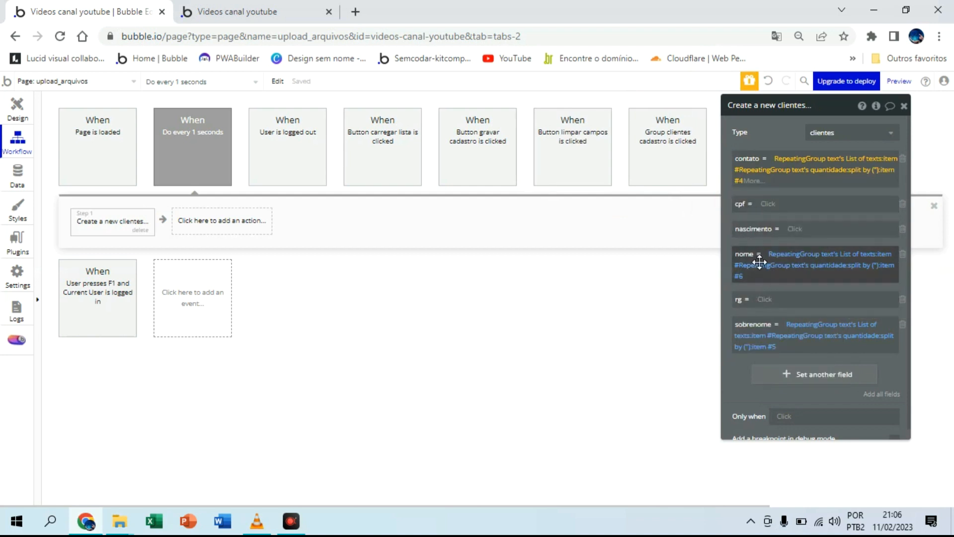
Step: Set the cpf field to RepeatingGroup text's List of texts, item # RepeatingGroup text's quantidade
click(767, 205)
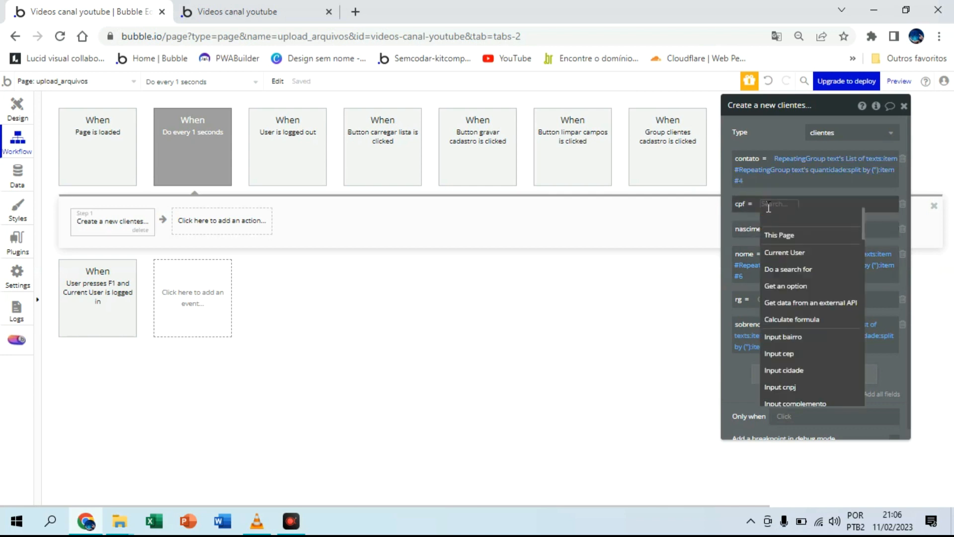
text(re)
click(767, 270)
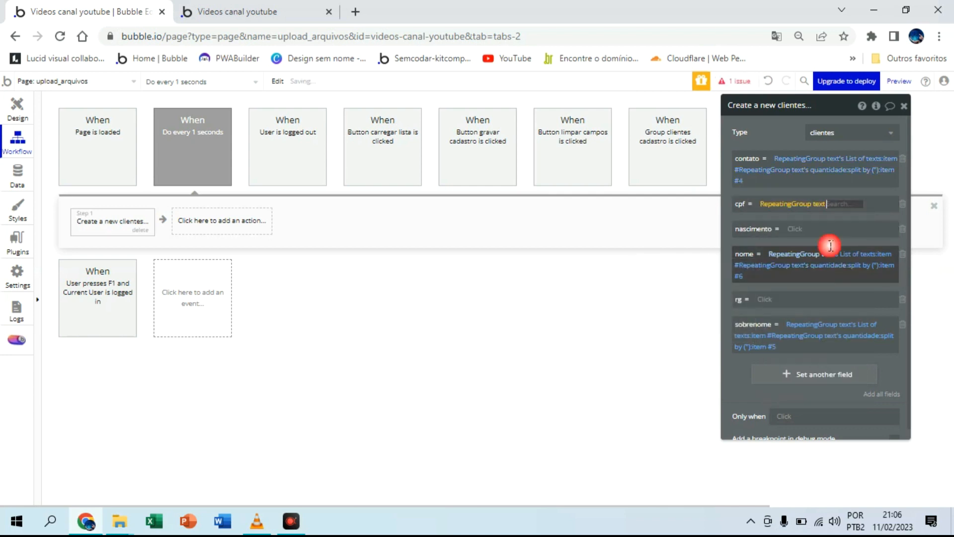
click(869, 221)
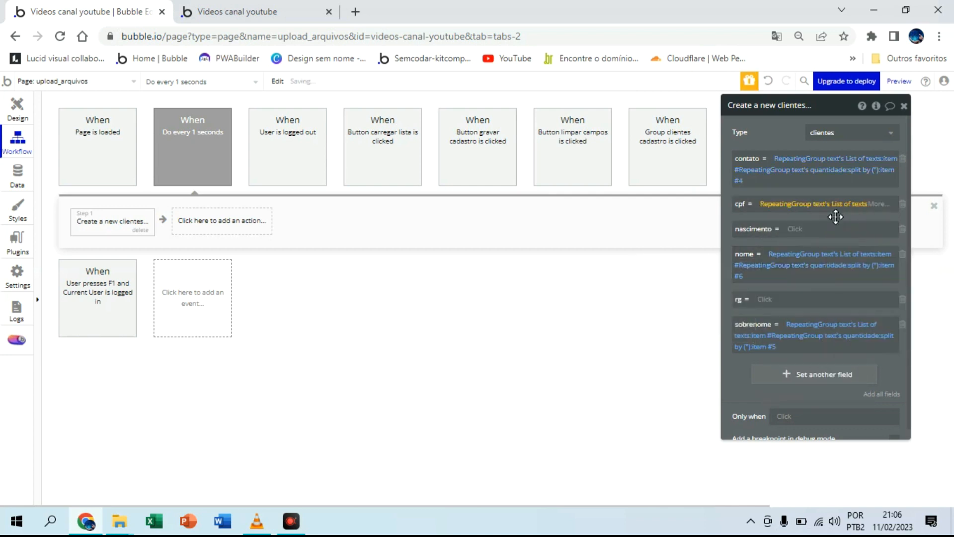
click(877, 205)
click(761, 345)
text(re)
click(798, 265)
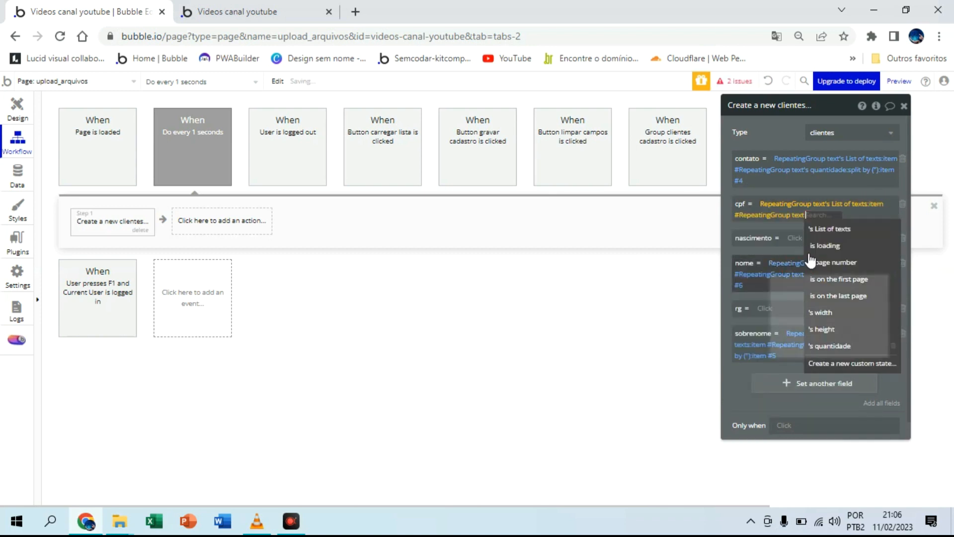
click(831, 345)
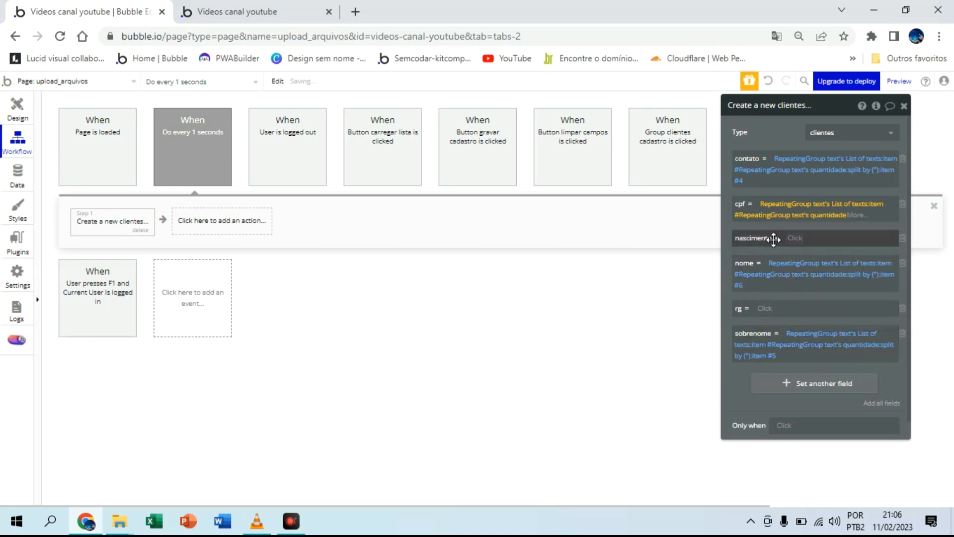
Step: Add split by to the cpf expression with a double quotation mark as the text separator
click(854, 215)
text(s)
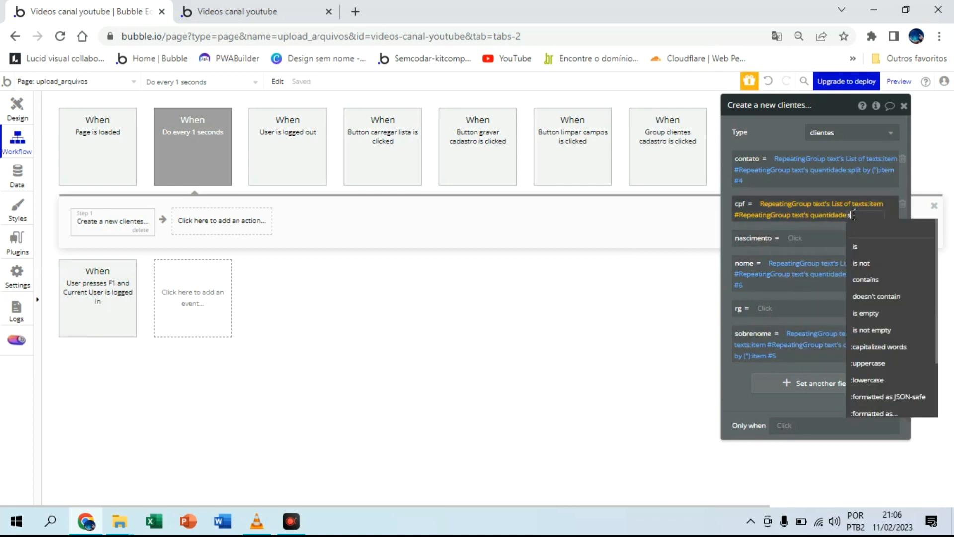
text(p)
click(868, 247)
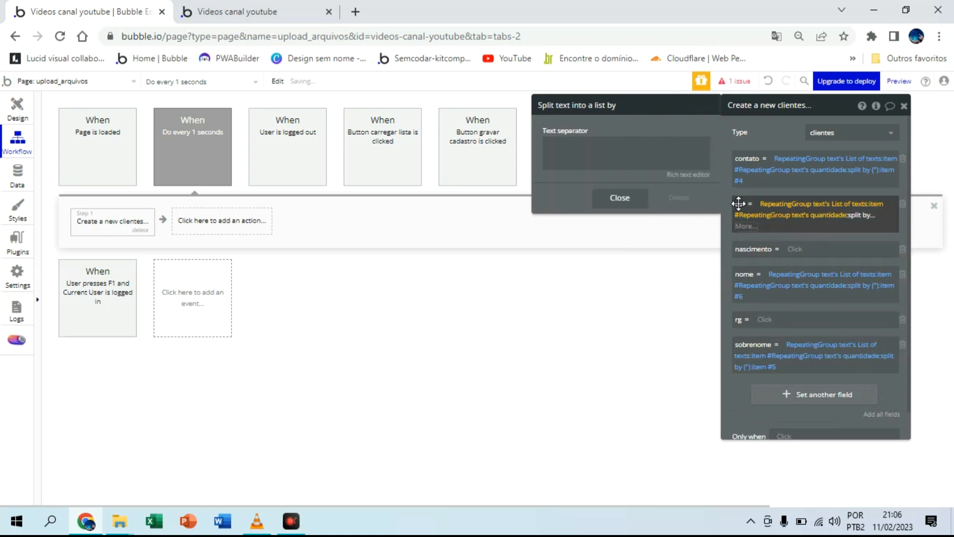
click(617, 153)
text(")
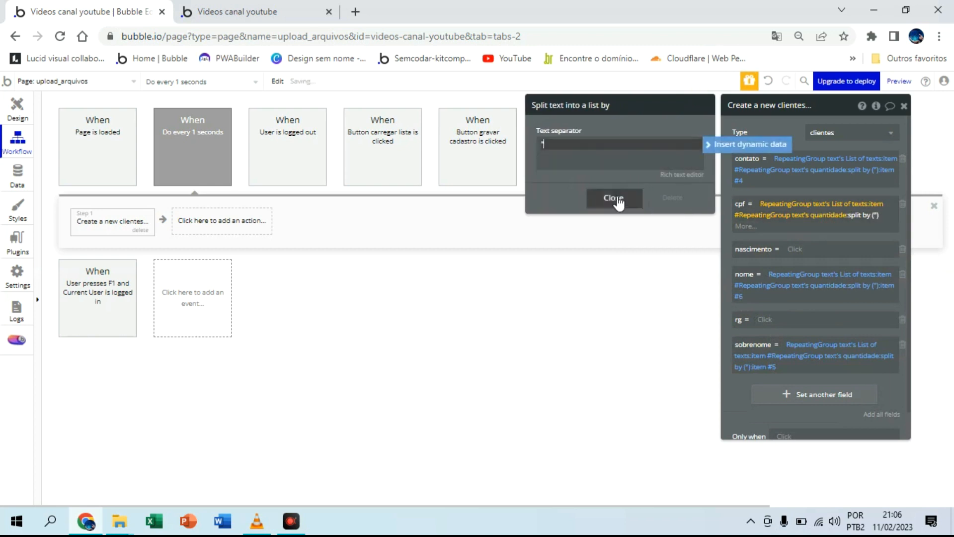
click(617, 204)
Step: Pick item #3 of the split text in the cpf expression
click(753, 227)
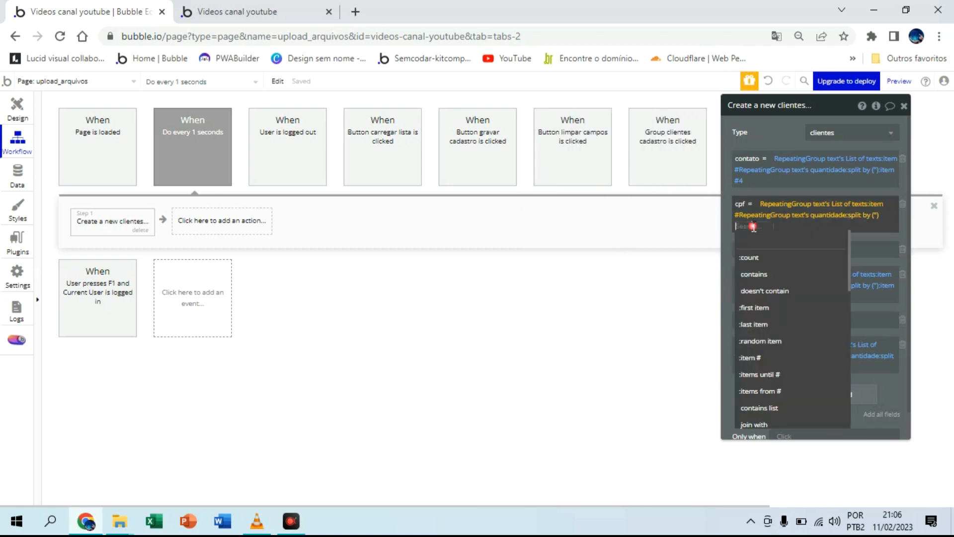
click(766, 358)
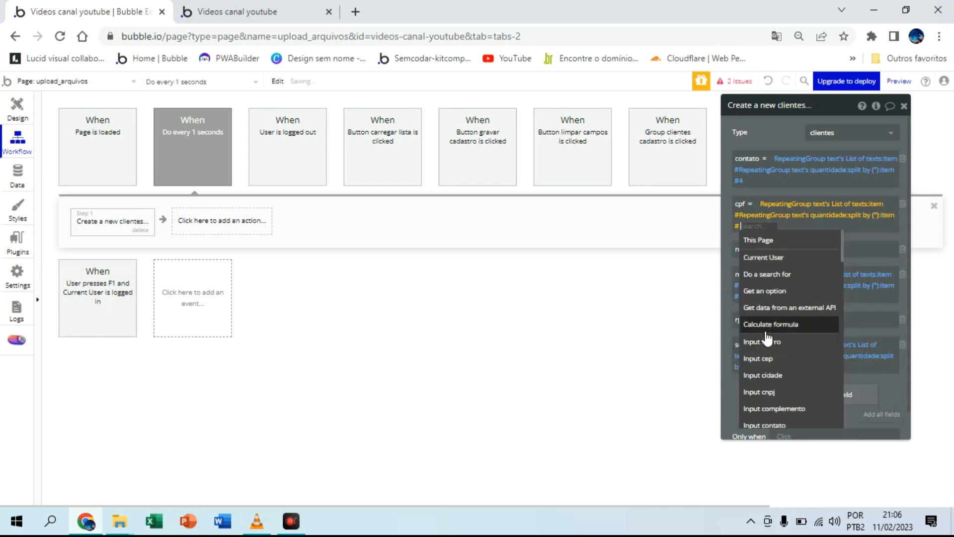
text(3)
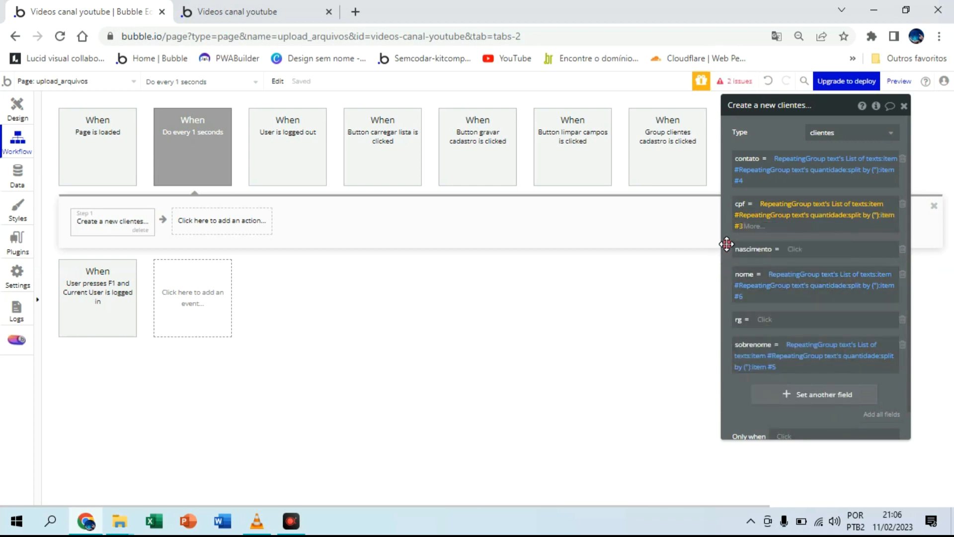
click(732, 254)
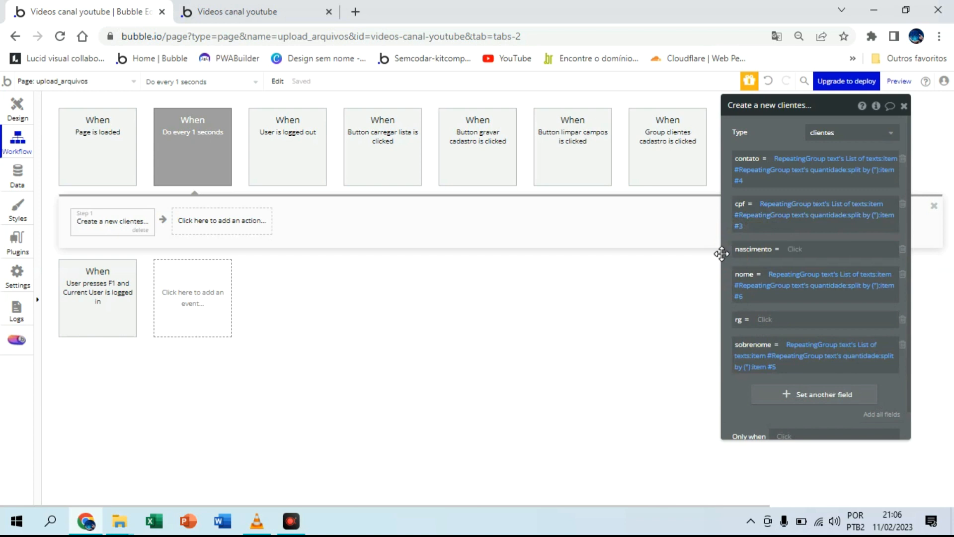
Step: Set the rg field to RepeatingGroup text's List of texts, item # RepeatingGroup text's quantidade
click(766, 322)
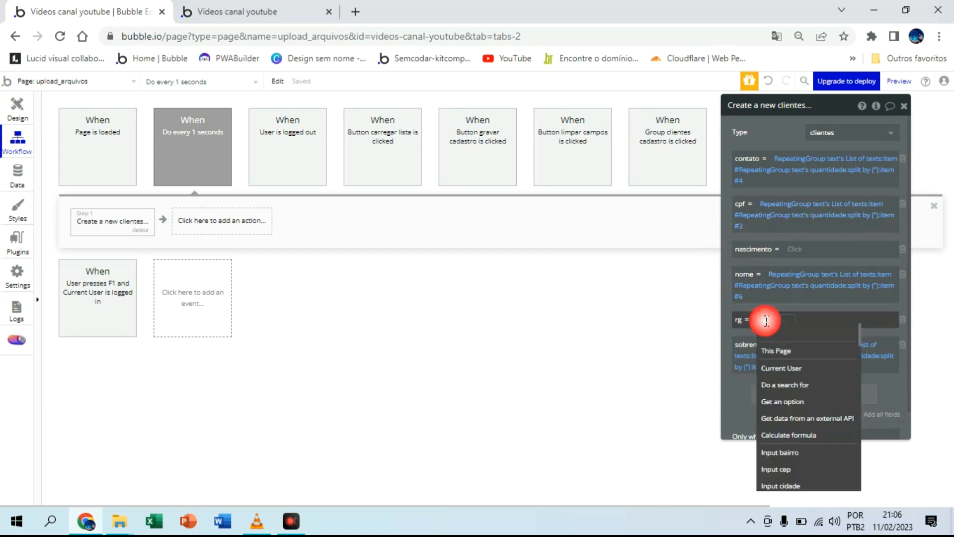
text(re)
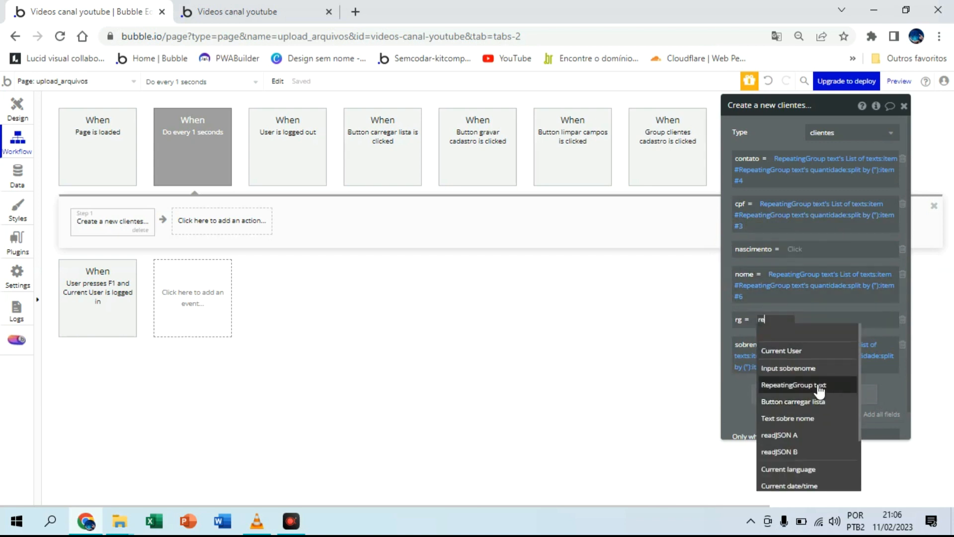
click(794, 384)
click(835, 332)
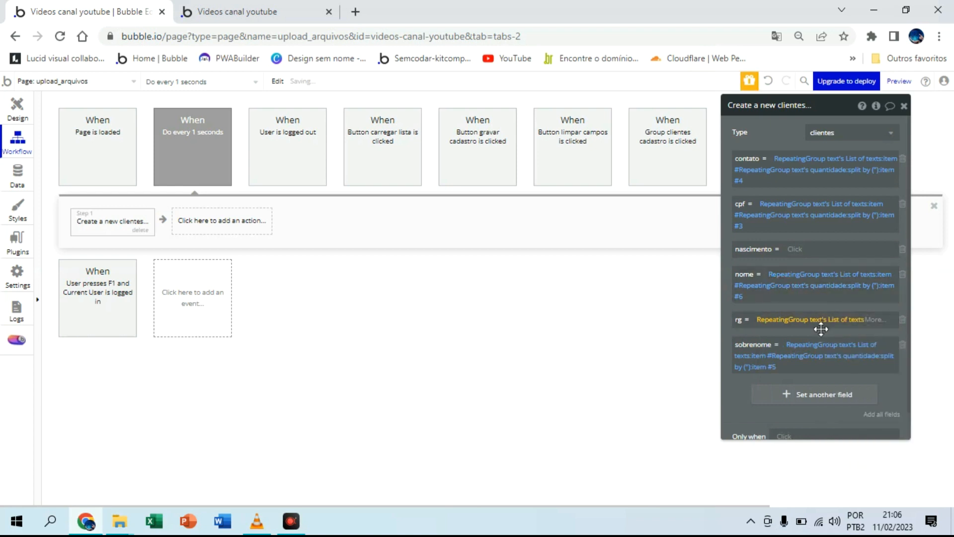
click(875, 320)
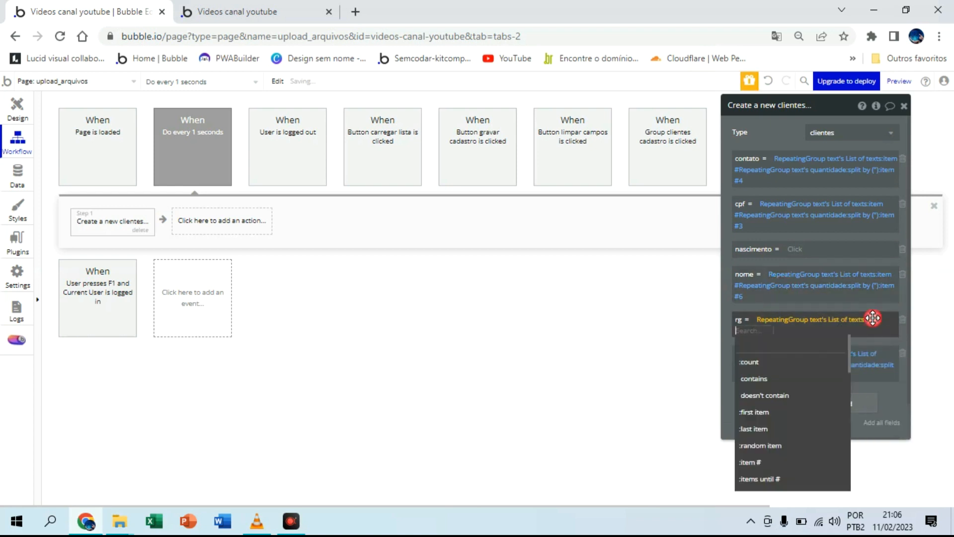
click(758, 462)
text(re)
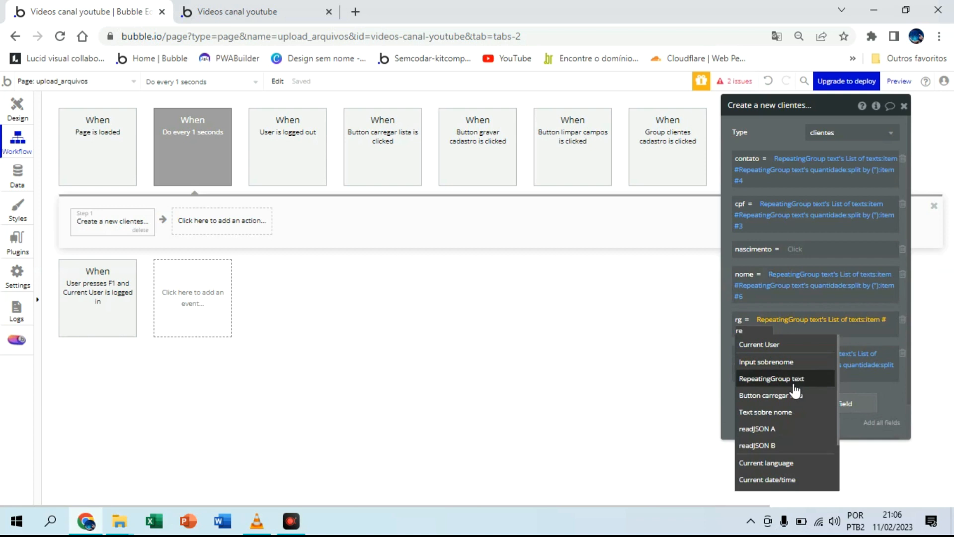
click(788, 383)
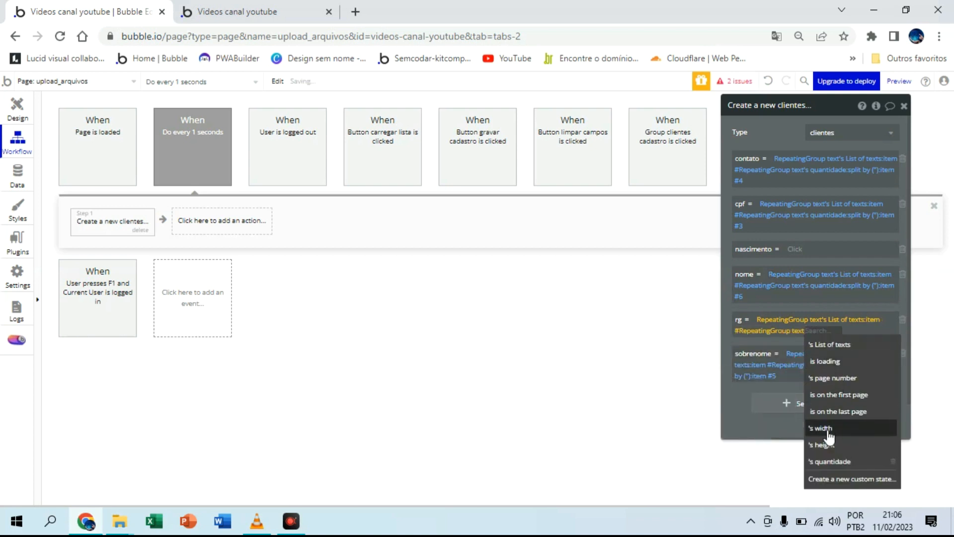
click(828, 462)
Step: Add split by to the rg expression with a double quotation mark as the text separator
click(856, 330)
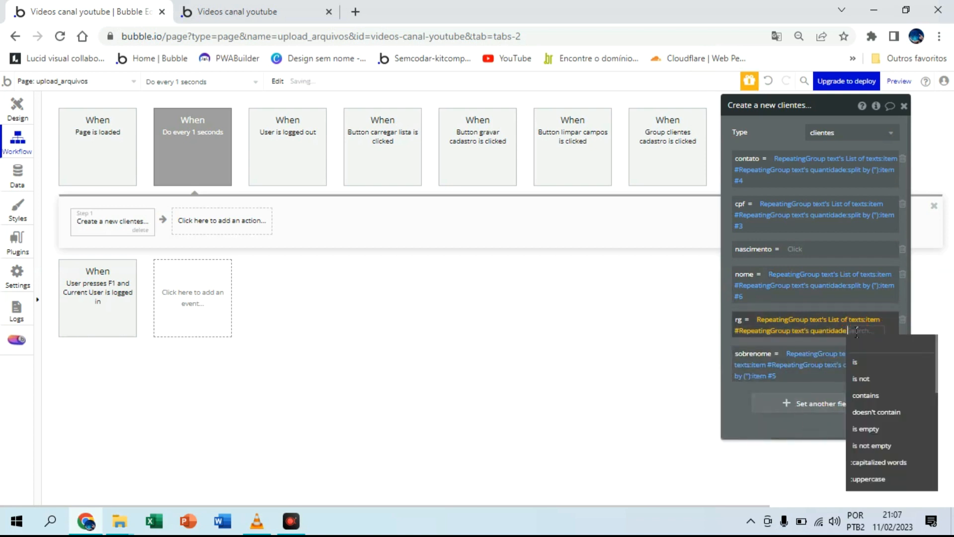
text(split)
click(865, 364)
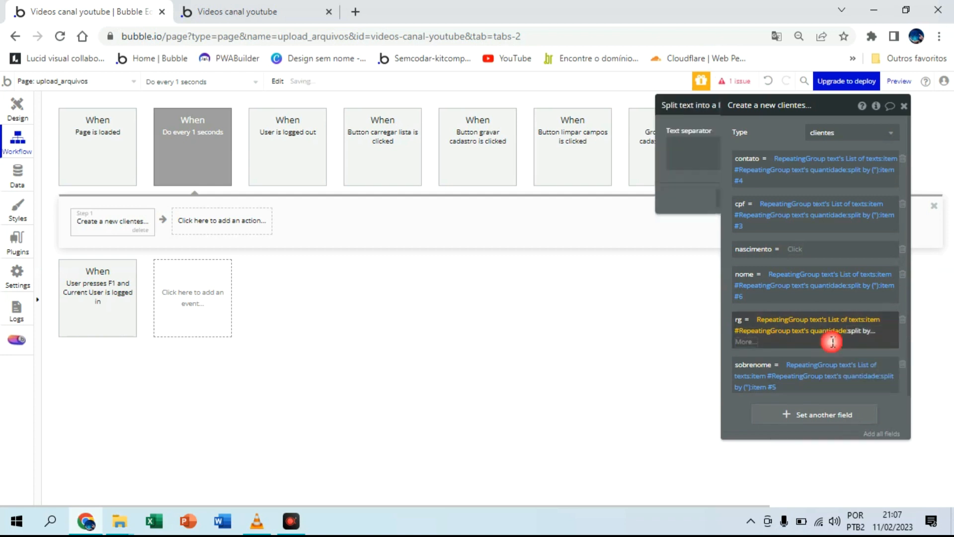
click(574, 145)
text(")
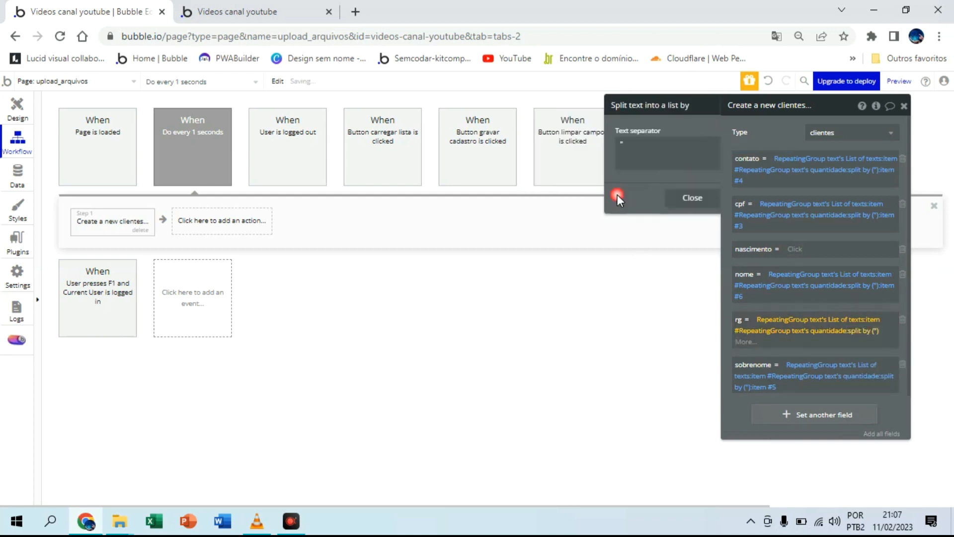
click(616, 198)
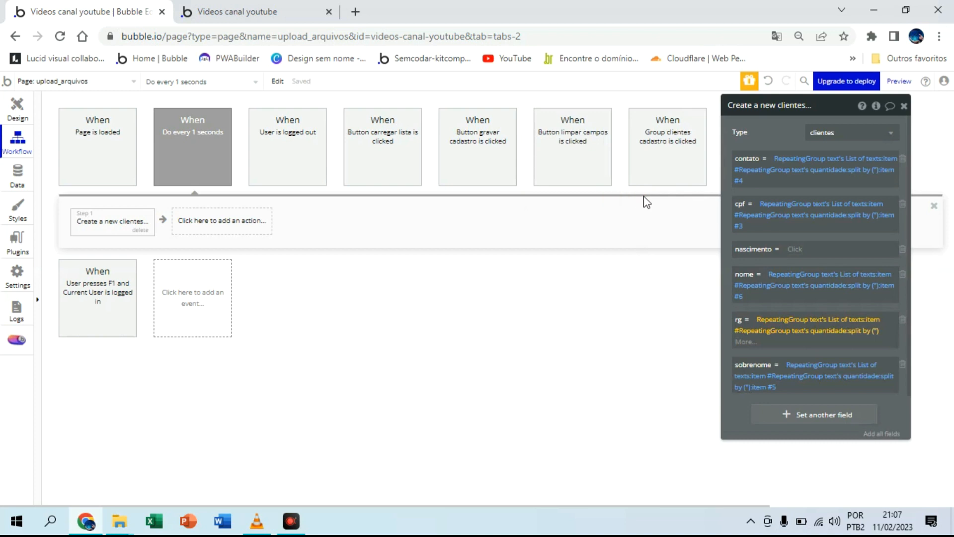
Step: Pick item #2 of the split text in the rg expression
click(753, 349)
click(763, 482)
text(2)
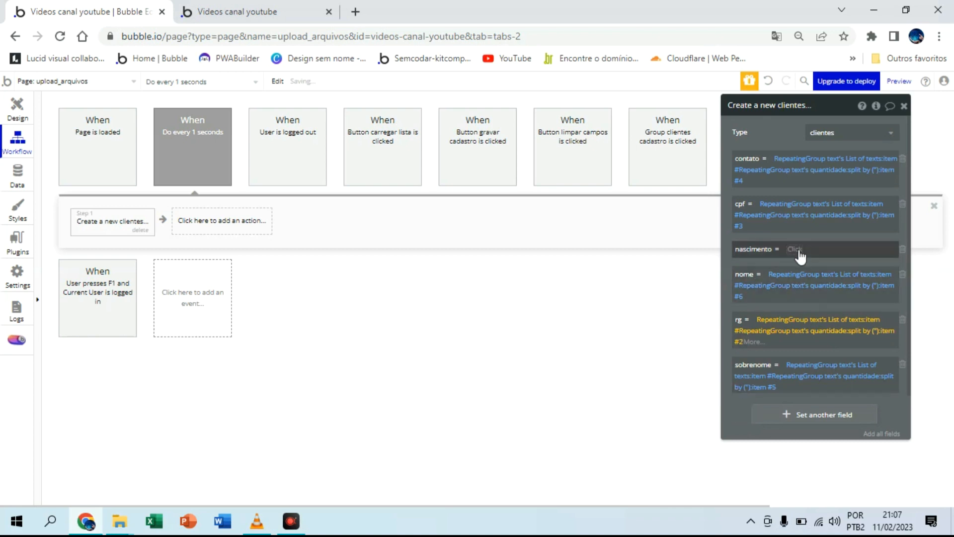
Step: Set the nascimento field to RepeatingGroup text's List of texts, item # RepeatingGroup text's quantidade
click(799, 250)
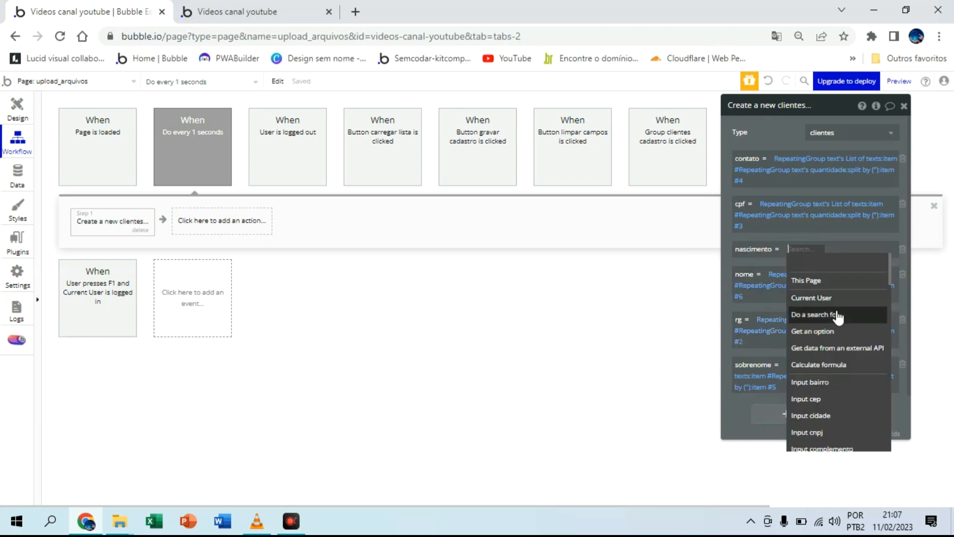
scroll(838, 317, down, 5)
click(836, 314)
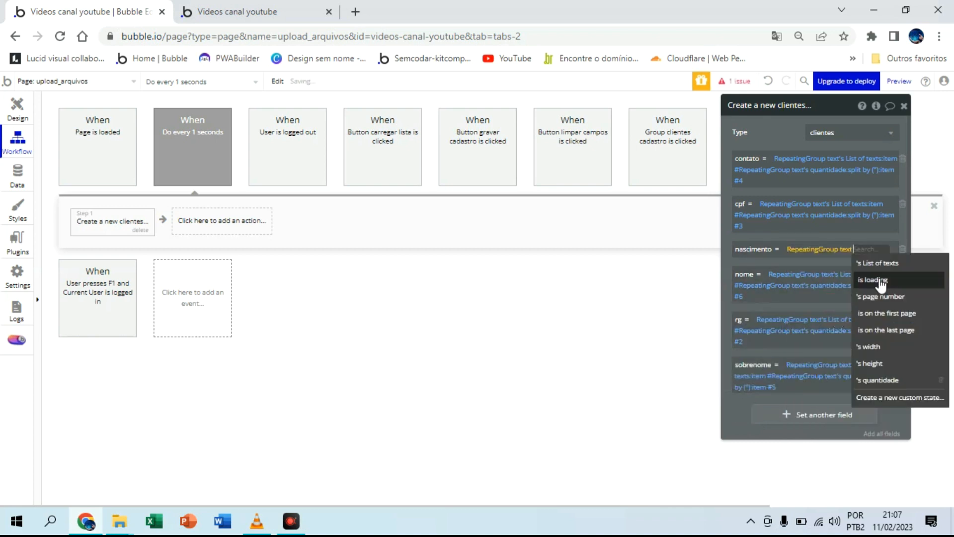
click(876, 263)
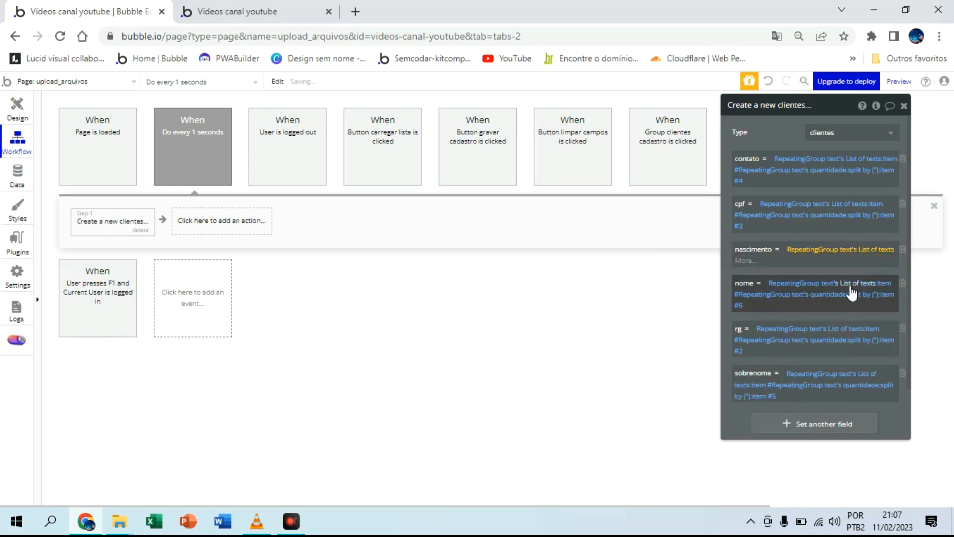
click(746, 261)
click(756, 393)
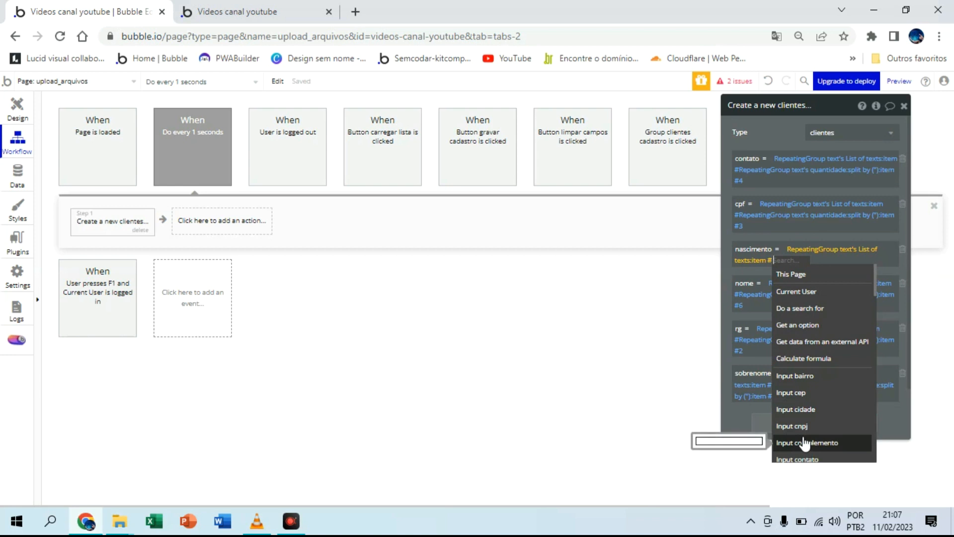
scroll(805, 442, down, 5)
click(826, 315)
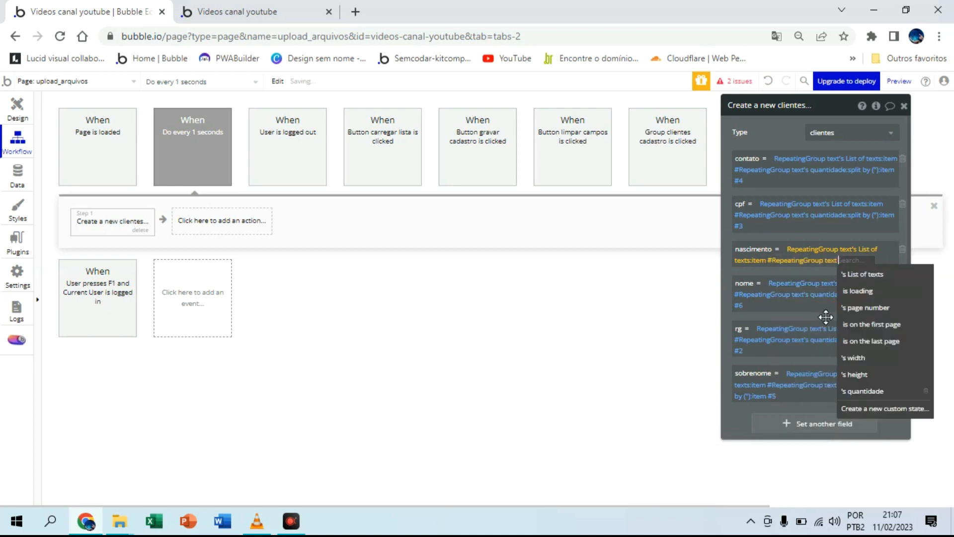
click(863, 391)
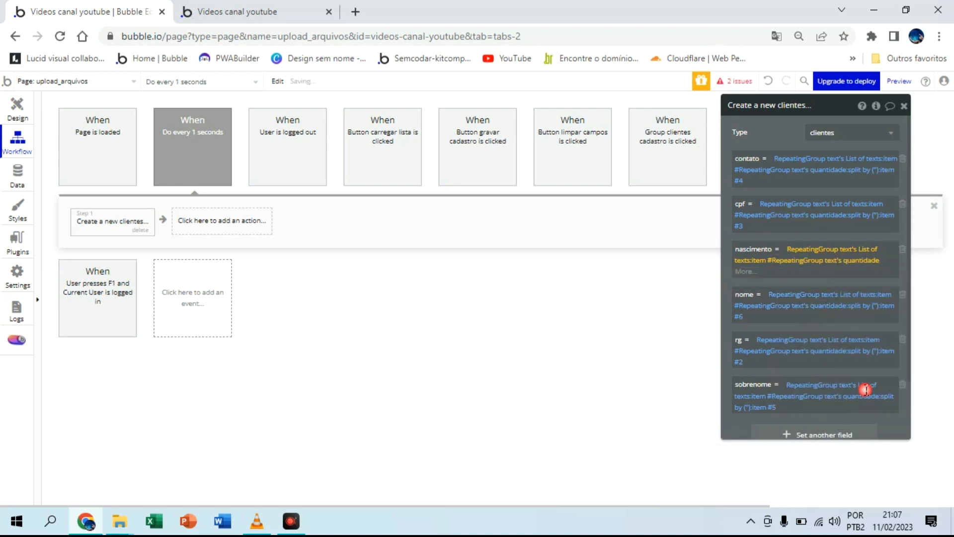
Step: Add split by to the nascimento expression with a double quotation mark as the text separator
click(744, 271)
text(spl)
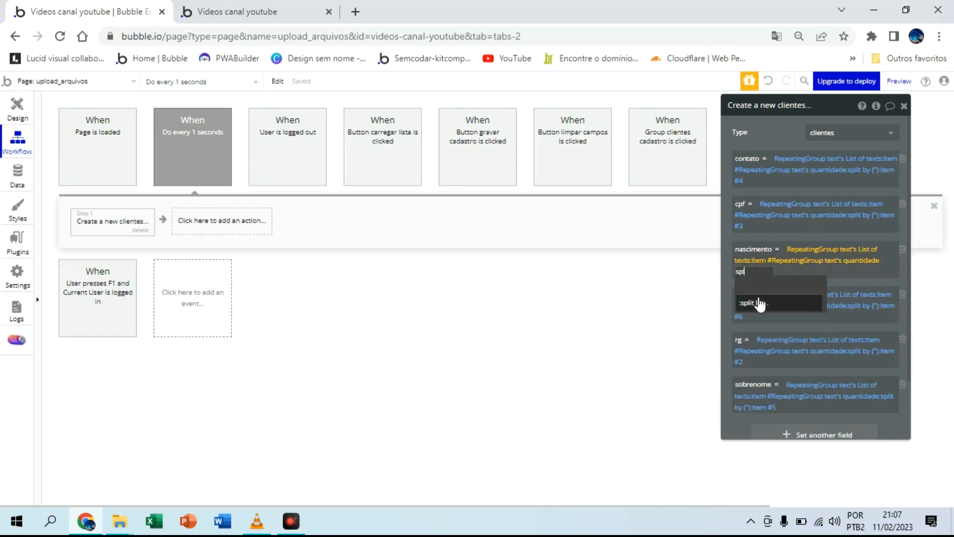
click(759, 303)
click(582, 169)
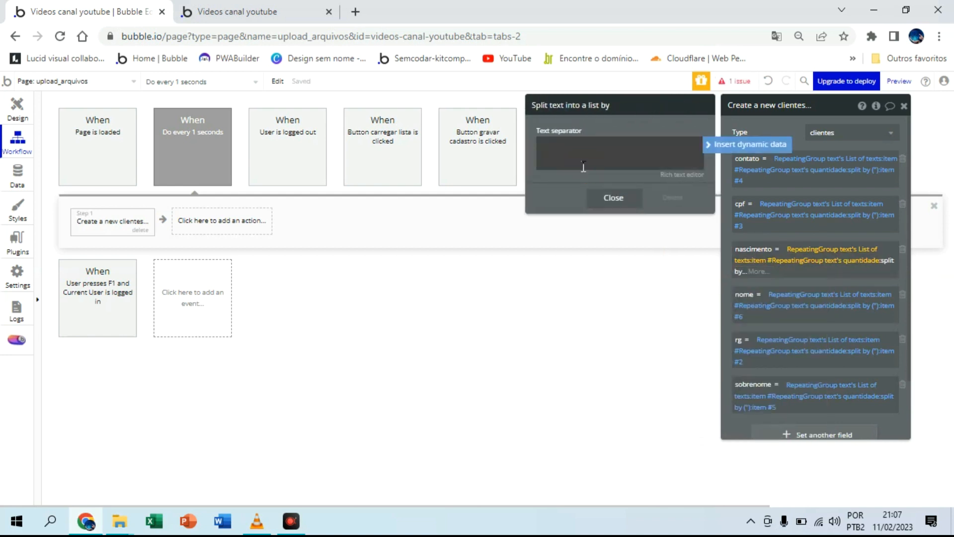
text(")
click(613, 197)
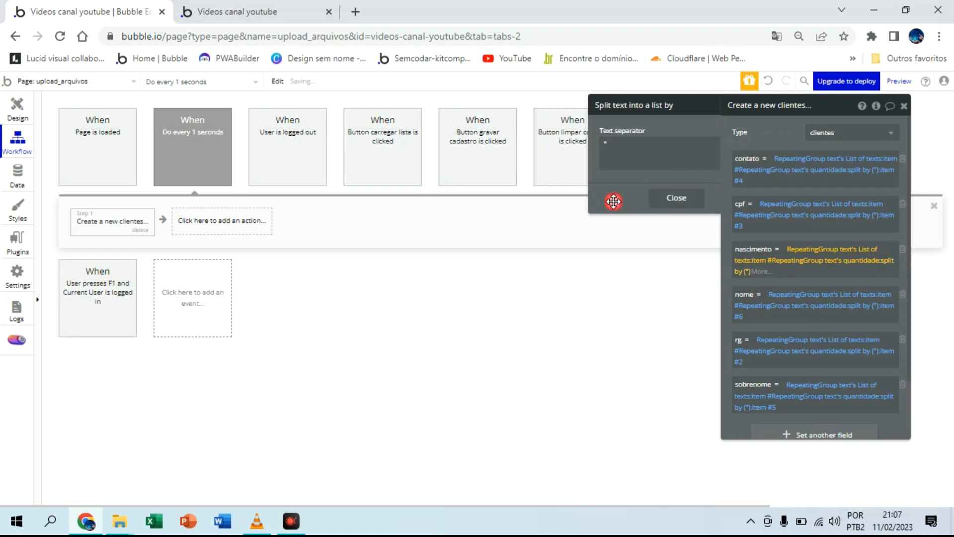
Step: Pick item #1 of the split text in the nascimento expression
click(759, 272)
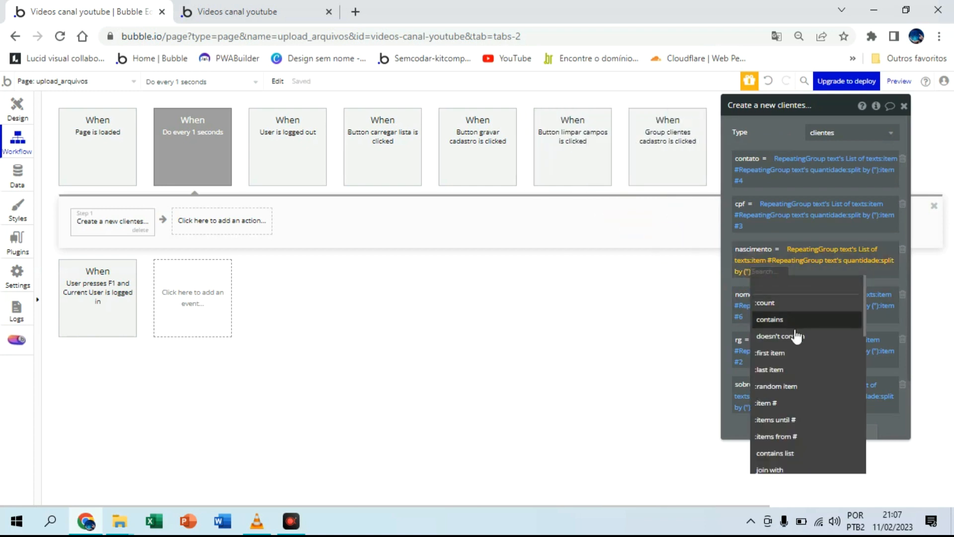
click(765, 403)
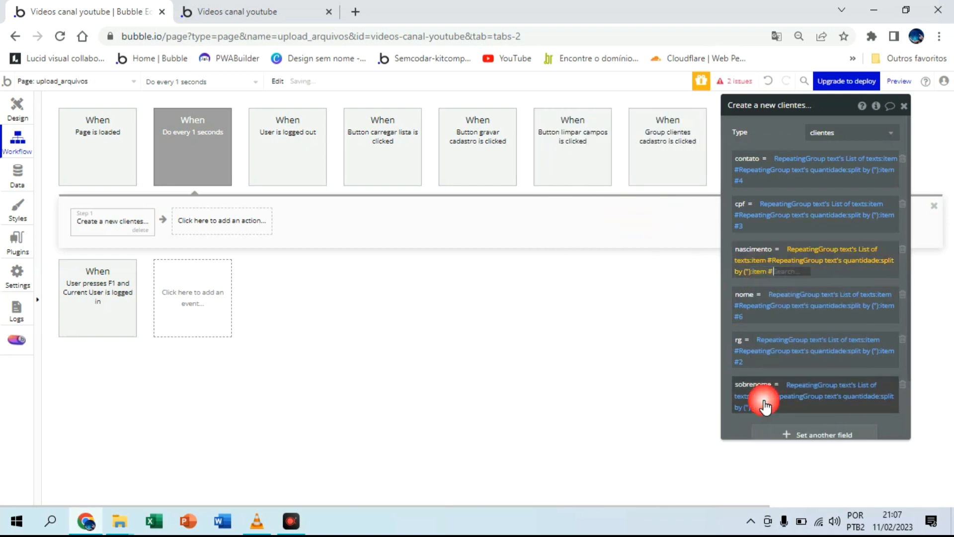
text(1)
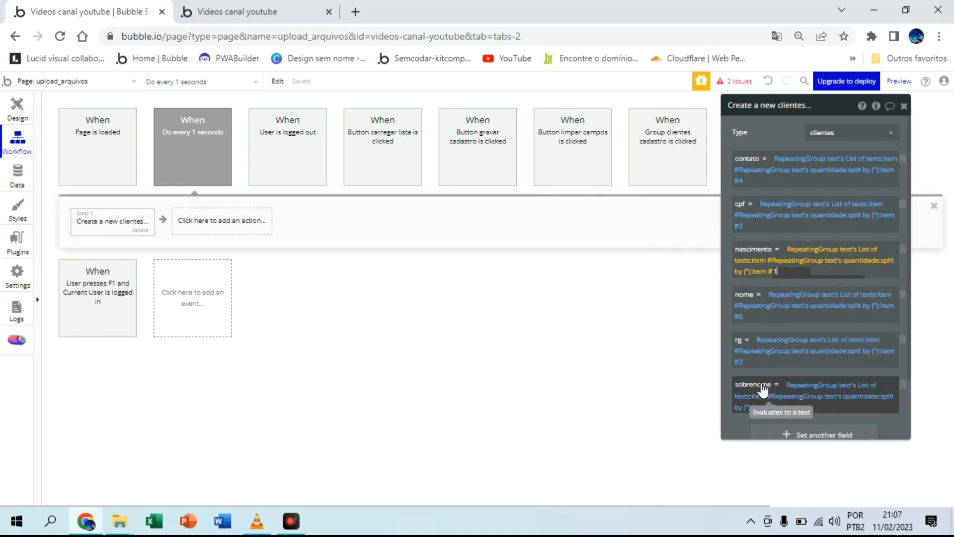
Step: Add a Set state action to the Do every 1 seconds workflow, targeting RepeatingGroup text's quantidade state
click(731, 282)
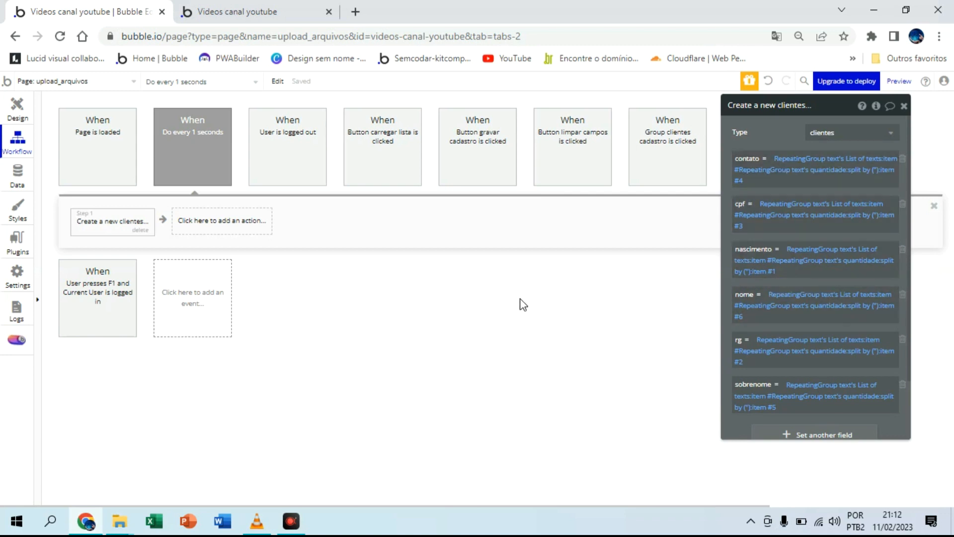
click(252, 222)
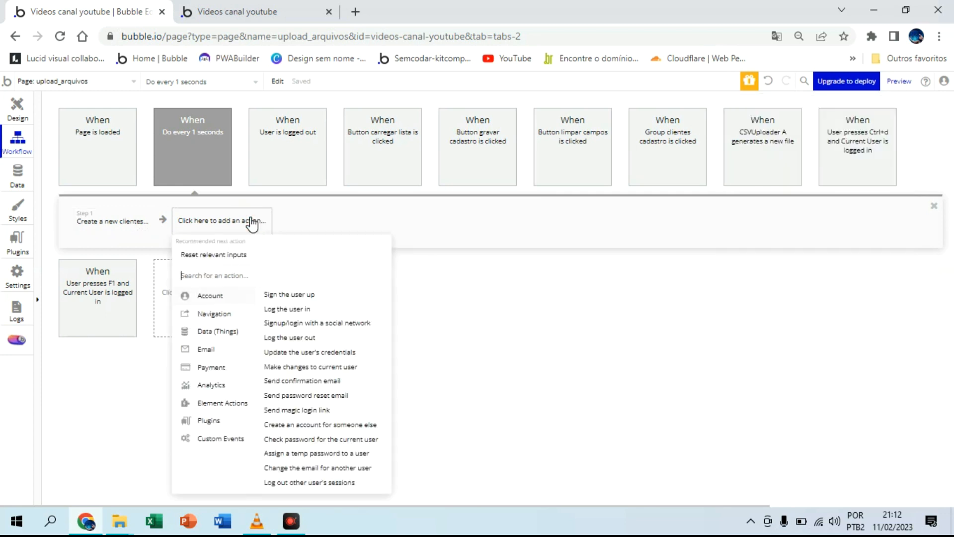
mouse_move(226, 406)
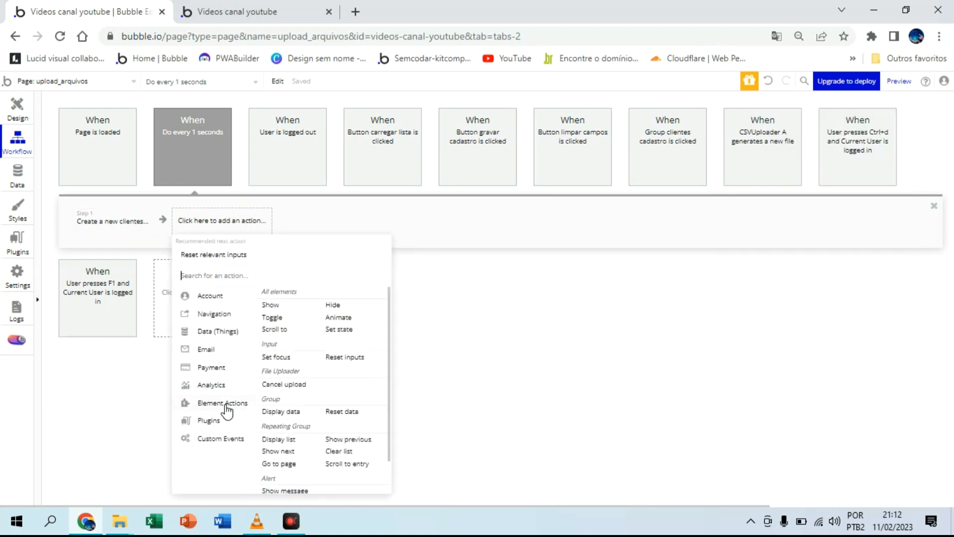
click(341, 330)
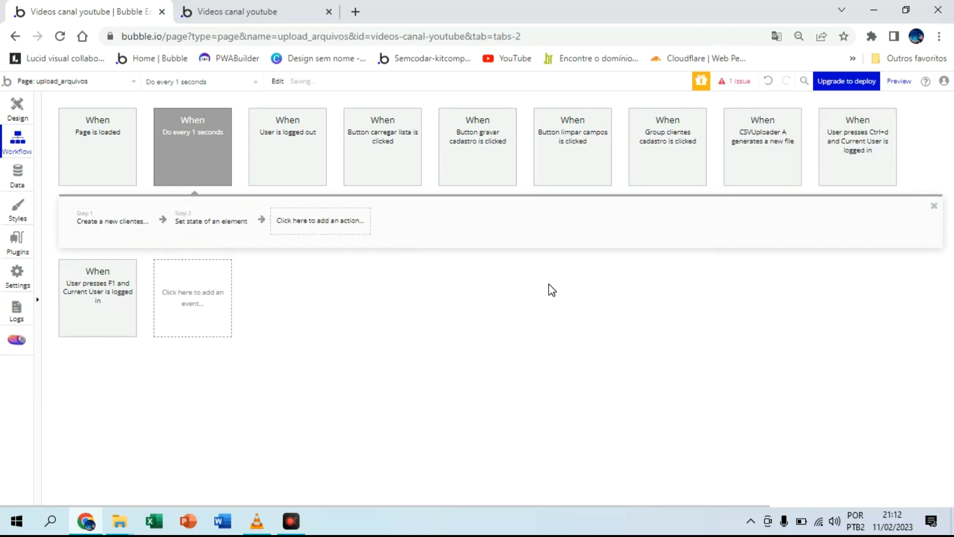
click(840, 132)
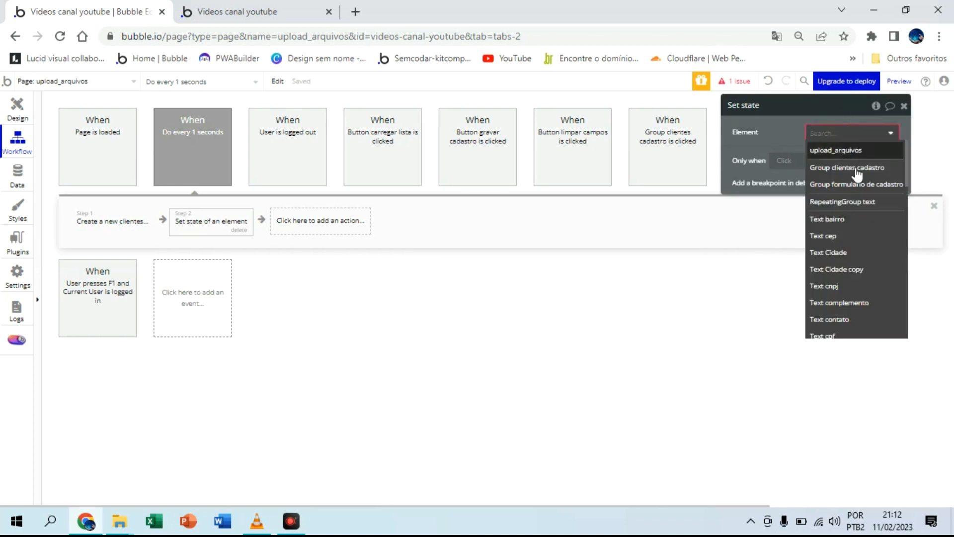
click(815, 203)
click(835, 157)
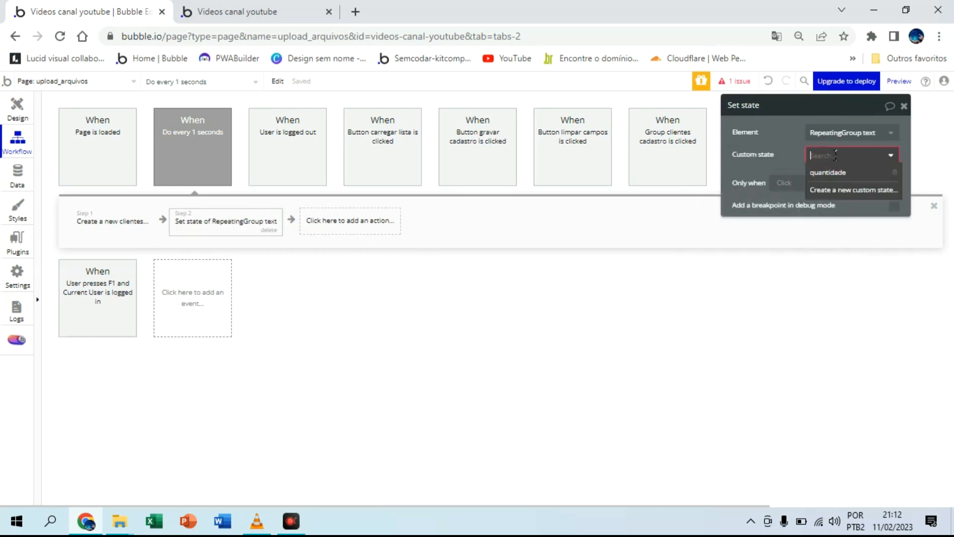
click(829, 174)
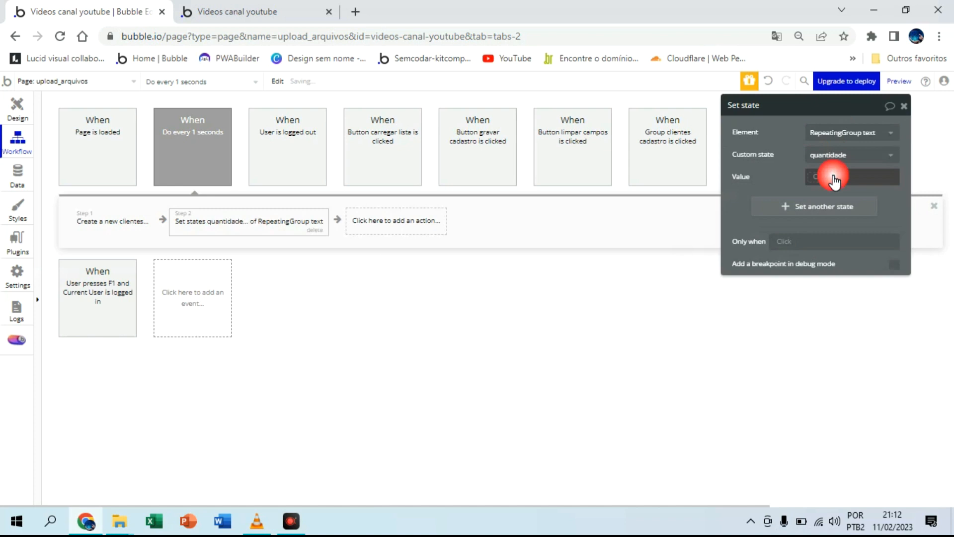
Step: Set the state's value to RepeatingGroup text's quantidade - 1
click(832, 178)
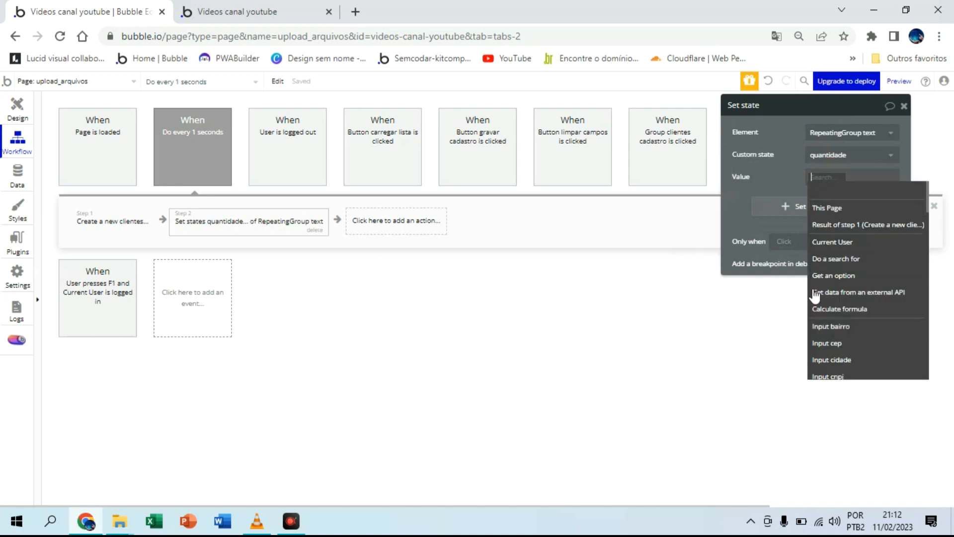
scroll(889, 323, down, 5)
text(r)
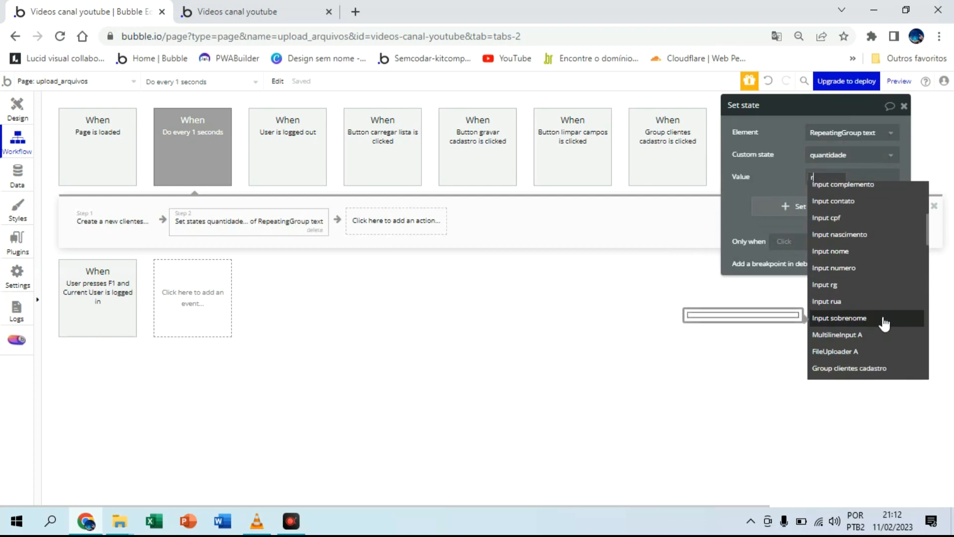
text(e)
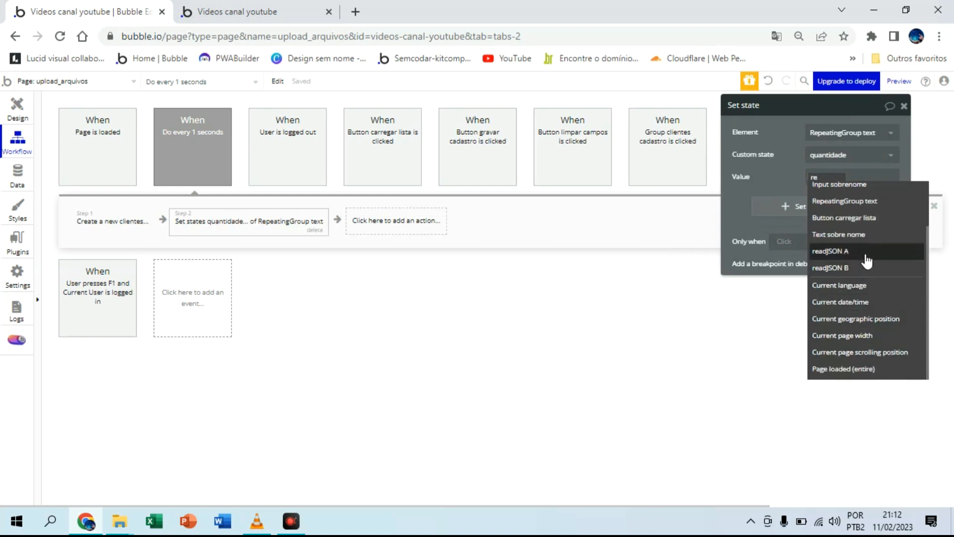
click(864, 201)
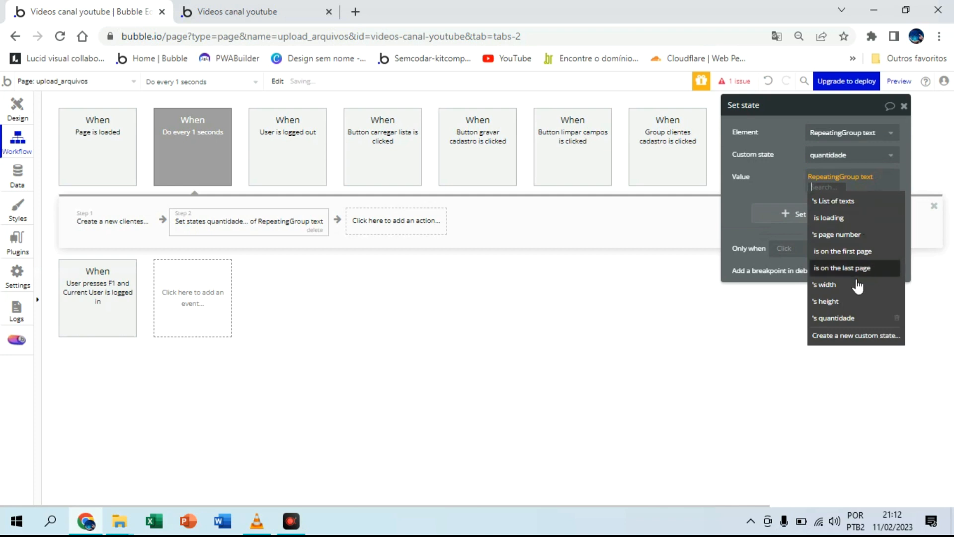
click(858, 321)
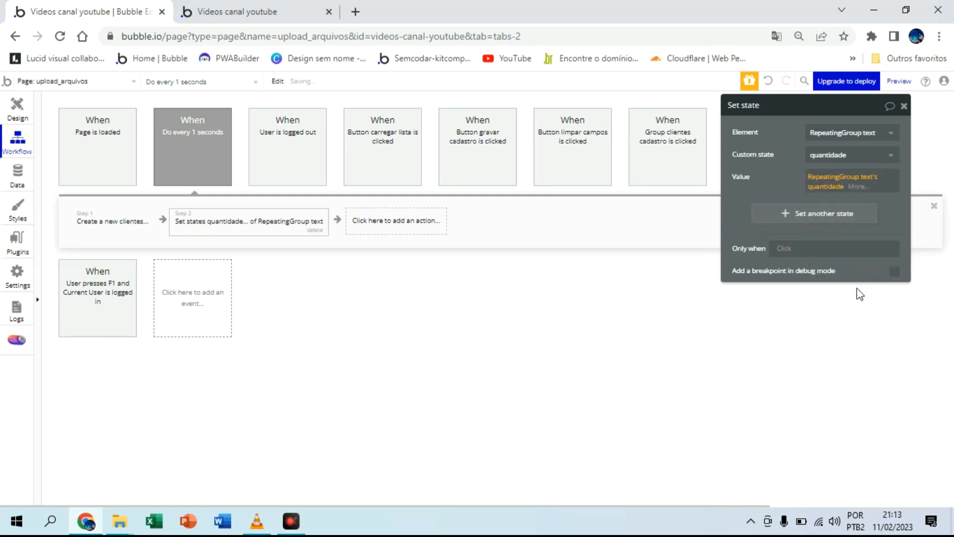
click(856, 186)
click(858, 351)
text(1)
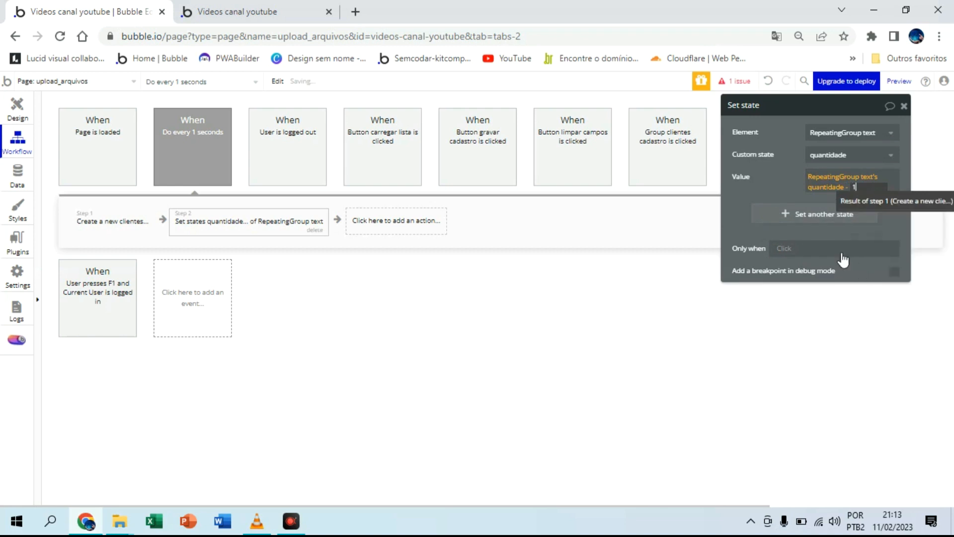
click(785, 178)
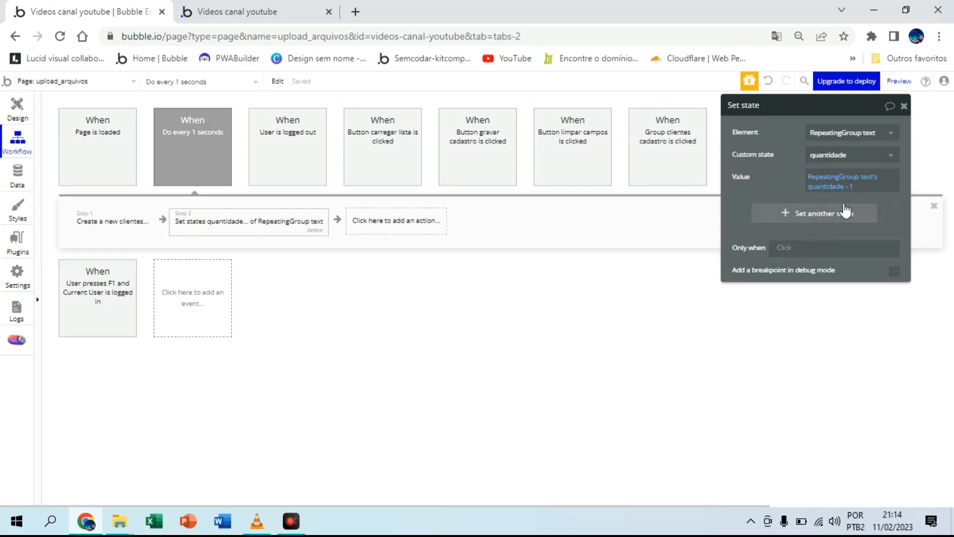
Step: Restrict the Set state action to run only when RepeatingGroup text's quantidade > 0
click(785, 247)
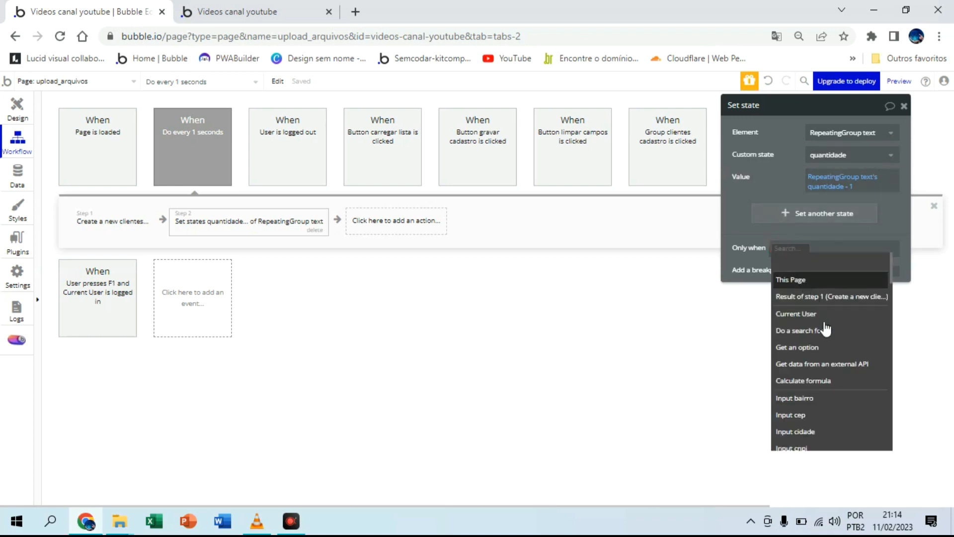
text(re)
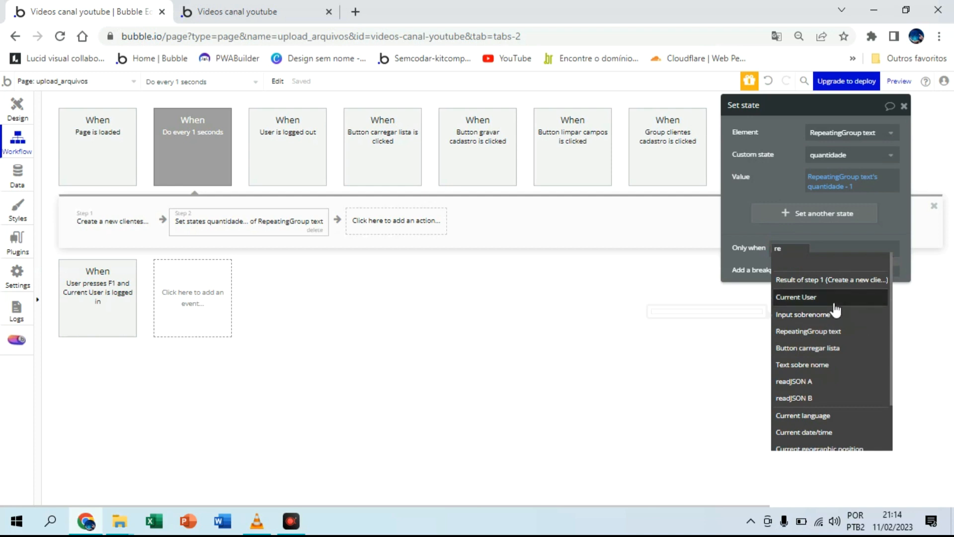
click(837, 331)
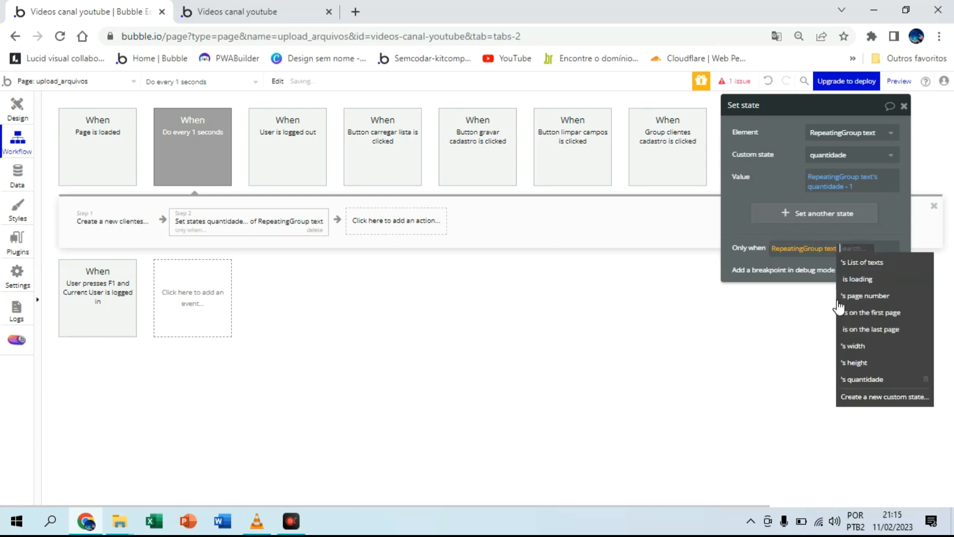
click(866, 379)
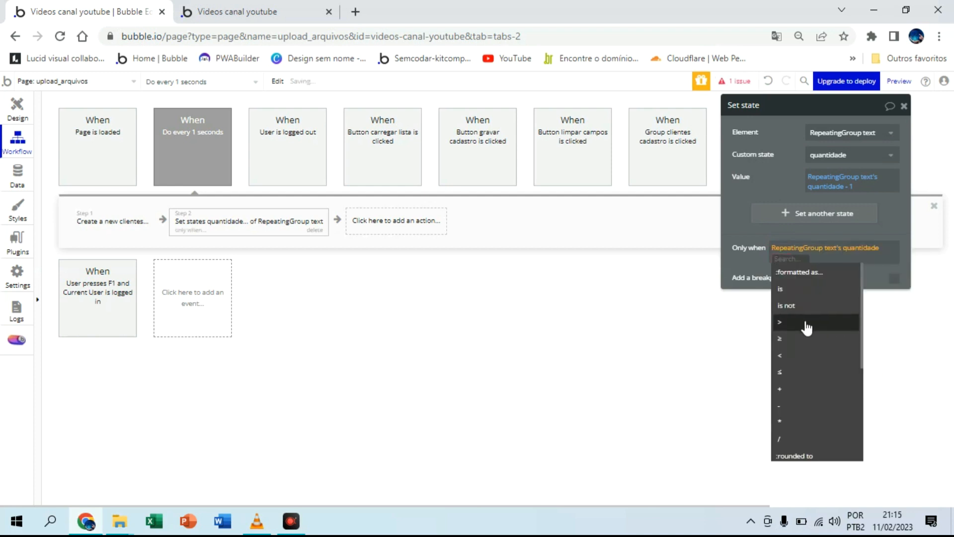
click(802, 323)
text(0)
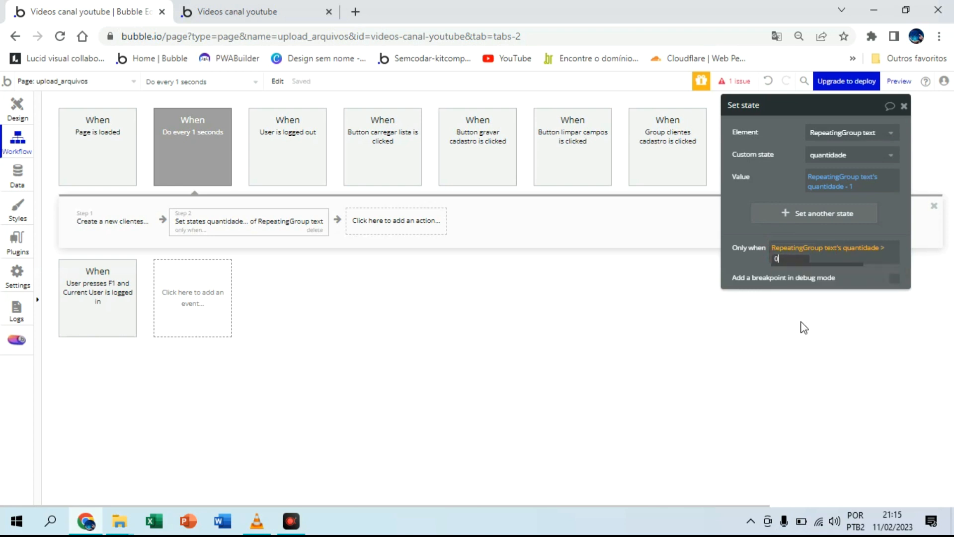
click(752, 263)
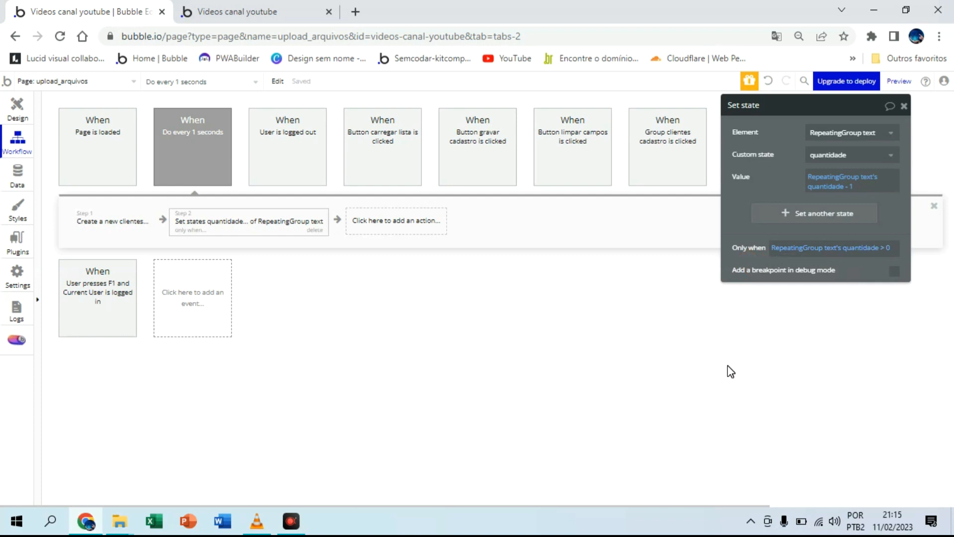
Step: Remove the empty bairro, cep, cidade, cnpj, complento, logradouro and numero fields from the Create a new clientes action
click(129, 225)
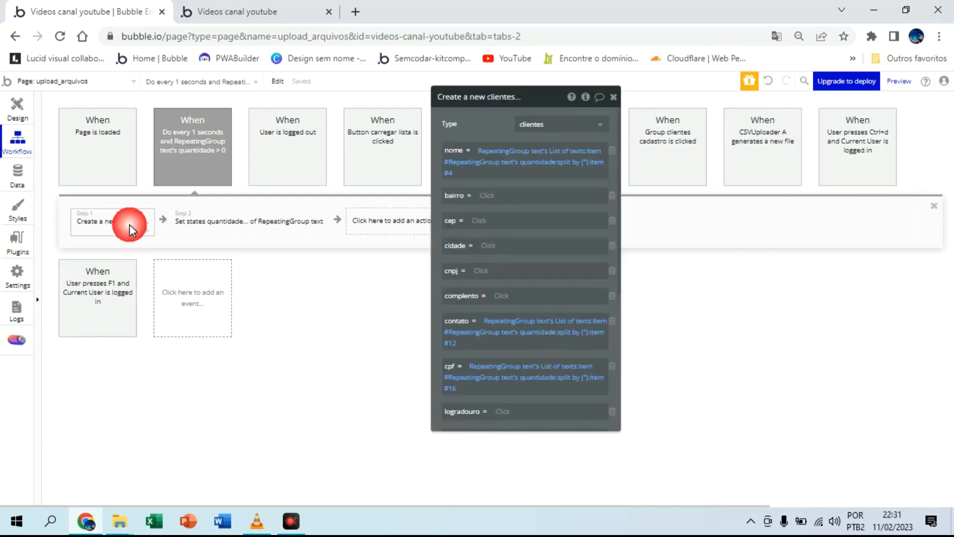
click(614, 196)
click(613, 196)
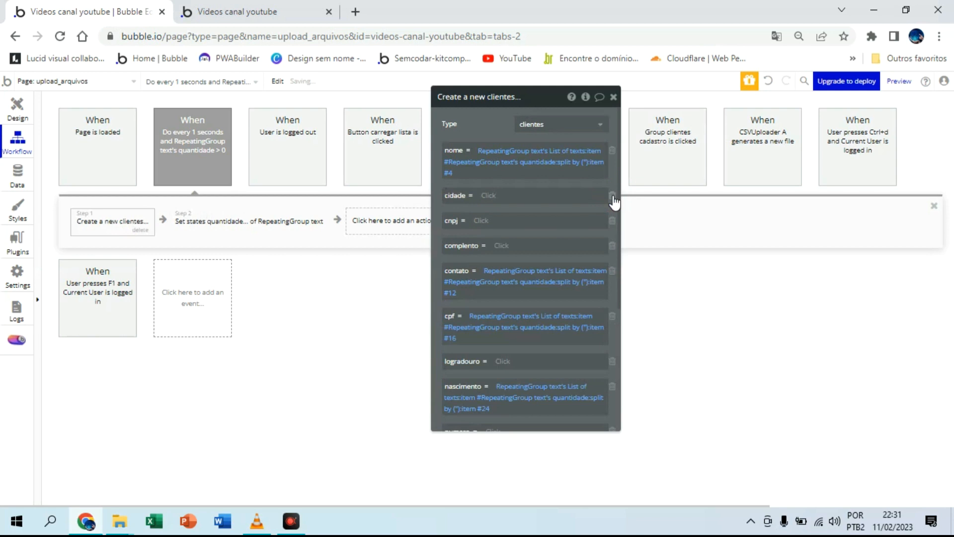
click(613, 197)
click(614, 197)
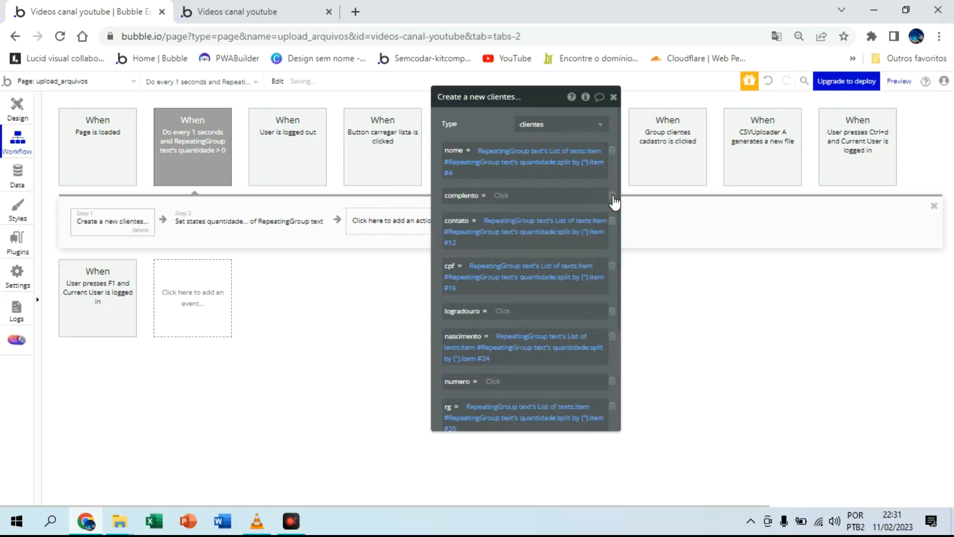
click(613, 196)
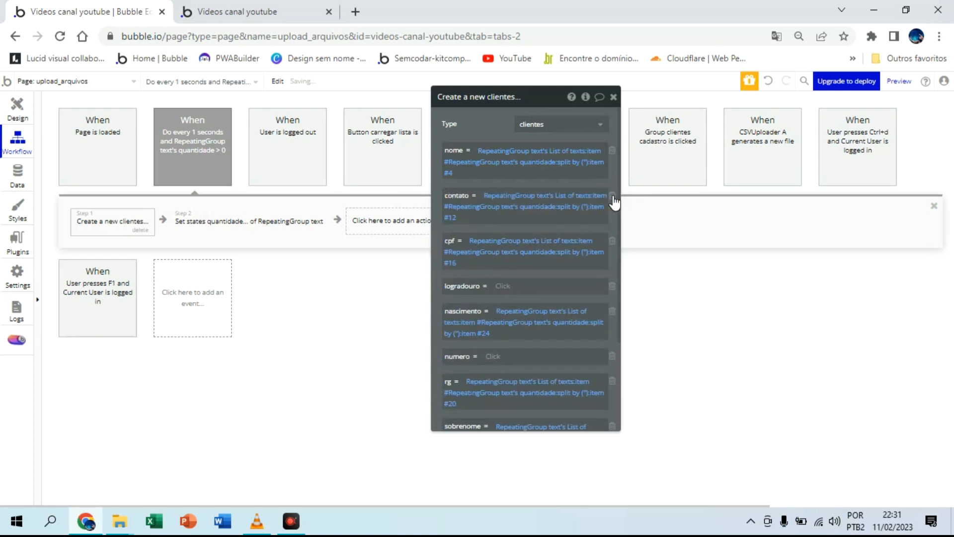
click(613, 287)
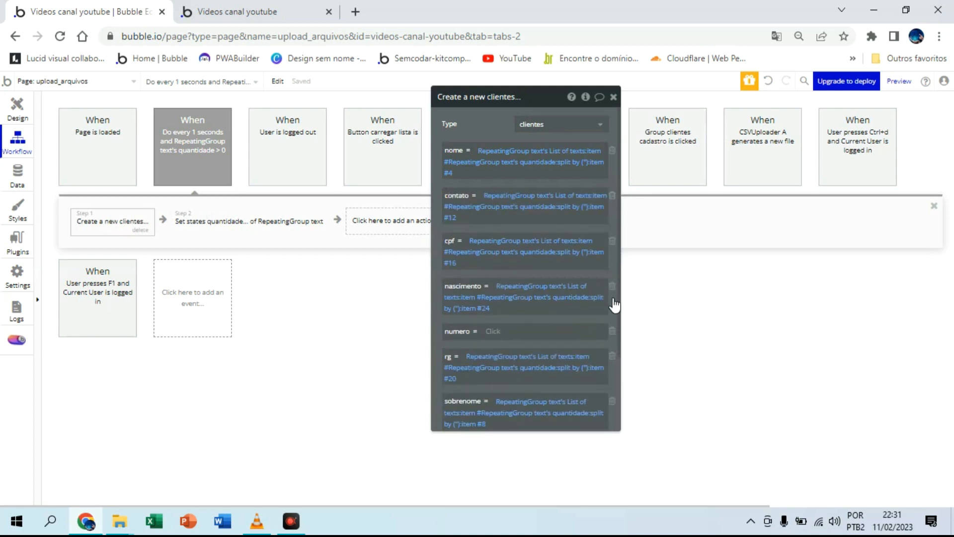
click(613, 334)
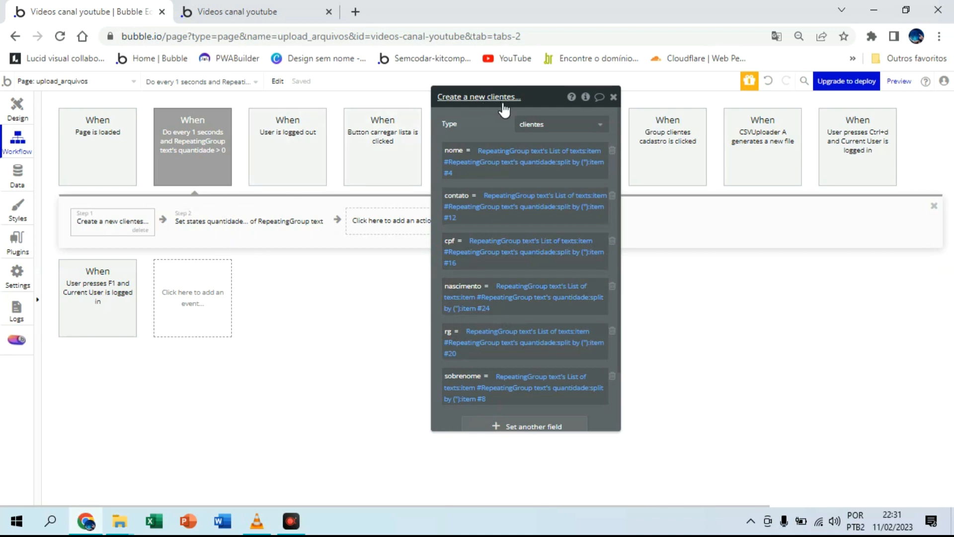
Step: Review the upload_arquivos page design, from the client registration form down to the two repeating groups
click(18, 109)
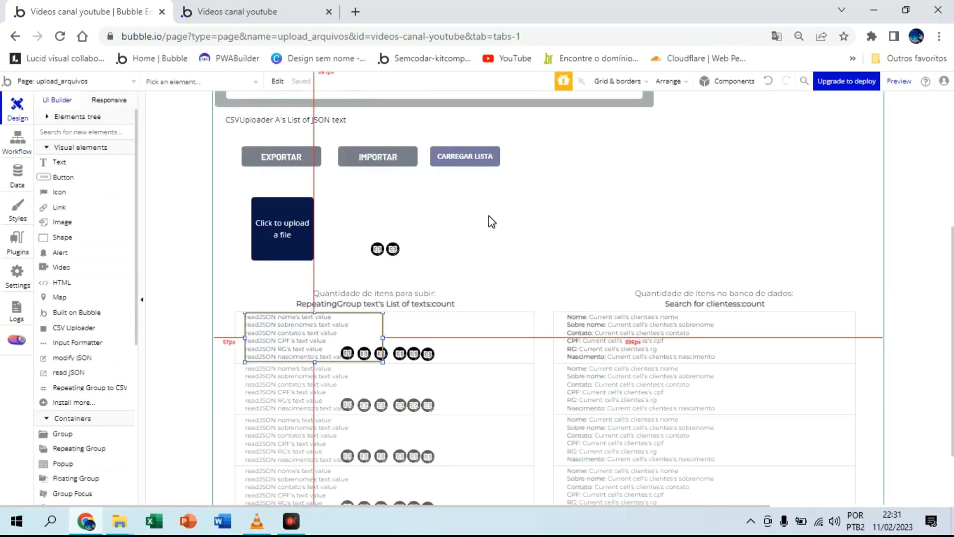
scroll(488, 216, up, 5)
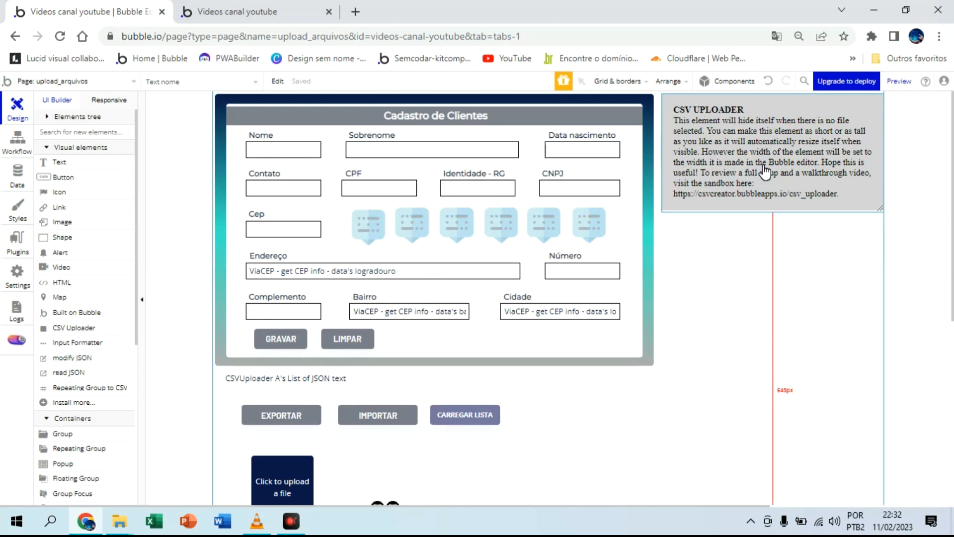
scroll(528, 187, down, 3)
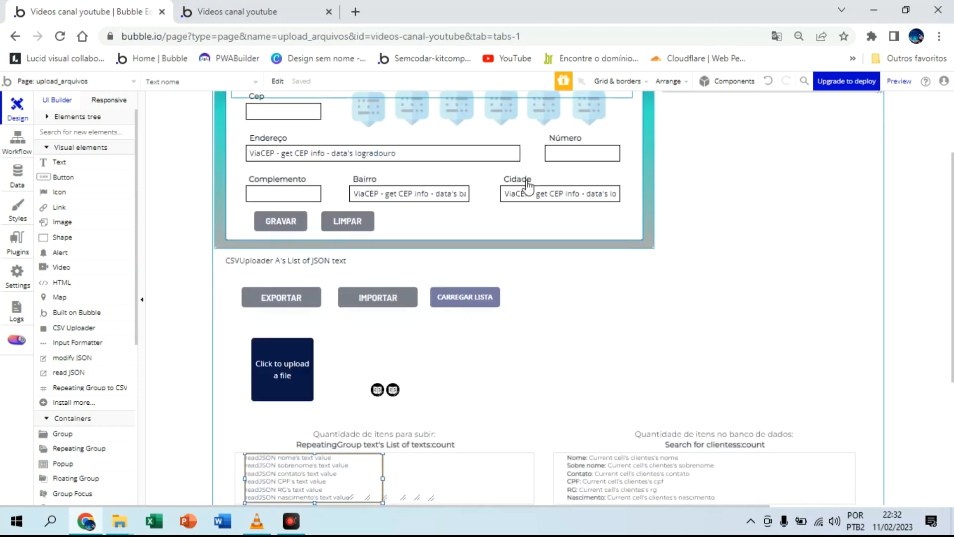
scroll(457, 233, down, 2)
scroll(433, 244, down, 2)
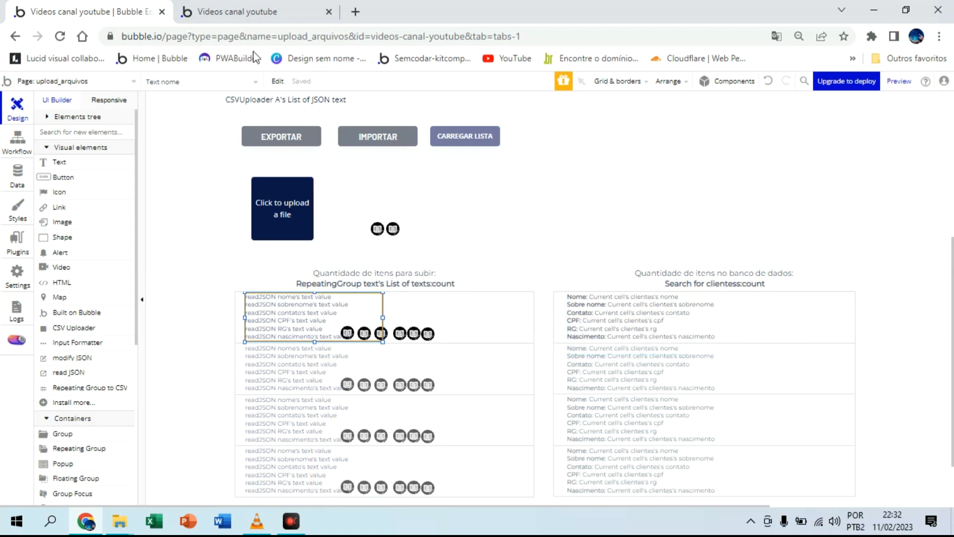
Step: Switch to the app preview, refresh it to the latest version, and check the lists of clients awaiting upload and in the database
click(252, 12)
click(295, 79)
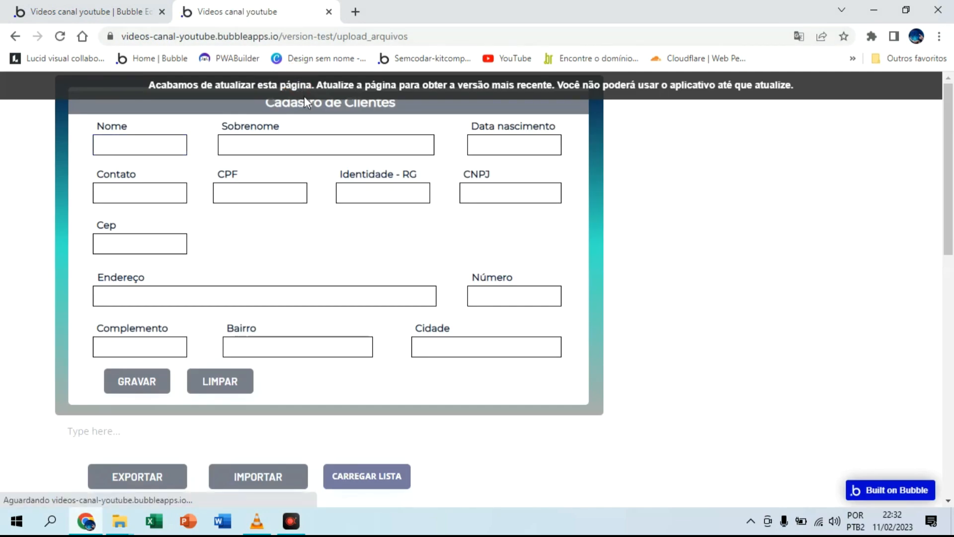
scroll(456, 188, down, 5)
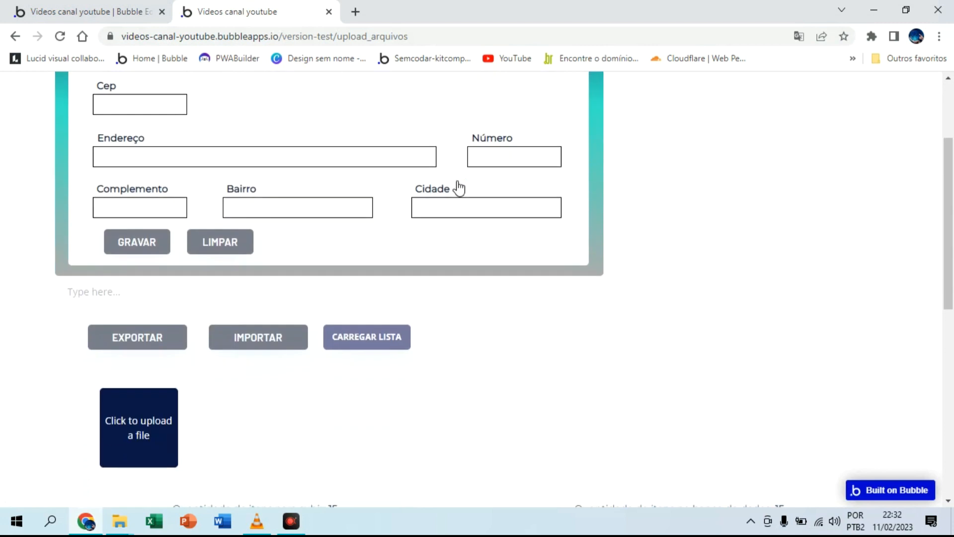
click(157, 276)
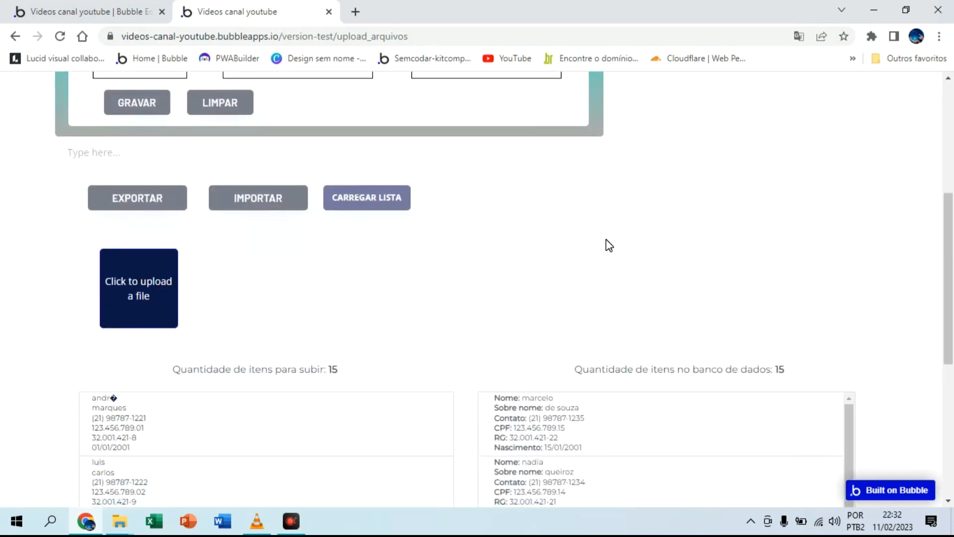
click(446, 320)
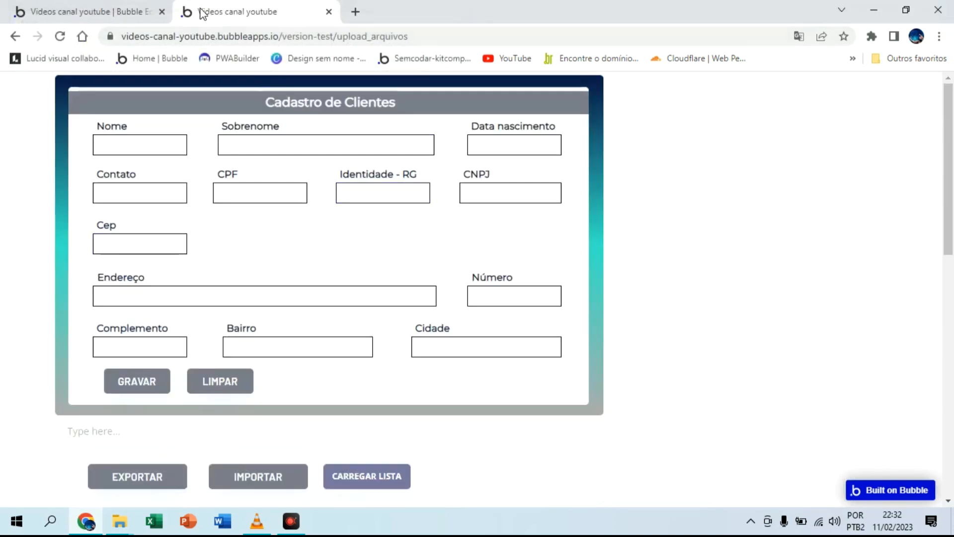
Step: Switch to the Bubble editor and delete all client entries from the All clientes modified data view
click(58, 11)
click(8, 179)
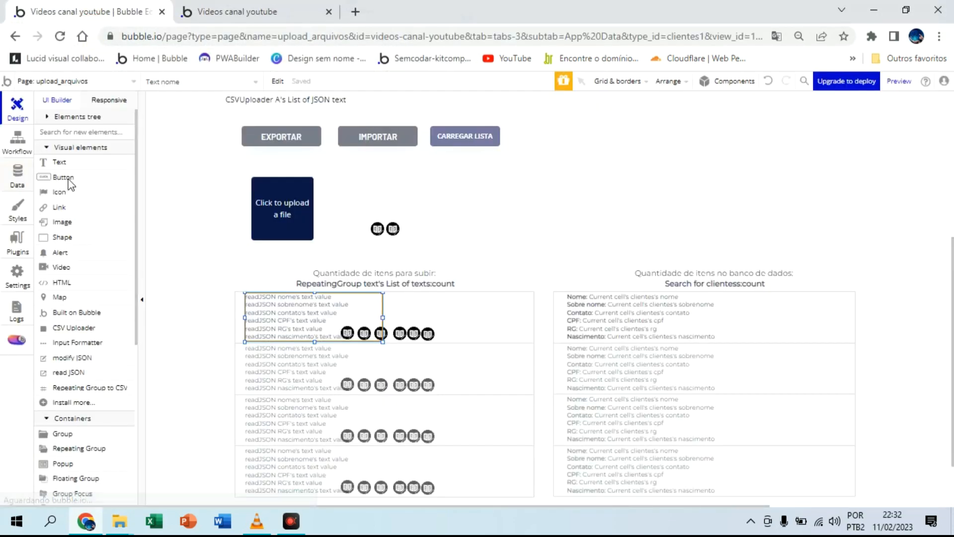
click(222, 219)
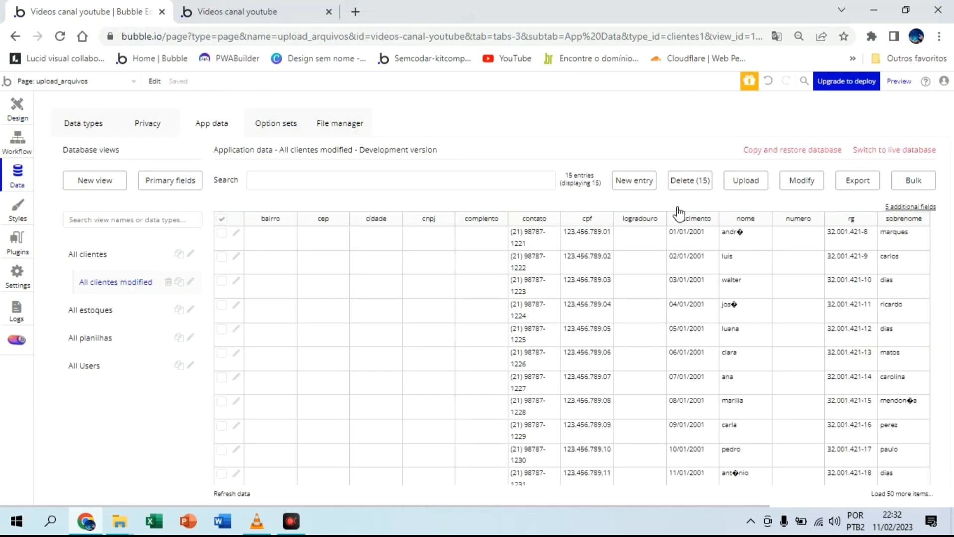
click(704, 182)
click(473, 201)
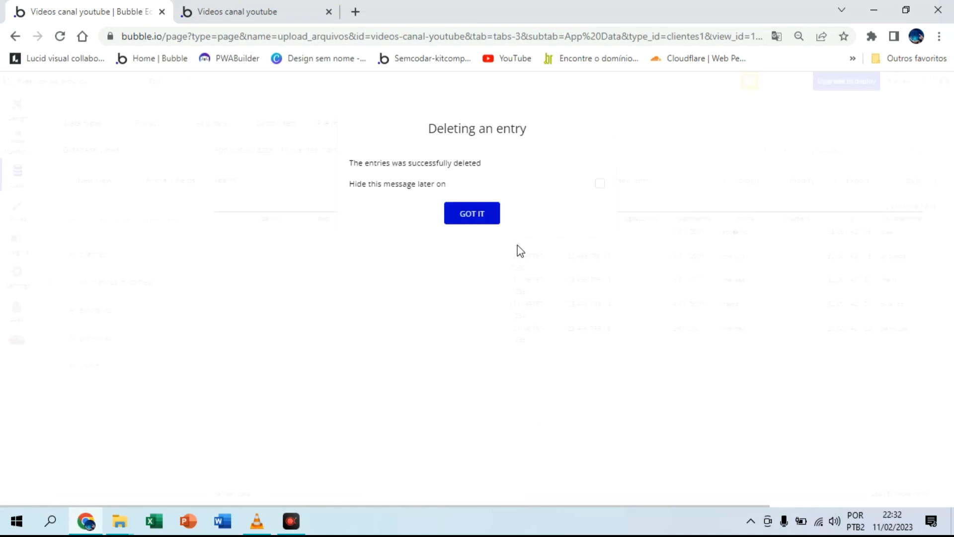
click(490, 227)
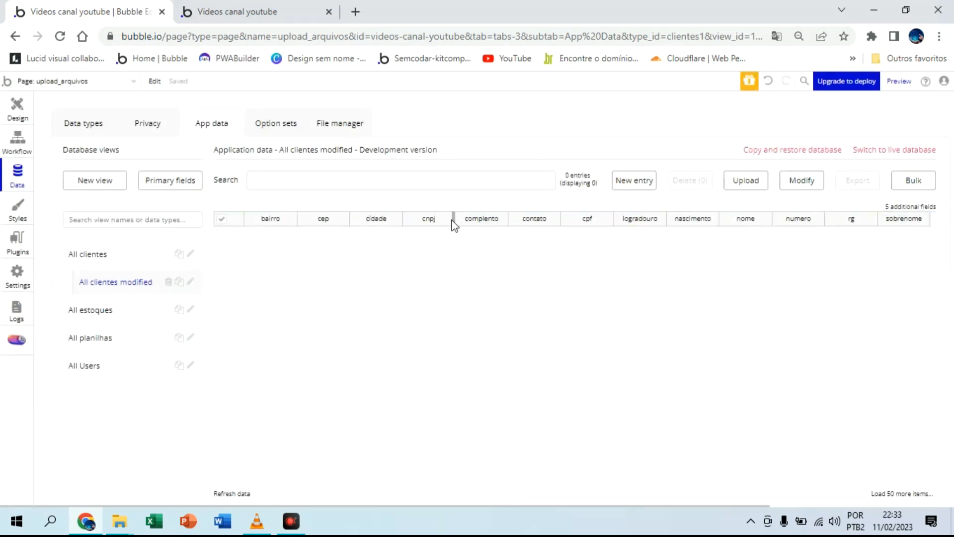
click(13, 107)
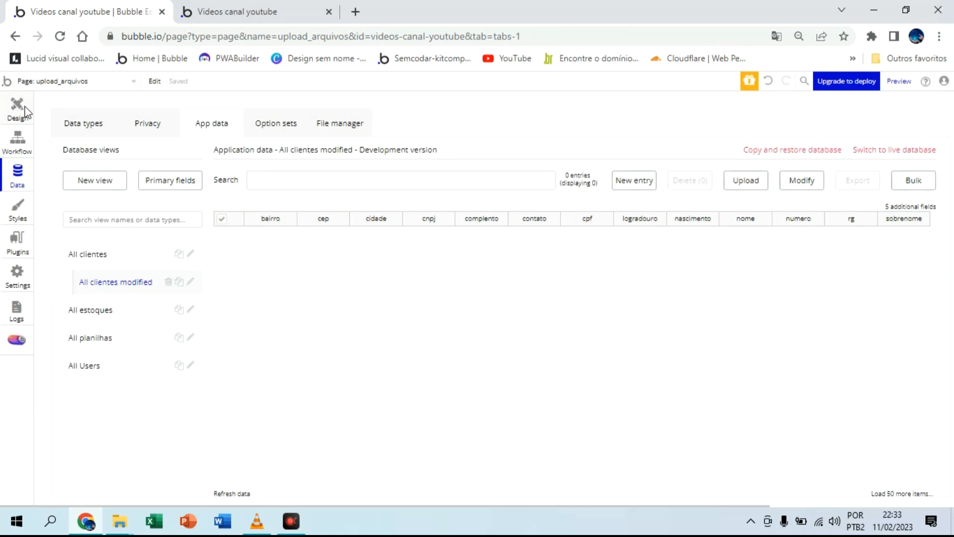
click(25, 171)
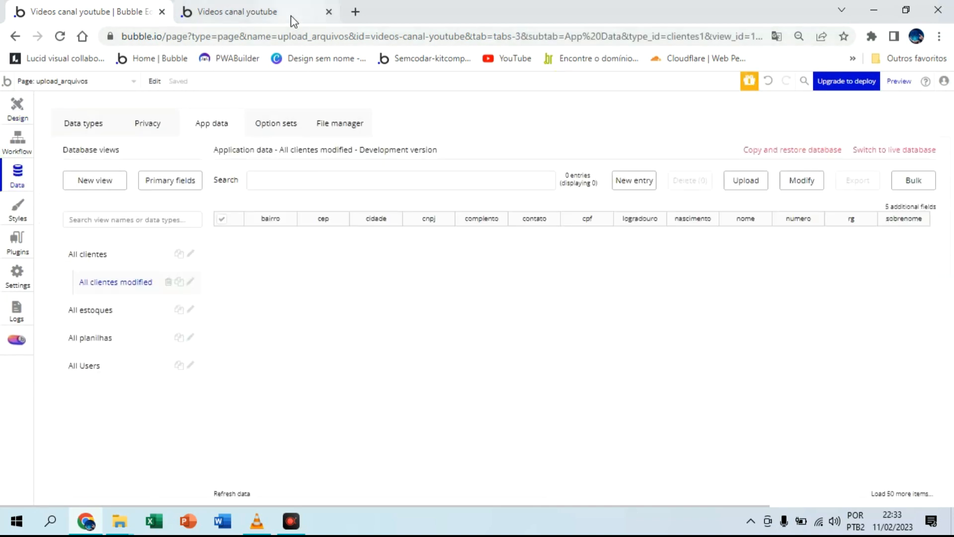
Step: In the app preview, select the Cadastro clientes CSV file for upload and check the pending and database client lists
click(293, 19)
scroll(448, 269, down, 3)
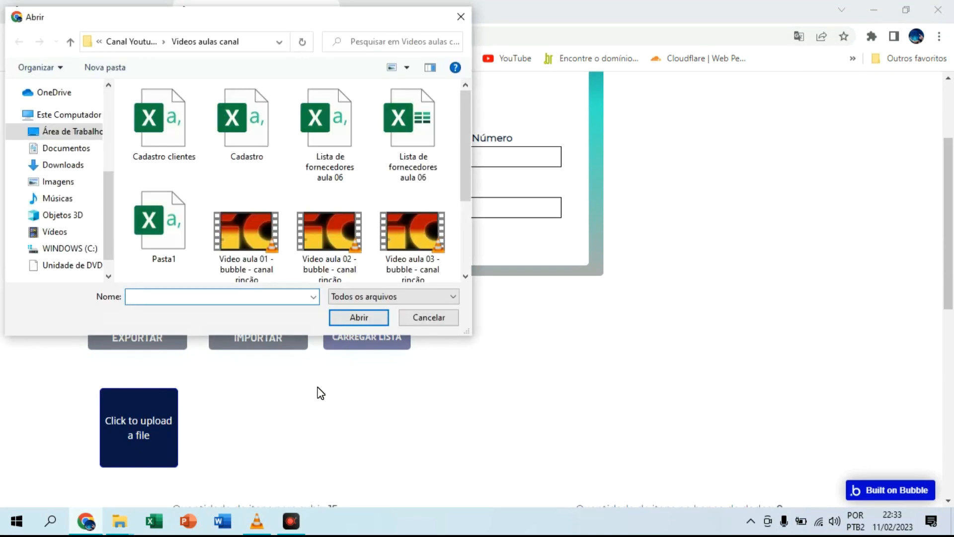
double_click(171, 124)
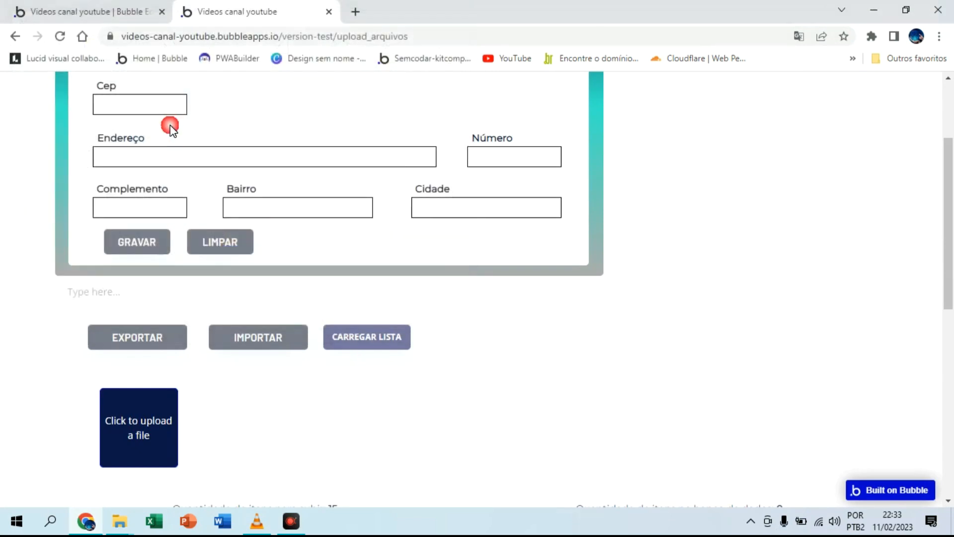
click(370, 341)
scroll(420, 356, down, 8)
scroll(400, 272, up, 3)
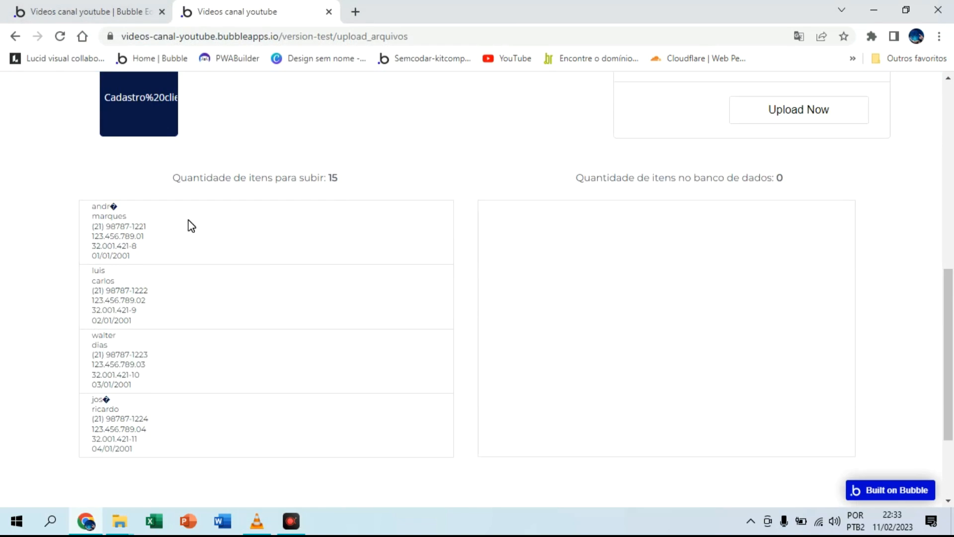
Step: In the page design, stretch the RepeatingGroup text to about 590 px high and set its fixed number of rows to 6
click(89, 11)
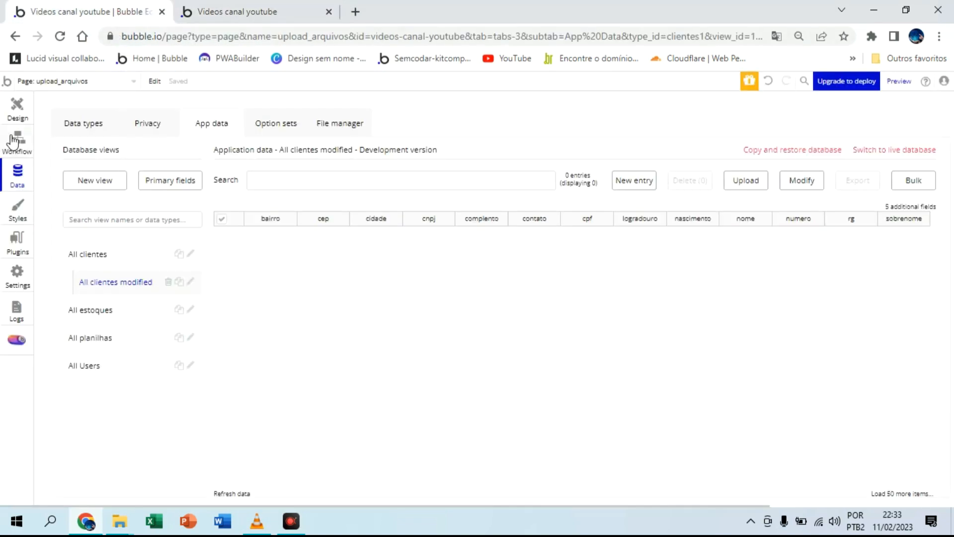
click(17, 109)
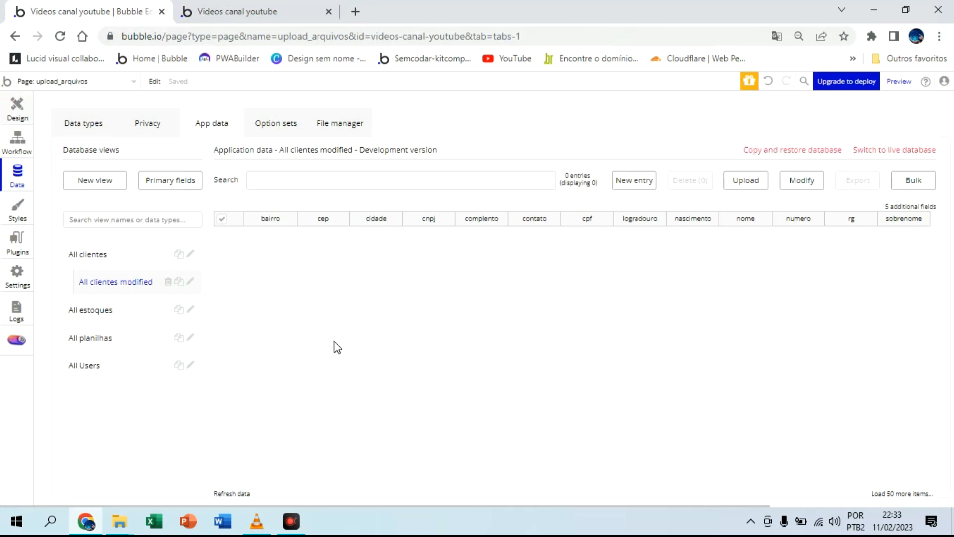
scroll(348, 347, down, 2)
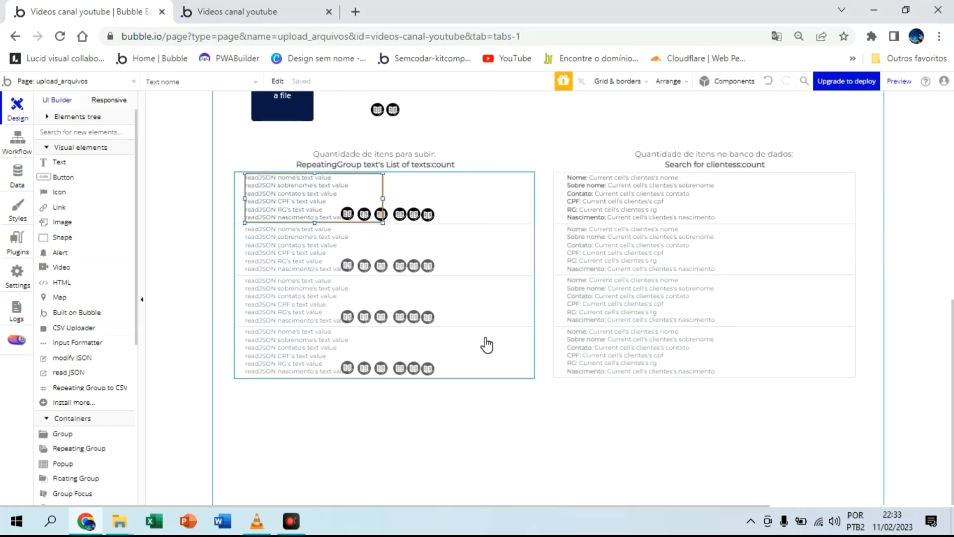
click(435, 353)
drag(384, 379, 389, 502)
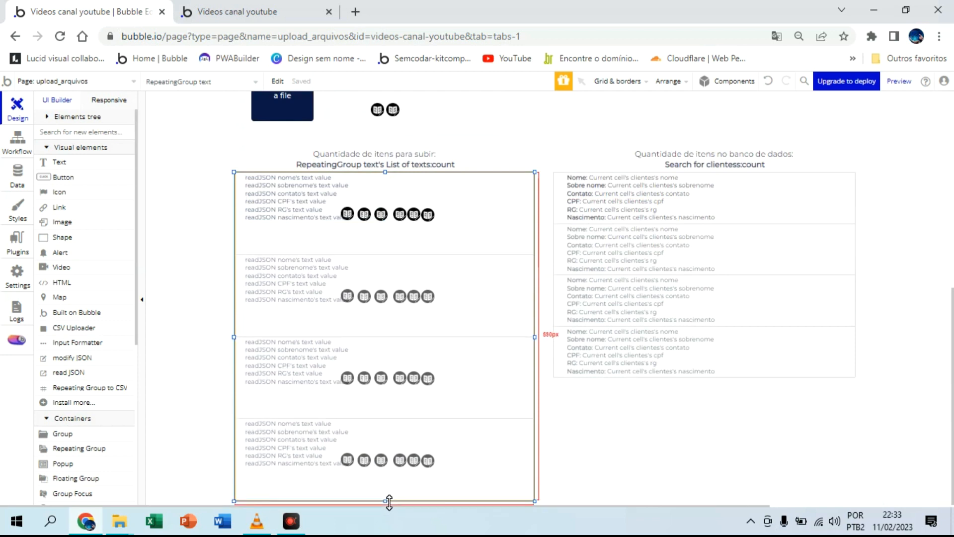
double_click(469, 233)
click(615, 234)
click(615, 234)
text(6)
click(678, 218)
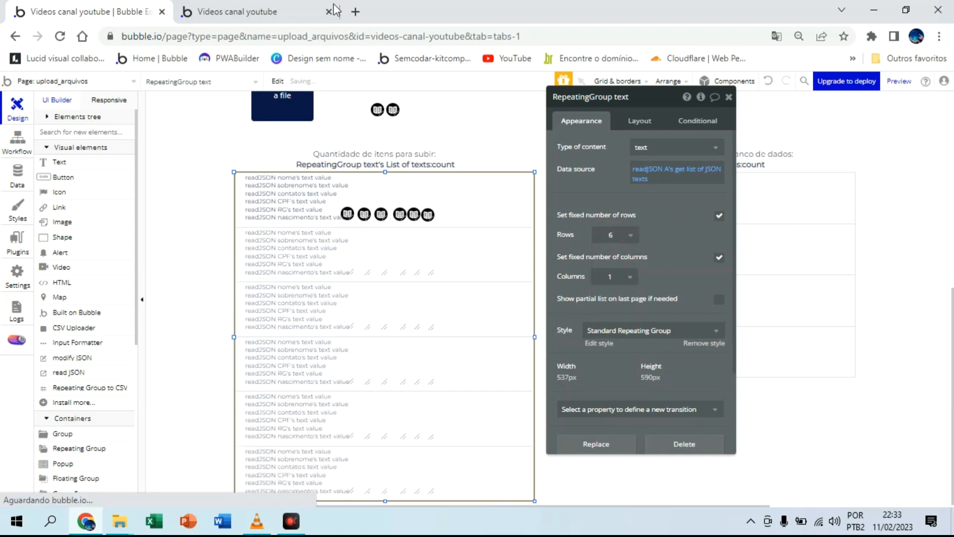
Step: Refresh the app preview to the latest version and examine the enlarged list of clients awaiting upload and the database list
click(290, 8)
click(323, 92)
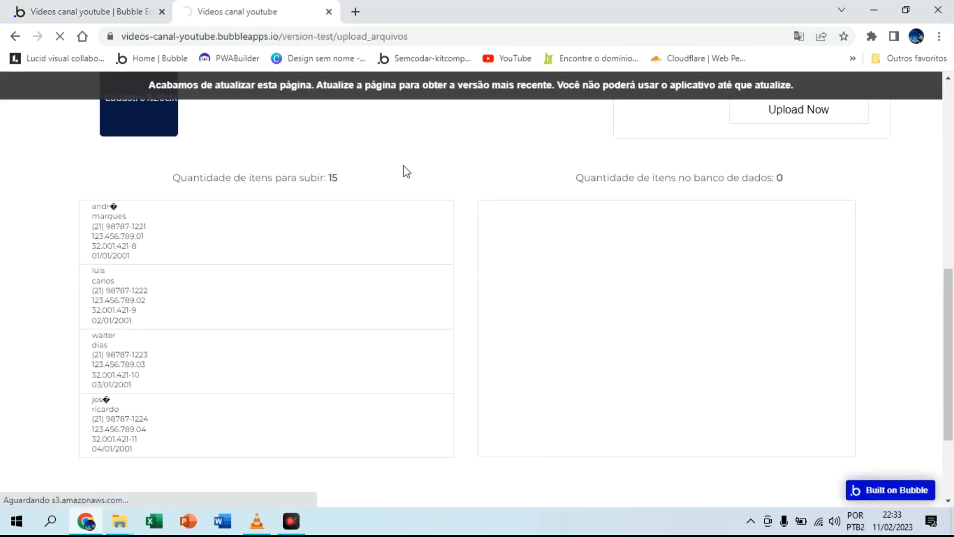
scroll(344, 258, down, 10)
scroll(343, 254, down, 1)
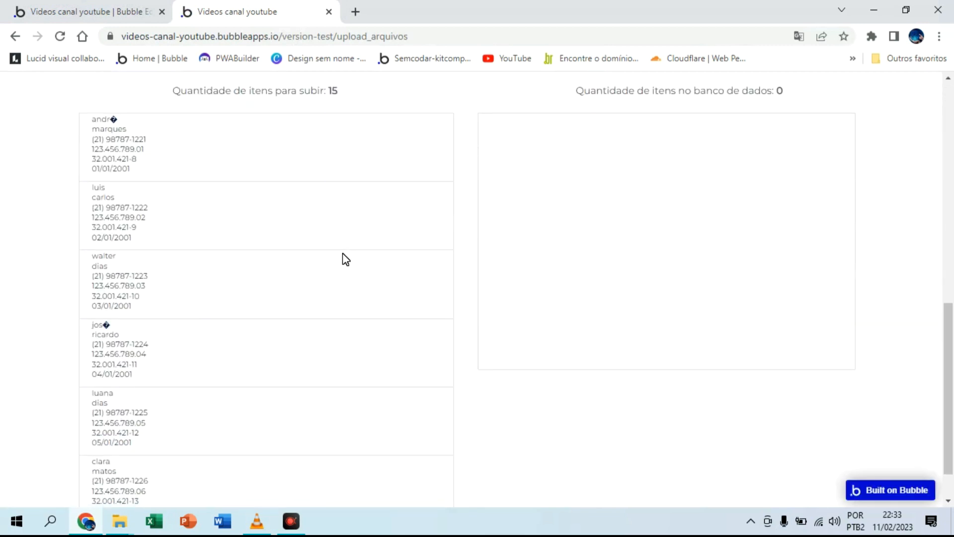
scroll(343, 254, down, 2)
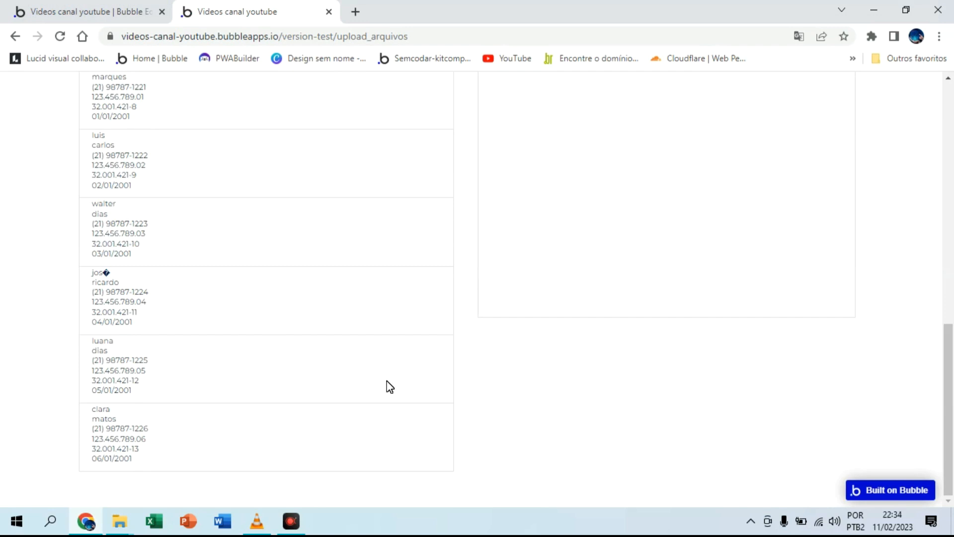
scroll(273, 258, up, 3)
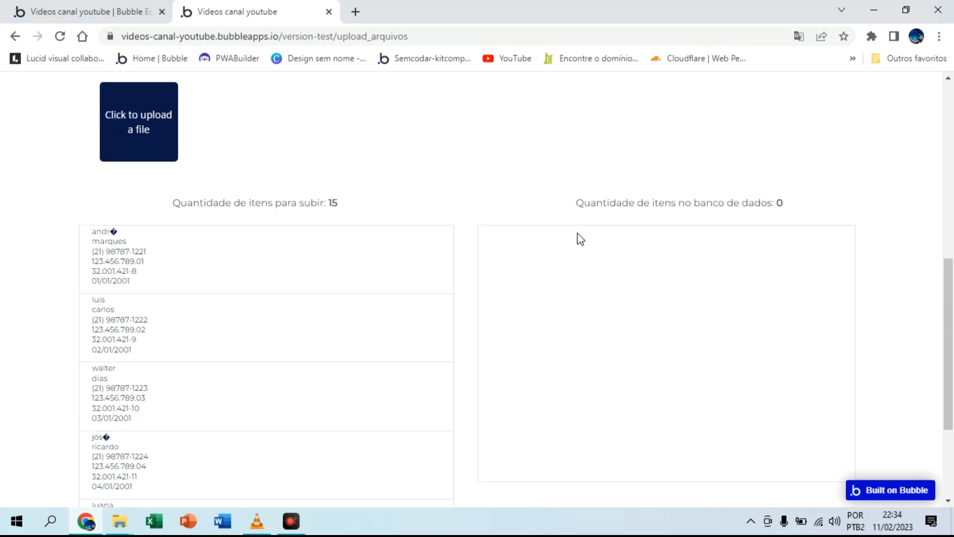
scroll(497, 254, up, 2)
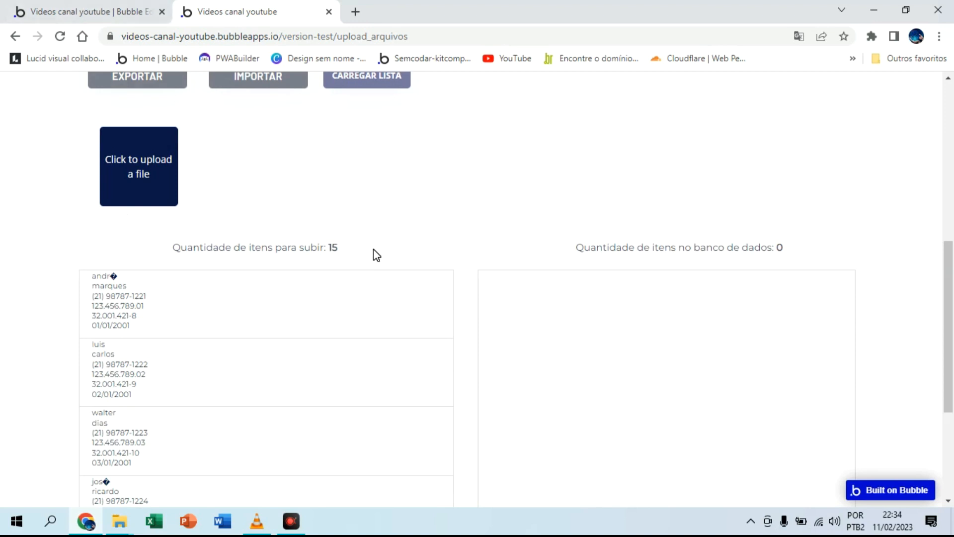
scroll(376, 254, up, 3)
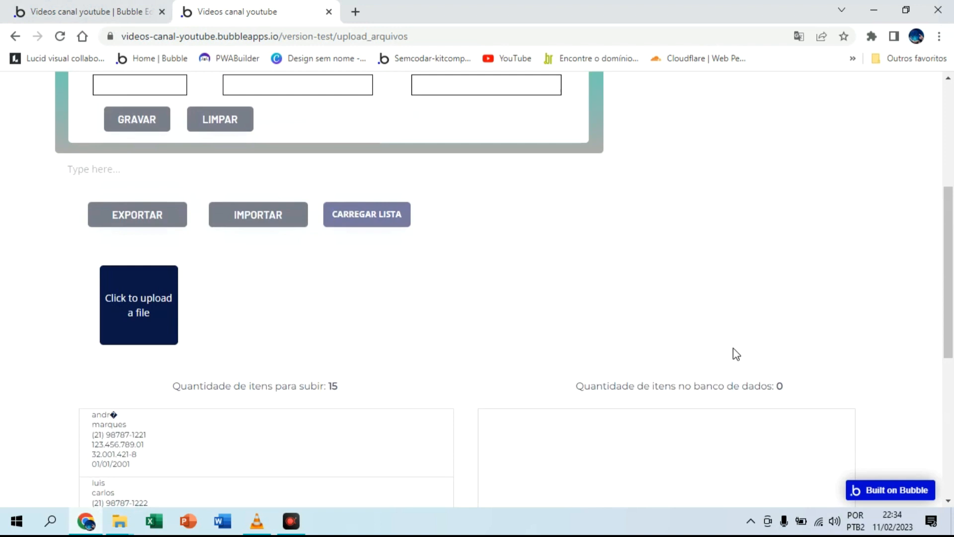
scroll(377, 215, down, 1)
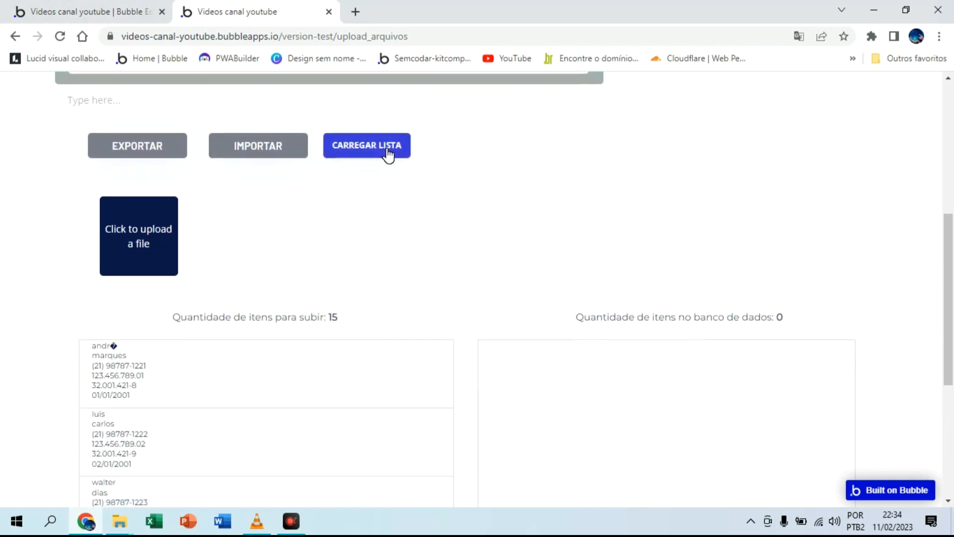
scroll(388, 155, up, 3)
scroll(420, 203, down, 2)
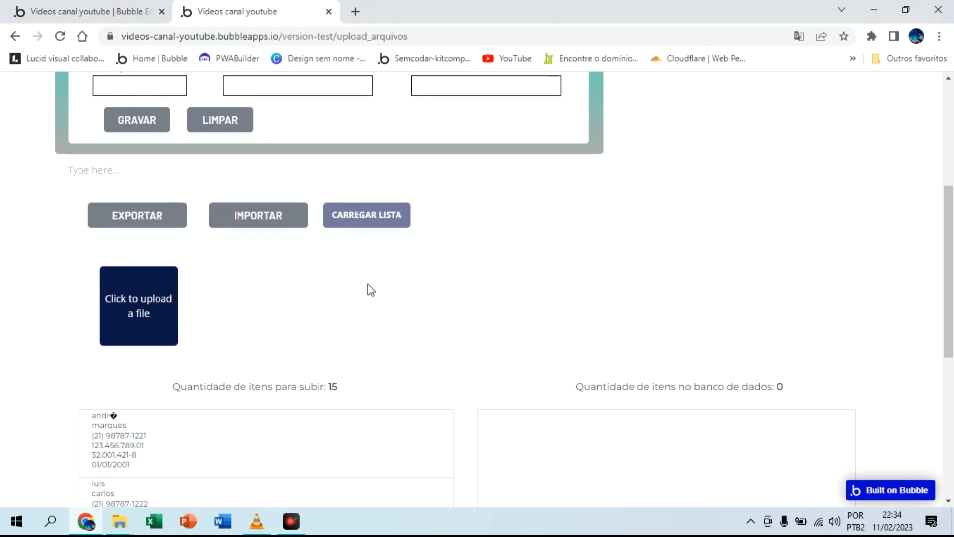
scroll(371, 290, up, 4)
scroll(371, 290, down, 5)
Step: Select the Cadastro clientes CSV file, check its column mapping, and upload the mapped data
click(159, 228)
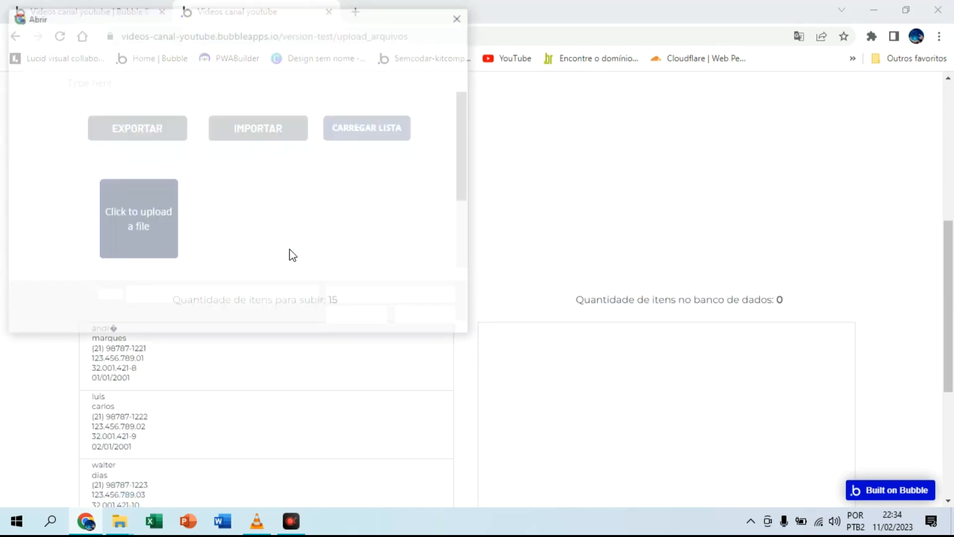
double_click(179, 116)
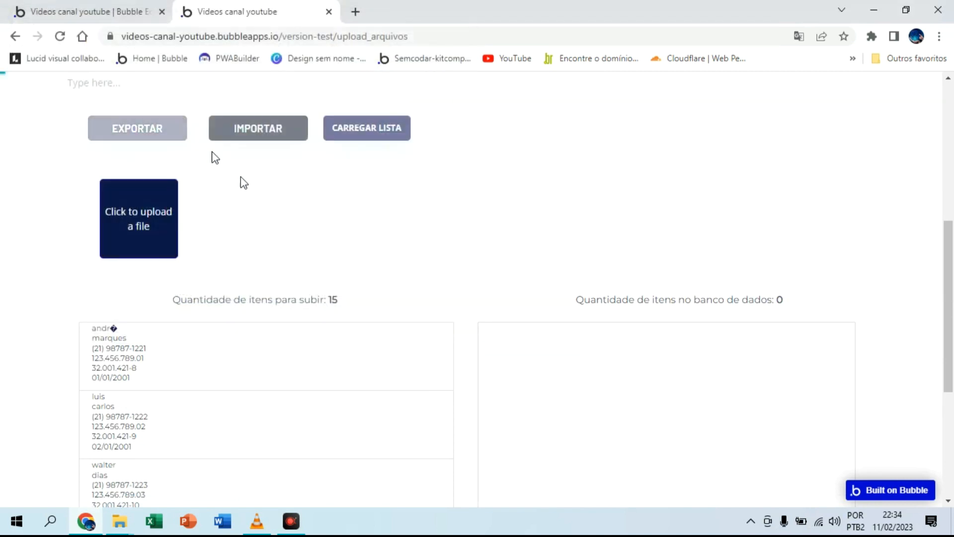
scroll(570, 221, up, 7)
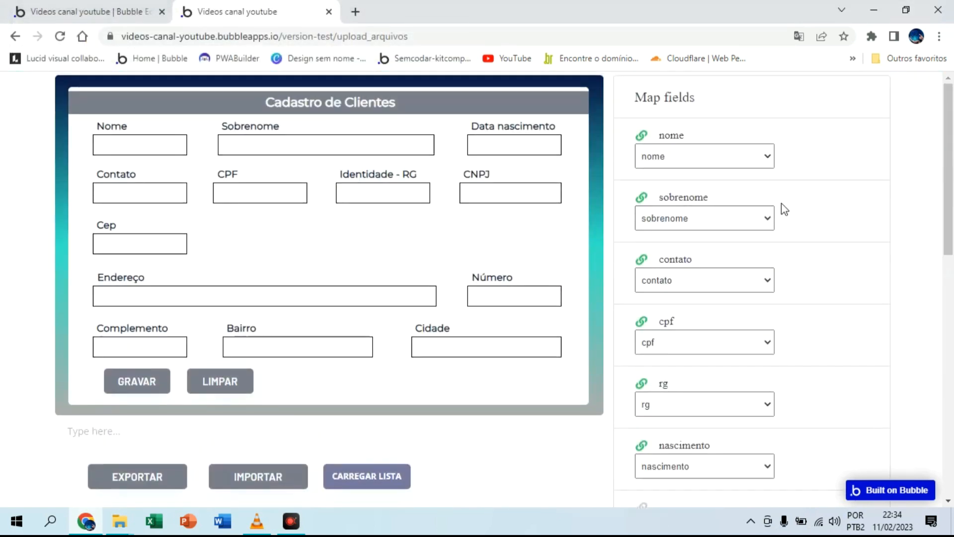
scroll(739, 209, down, 8)
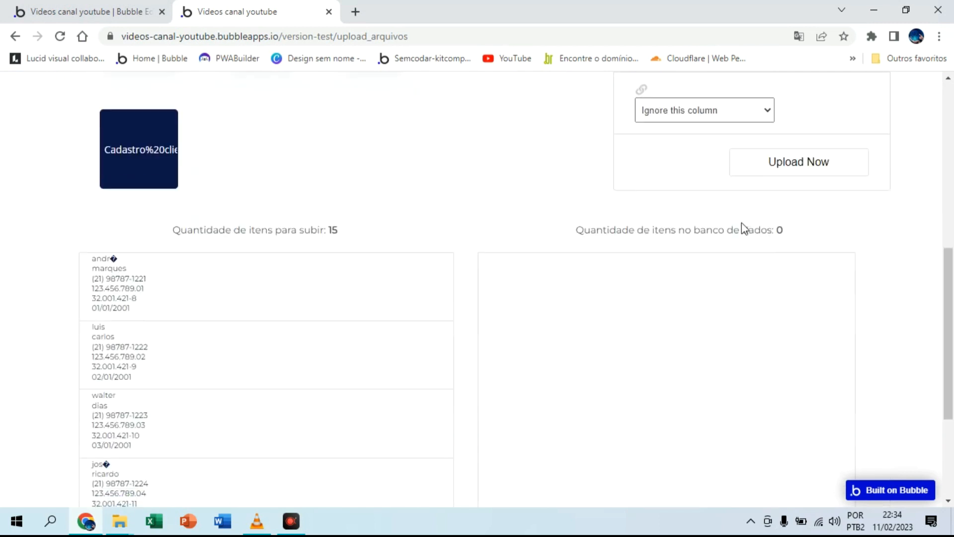
click(805, 166)
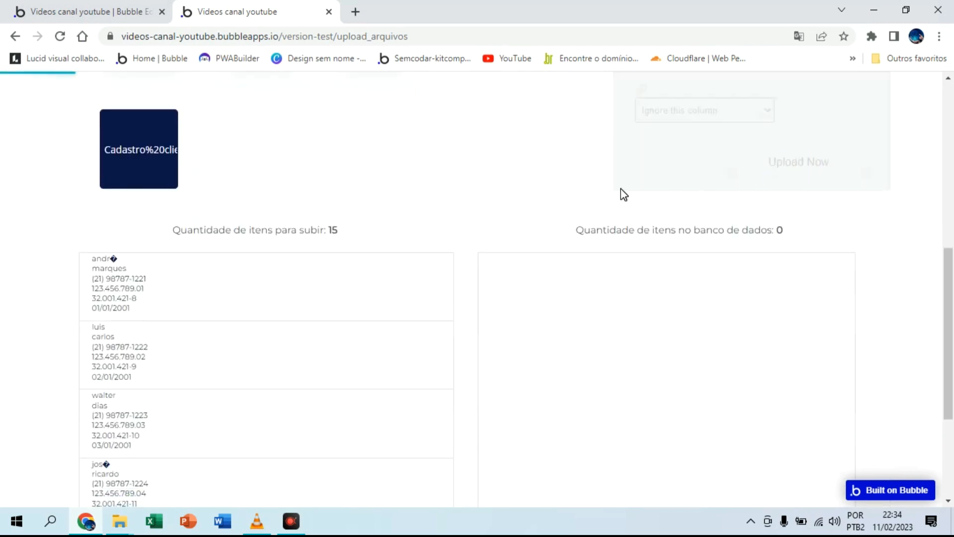
Step: Check the clients awaiting upload, load the list into the database, and watch the records being created
scroll(272, 302, down, 4)
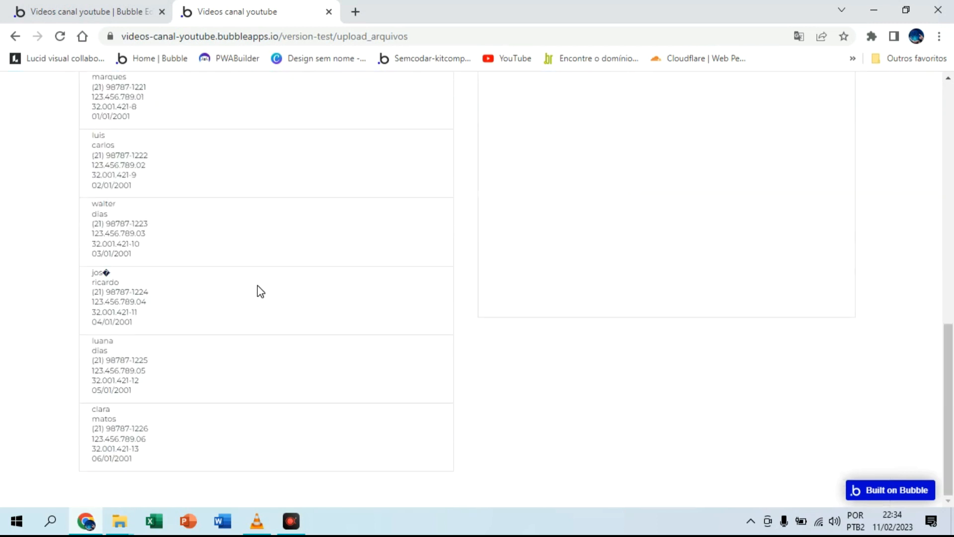
scroll(207, 394, up, 6)
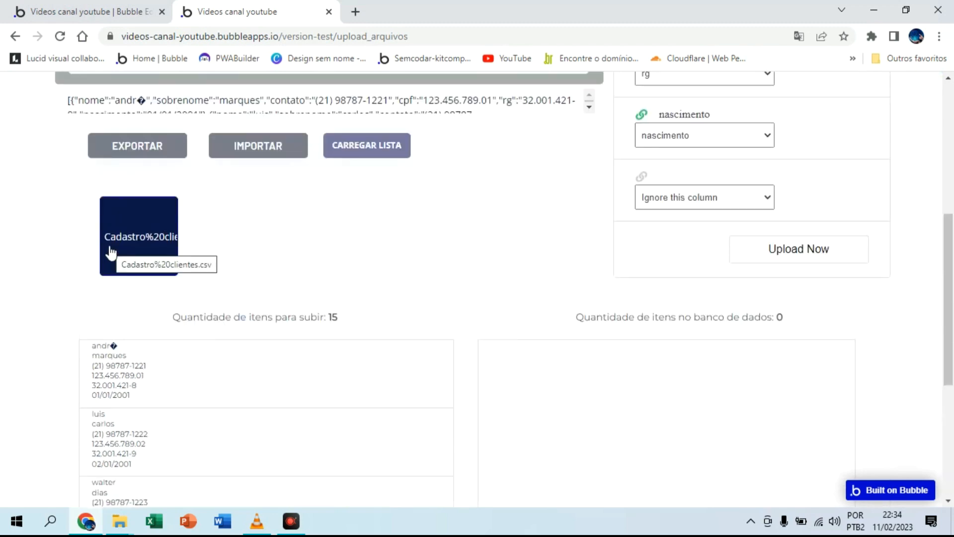
scroll(547, 268, down, 3)
scroll(547, 269, up, 3)
click(386, 150)
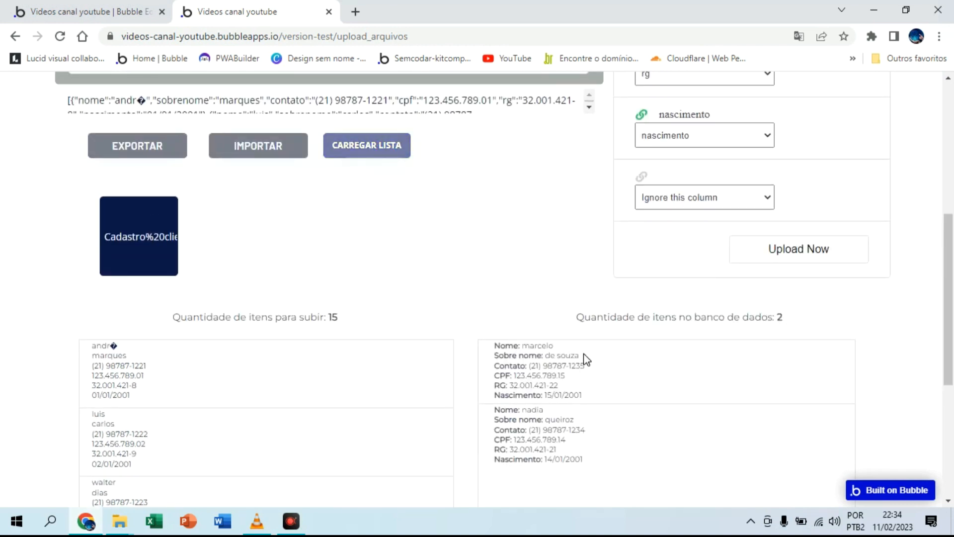
scroll(579, 393, down, 5)
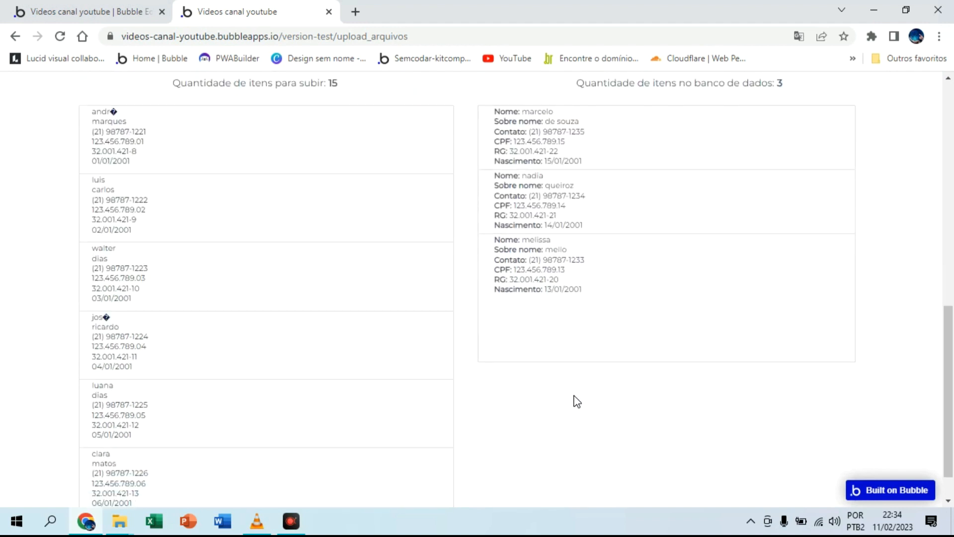
scroll(574, 398, up, 5)
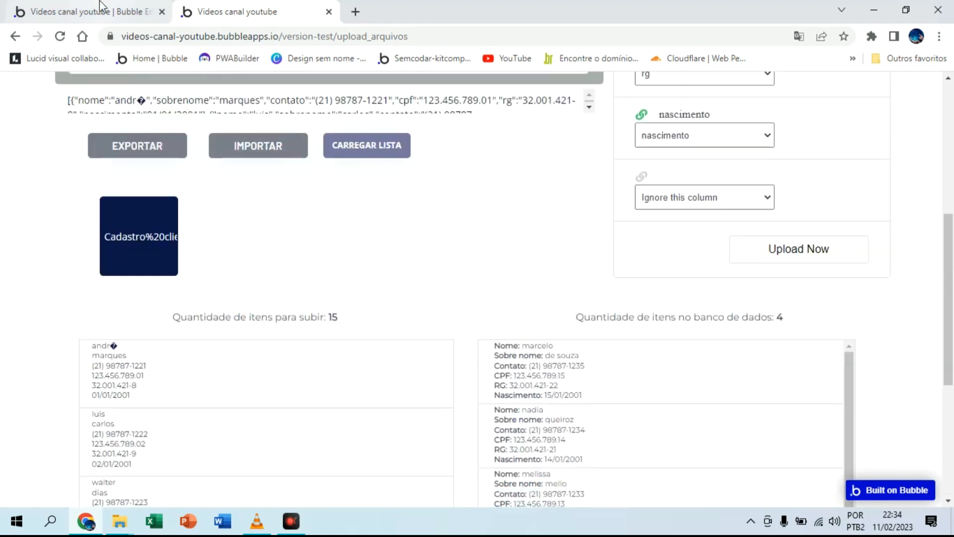
Step: Check the imported records in the Bubble editor's All clientes modified data view and return to the app preview
click(125, 10)
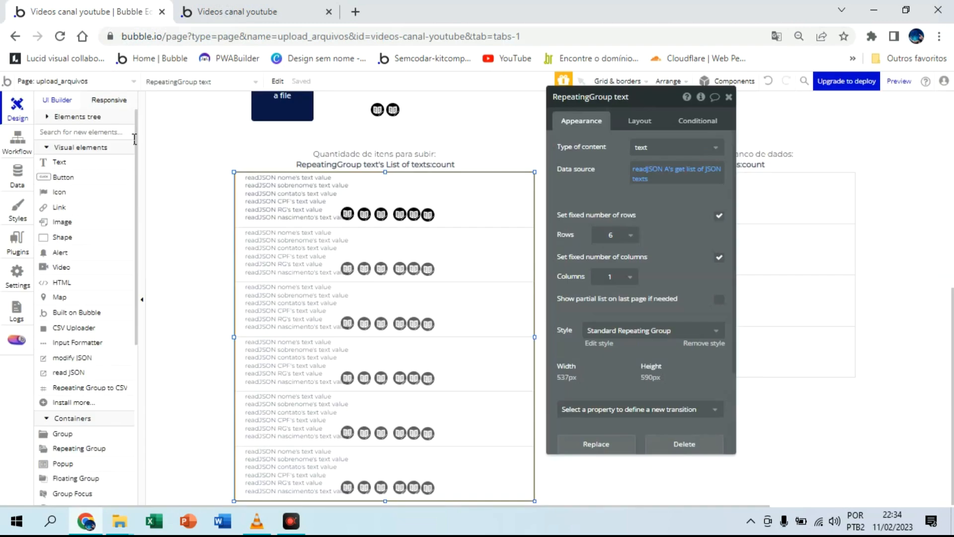
click(15, 177)
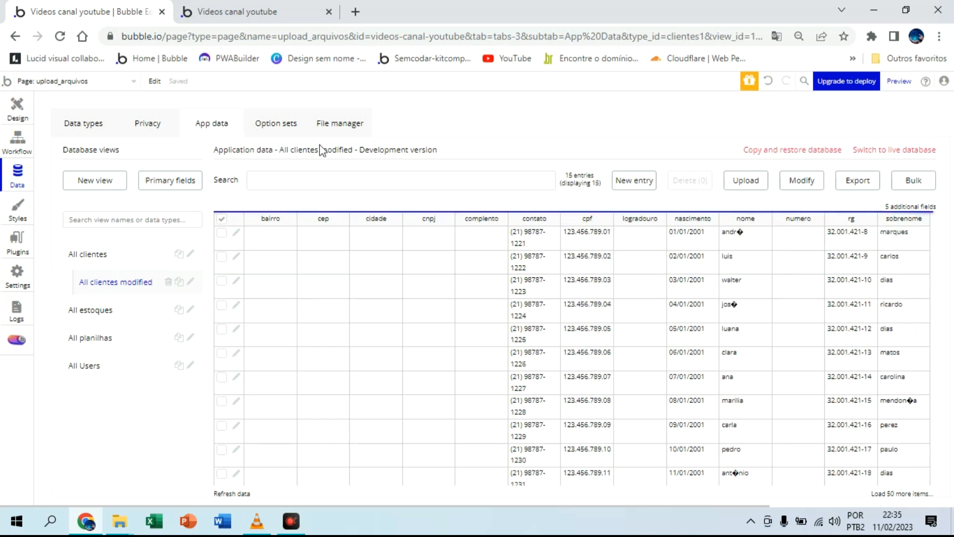
click(233, 12)
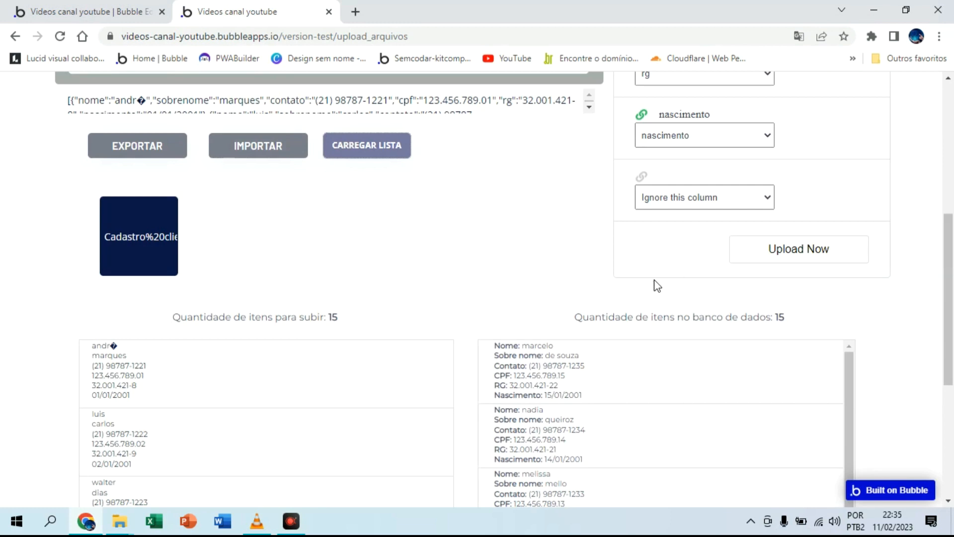
Step: Switch to the Bubble editor's workflows and check the interval setting of the recurring event that depends on the RepeatingGroup's quantidade
scroll(634, 306, down, 5)
scroll(624, 302, up, 5)
click(130, 11)
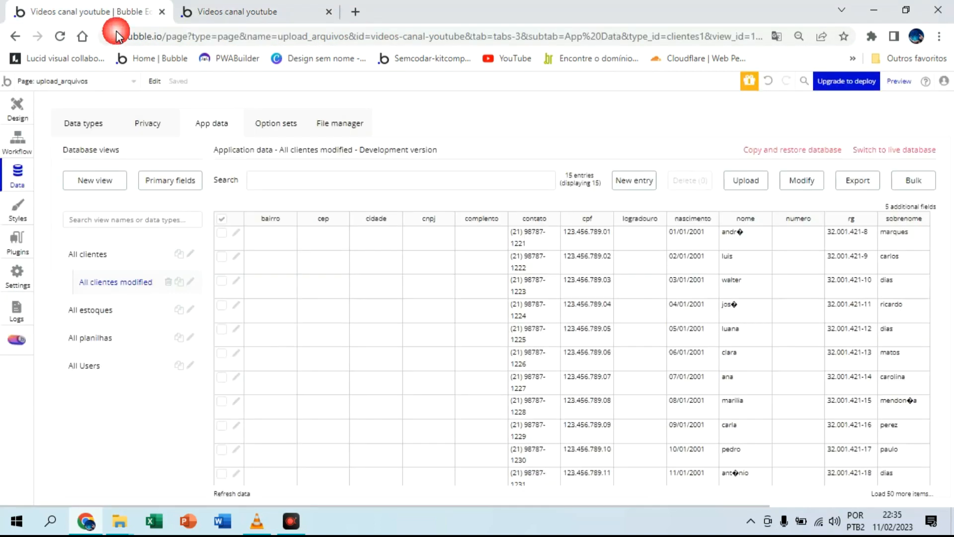
click(18, 141)
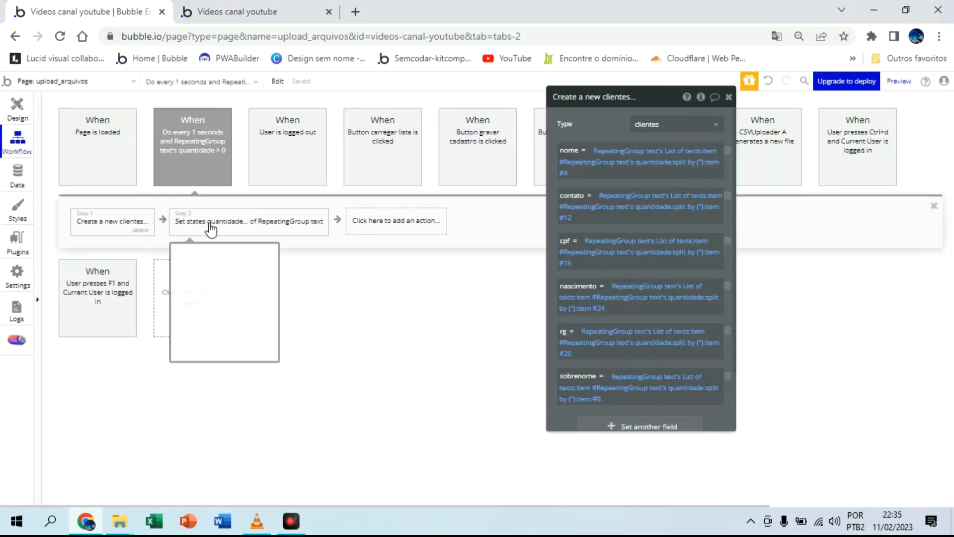
click(195, 133)
drag(718, 124, 691, 123)
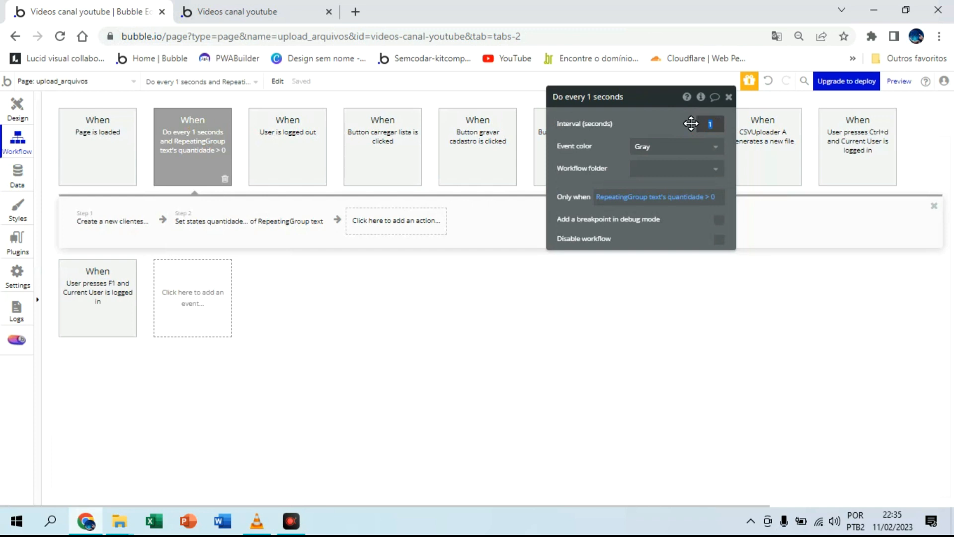
click(678, 124)
Step: Return to the app preview and review the client form, the list awaiting upload, and the database list
click(221, 12)
scroll(506, 185, down, 6)
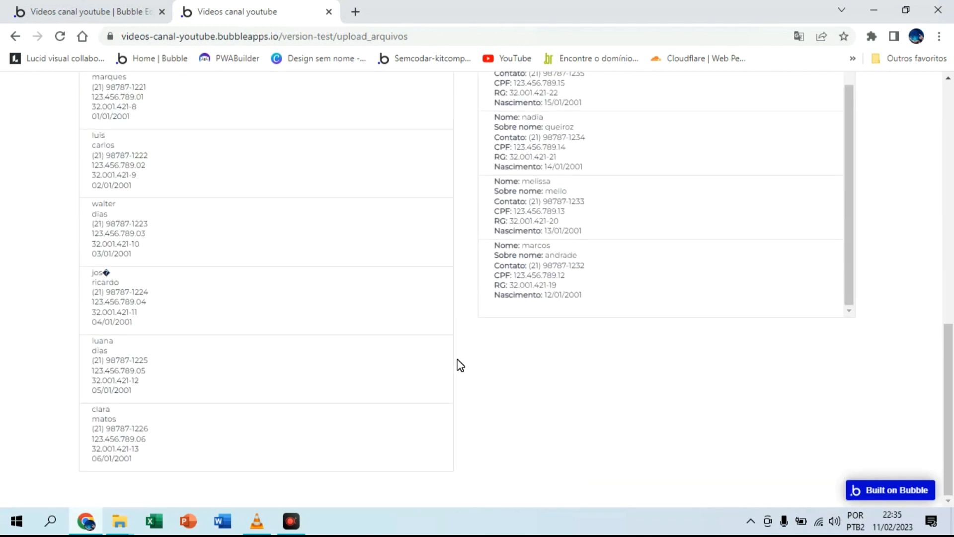
scroll(457, 364, up, 6)
scroll(462, 365, up, 7)
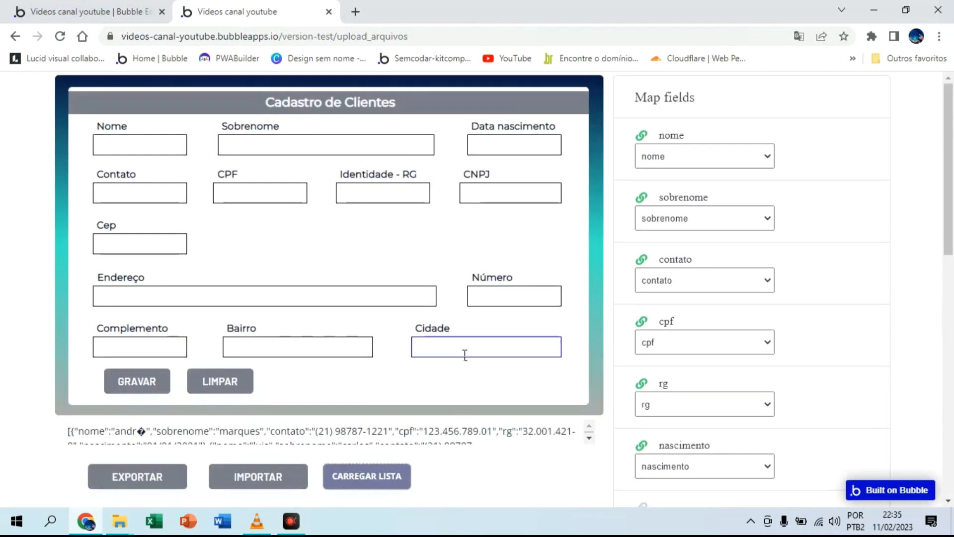
scroll(455, 199, down, 13)
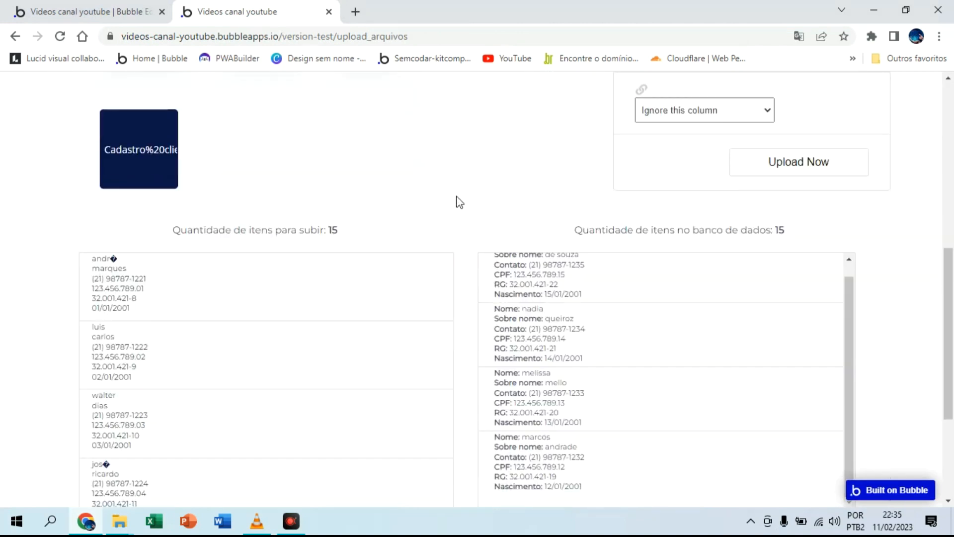